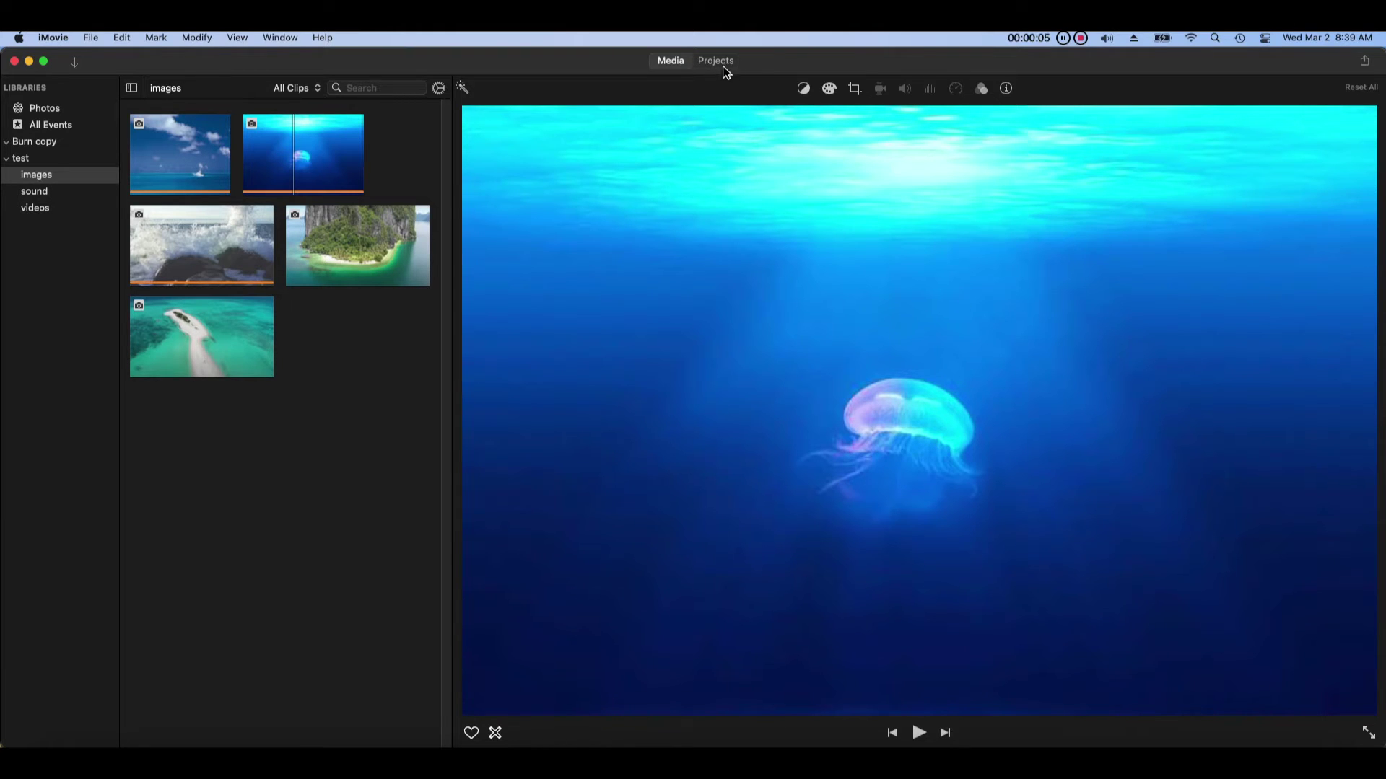
# - View the overview of all projects and return to the media library
pyautogui.click(702, 62)
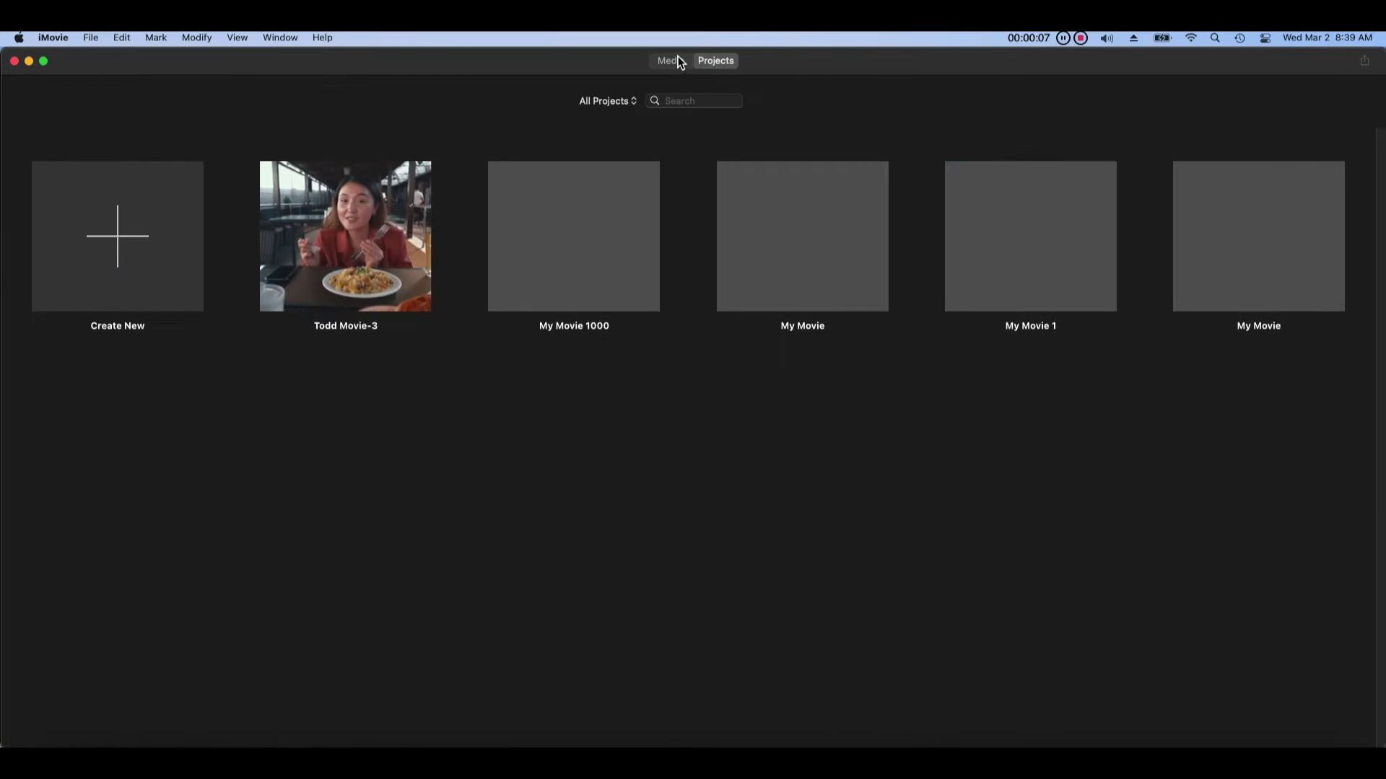
pyautogui.click(679, 62)
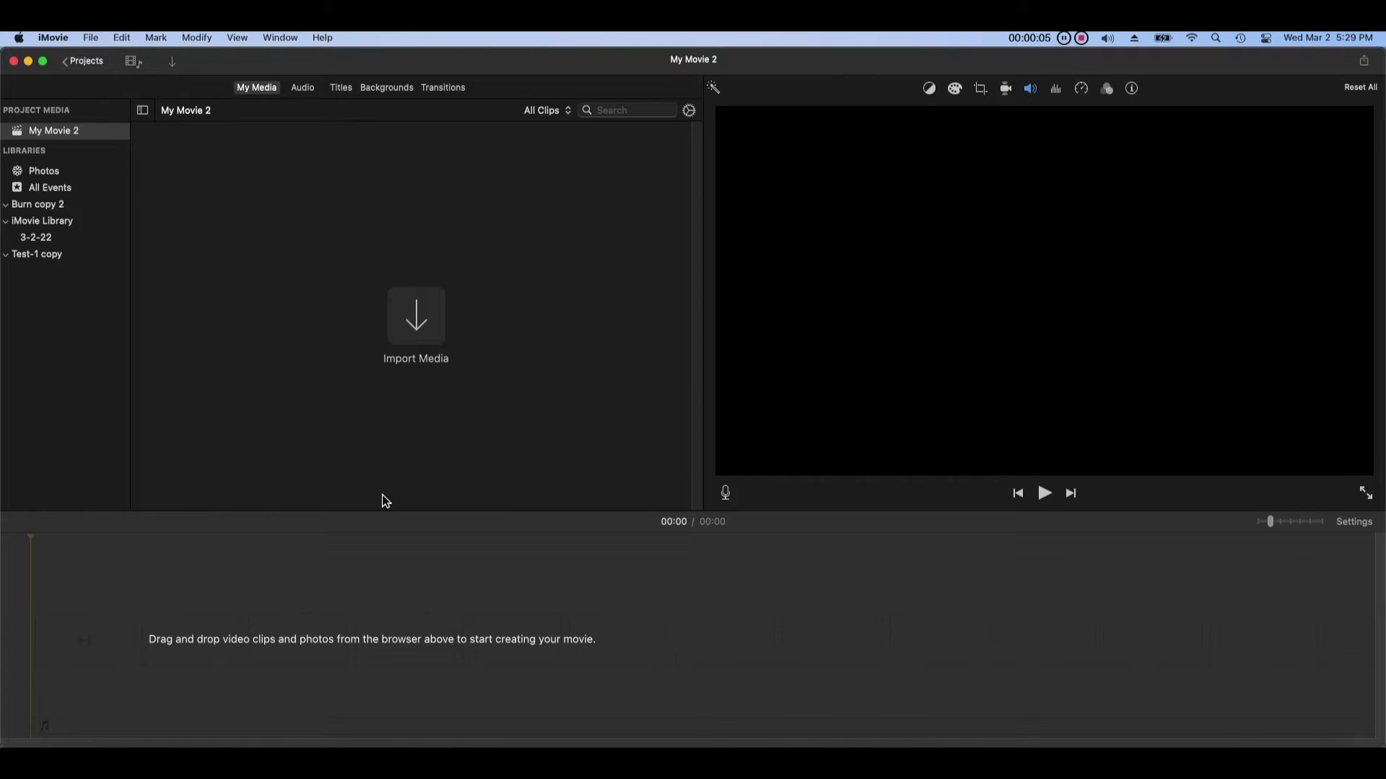
# - Leave the new movie project, saving it as My Movie 2, and go to the media library
pyautogui.click(90, 63)
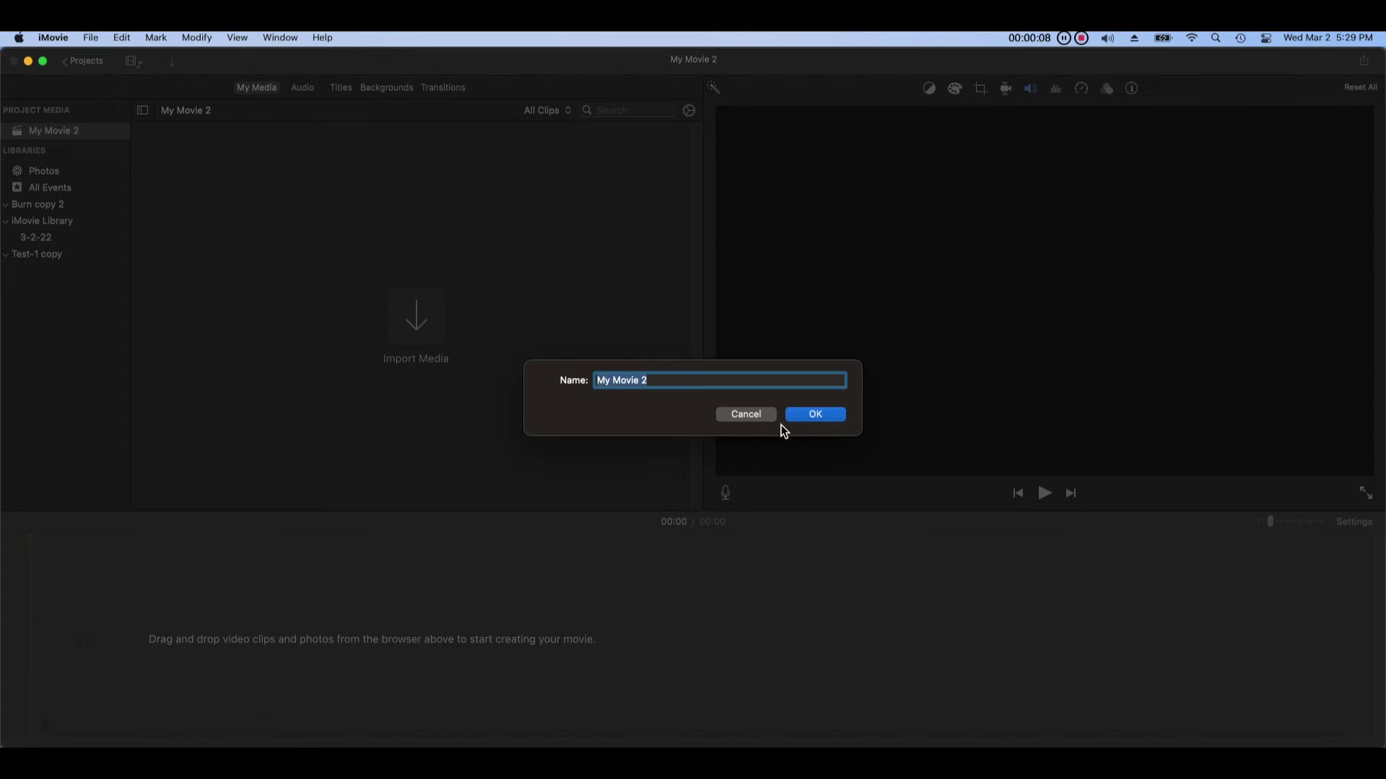
pyautogui.click(799, 415)
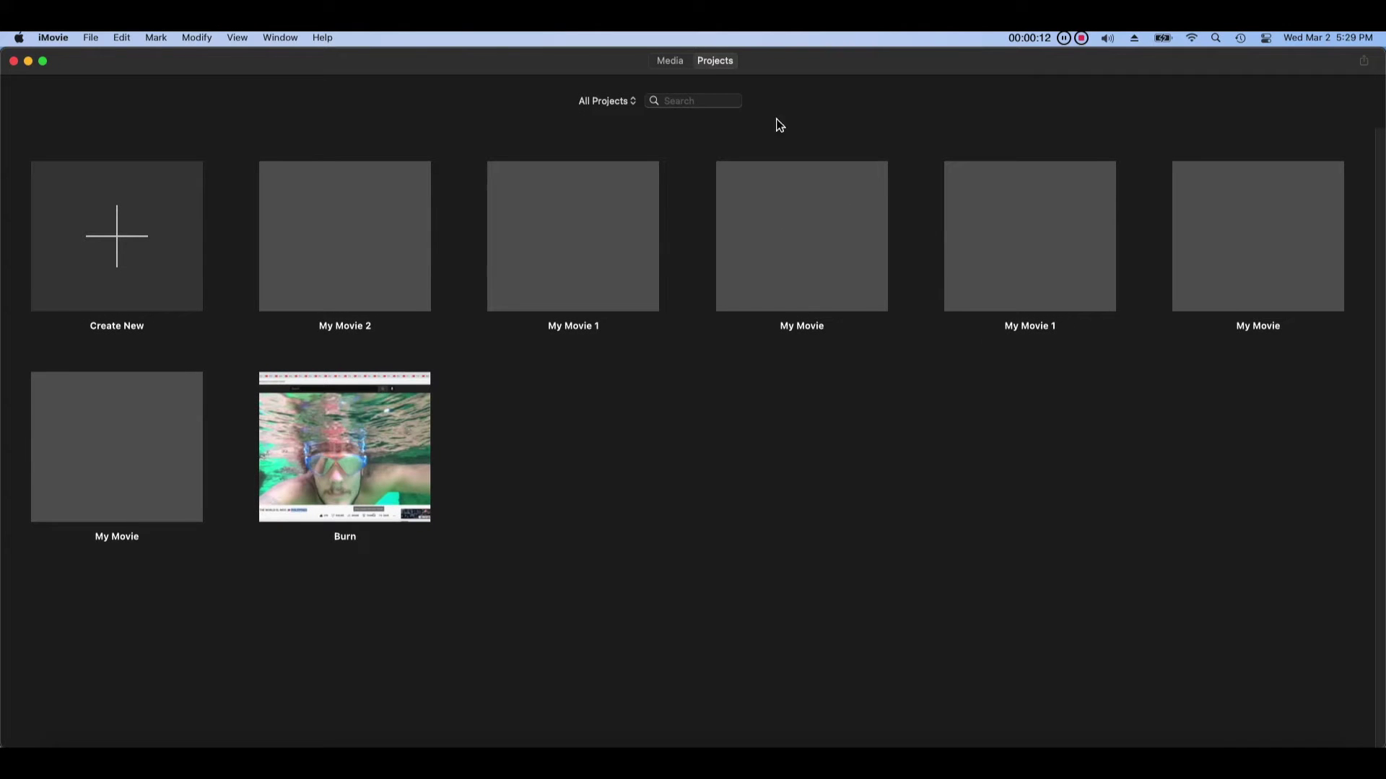
pyautogui.click(679, 64)
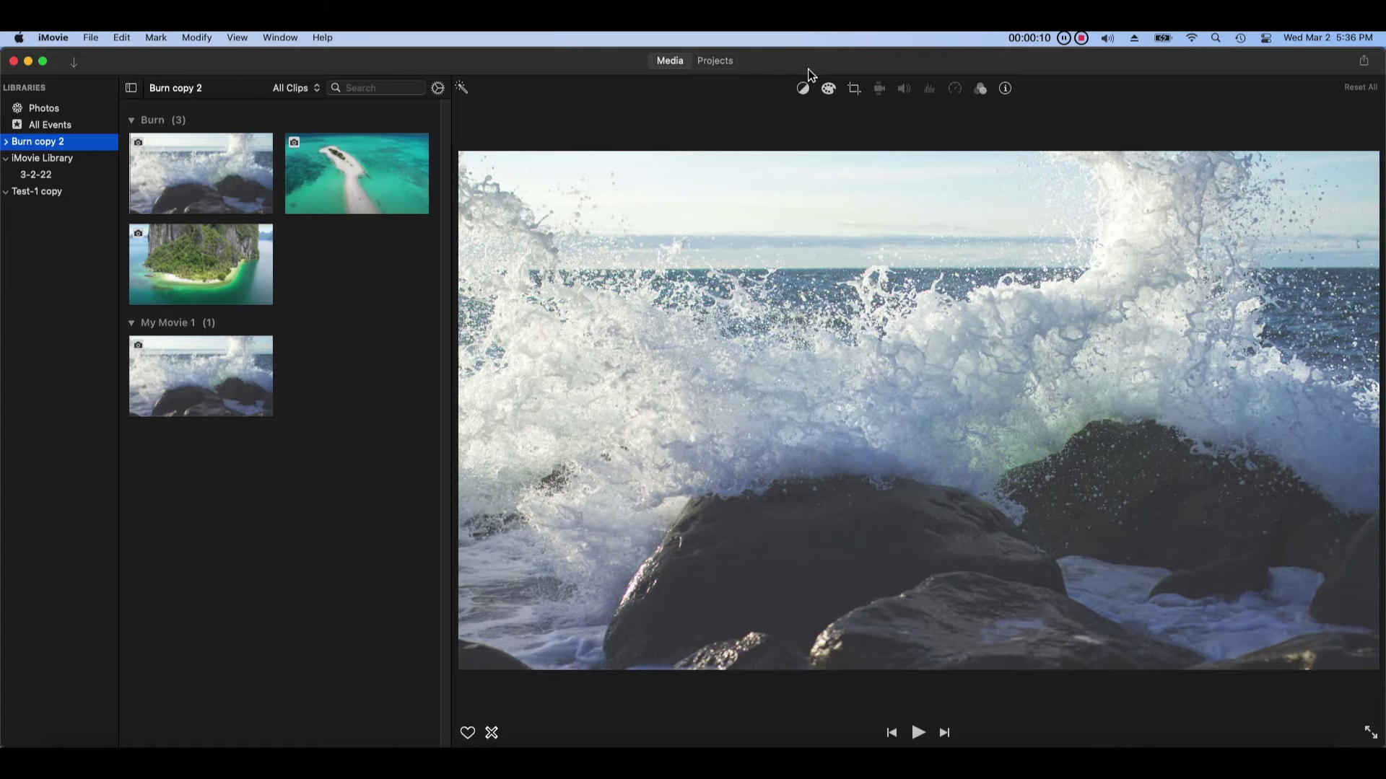
# - Delete the My Movie project dated Mar 2, 2022 from the projects overview
pyautogui.click(724, 66)
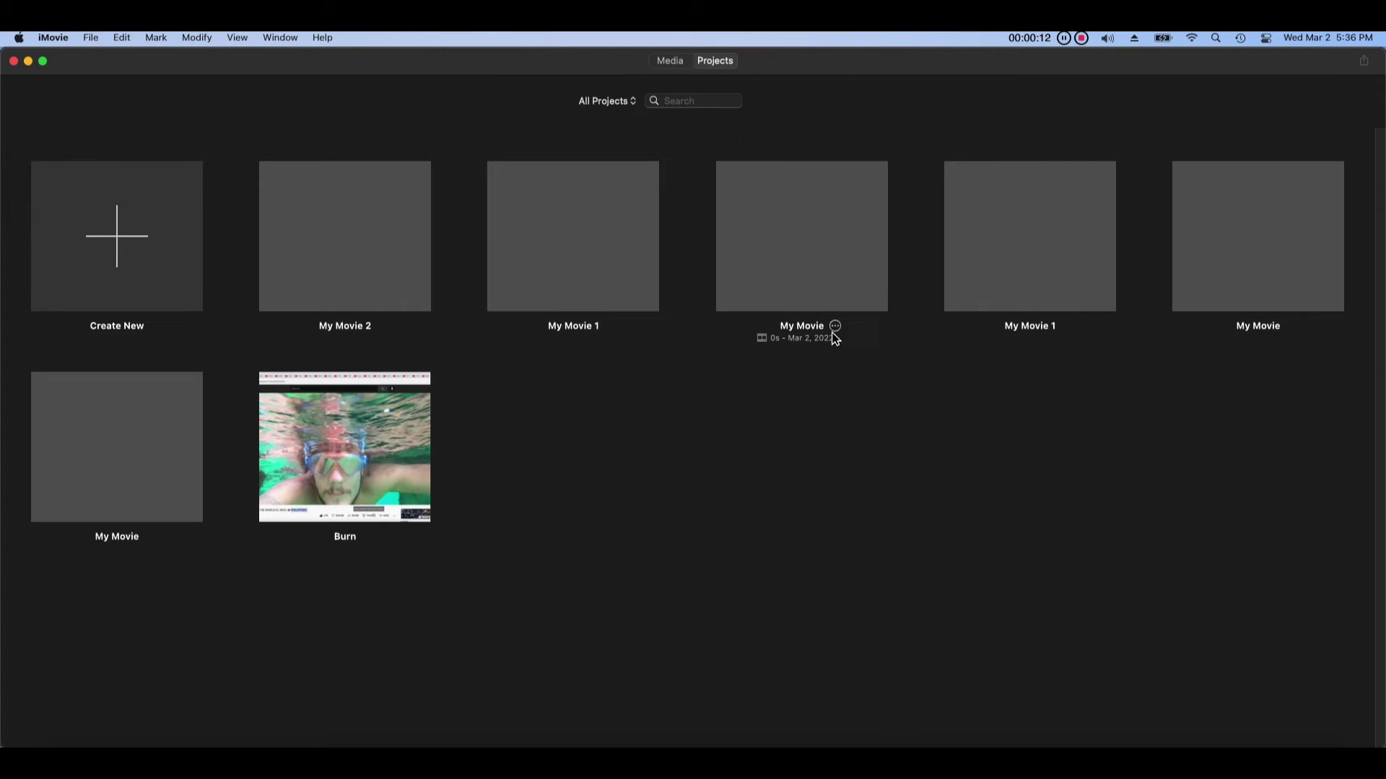
pyautogui.click(835, 326)
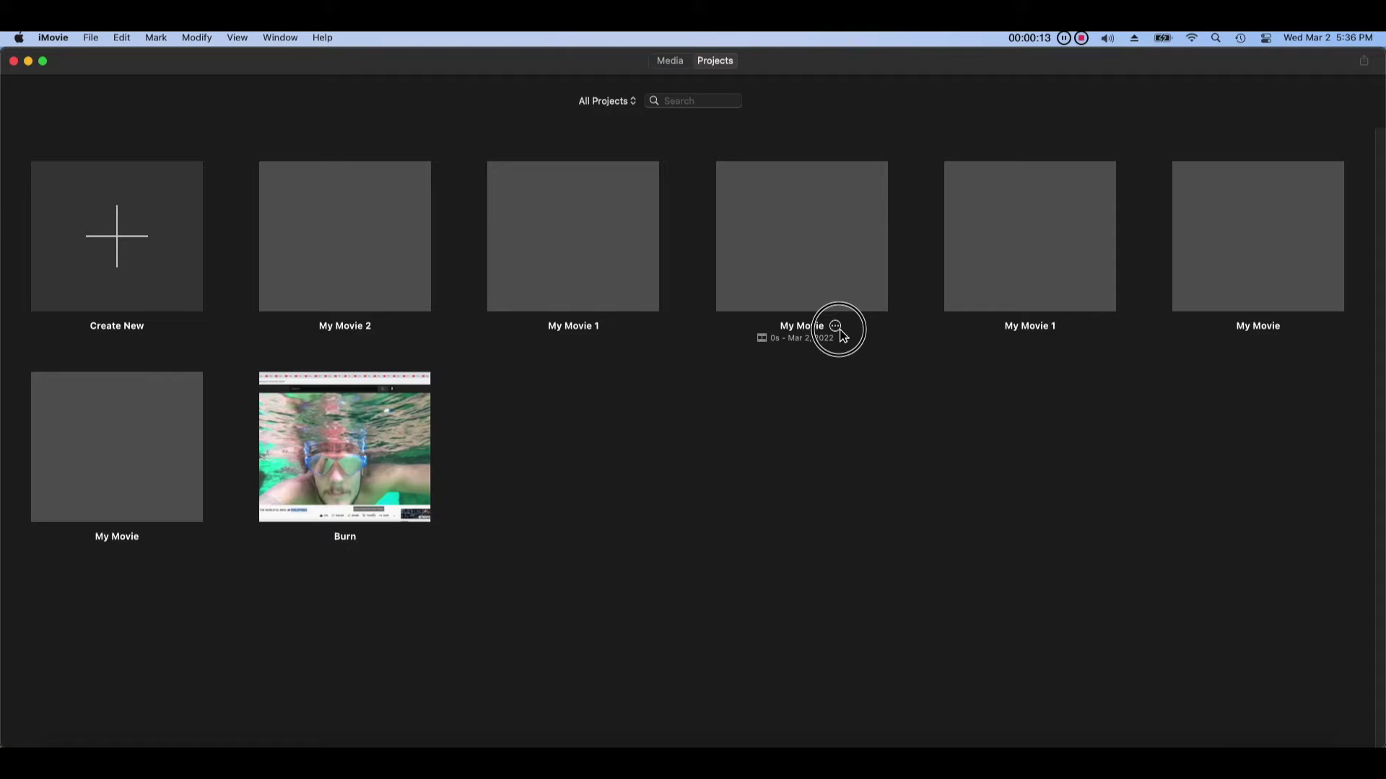
pyautogui.click(835, 327)
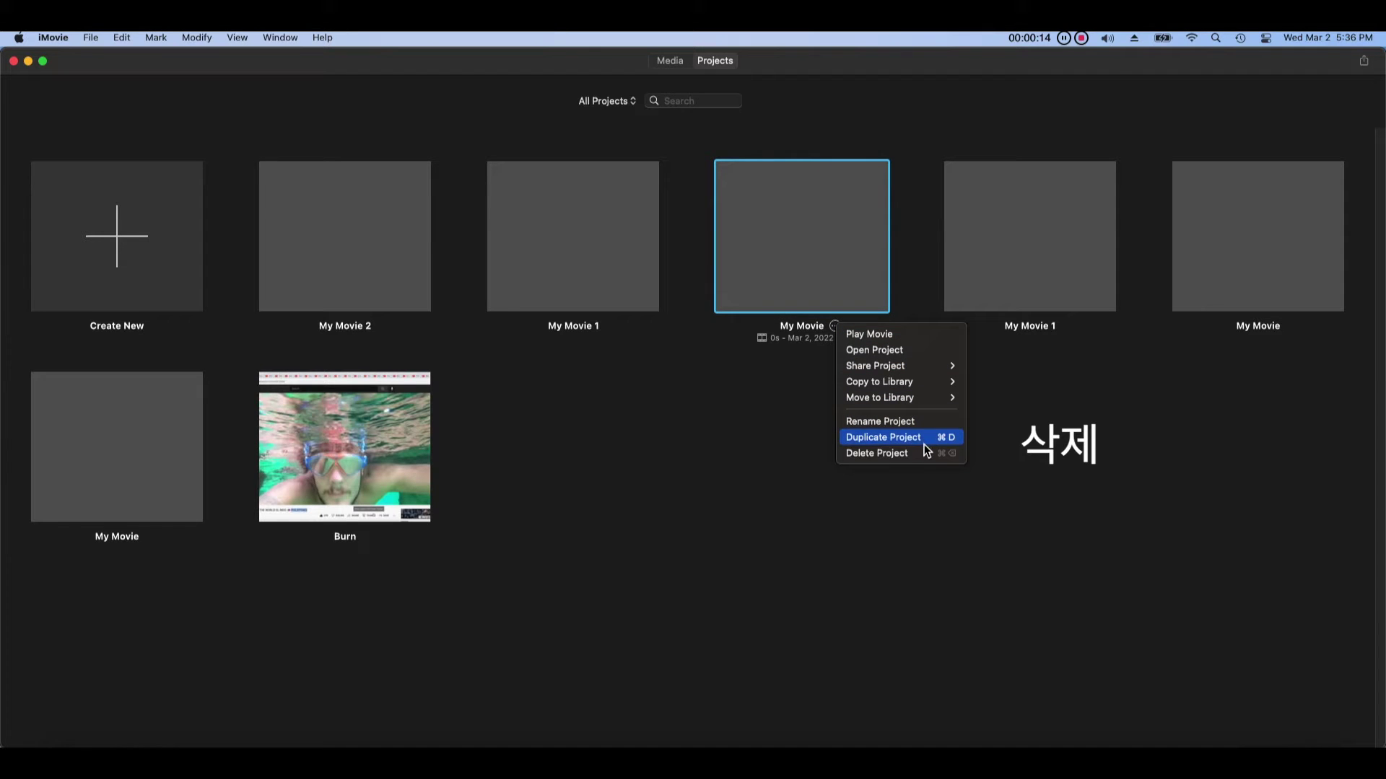
pyautogui.click(944, 455)
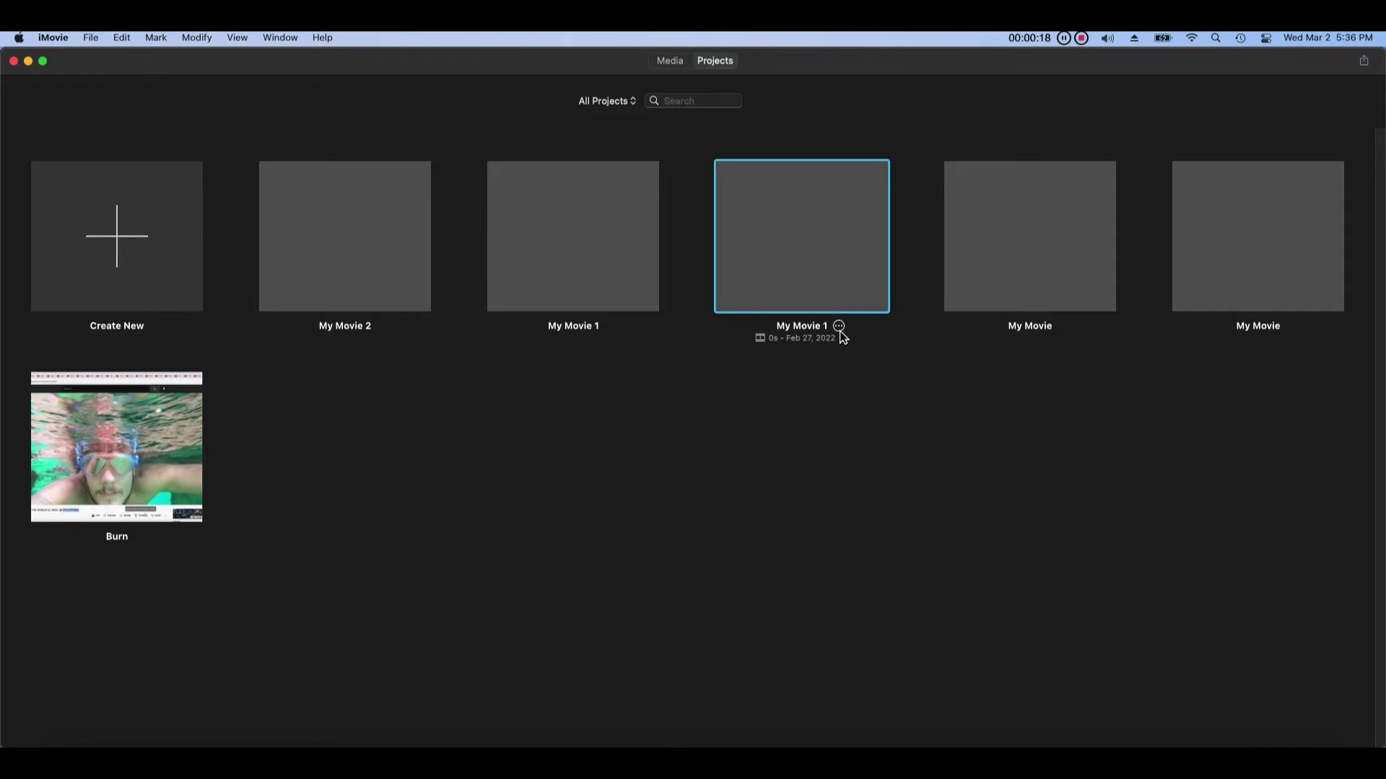
# - Delete the My Movie 1 project dated Feb 27, 2022 and confirm the deletion
pyautogui.click(837, 326)
pyautogui.click(885, 455)
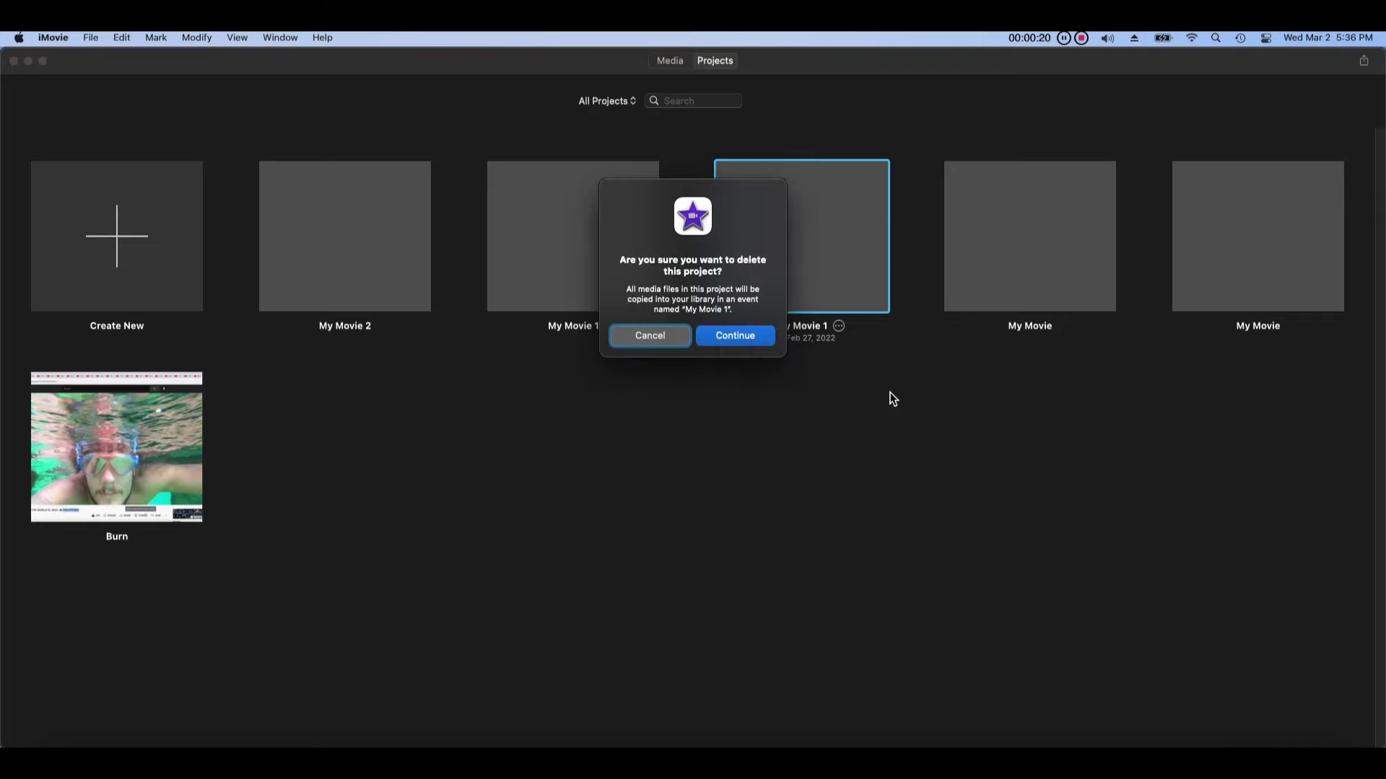
pyautogui.click(735, 336)
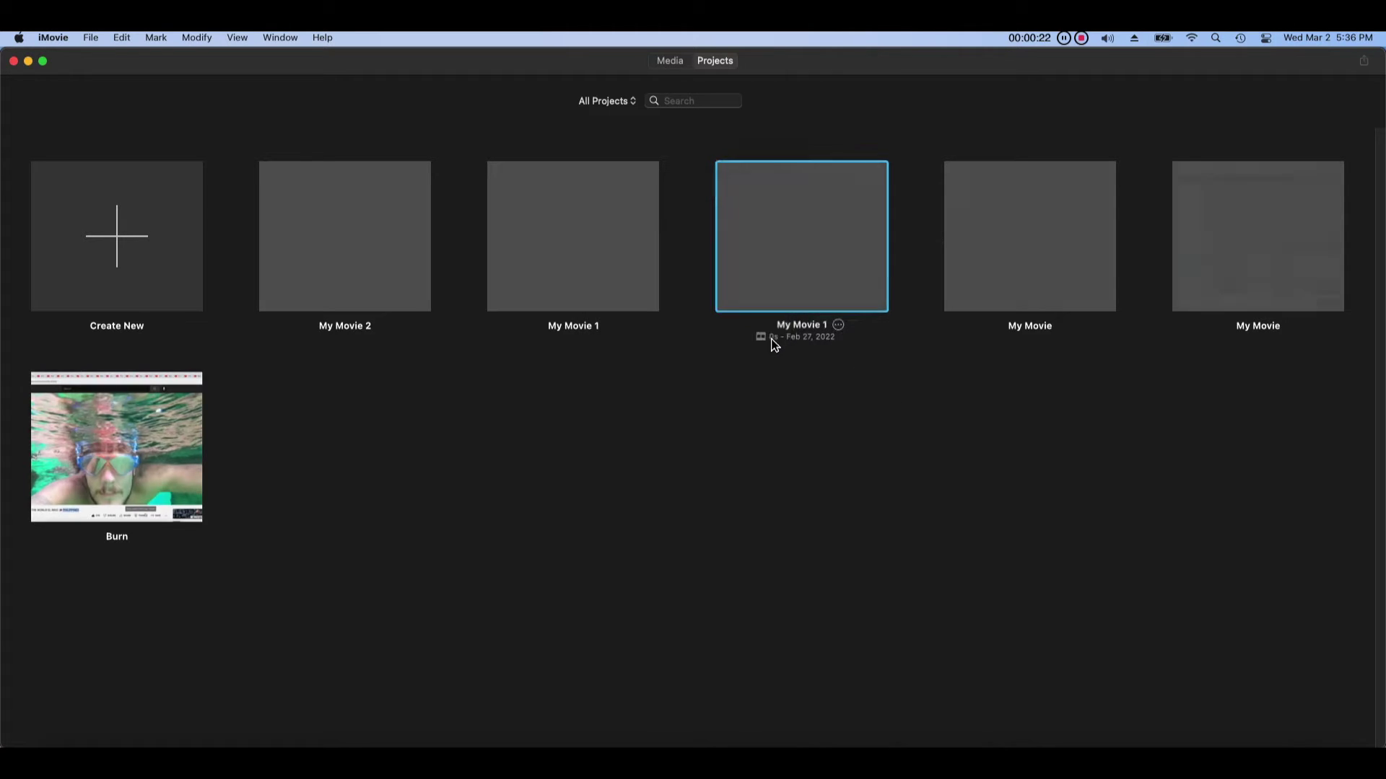
# - Select the test library in the media view and close it
pyautogui.click(679, 63)
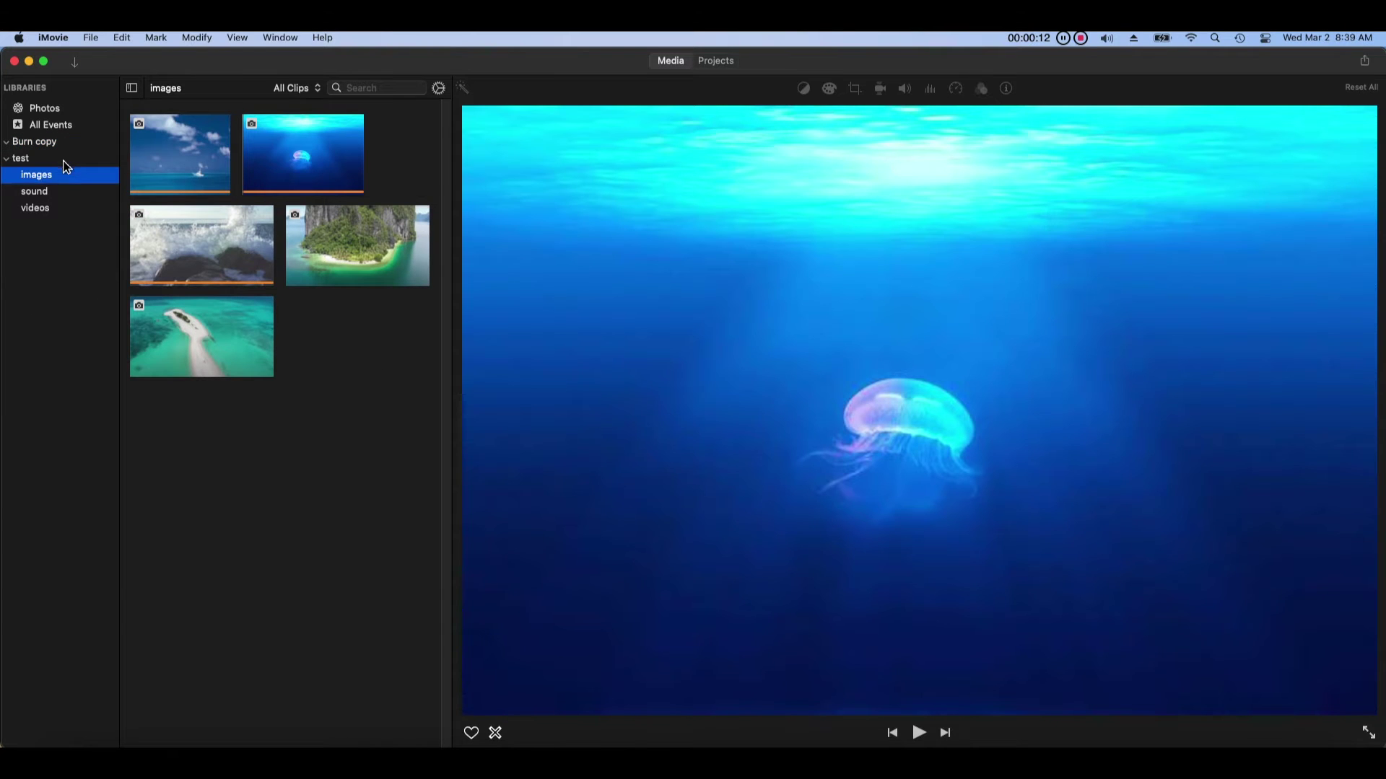
pyautogui.click(68, 159)
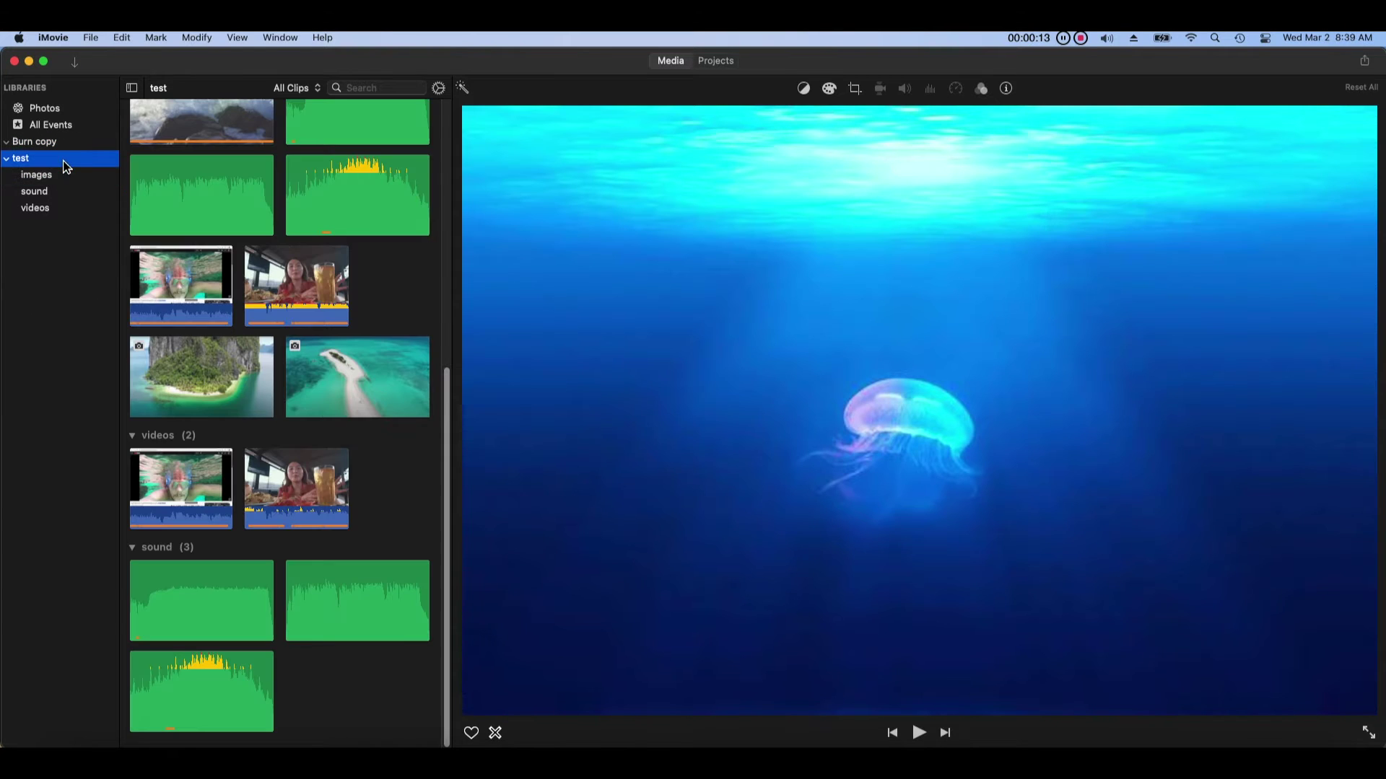
pyautogui.click(92, 38)
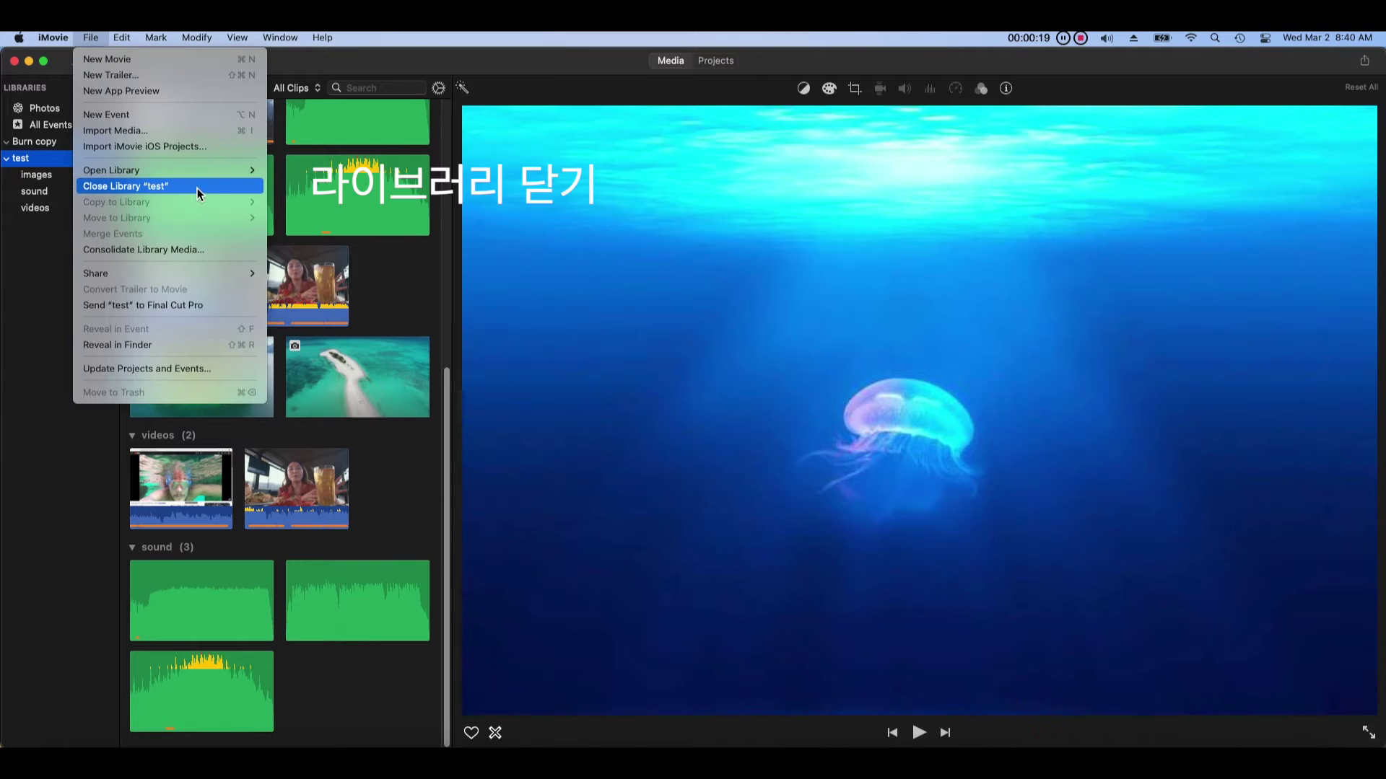
pyautogui.click(225, 189)
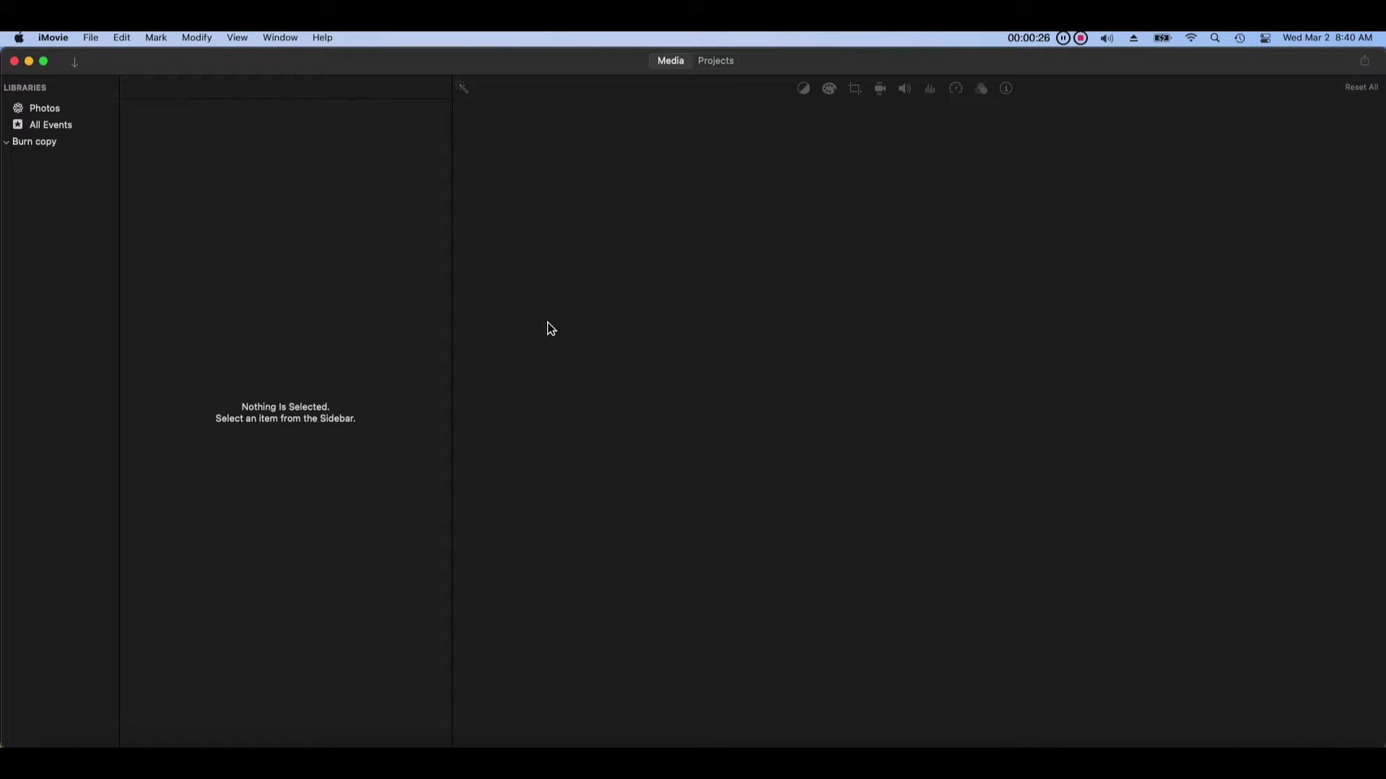
# - Reveal the Burn copy library's file in Finder
pyautogui.click(73, 144)
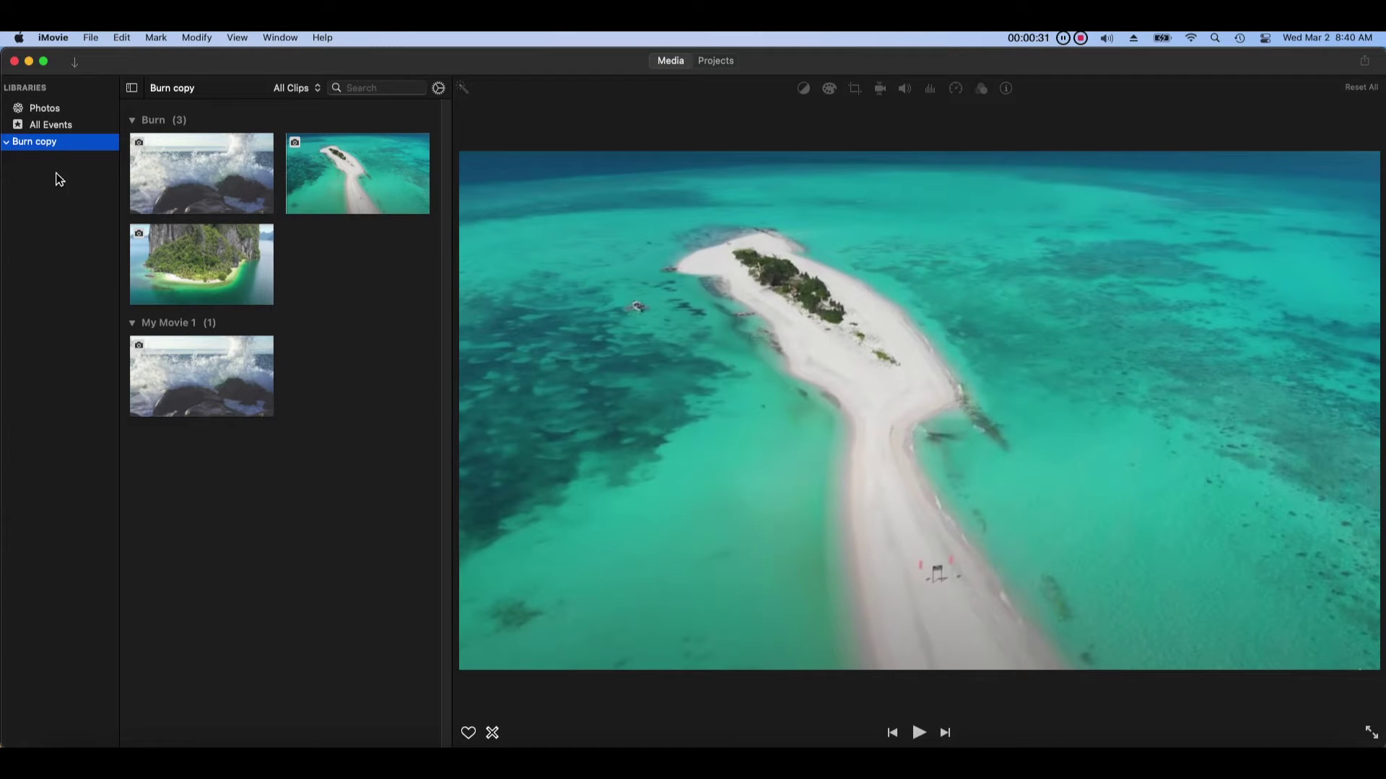
pyautogui.rightClick(65, 144)
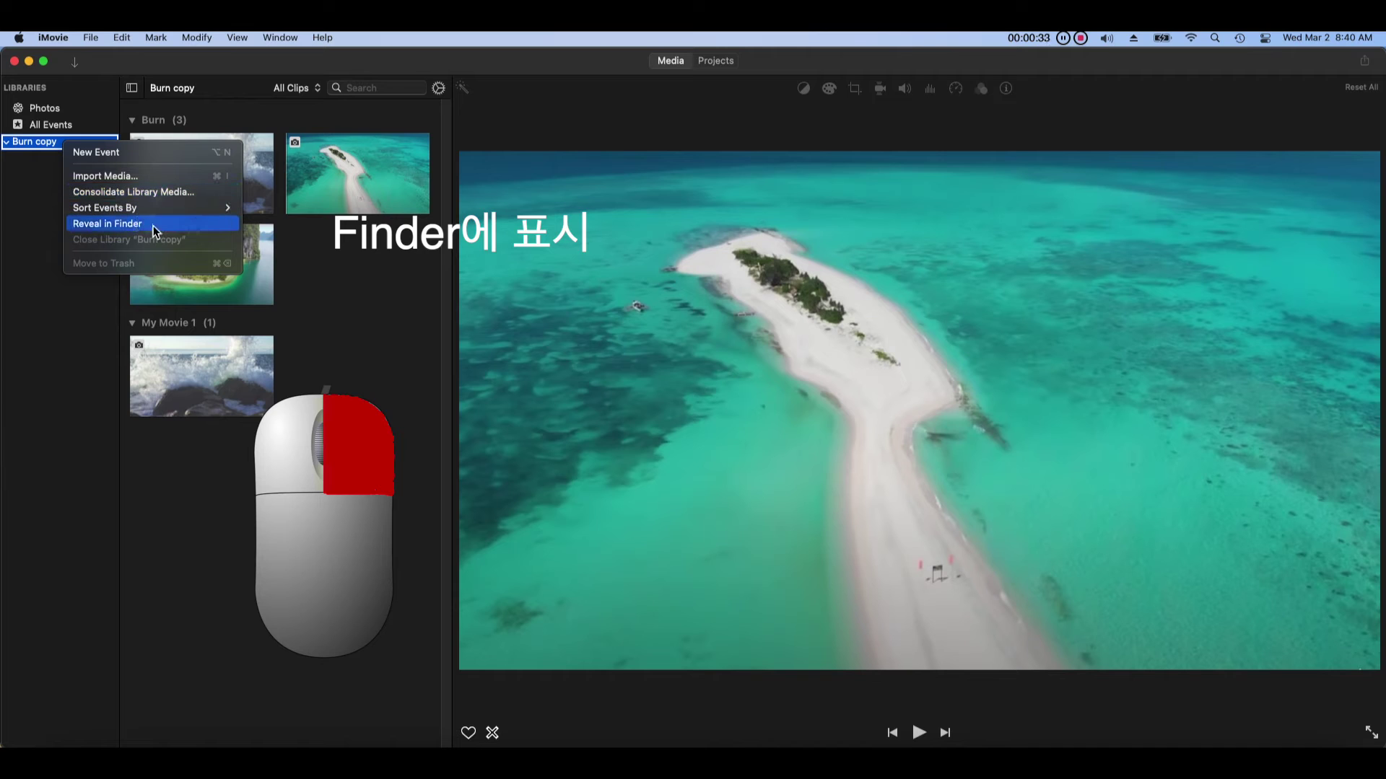
pyautogui.click(223, 231)
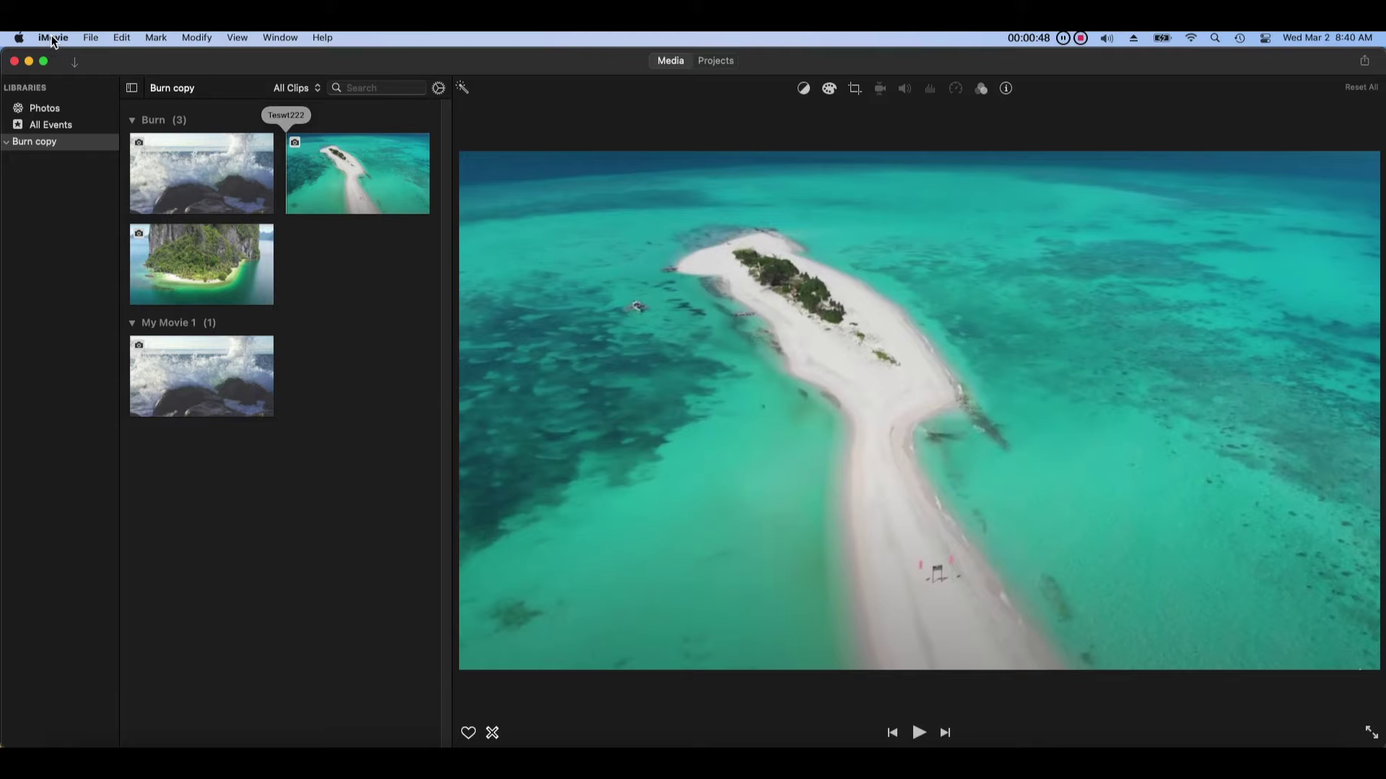
# - Switch to Finder and move the Burn copy library in the Movies folder to the Trash
pyautogui.click(50, 39)
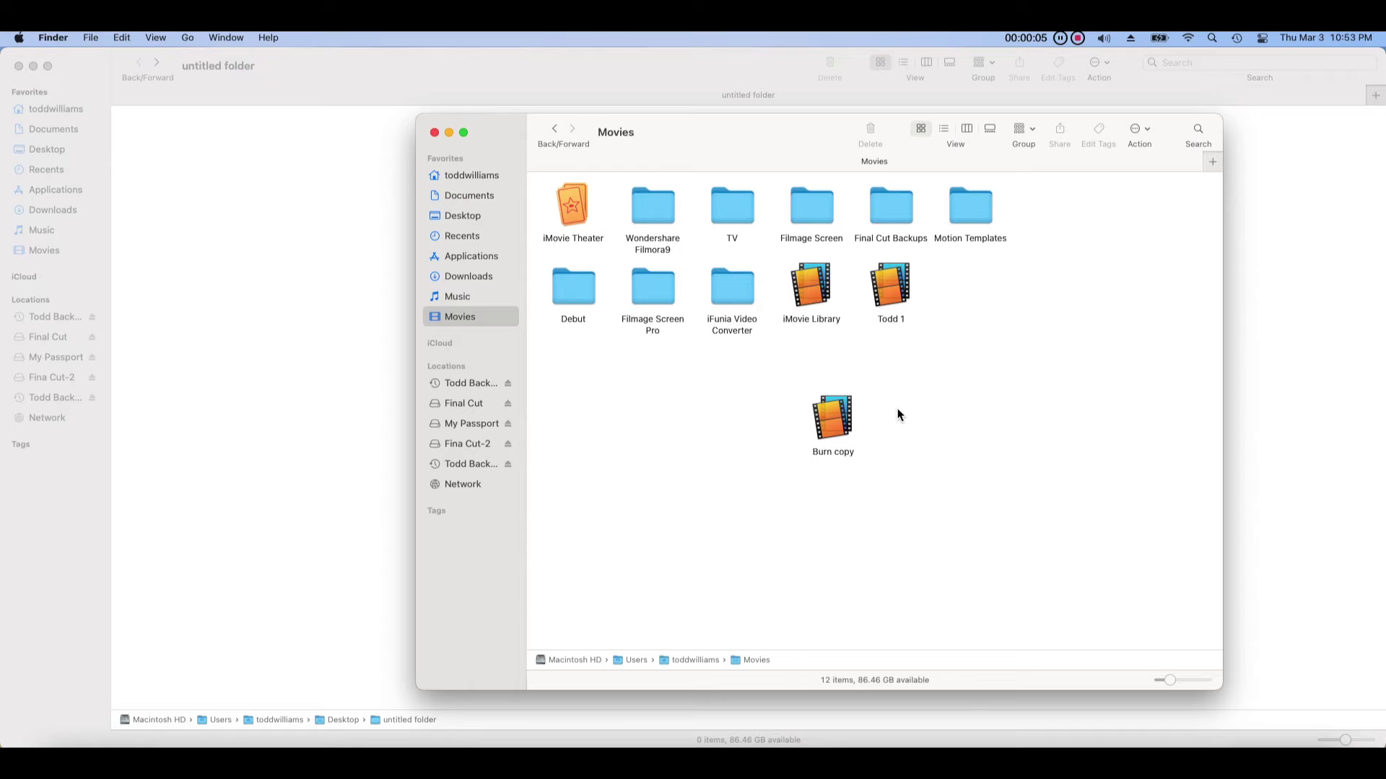
pyautogui.click(839, 433)
pyautogui.rightClick(841, 433)
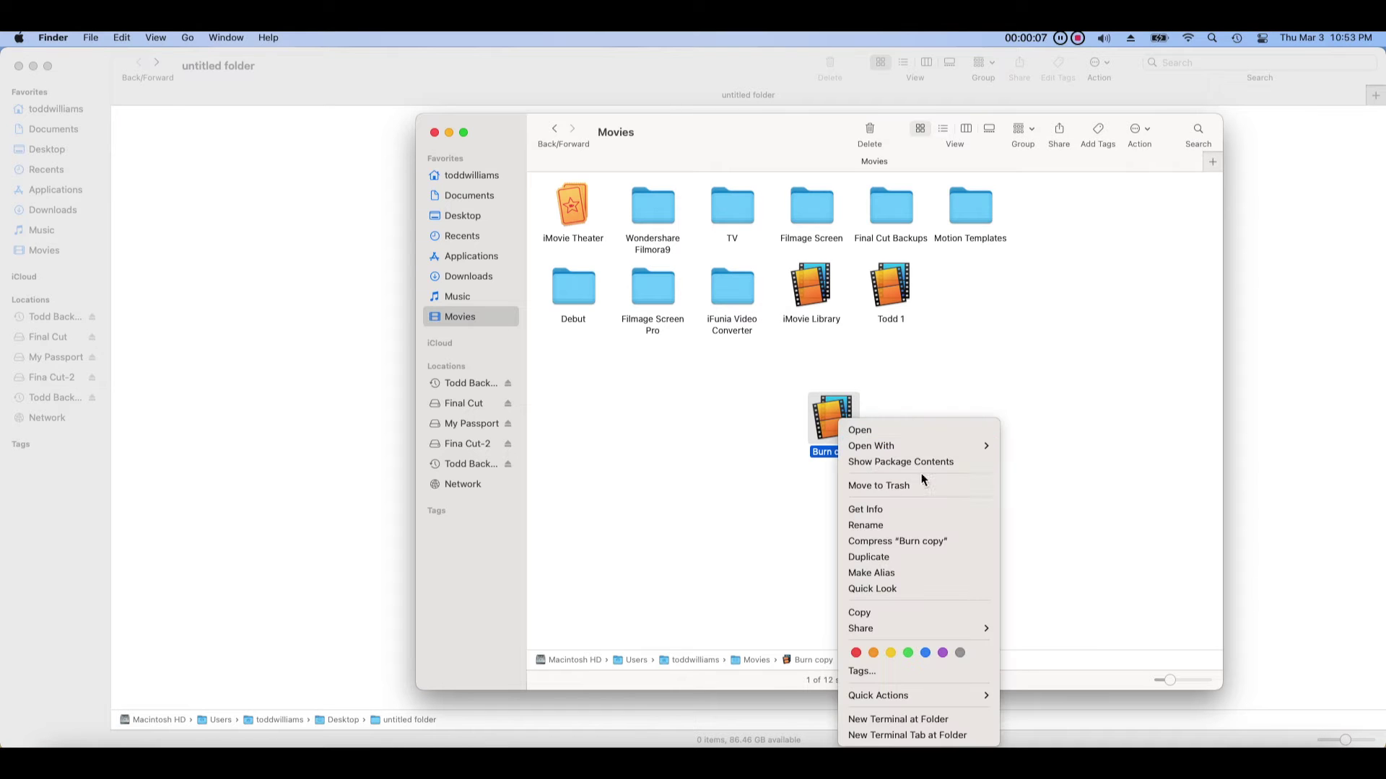
pyautogui.click(981, 489)
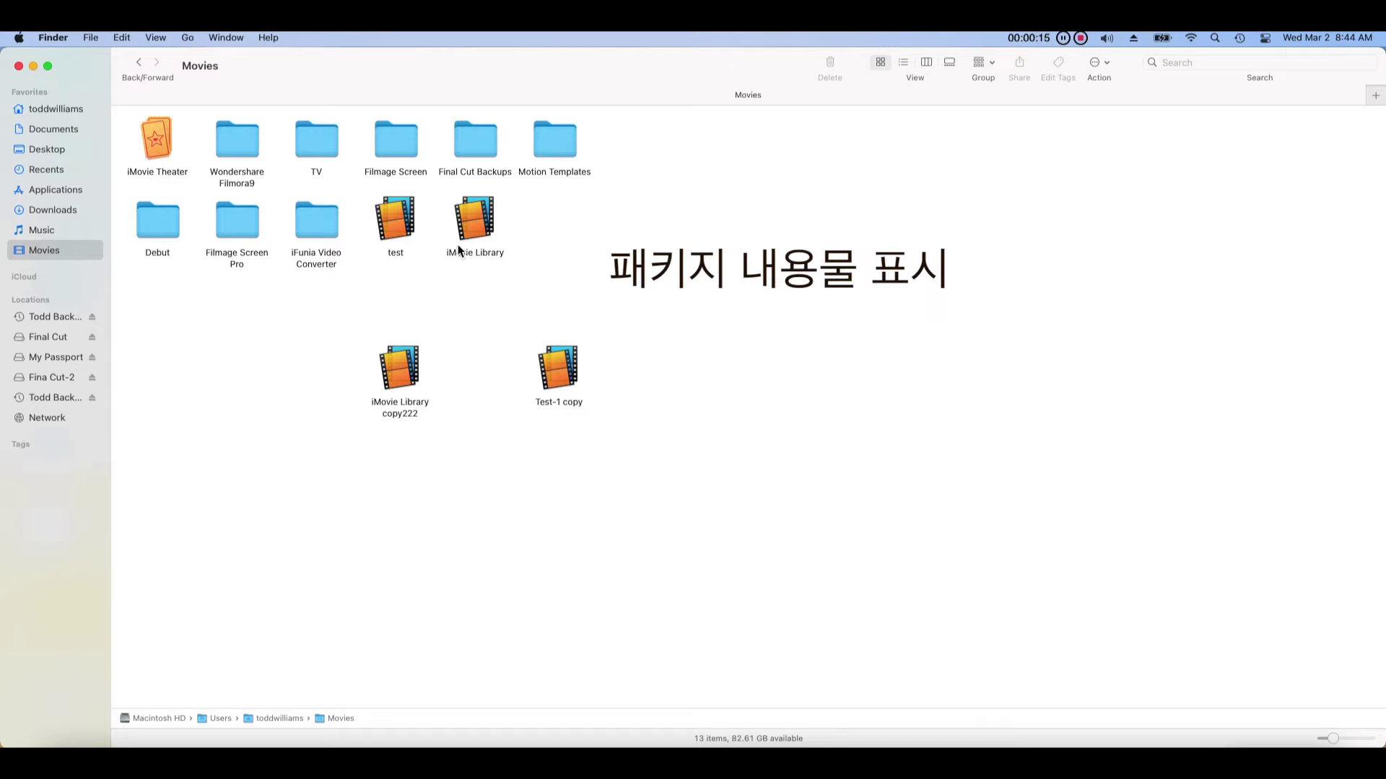
# - Show the package contents of the test library and open the Original Media folder inside videos
pyautogui.rightClick(410, 230)
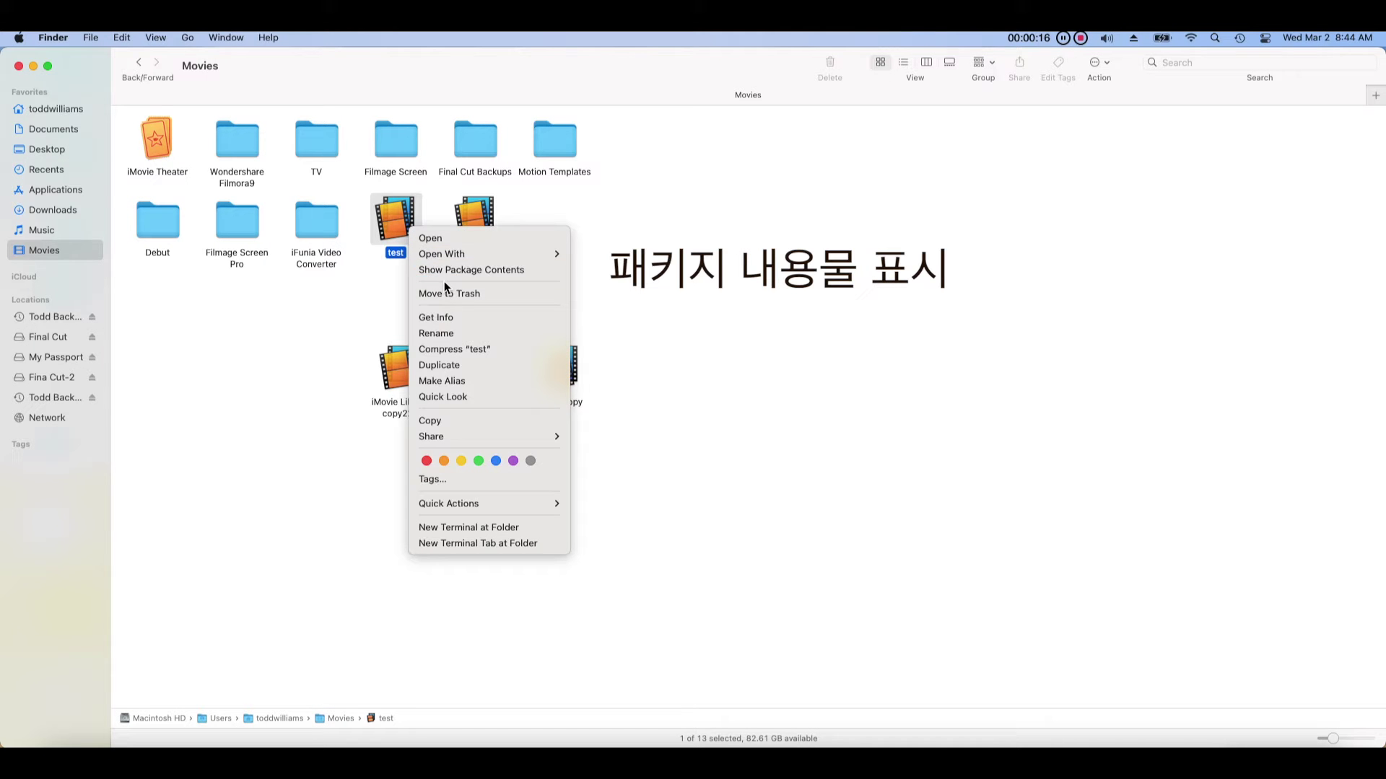
pyautogui.click(557, 271)
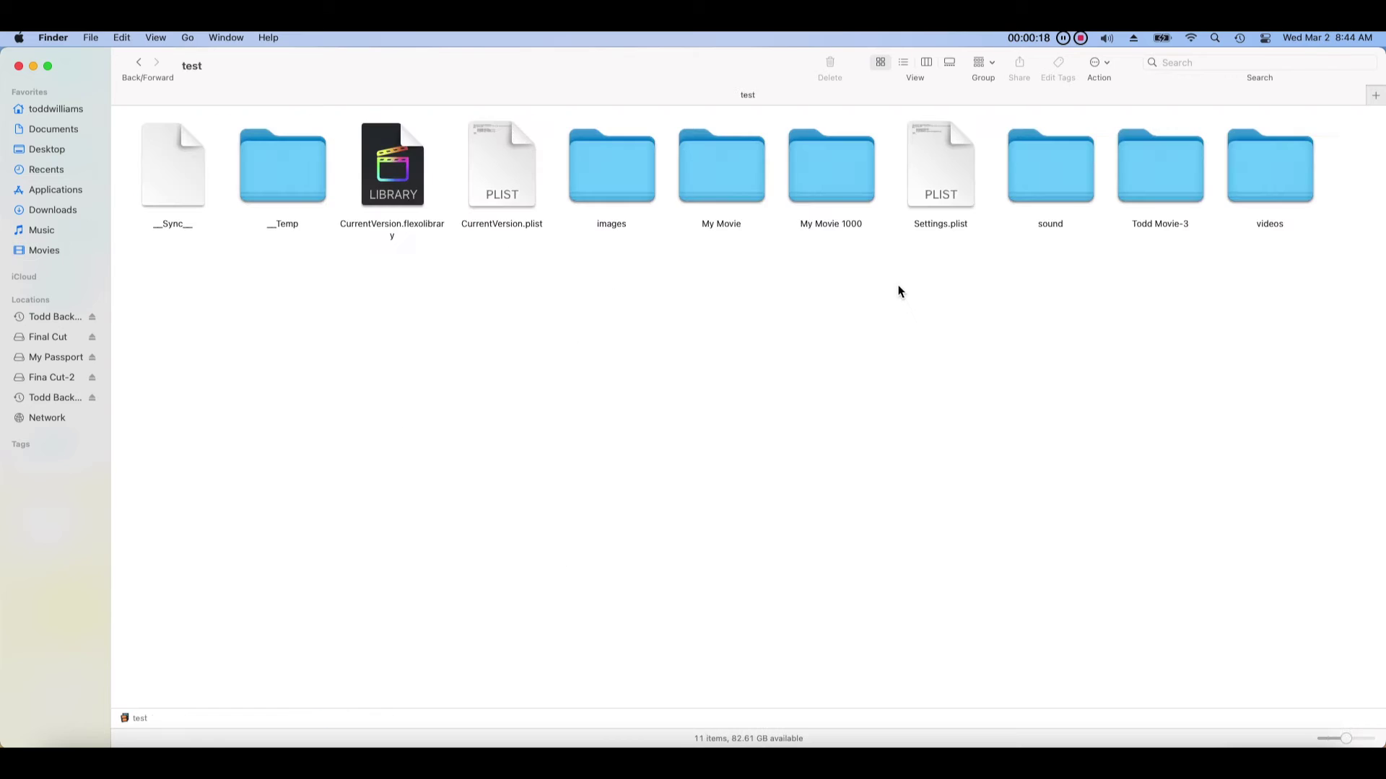
pyautogui.doubleClick(1243, 195)
pyautogui.click(315, 193)
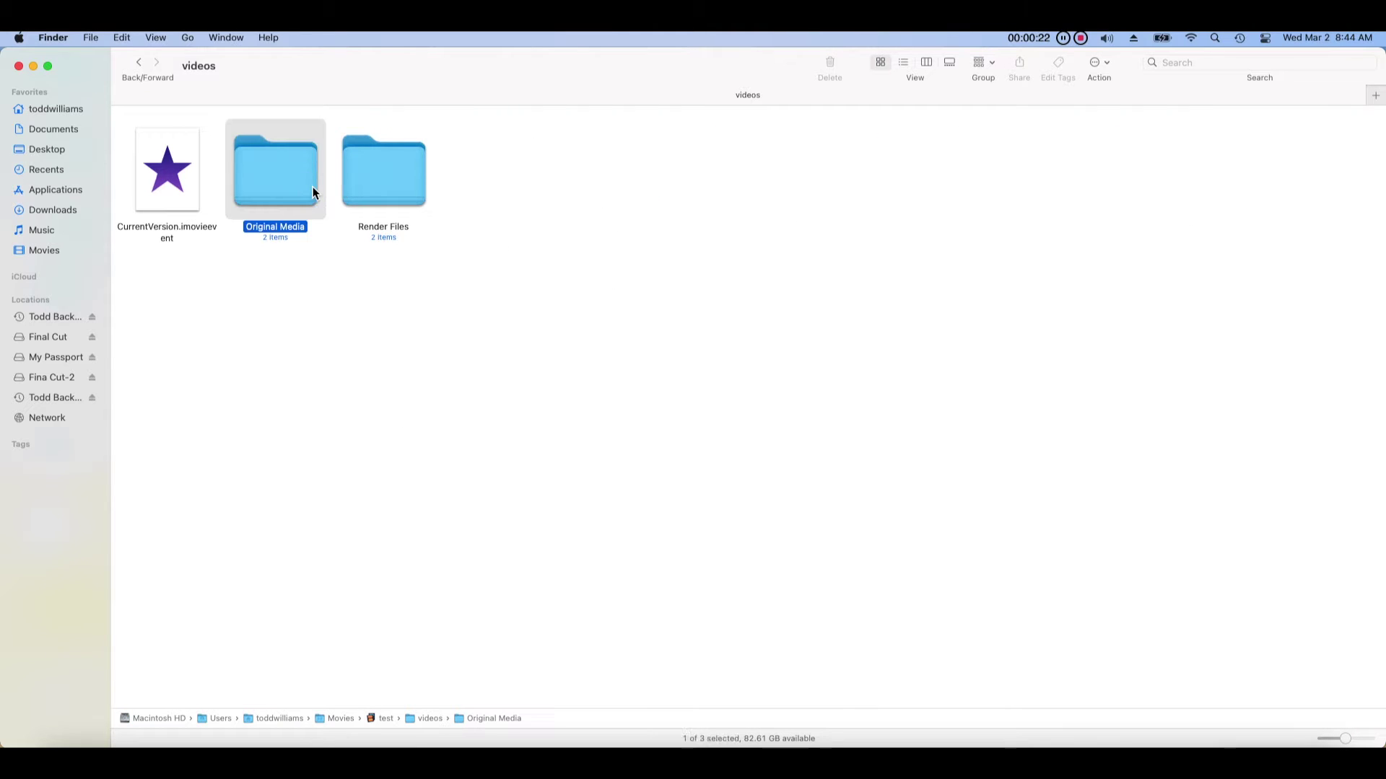
pyautogui.doubleClick(315, 194)
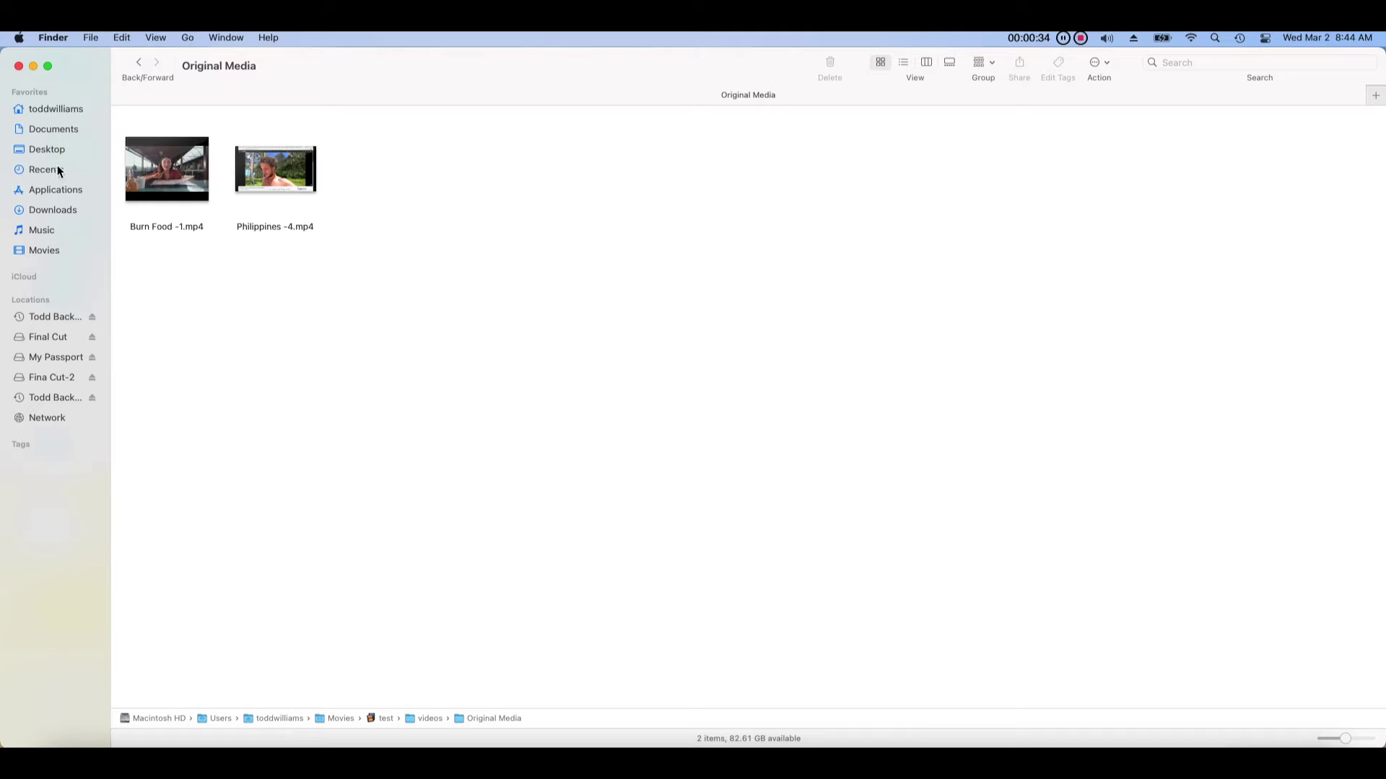
# - Open the Documents folder separately and go into the Random videos clip examples folder
pyautogui.rightClick(57, 135)
pyautogui.click(63, 140)
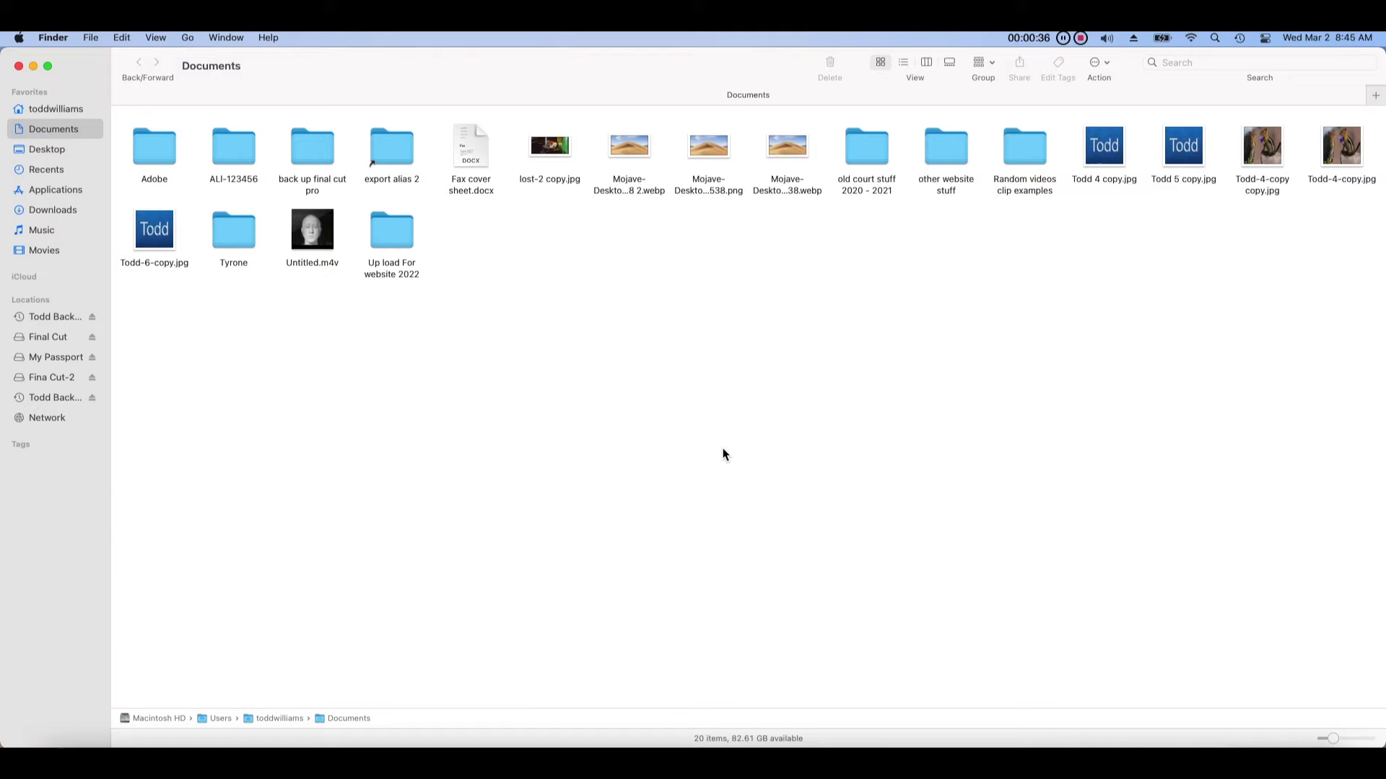
pyautogui.click(1008, 167)
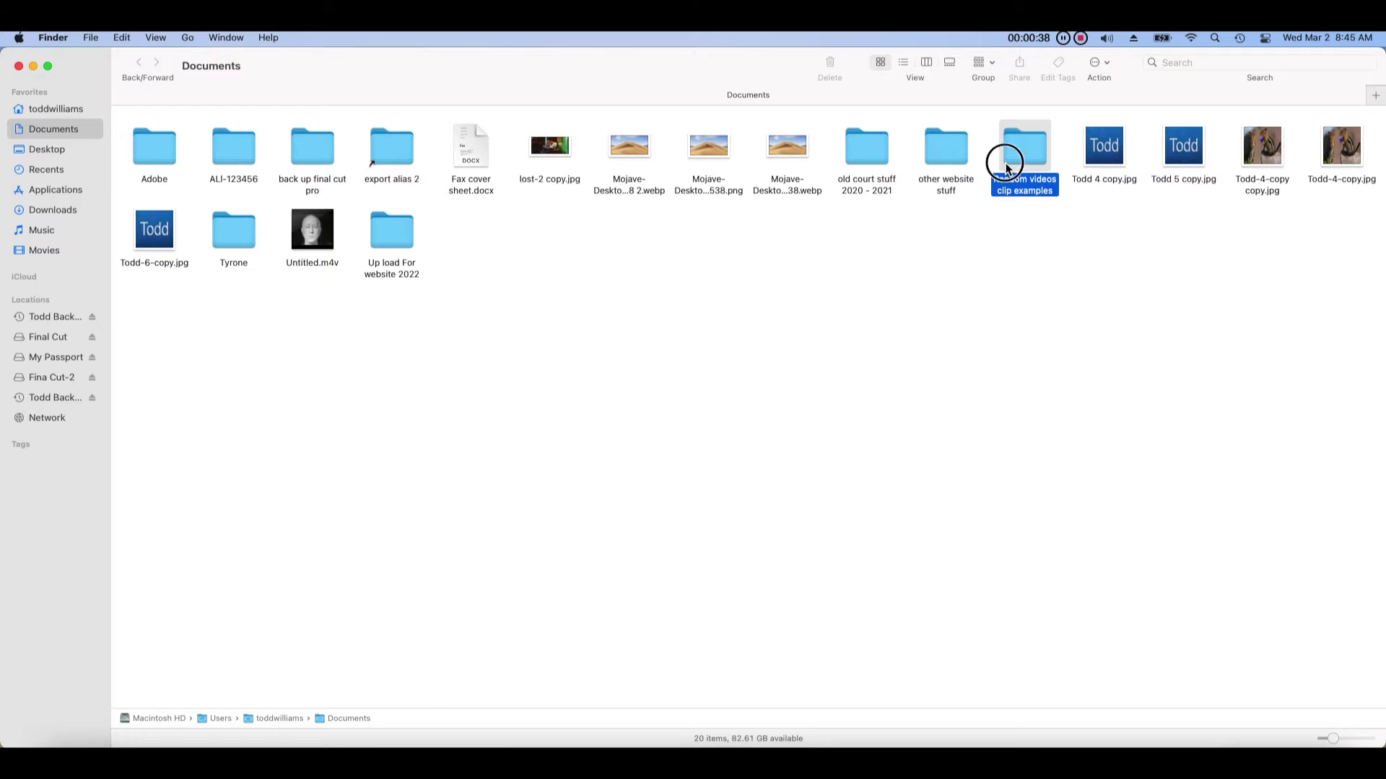
pyautogui.doubleClick(1008, 167)
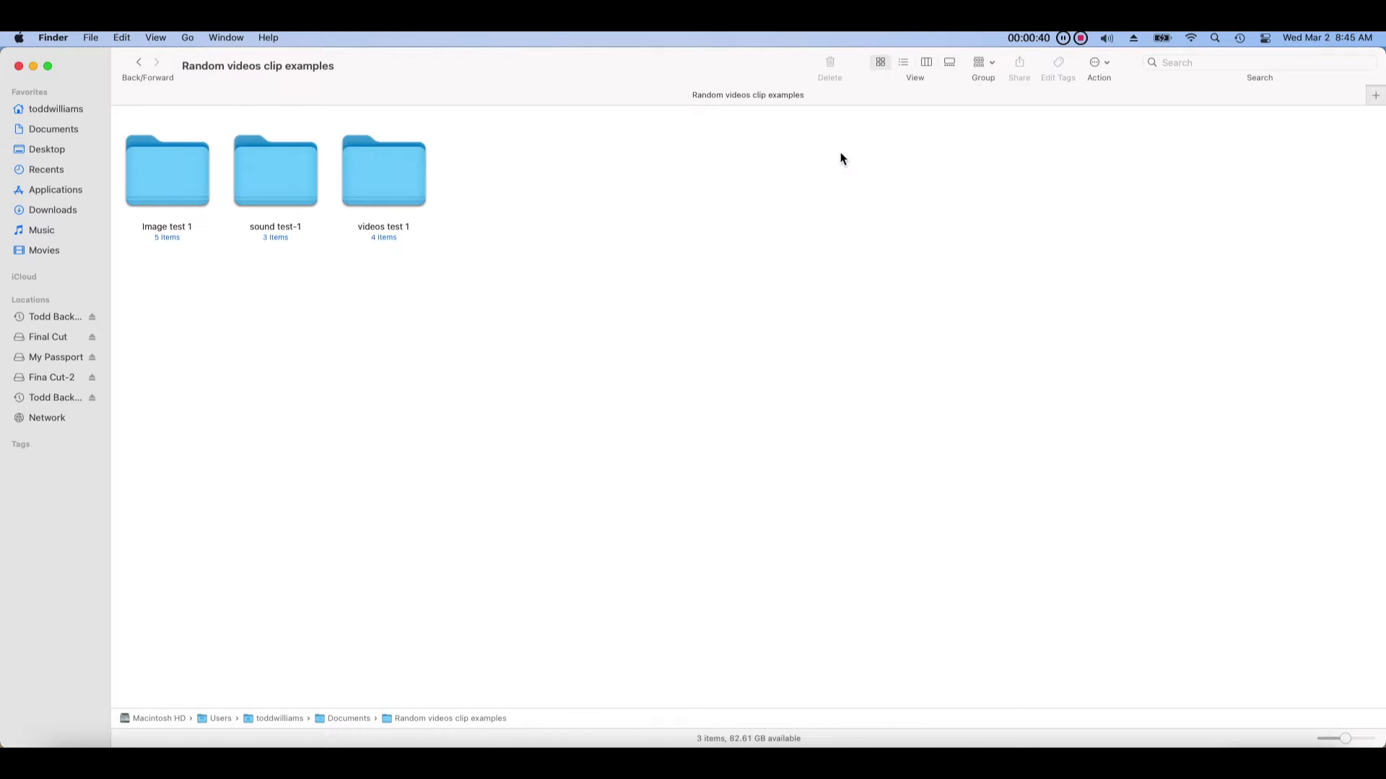
# - Move the window aside to uncover the Original Media files and open the videos test 1 folder for comparison
pyautogui.moveTo(517, 74); pyautogui.dragTo(900, 116)
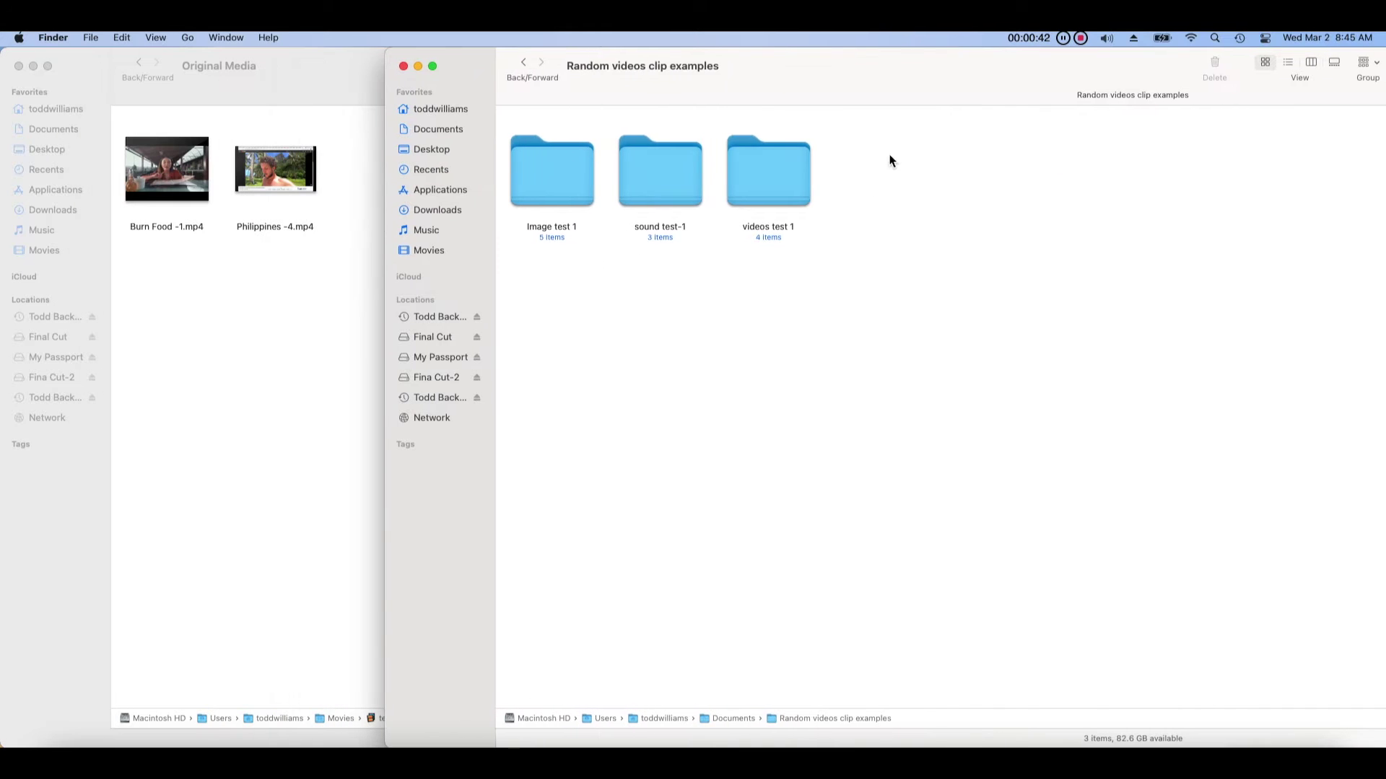
pyautogui.click(762, 204)
pyautogui.doubleClick(762, 203)
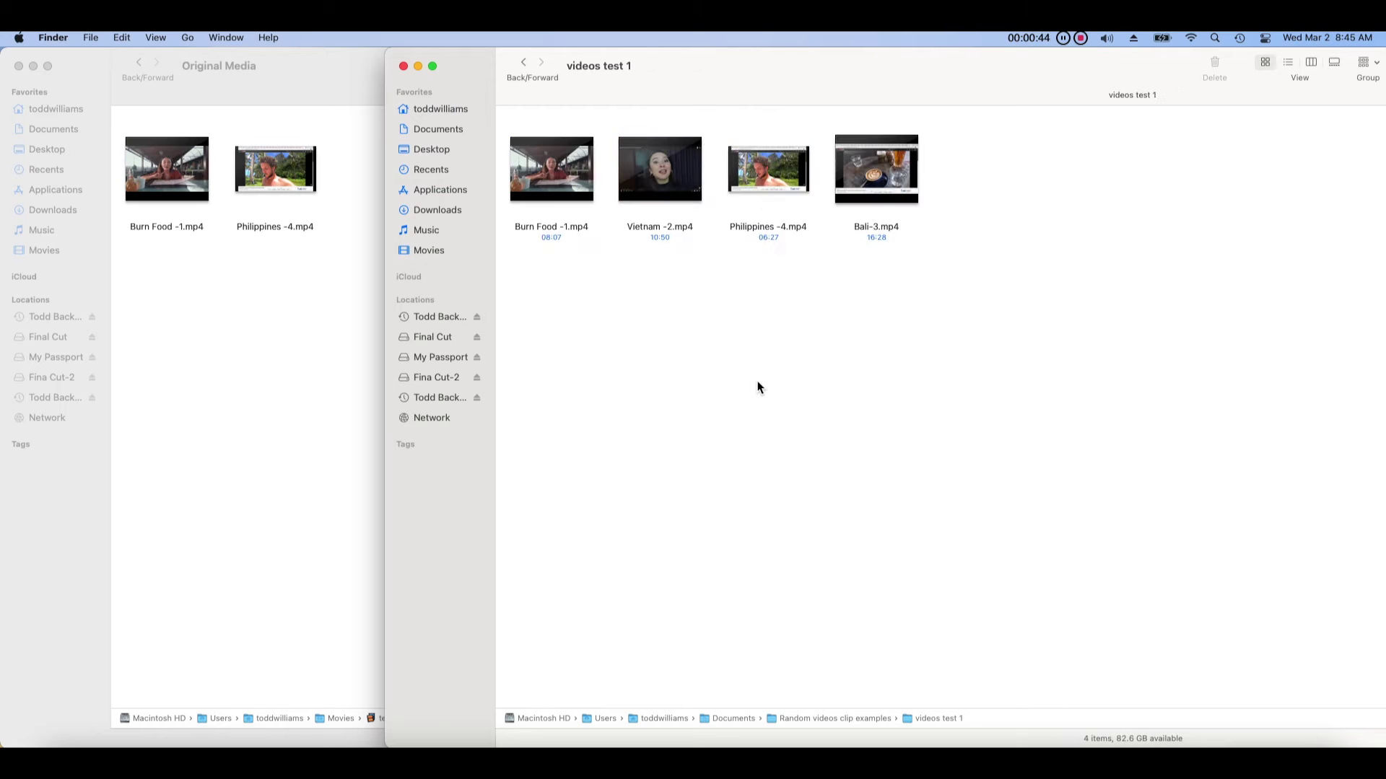
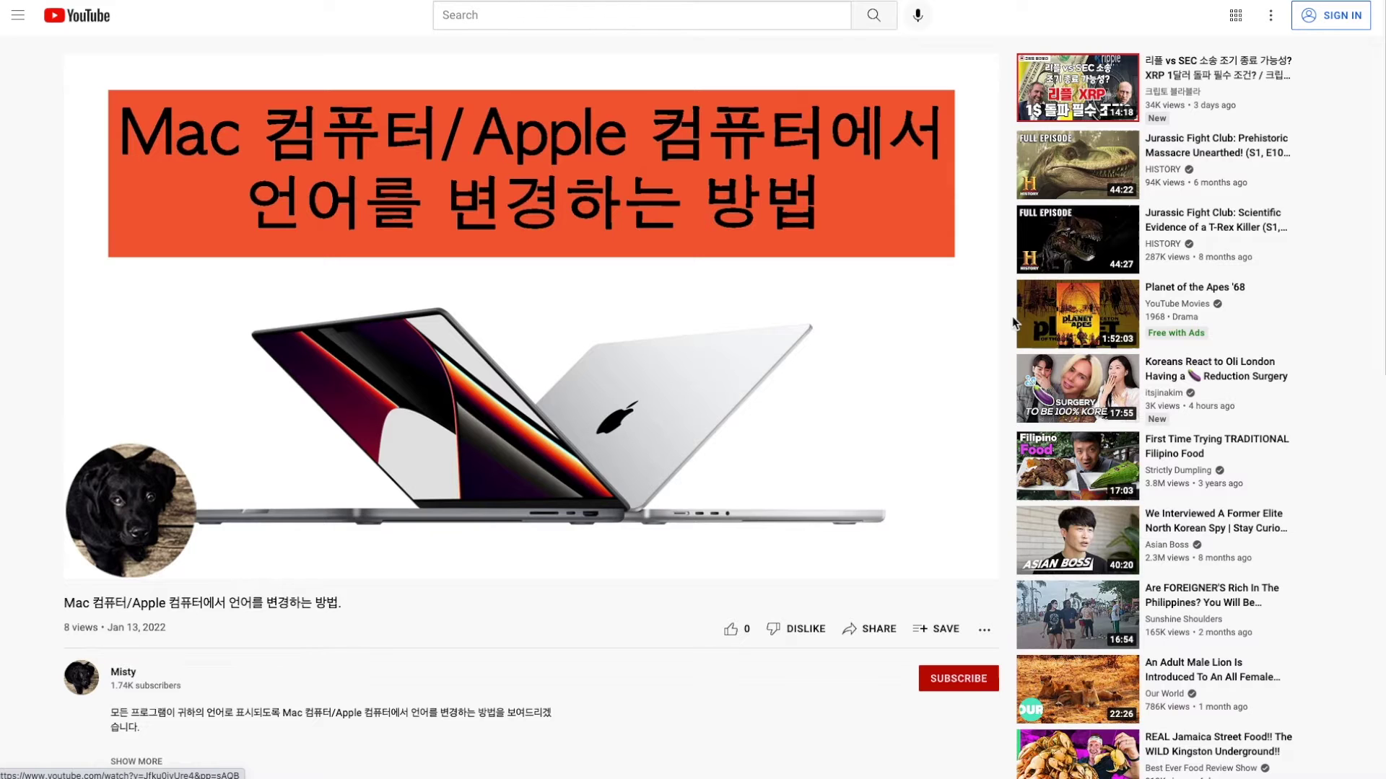
# - Open the YouTube video's info card, go to its linked 한국어 playlist and browse the playlist's videos
pyautogui.click(982, 83)
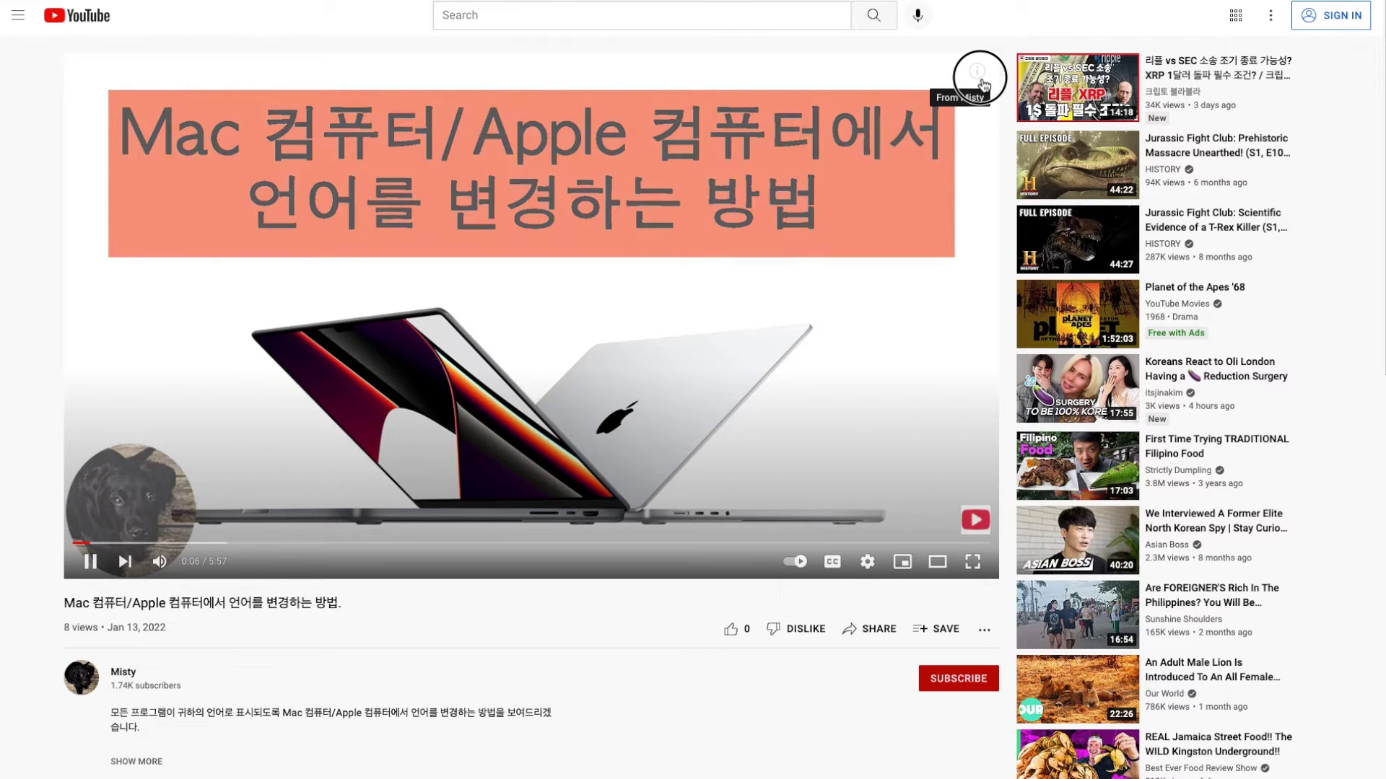
pyautogui.click(980, 80)
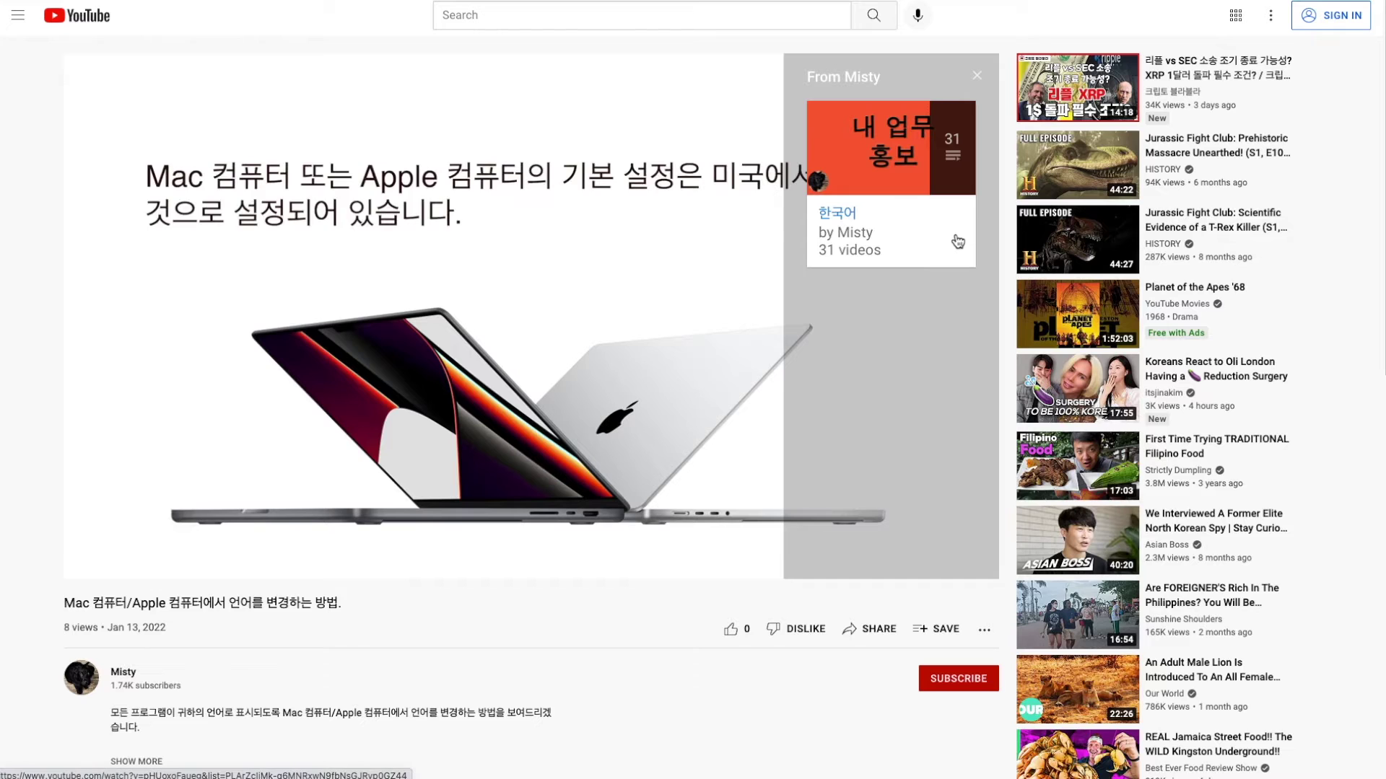
pyautogui.click(957, 241)
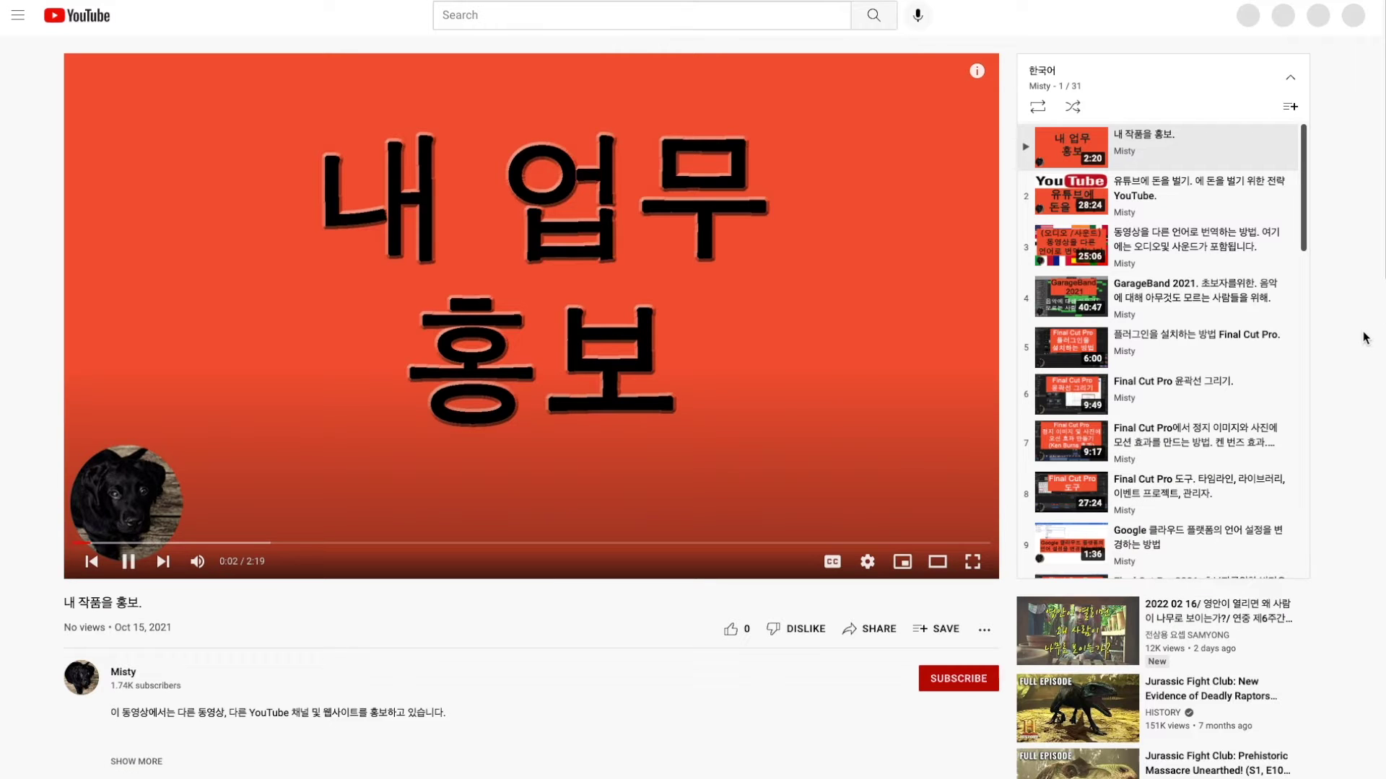
pyautogui.moveTo(1306, 219)
pyautogui.mouseDown()
pyautogui.moveTo(1326, 415)
pyautogui.moveTo(1359, 546)
pyautogui.mouseUp()
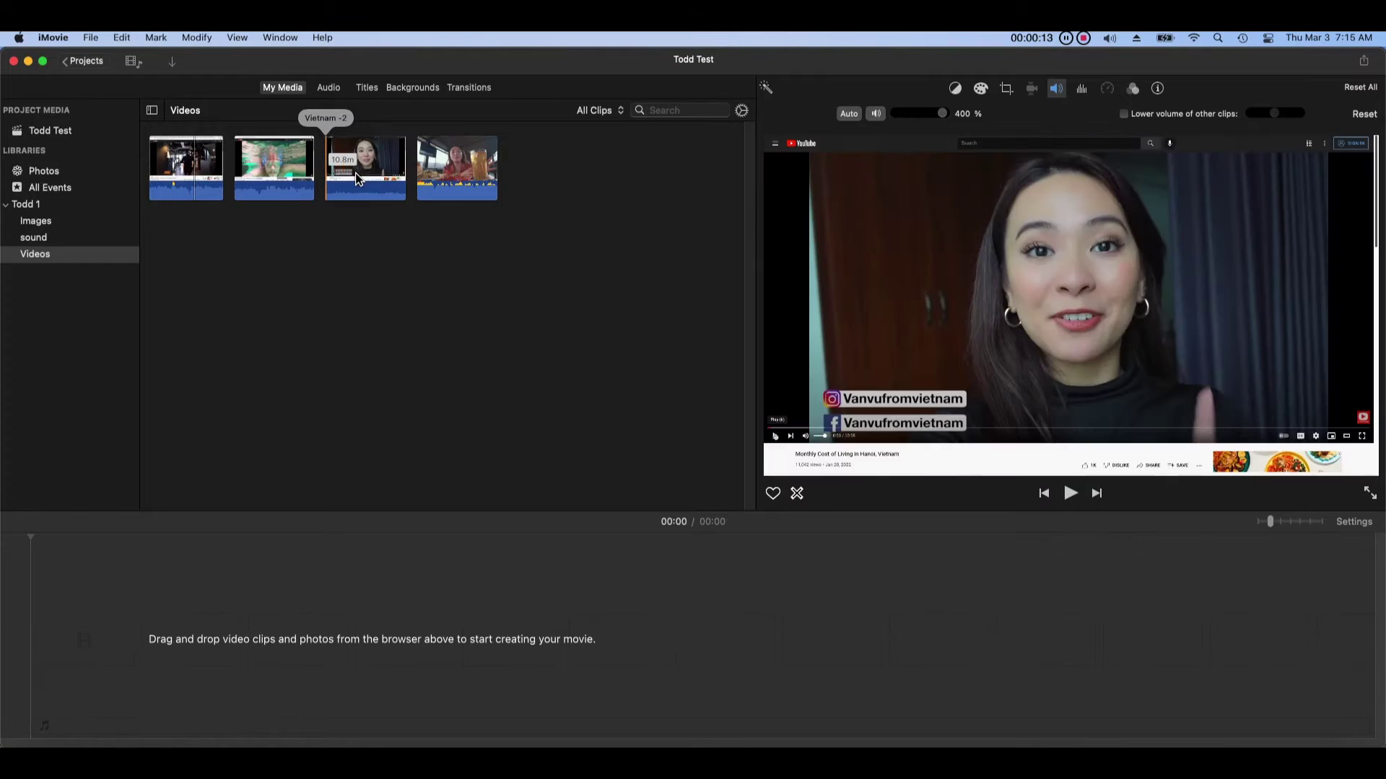
# - Add the Vietnam -2 clip from the Videos event to the empty project timeline
pyautogui.moveTo(339, 170); pyautogui.dragTo(220, 635)
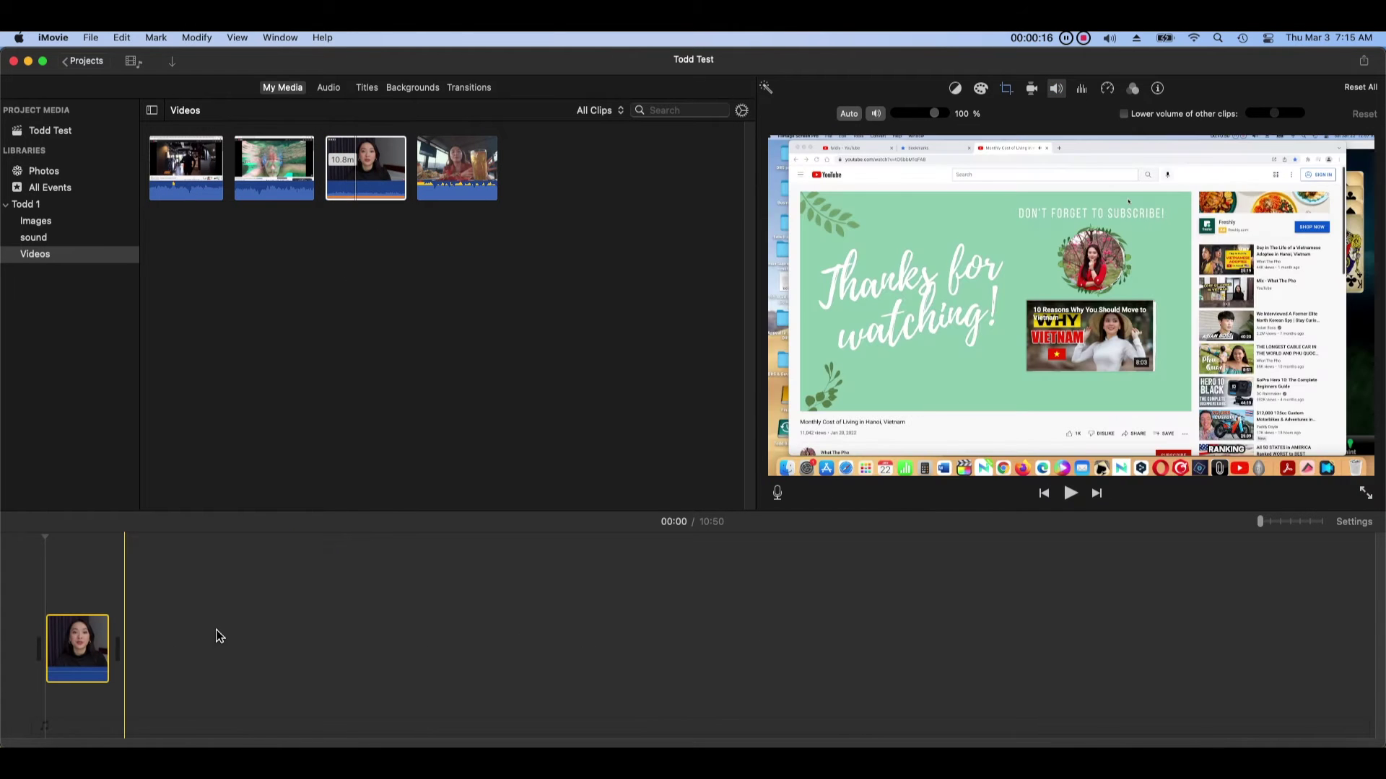
pyautogui.moveTo(272, 564); pyautogui.dragTo(209, 667)
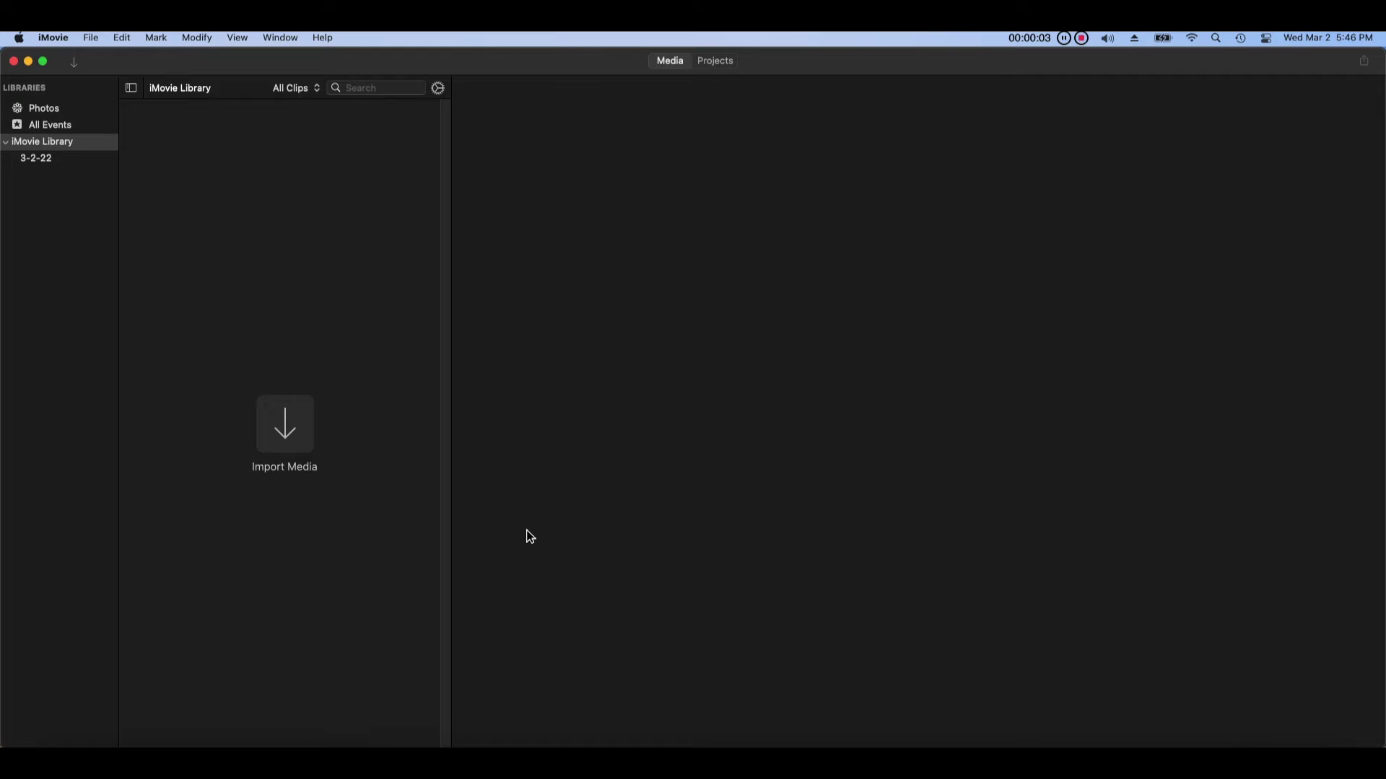
# - Create a new library in the Movies folder, naming it with the owner's first name followed by 1
pyautogui.click(96, 41)
pyautogui.moveTo(236, 173)
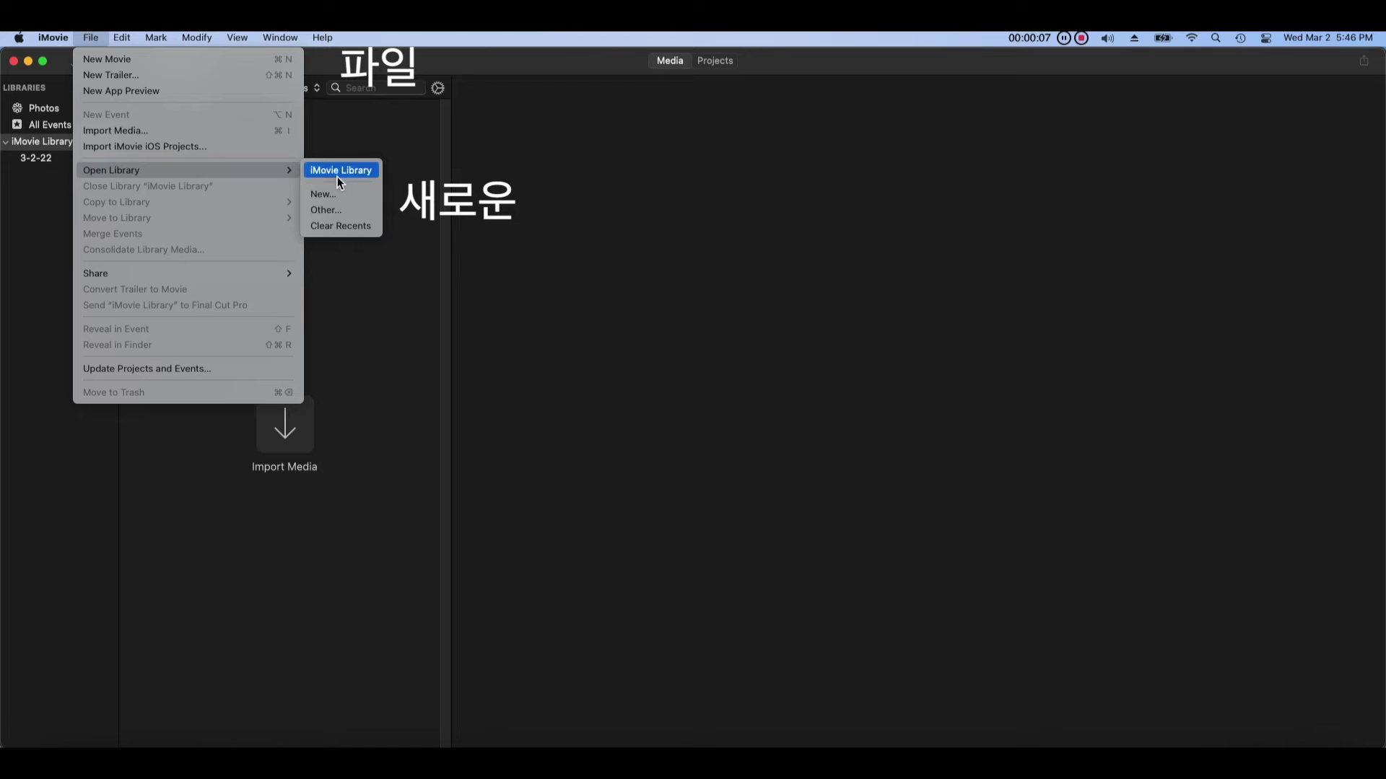
pyautogui.click(366, 199)
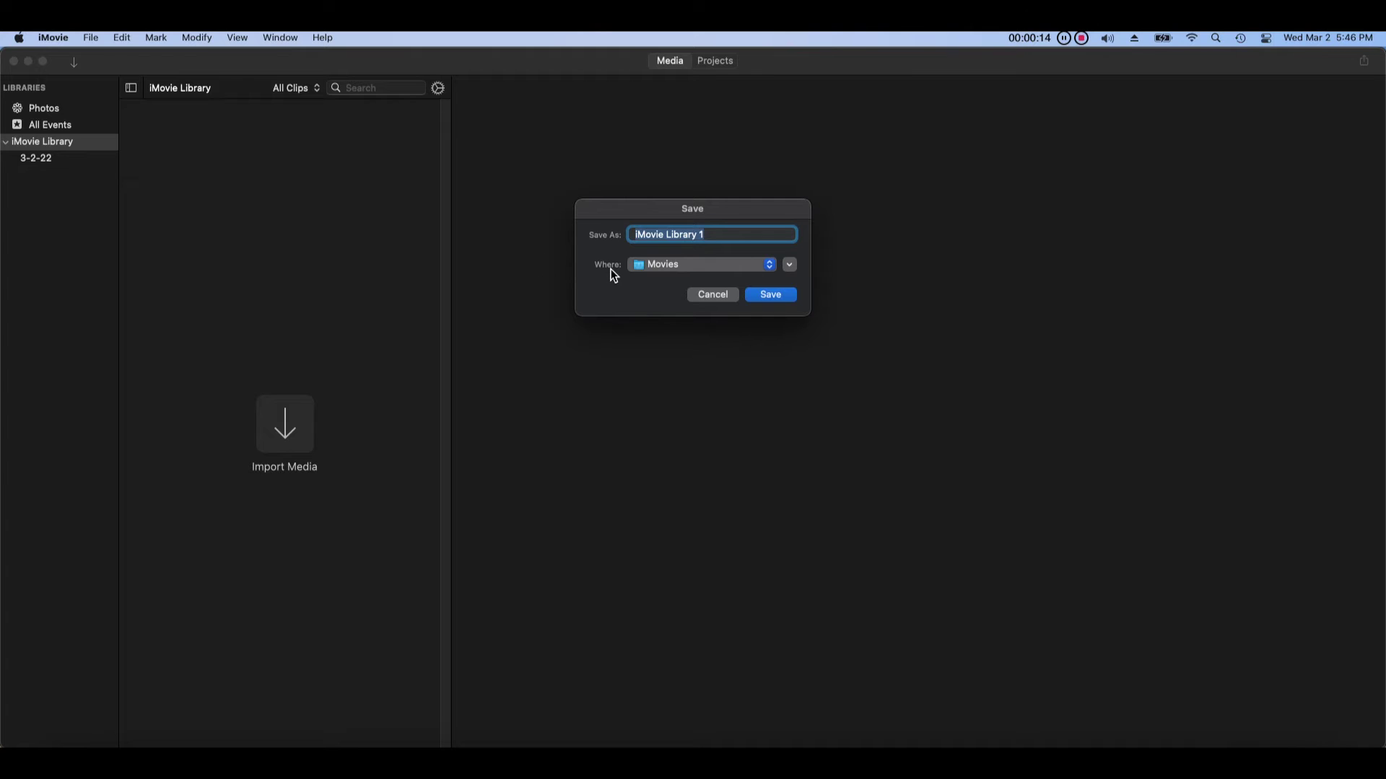
pyautogui.write('Todd 1')
pyautogui.press('BackSpace')
pyautogui.click(791, 299)
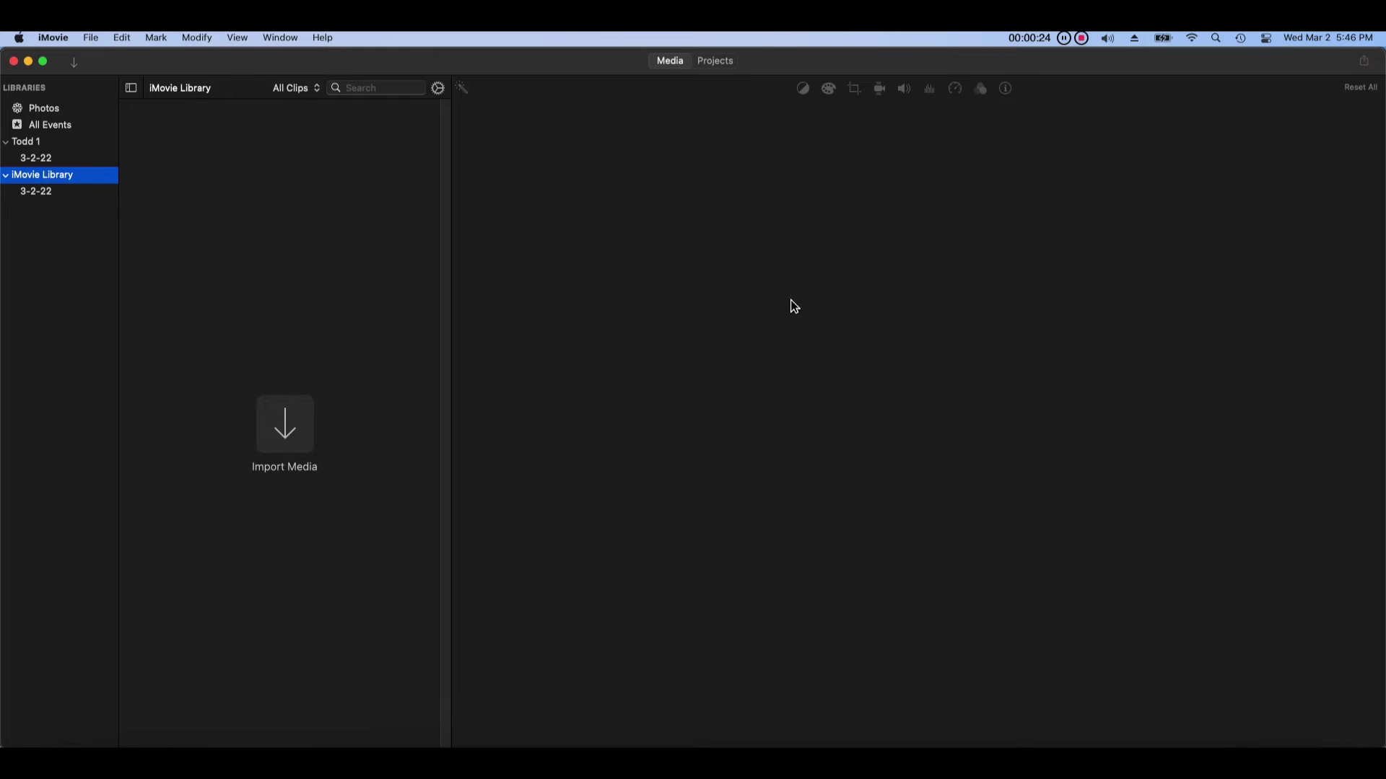
# - Close the original iMovie Library and select the newly created library
pyautogui.click(87, 39)
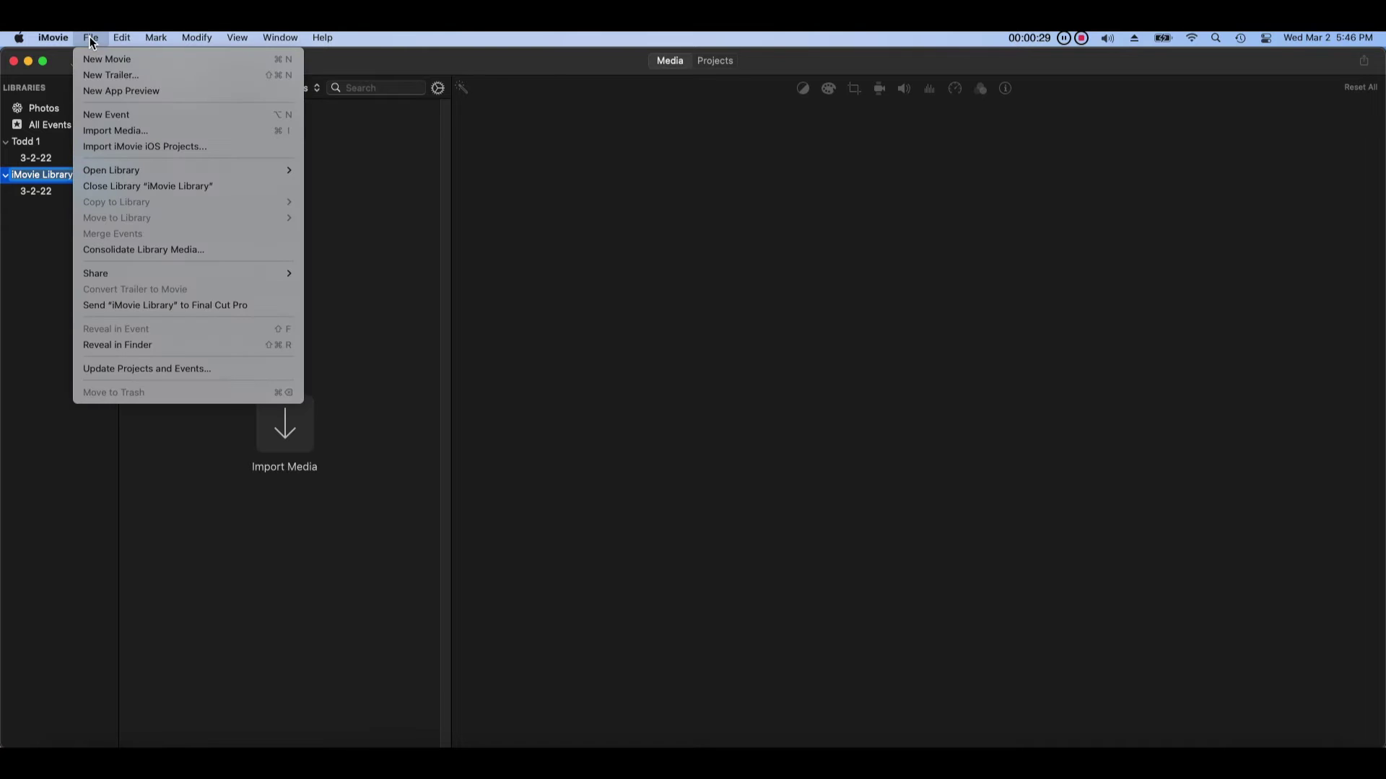
pyautogui.click(249, 191)
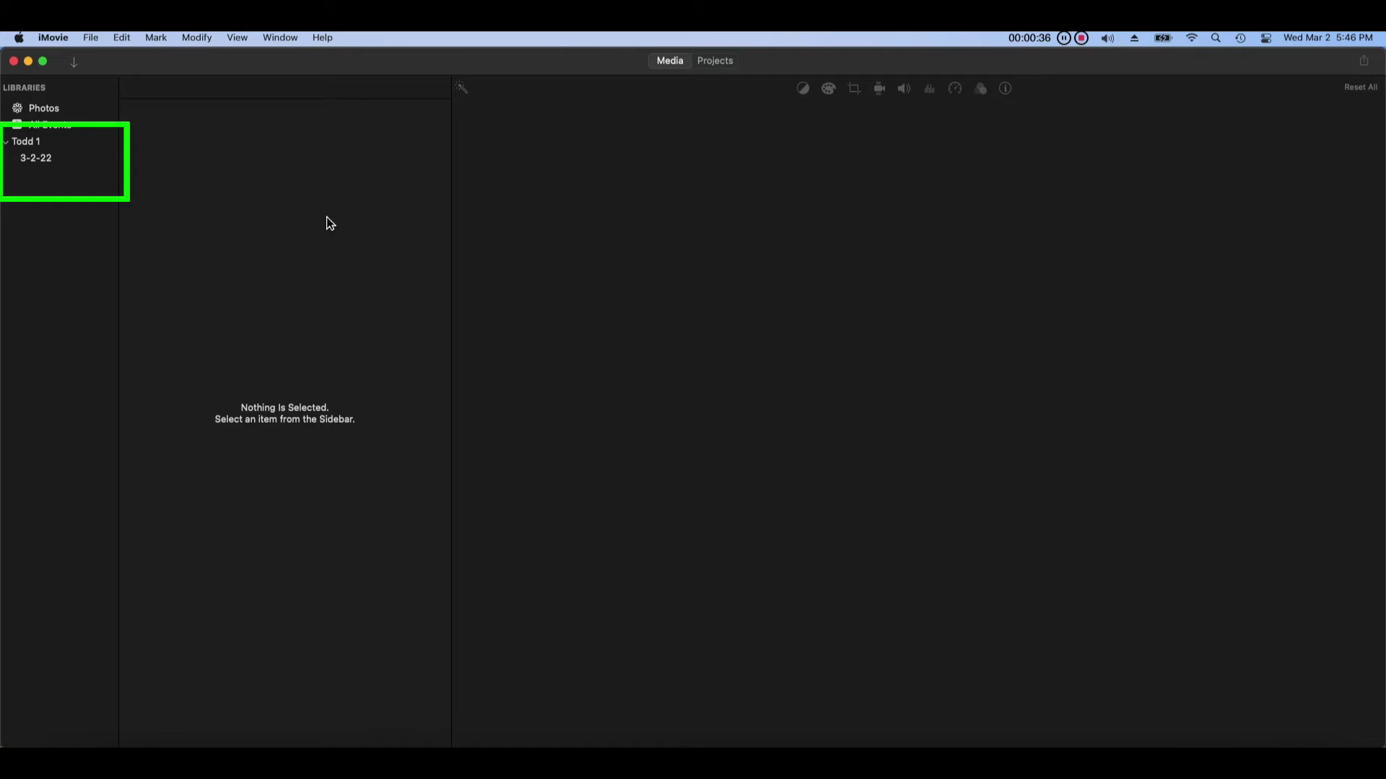
pyautogui.click(1257, 763)
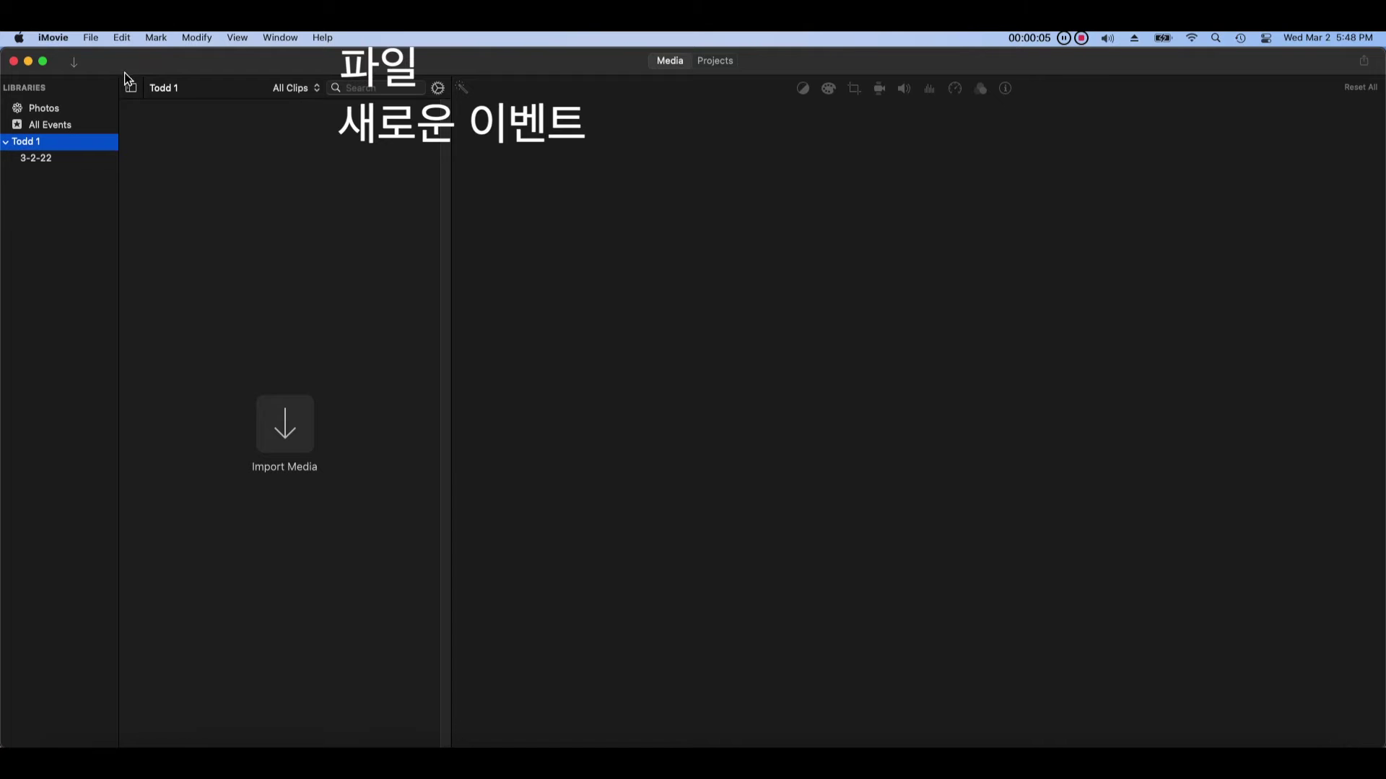
# - Create a new event in the library and name it sound
pyautogui.click(92, 40)
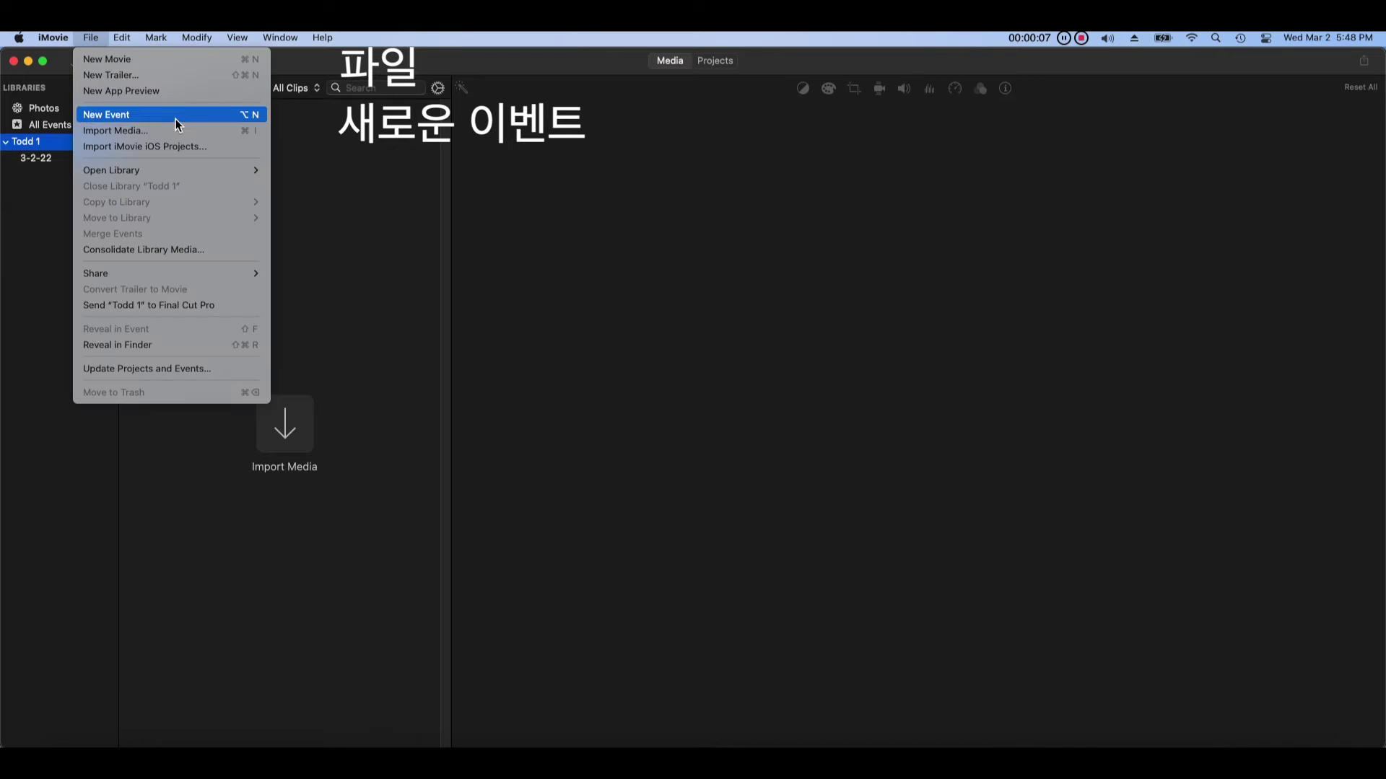
pyautogui.click(225, 121)
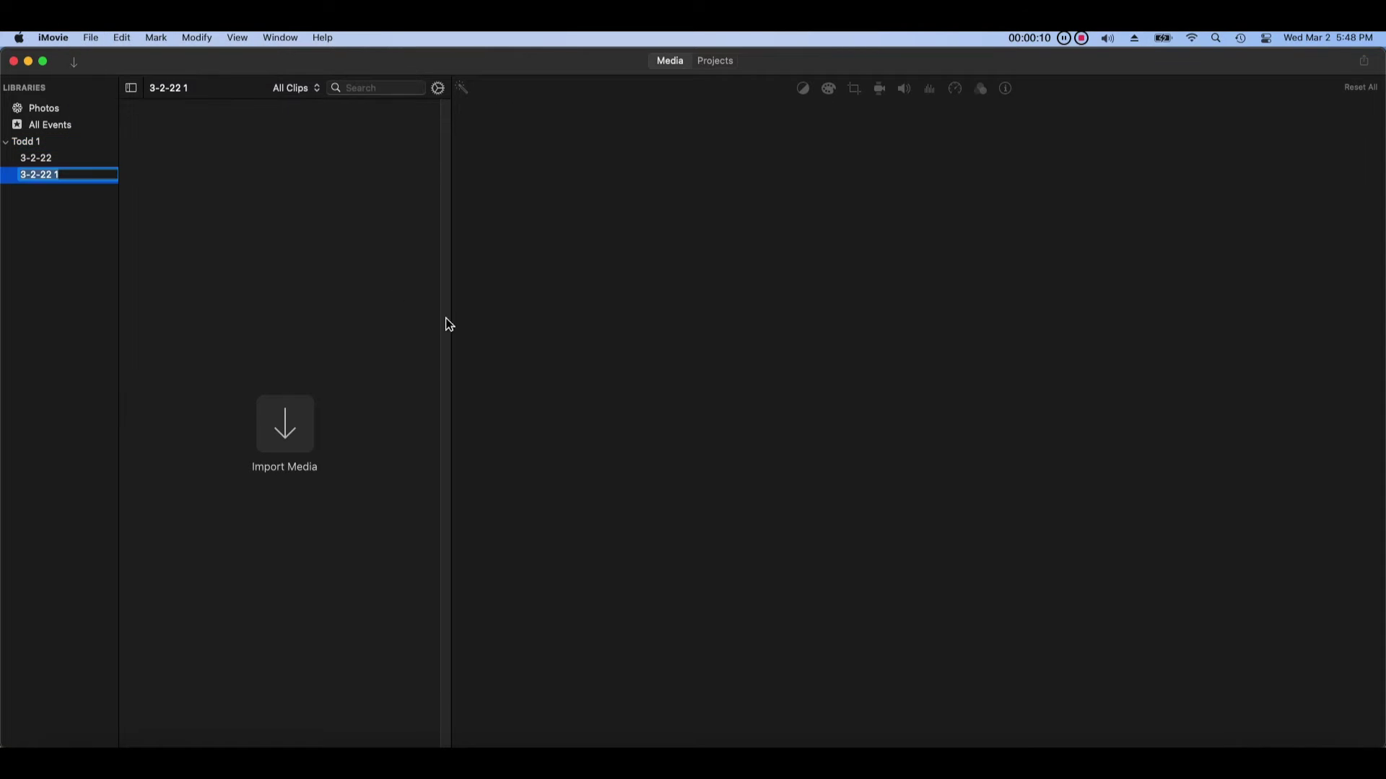
pyautogui.rightClick(57, 175)
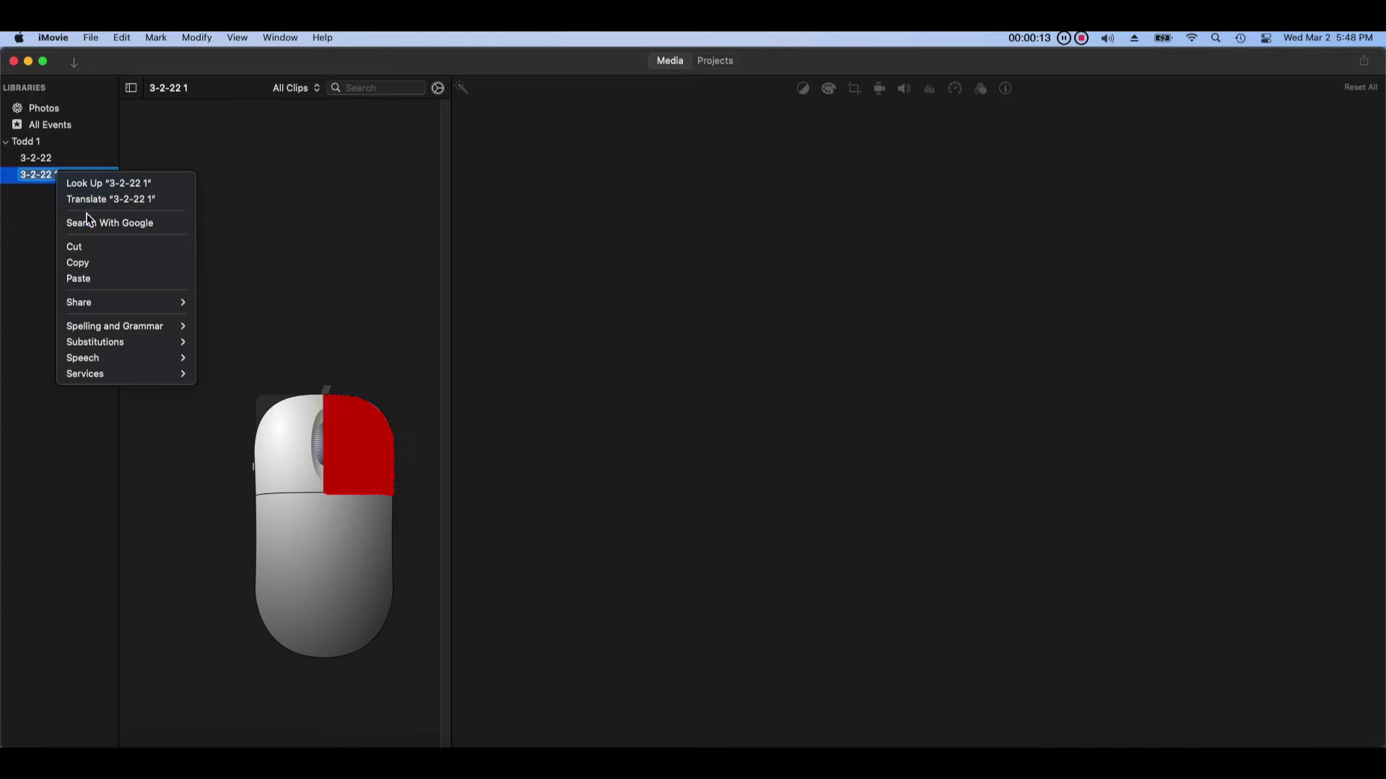
pyautogui.click(81, 278)
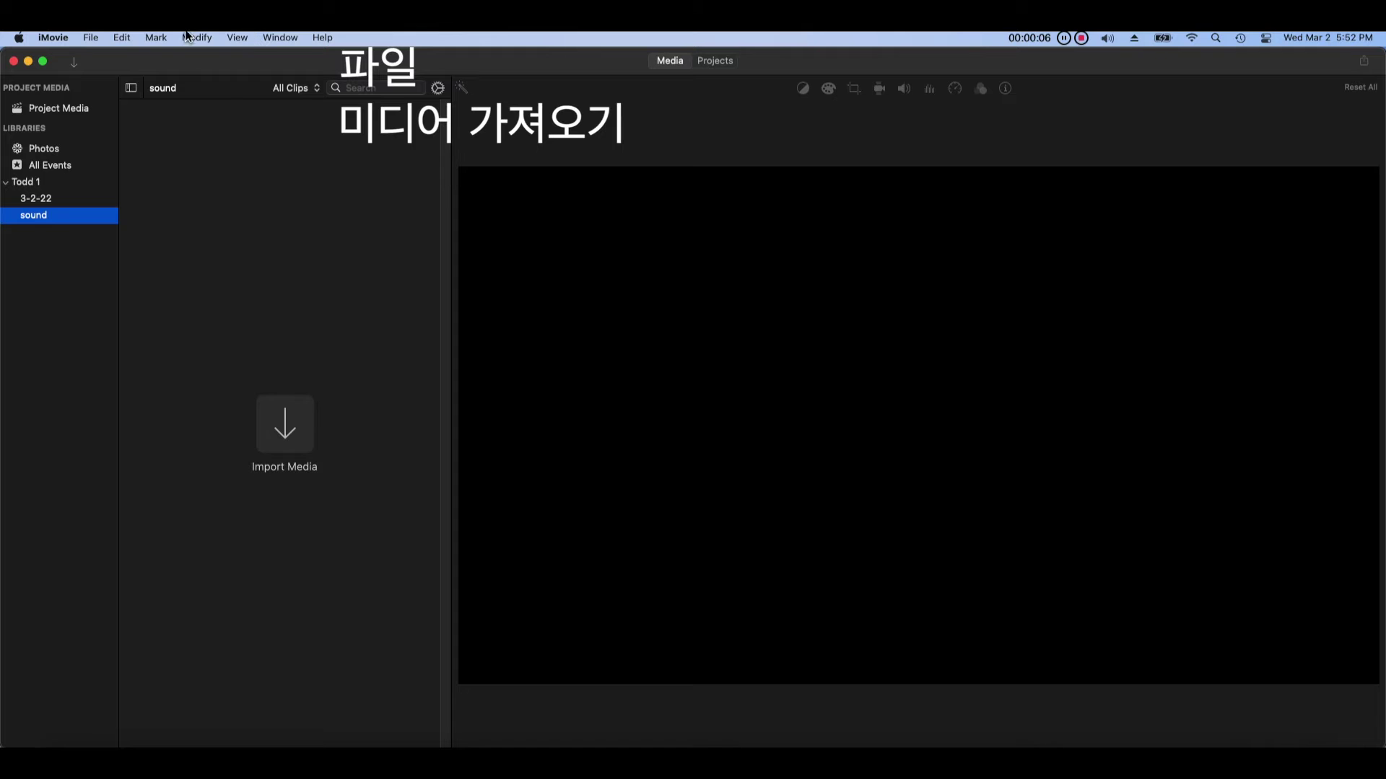
# - Import the sound test-1 folder into the sound event
pyautogui.click(85, 38)
pyautogui.click(200, 134)
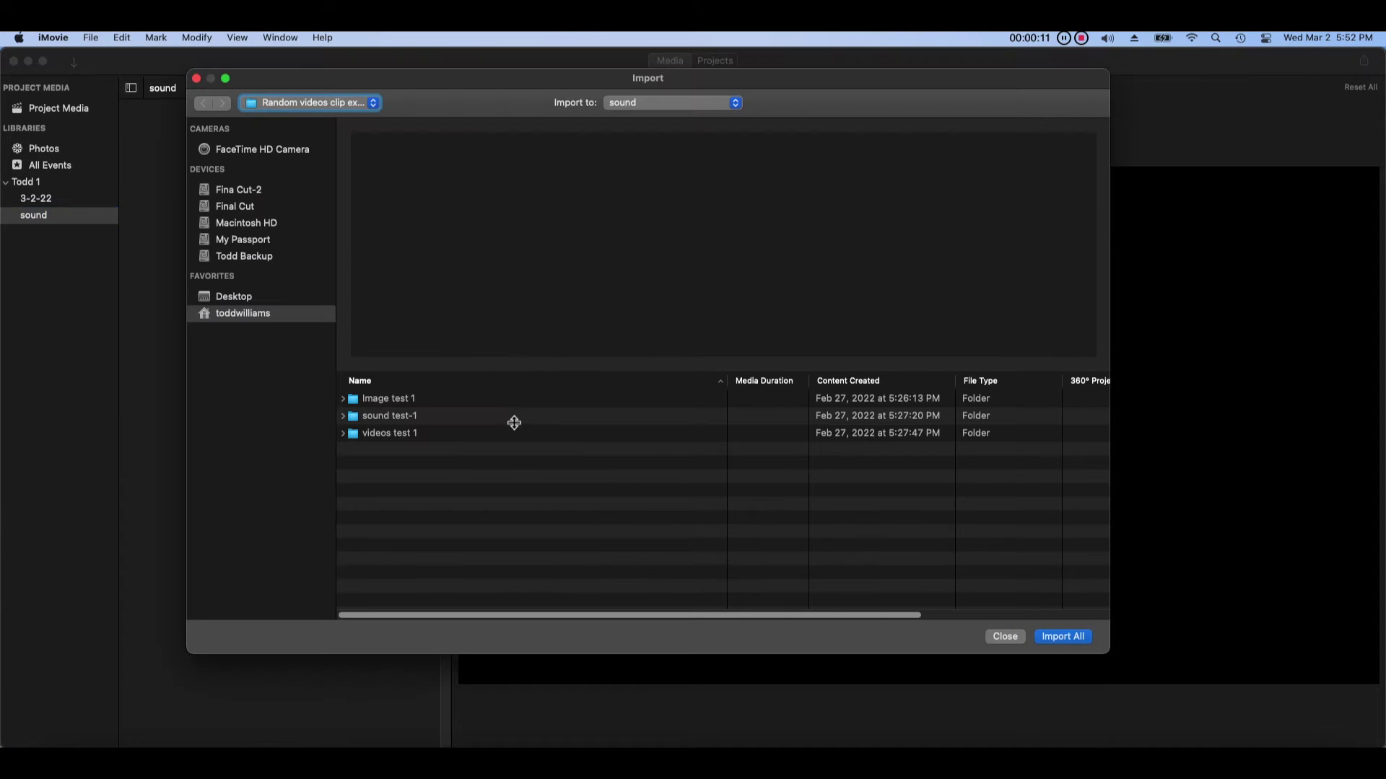
pyautogui.click(514, 423)
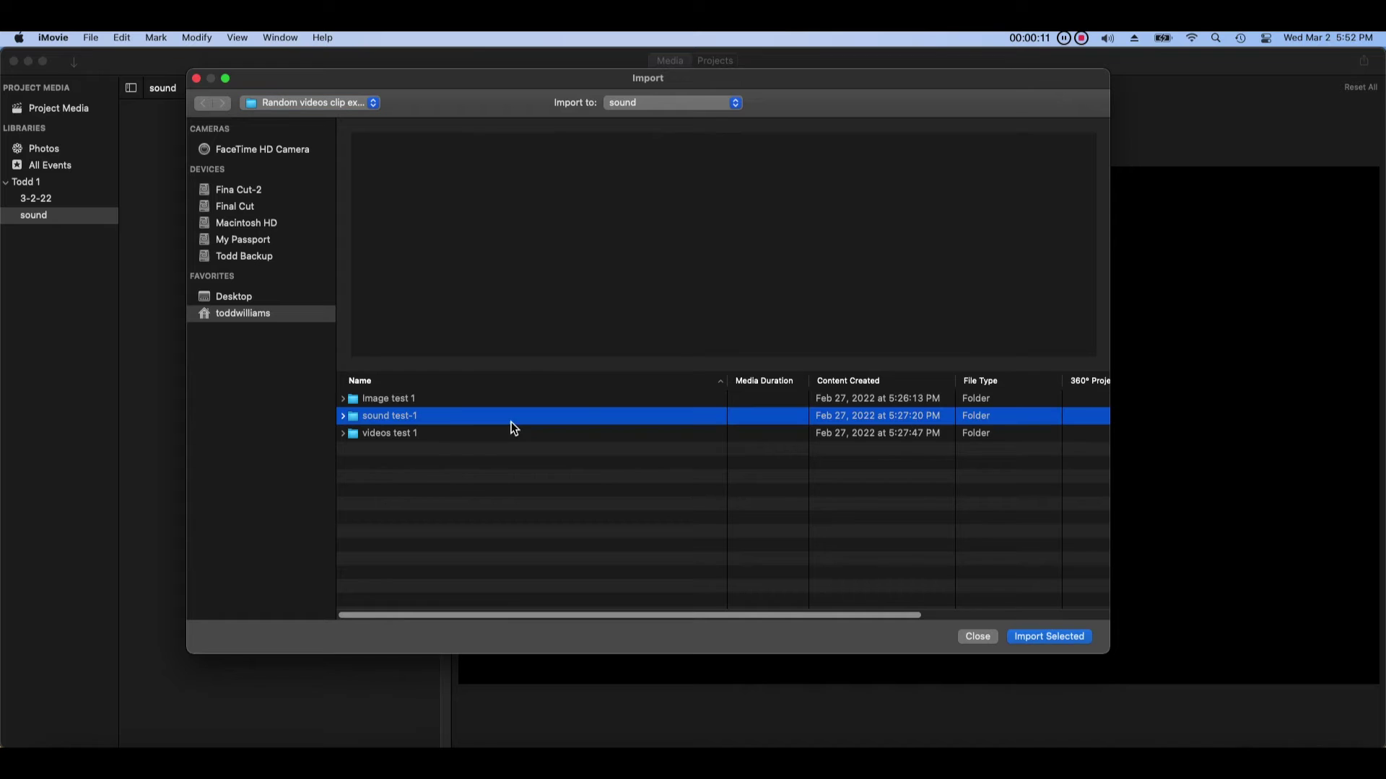
pyautogui.click(1050, 636)
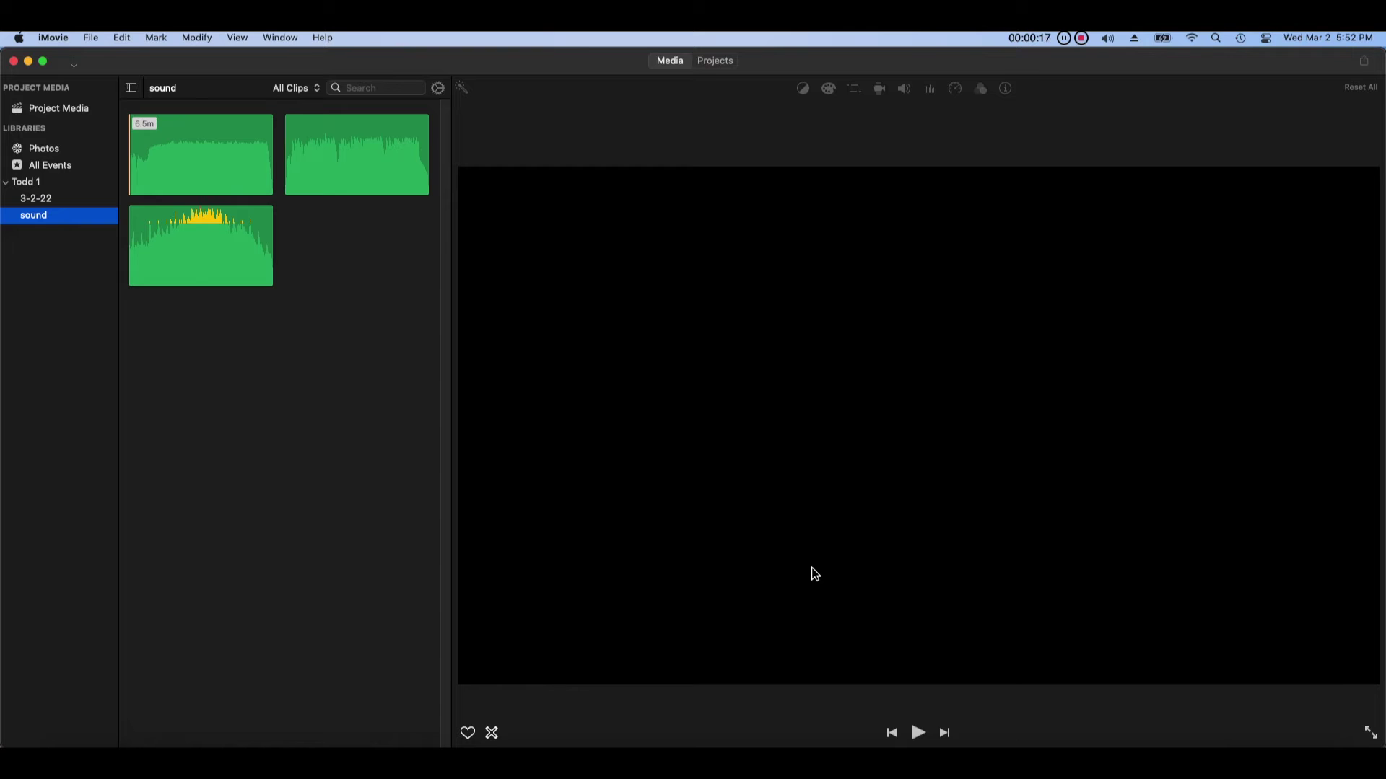
# - Delete the empty 3-2-22 event from the library and confirm the deletion
pyautogui.click(72, 198)
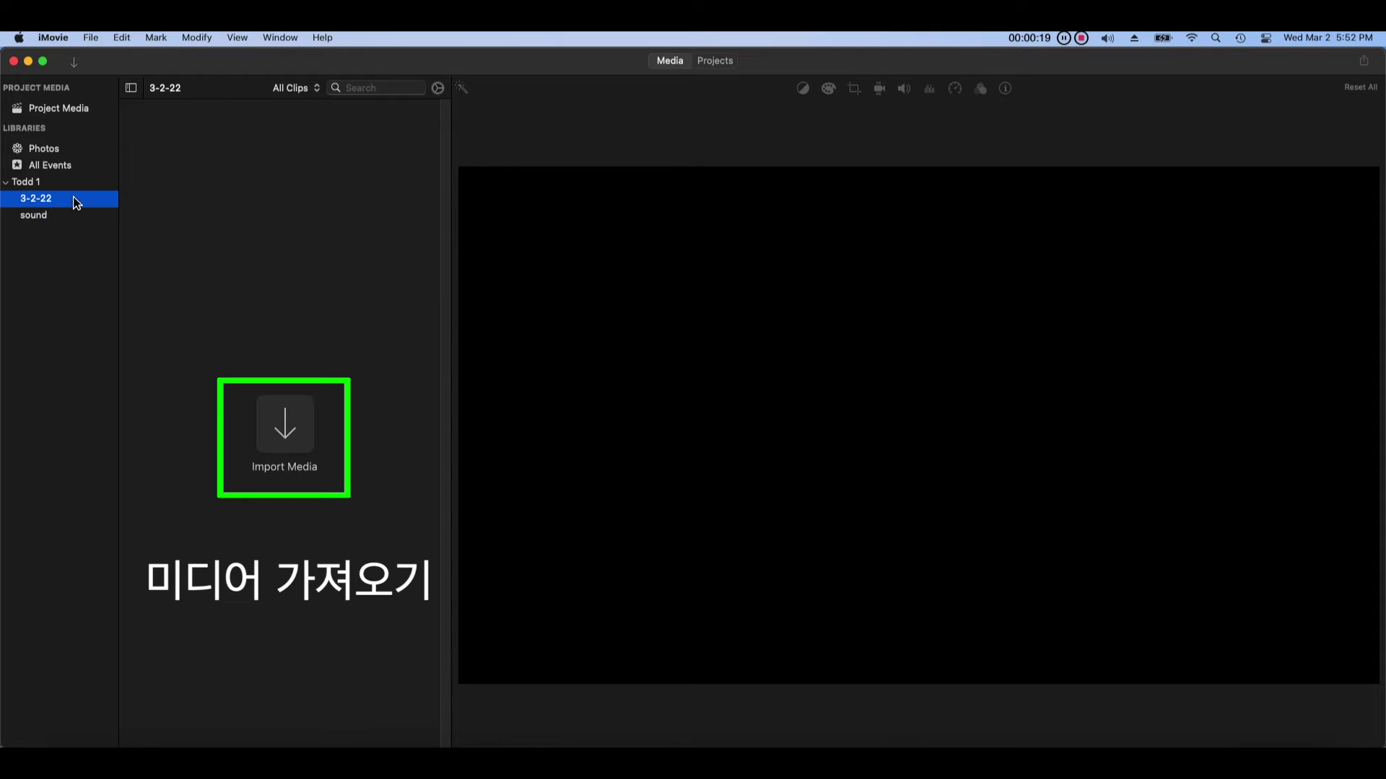
pyautogui.click(92, 42)
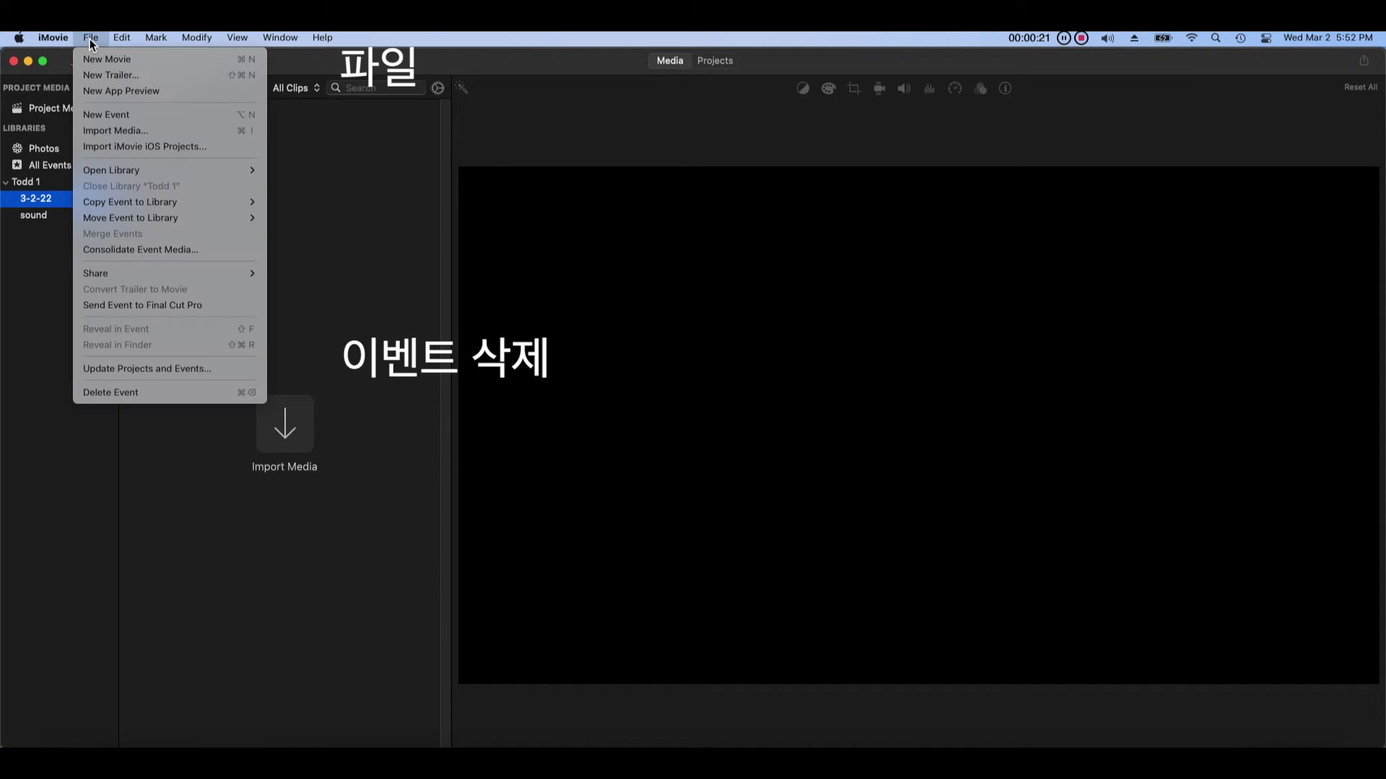
pyautogui.click(213, 398)
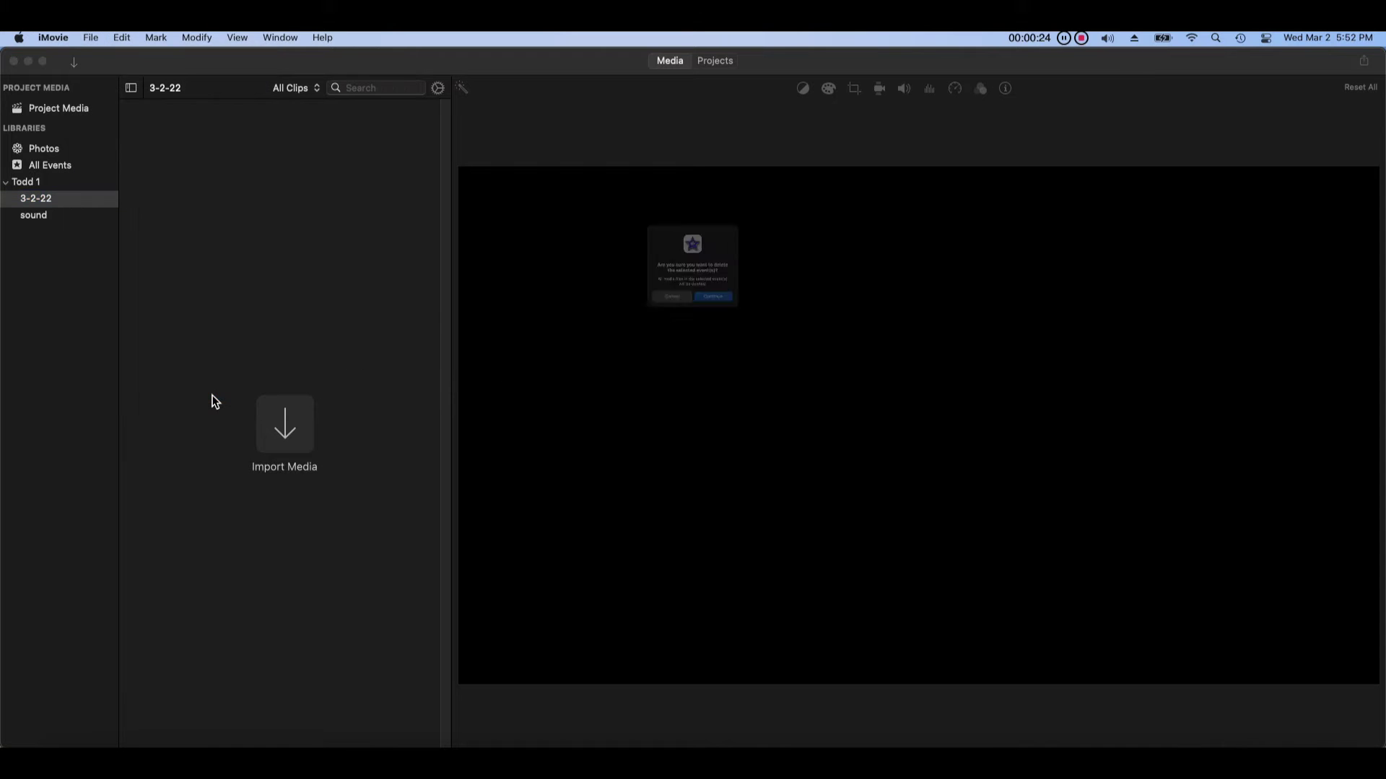
pyautogui.click(749, 336)
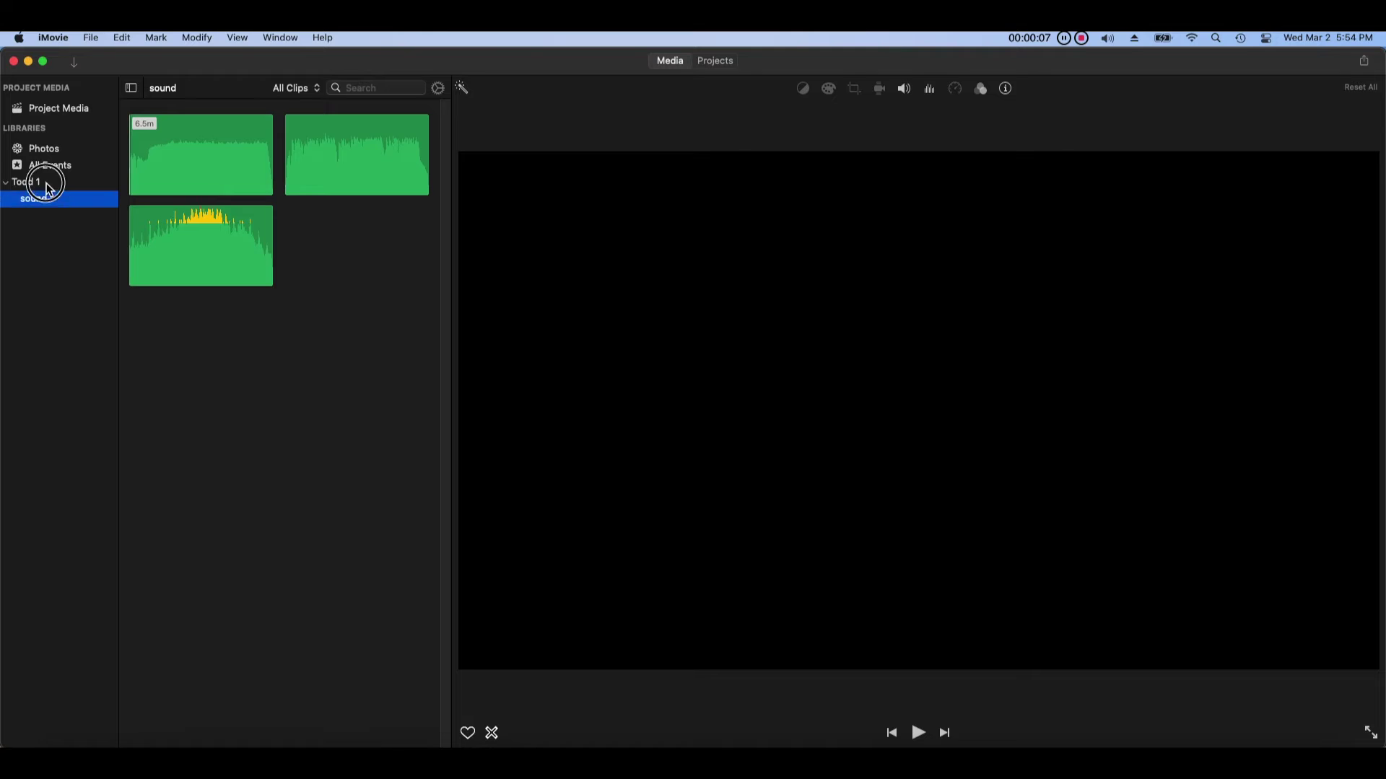
# - Create another event in the library and name it Videos
pyautogui.click(40, 182)
pyautogui.click(91, 37)
pyautogui.click(145, 117)
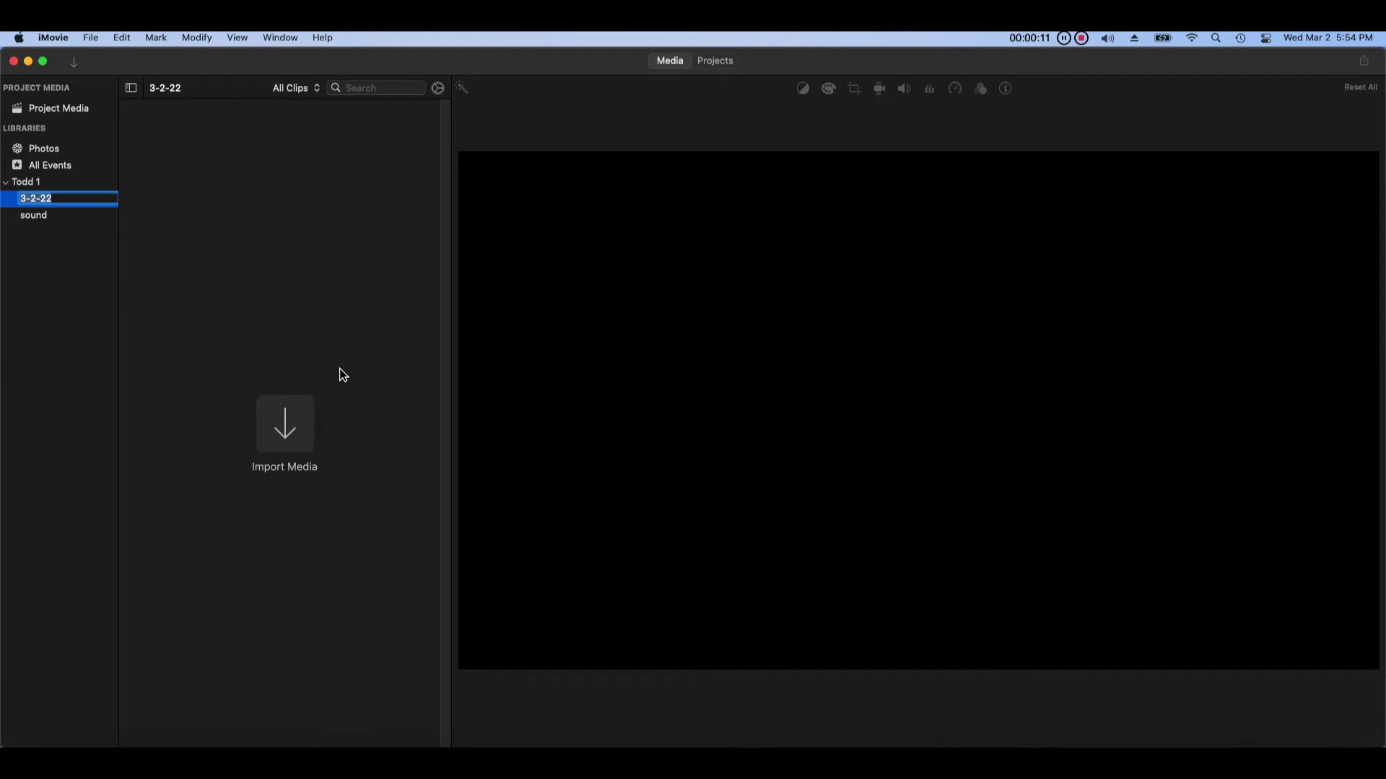
pyautogui.write('Videos')
pyautogui.click(171, 344)
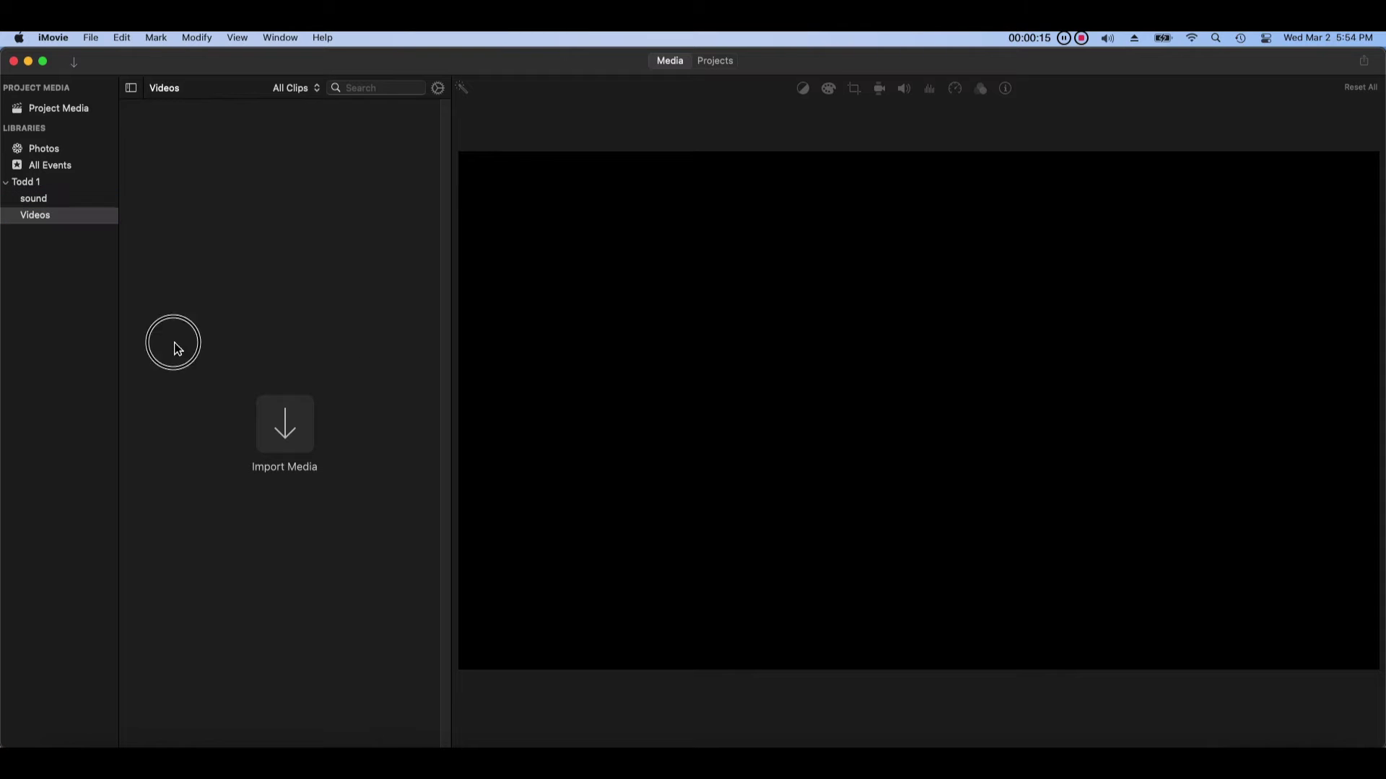
# - Import the videos test 1 folder into the Videos event
pyautogui.click(76, 217)
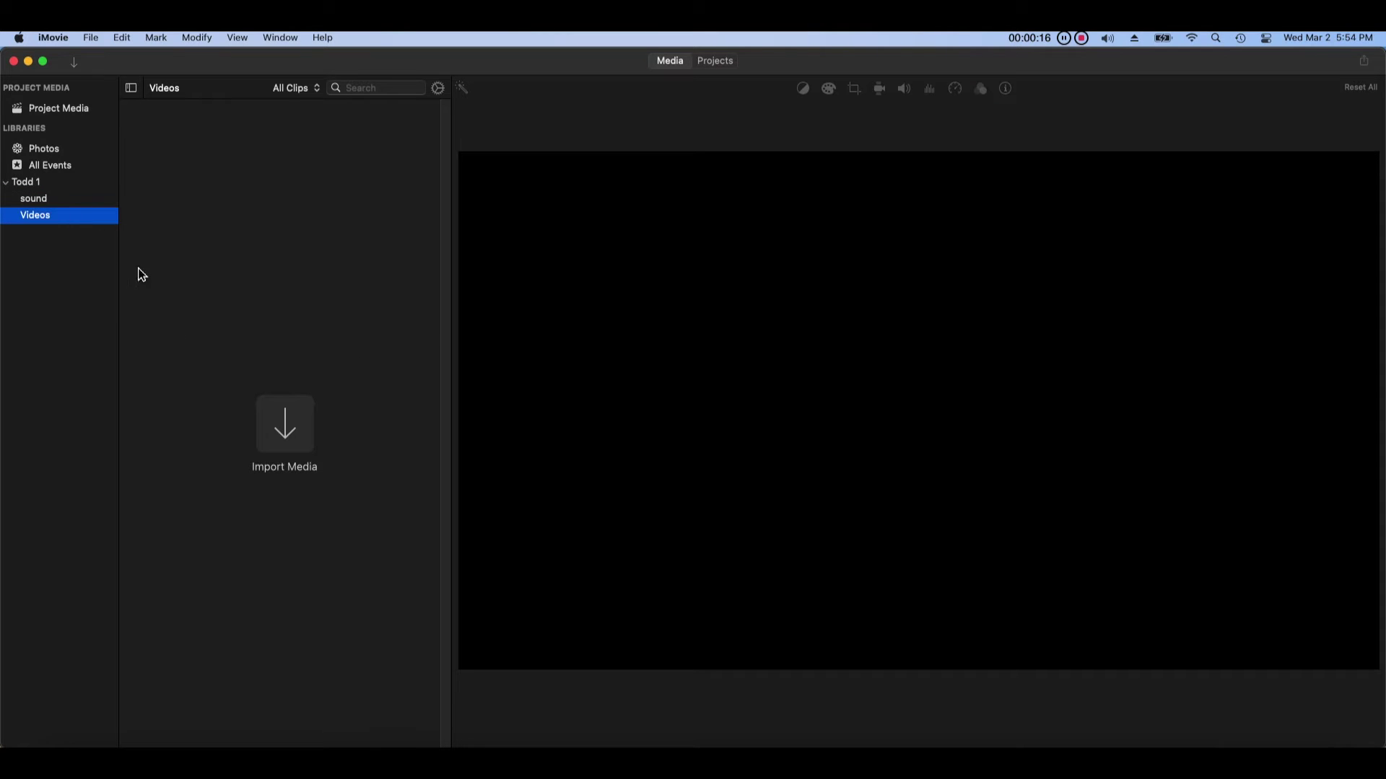
pyautogui.click(284, 424)
pyautogui.click(420, 435)
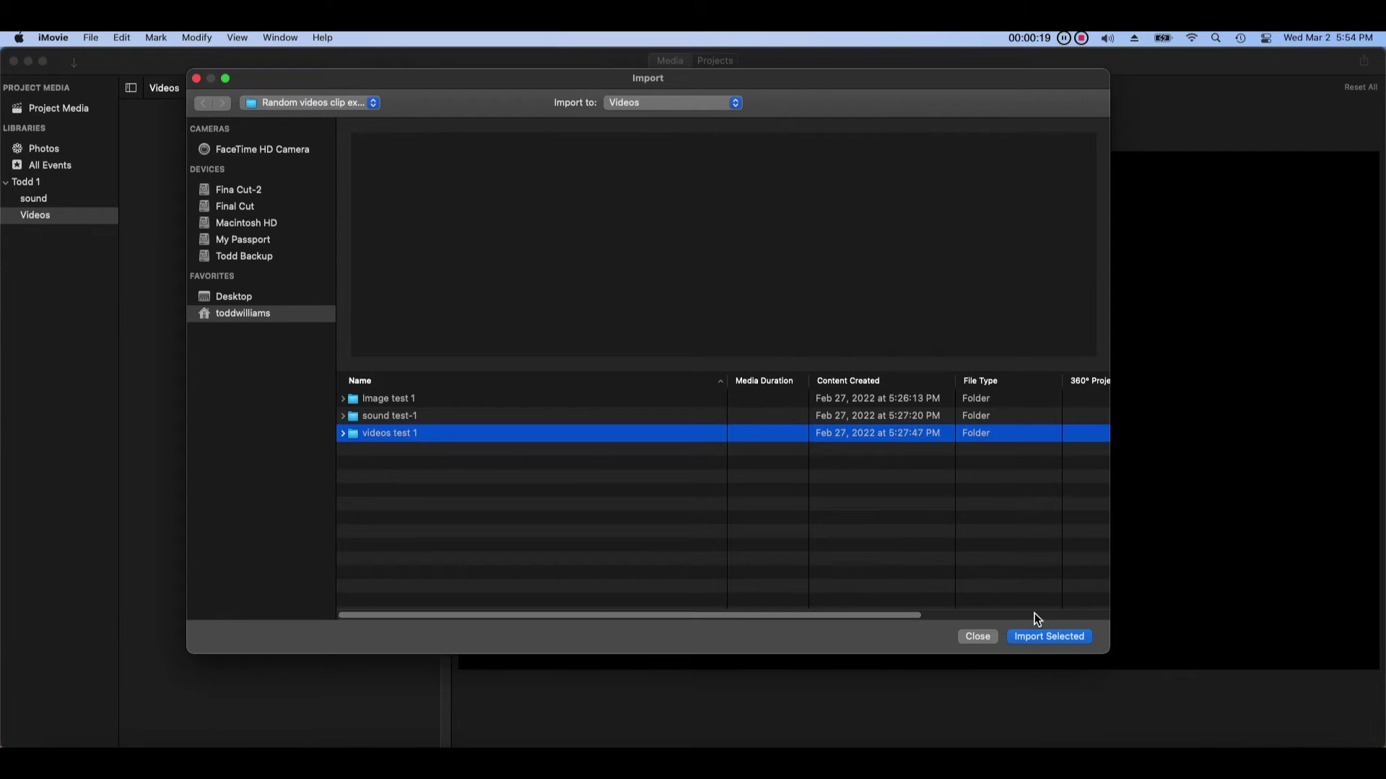
pyautogui.click(1058, 636)
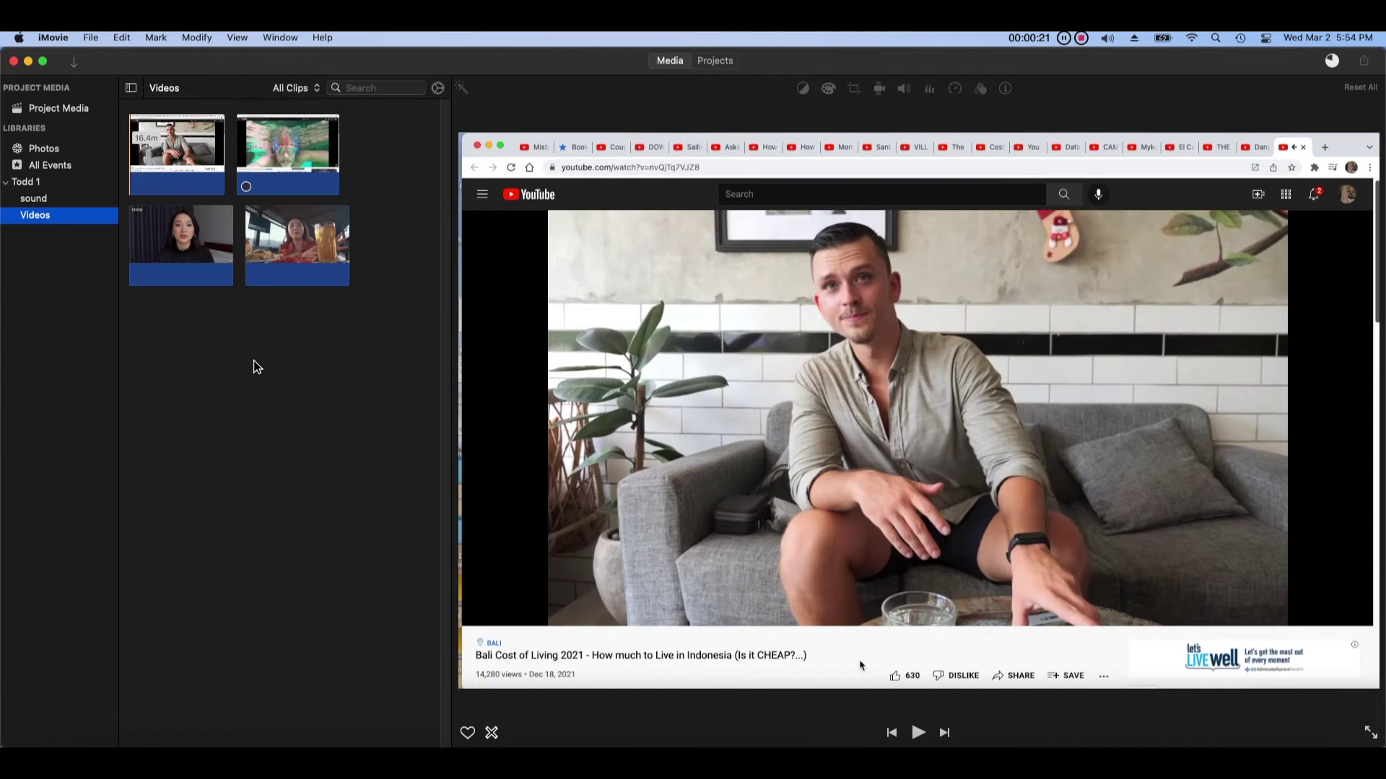
# - Create a third event in the library and name it Images
pyautogui.click(90, 37)
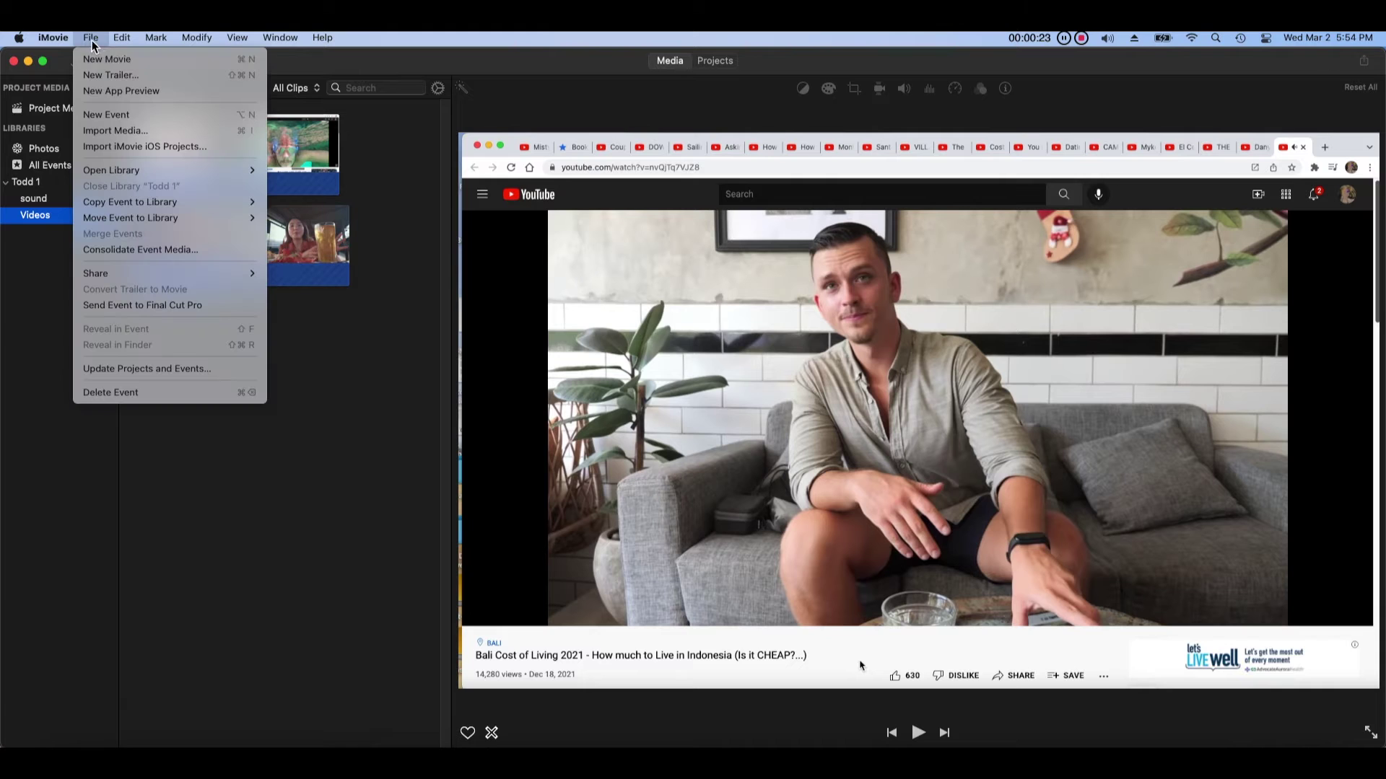
pyautogui.click(138, 116)
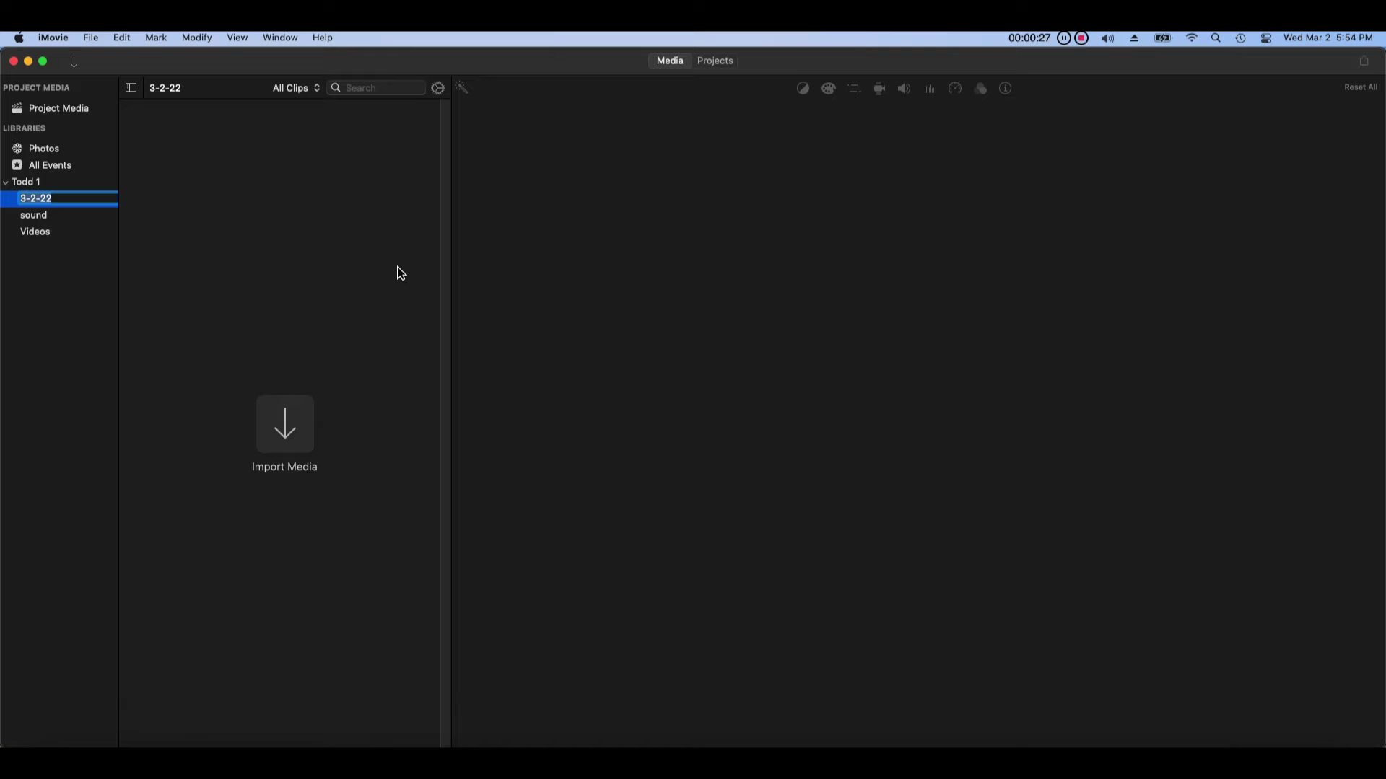
pyautogui.write('Images')
pyautogui.press('Return')
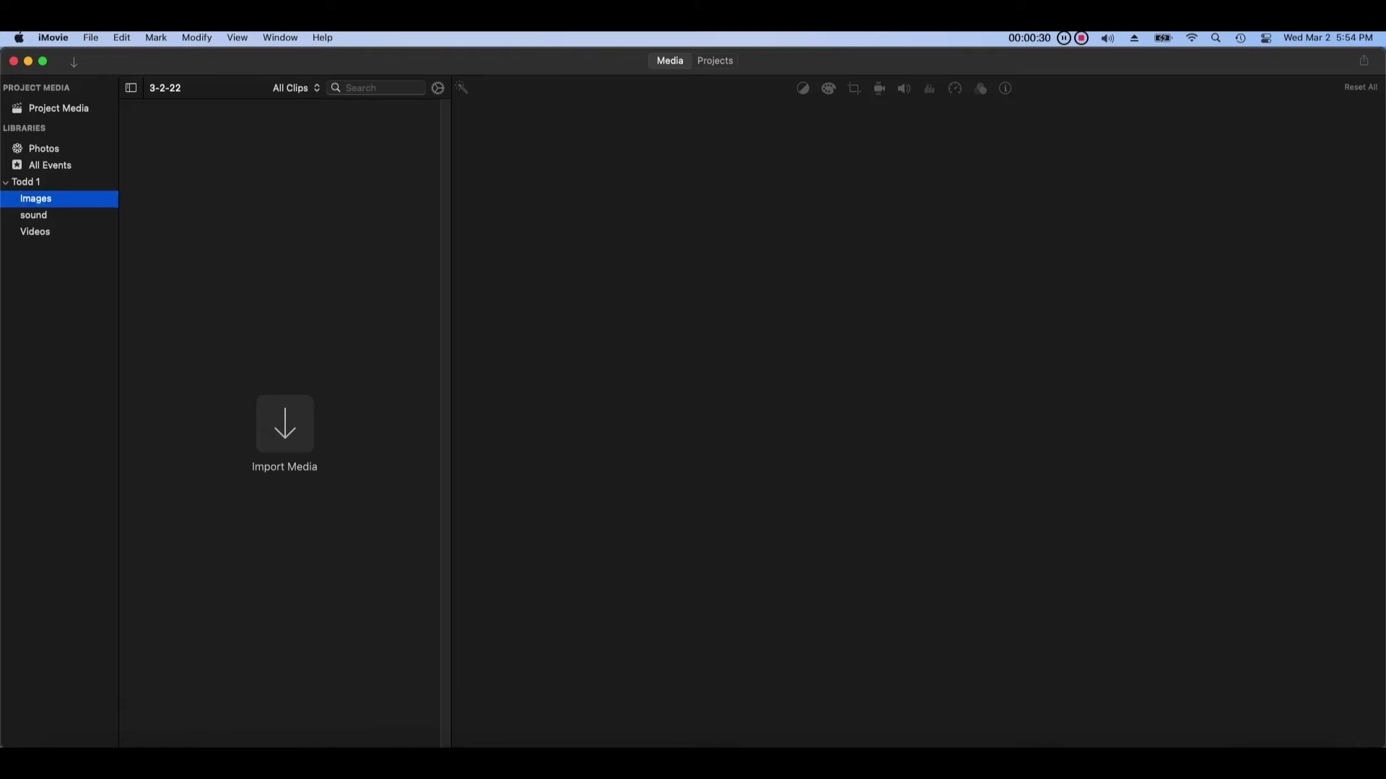
# - Import the Image test 1 folder into the Images event
pyautogui.click(293, 446)
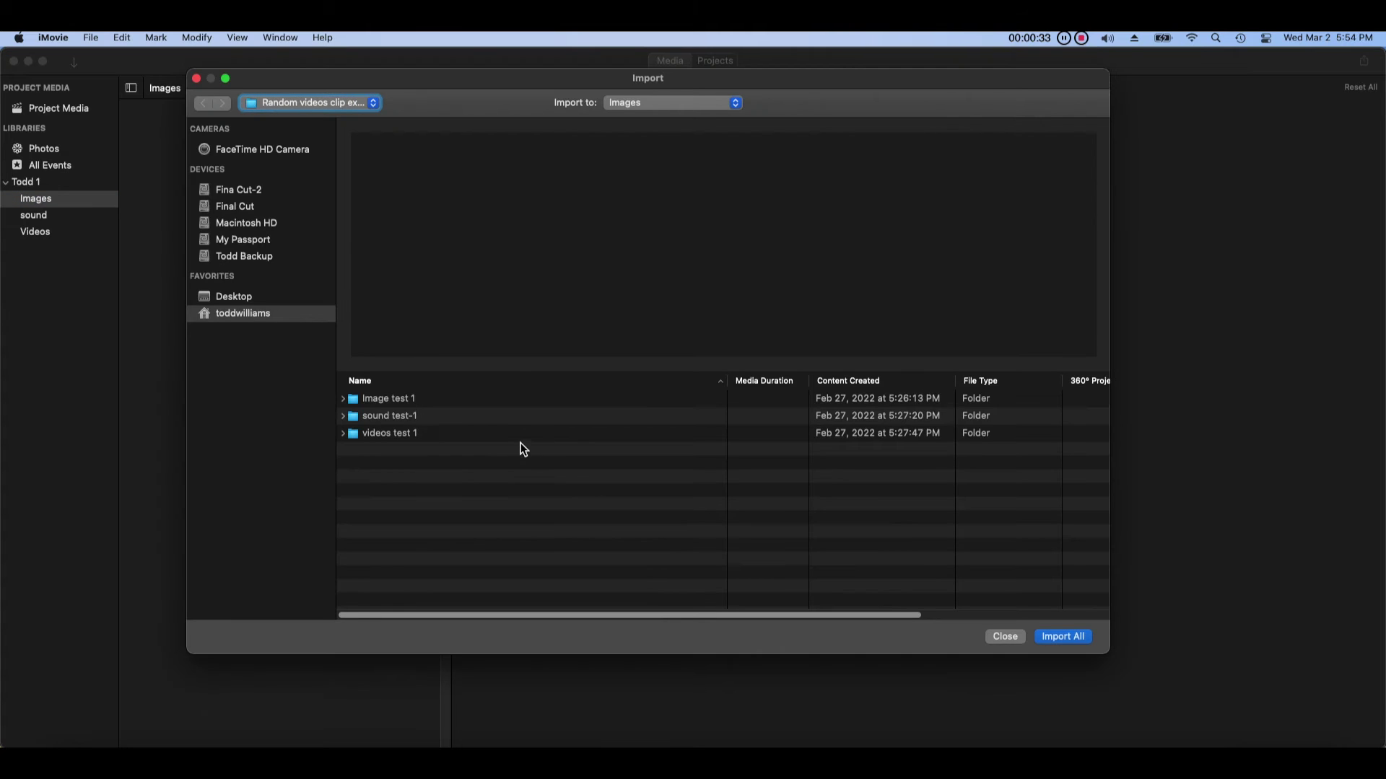
pyautogui.click(536, 401)
pyautogui.click(1074, 635)
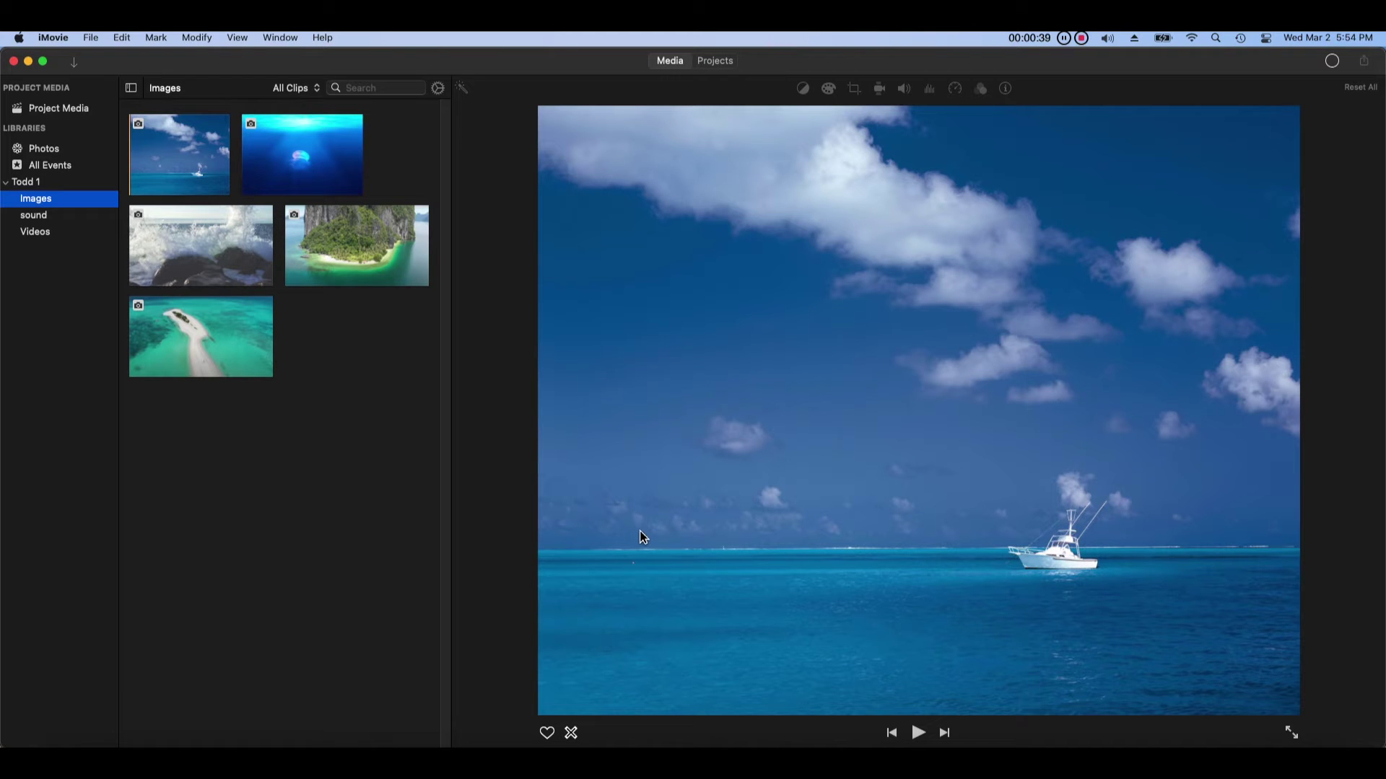
# - Review the imported media in the sound and Videos events, selecting two of the video clips for preview
pyautogui.click(33, 218)
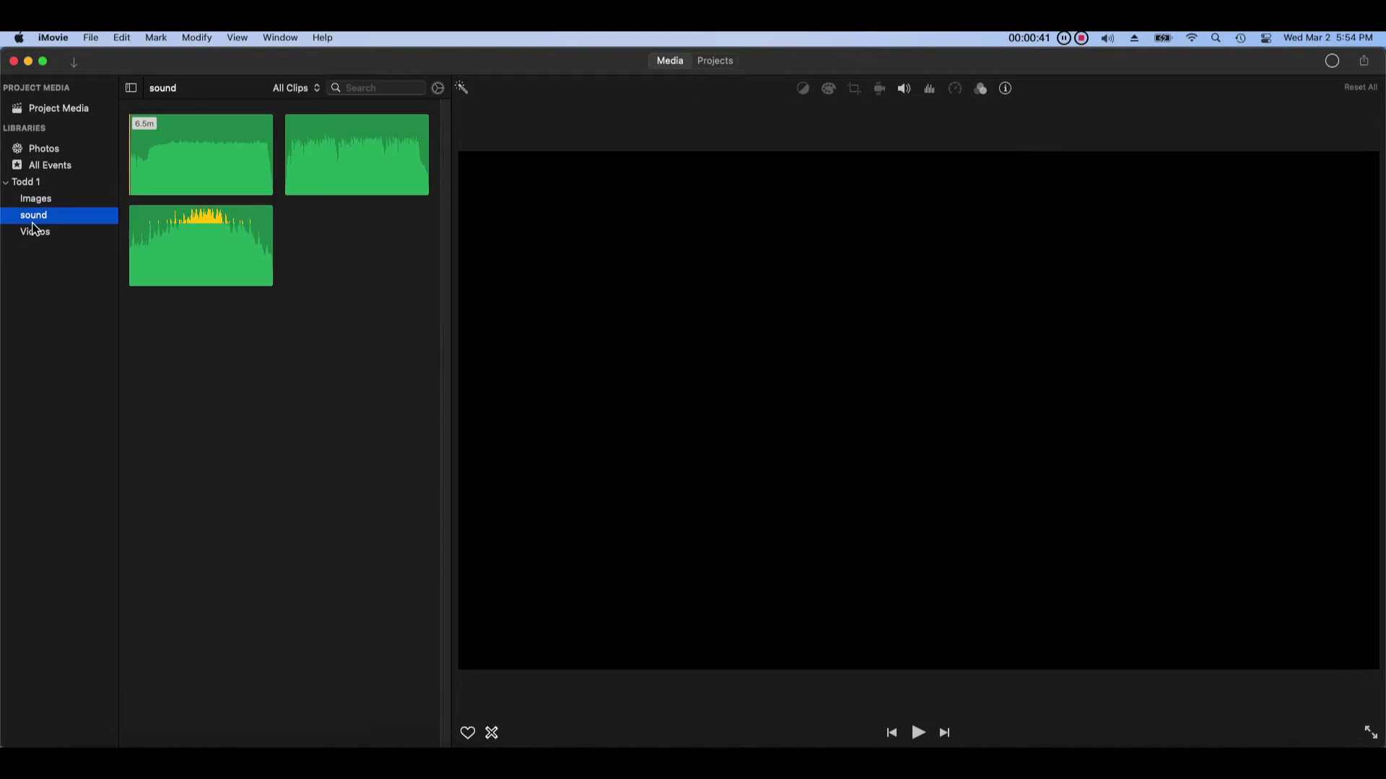
pyautogui.click(33, 230)
pyautogui.click(129, 234)
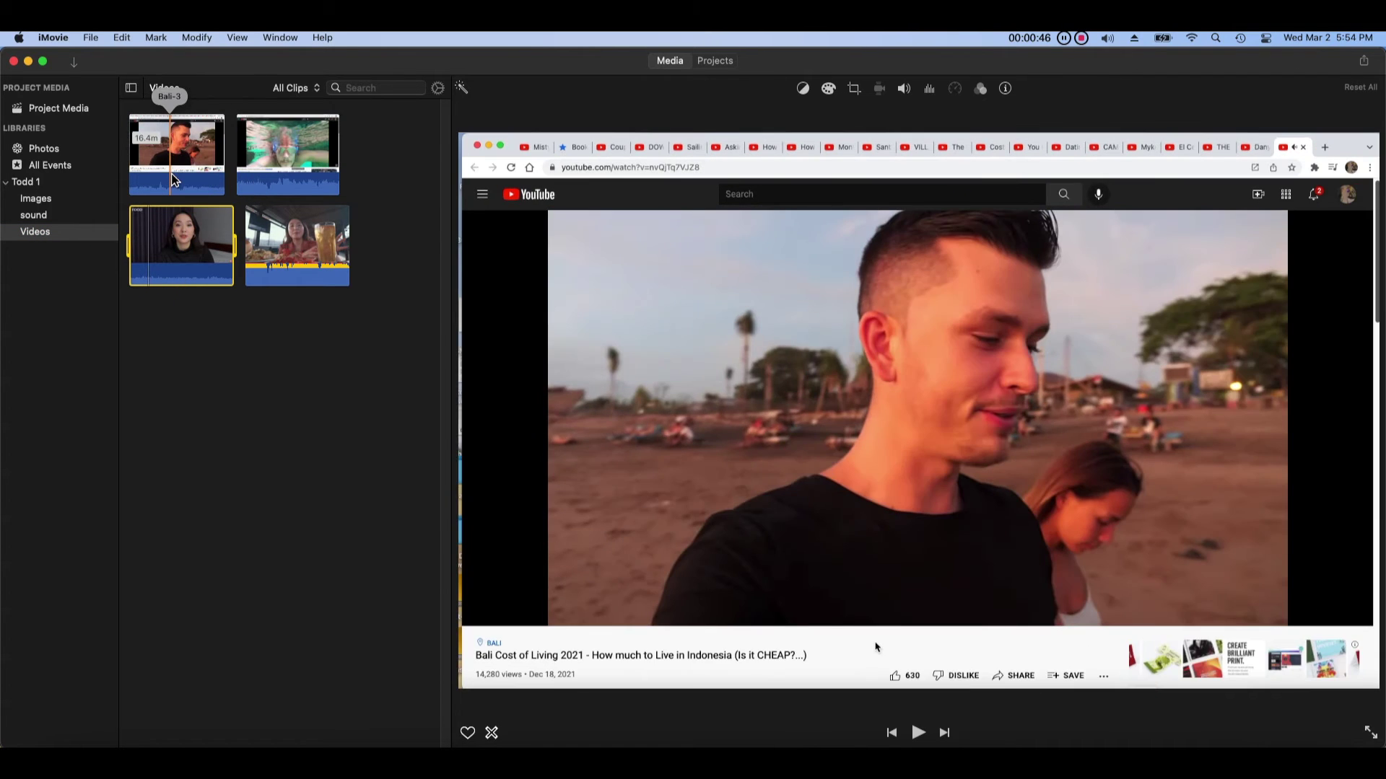
pyautogui.click(160, 178)
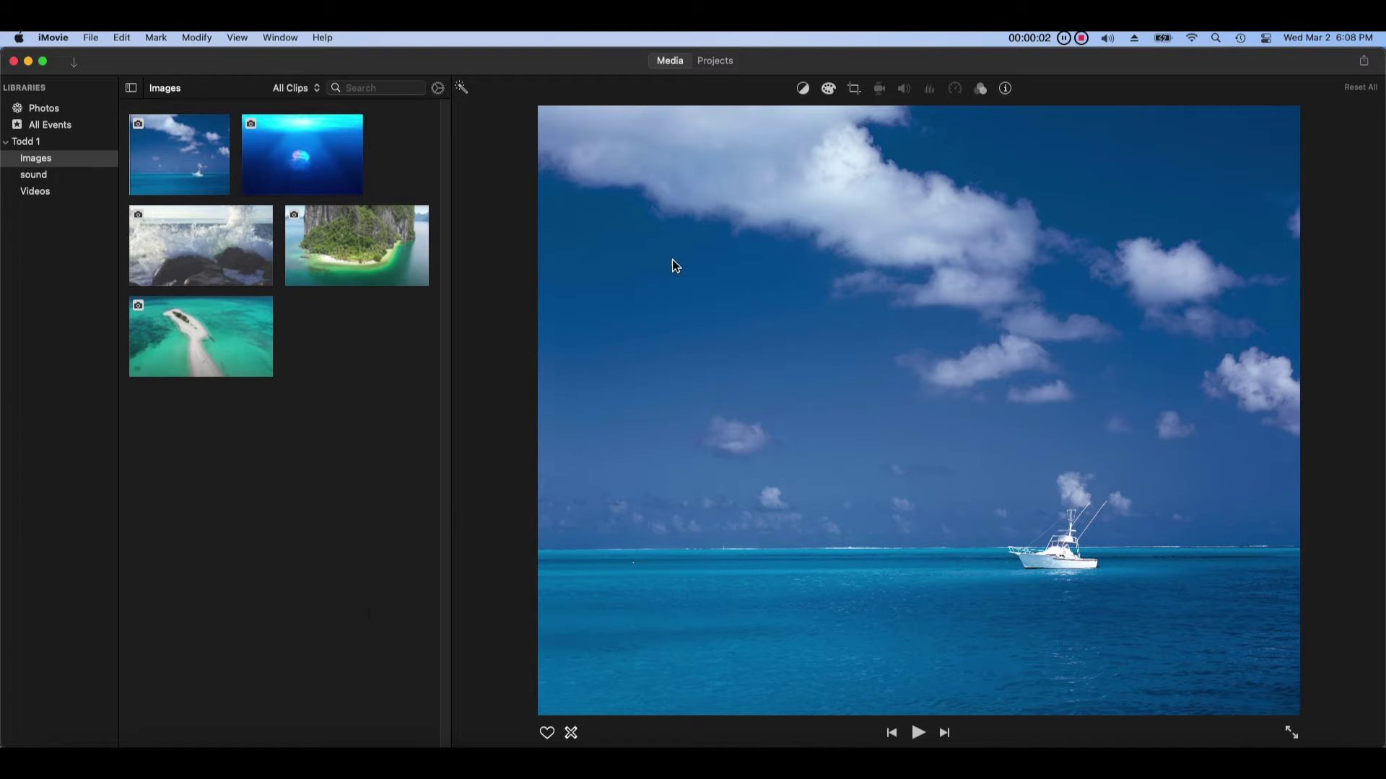
# - Go to the projects overview and create a new movie project
pyautogui.click(726, 67)
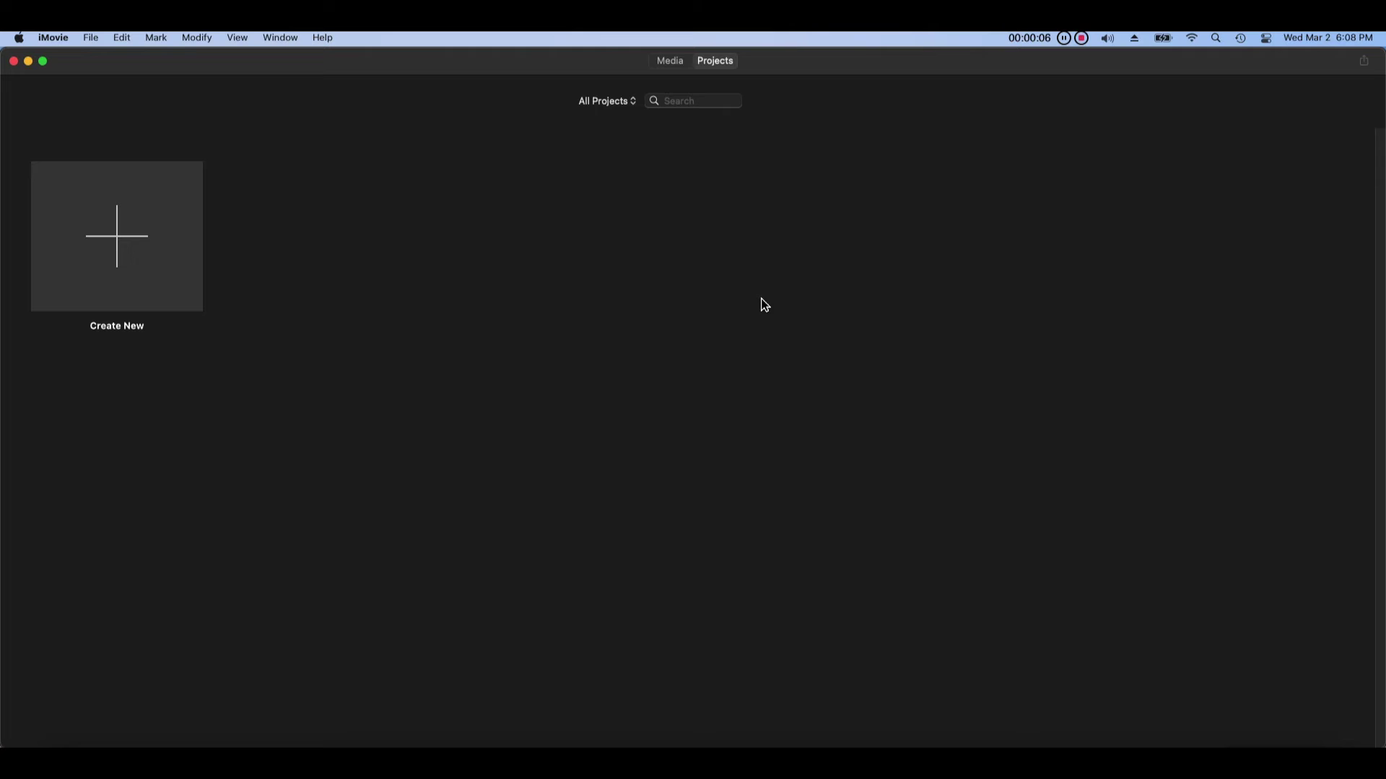
pyautogui.click(197, 302)
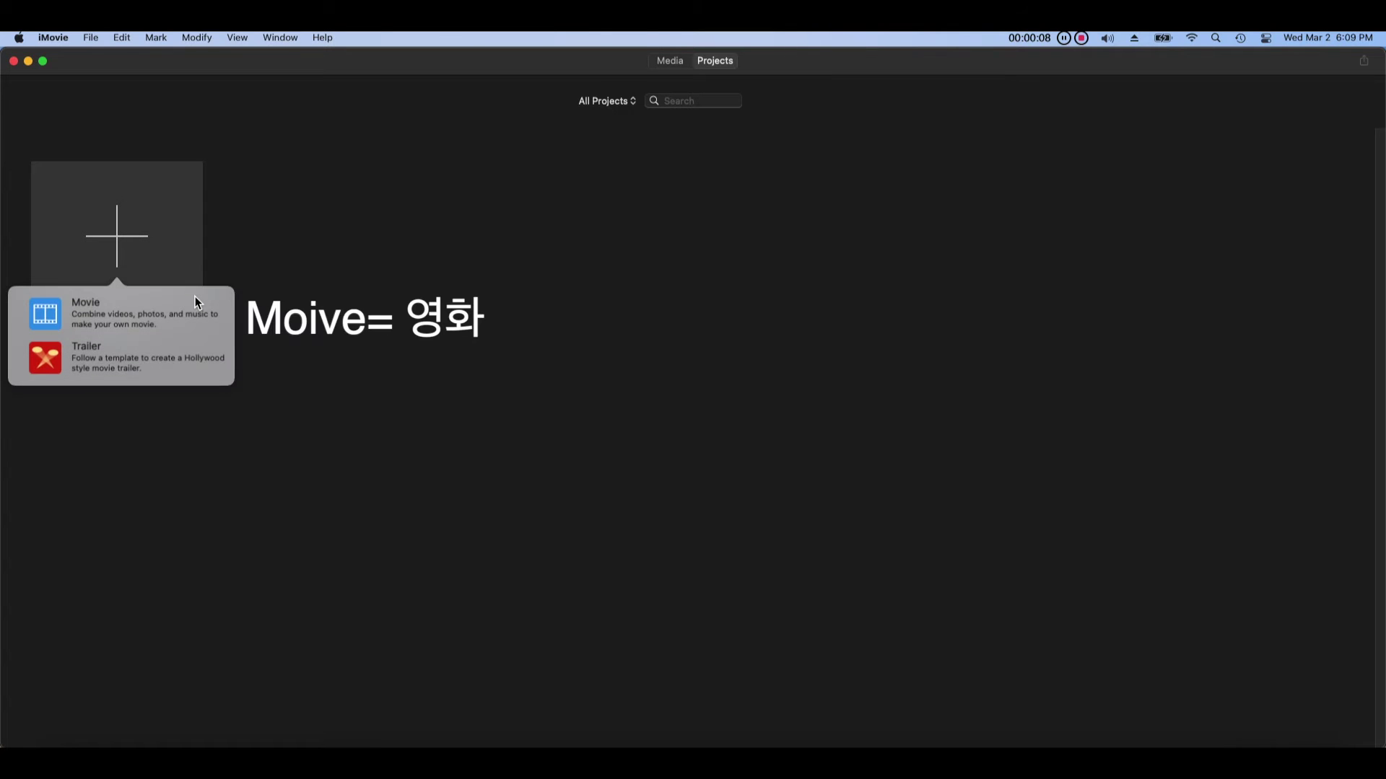
pyautogui.click(217, 327)
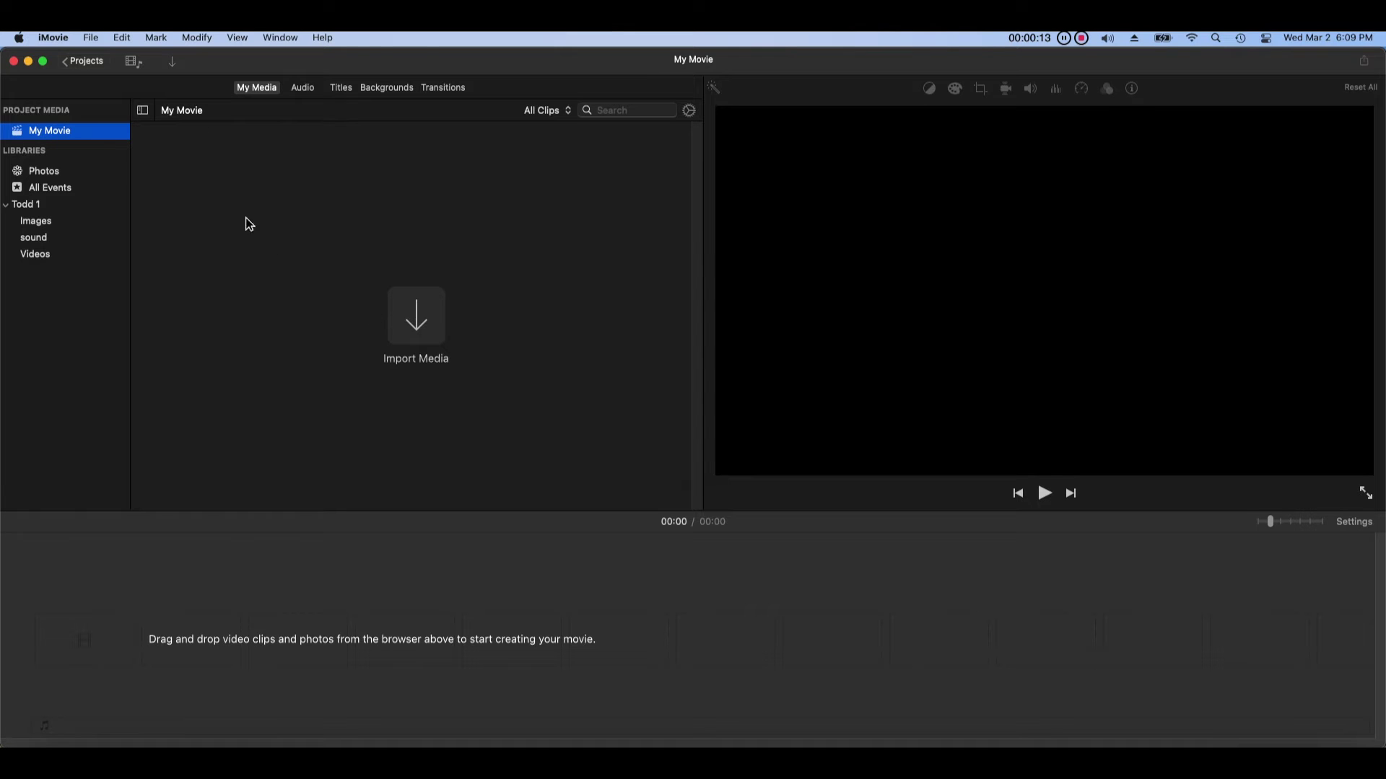
# - Save the new movie project under the name Todd Test and reopen it from the projects overview
pyautogui.click(86, 63)
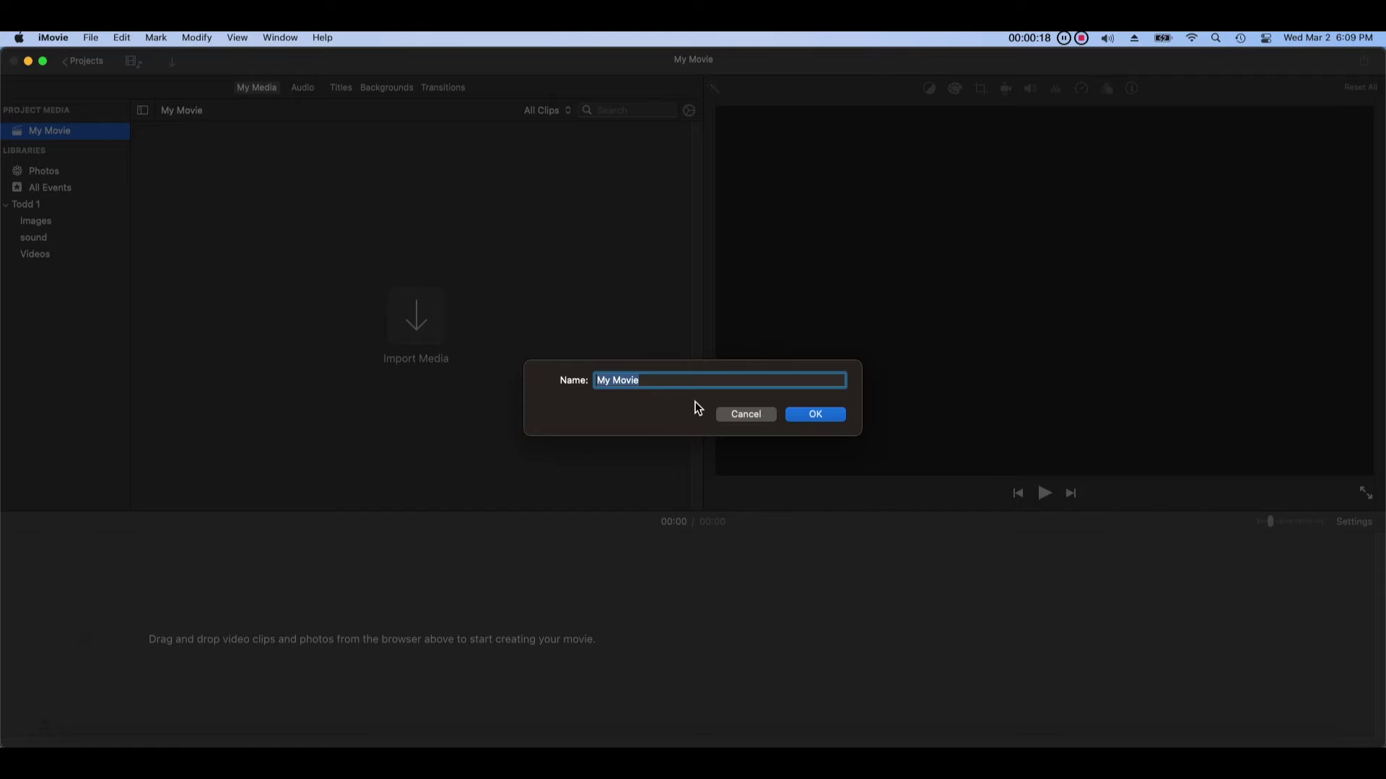
pyautogui.write('Todd Test')
pyautogui.click(788, 415)
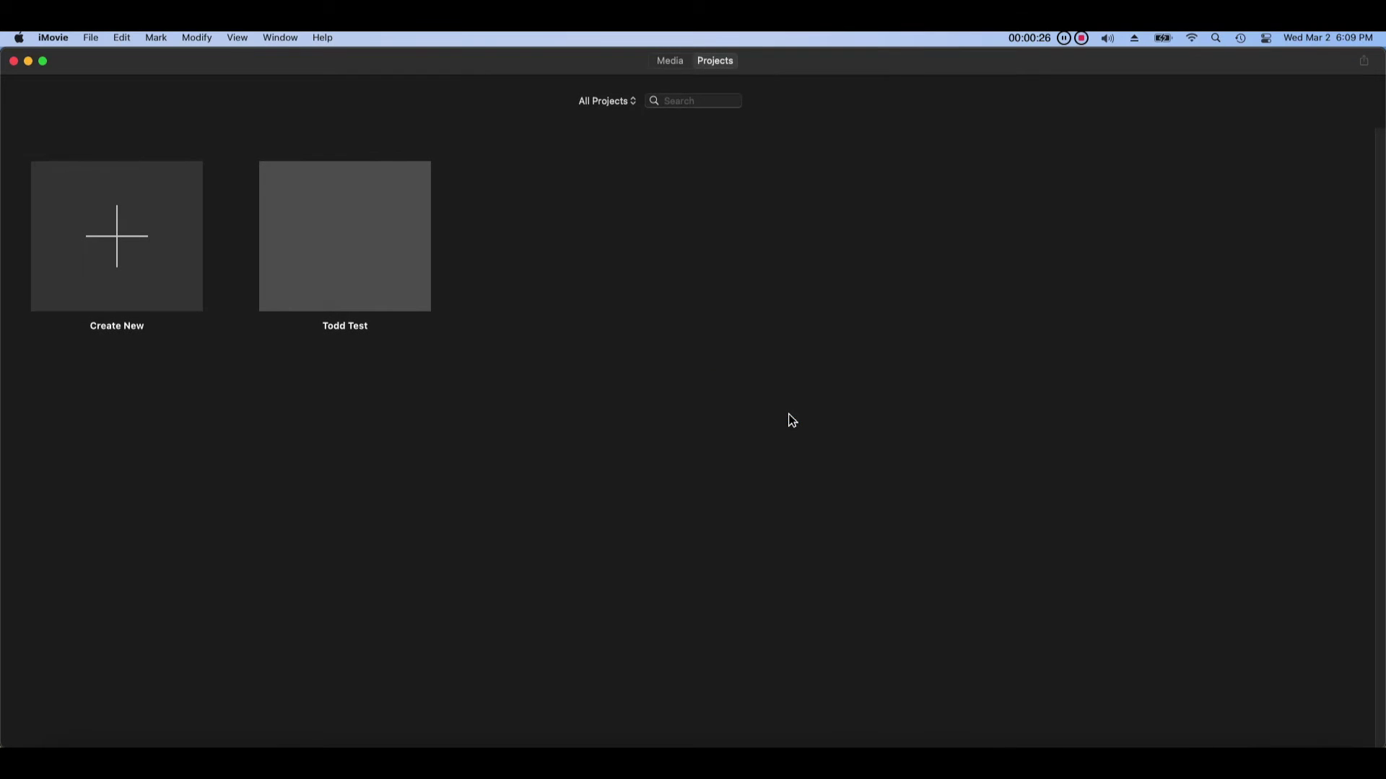
pyautogui.click(416, 296)
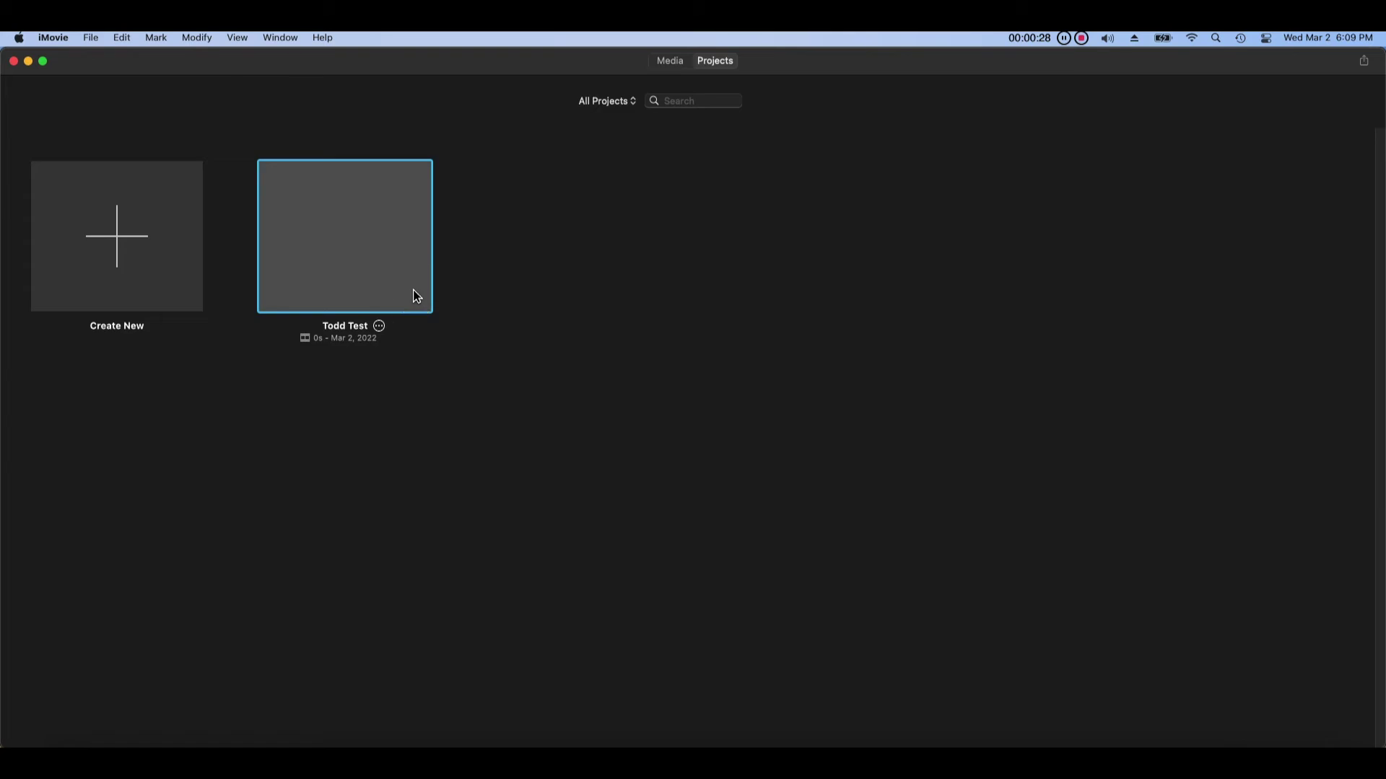
pyautogui.doubleClick(415, 291)
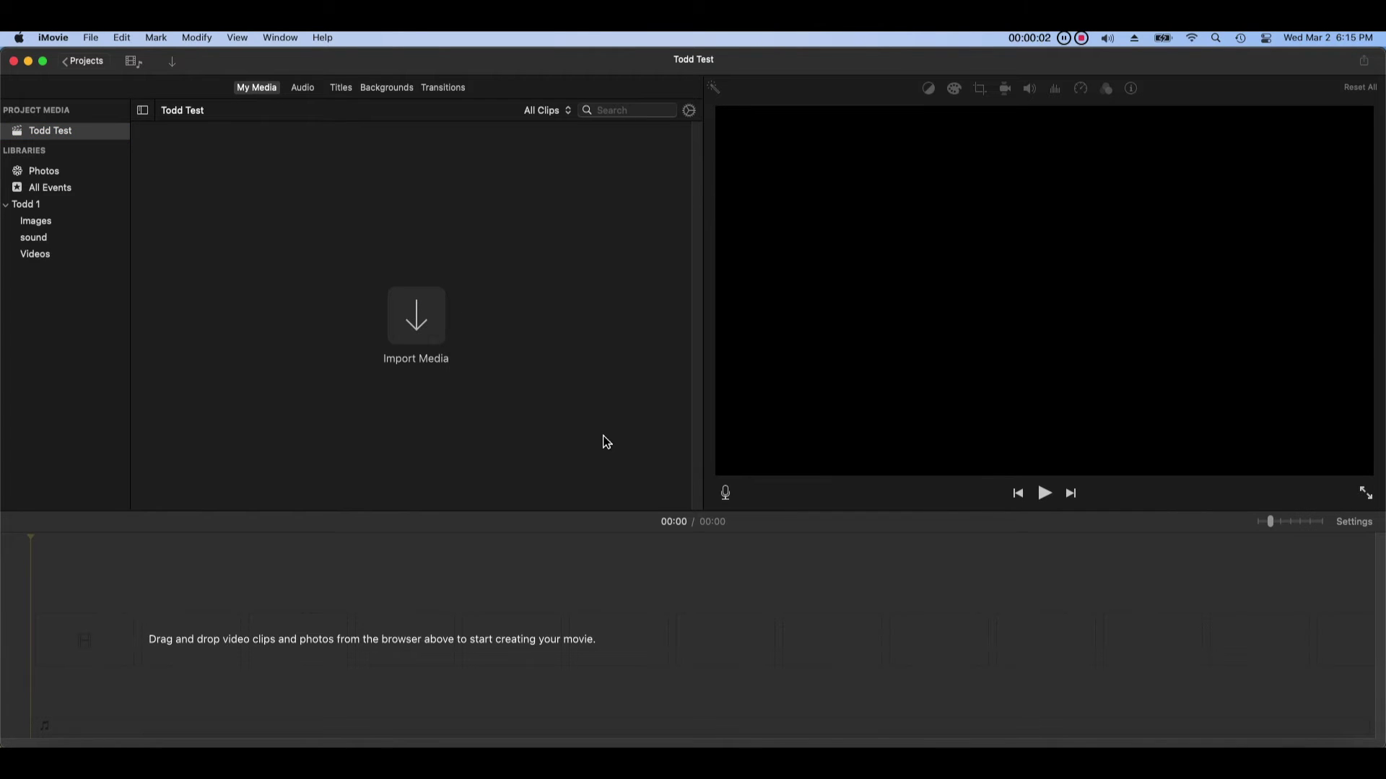
# - Return to the projects overview and open the Burn- test project
pyautogui.click(103, 66)
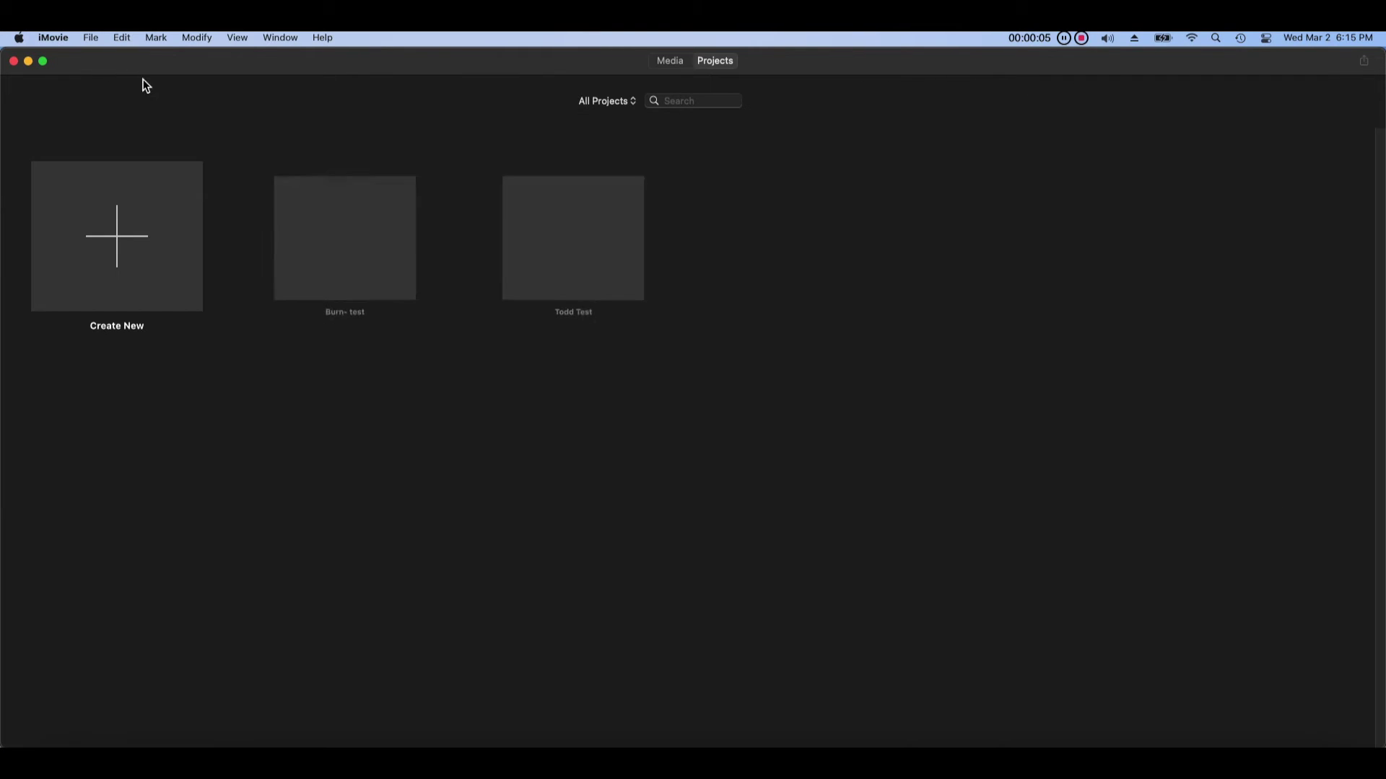
pyautogui.click(400, 289)
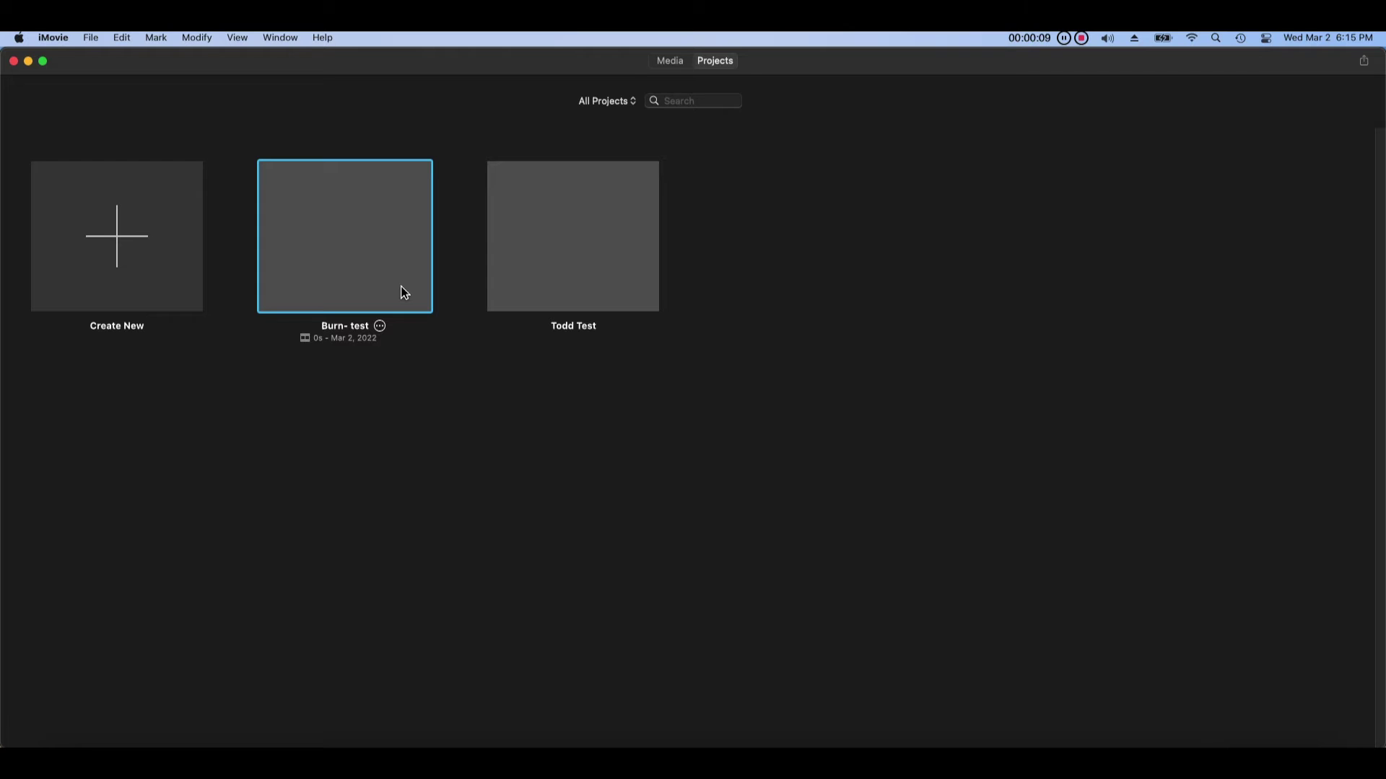
pyautogui.click(381, 325)
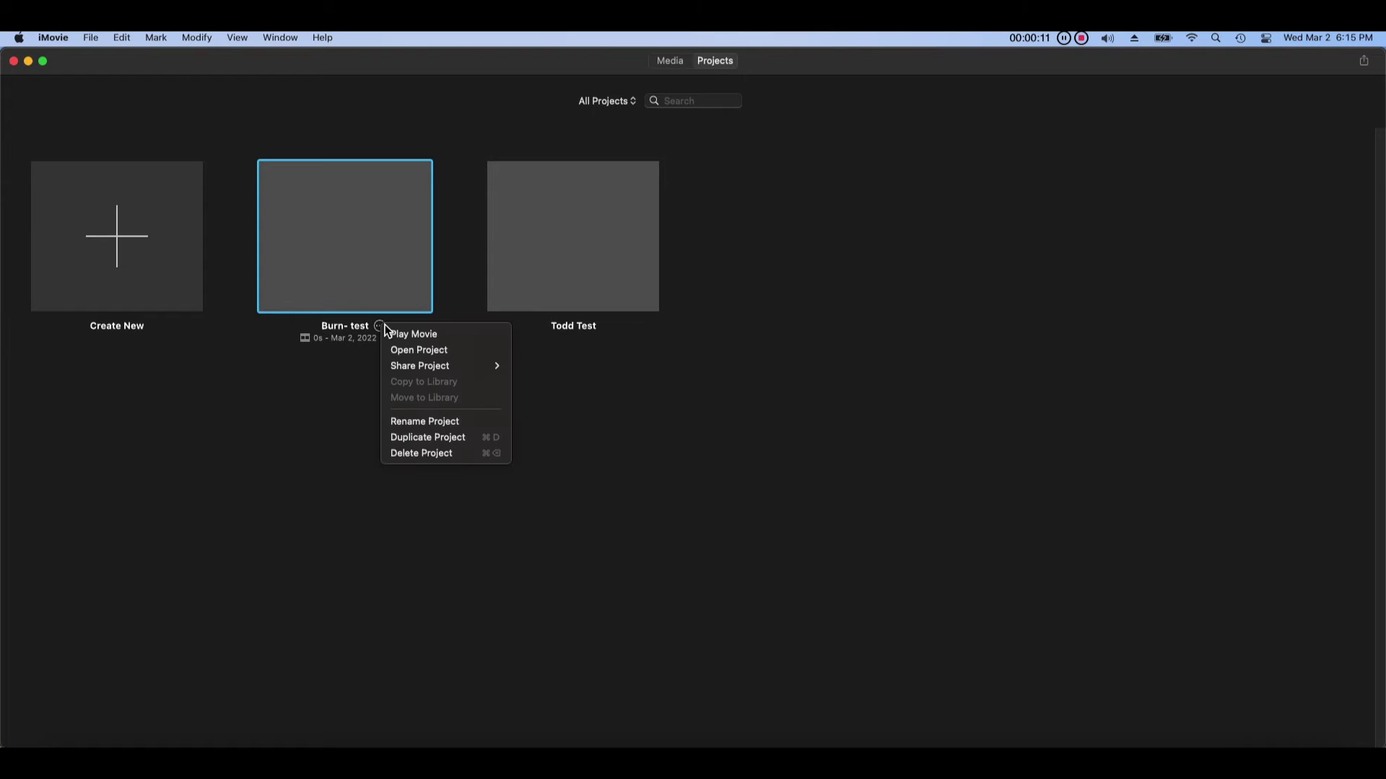
pyautogui.click(476, 354)
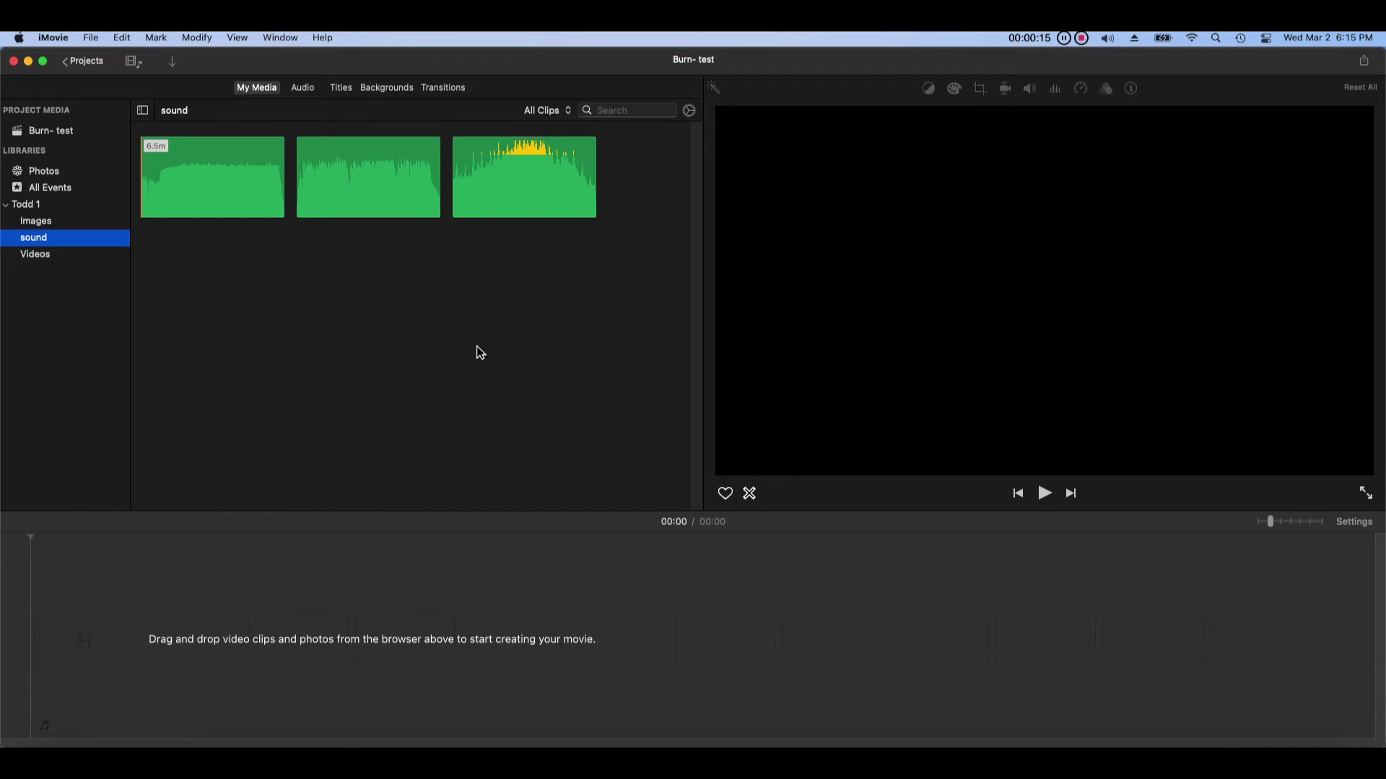
# - Leave the Burn- test project and switch to the Todd Test project
pyautogui.click(75, 62)
pyautogui.click(513, 270)
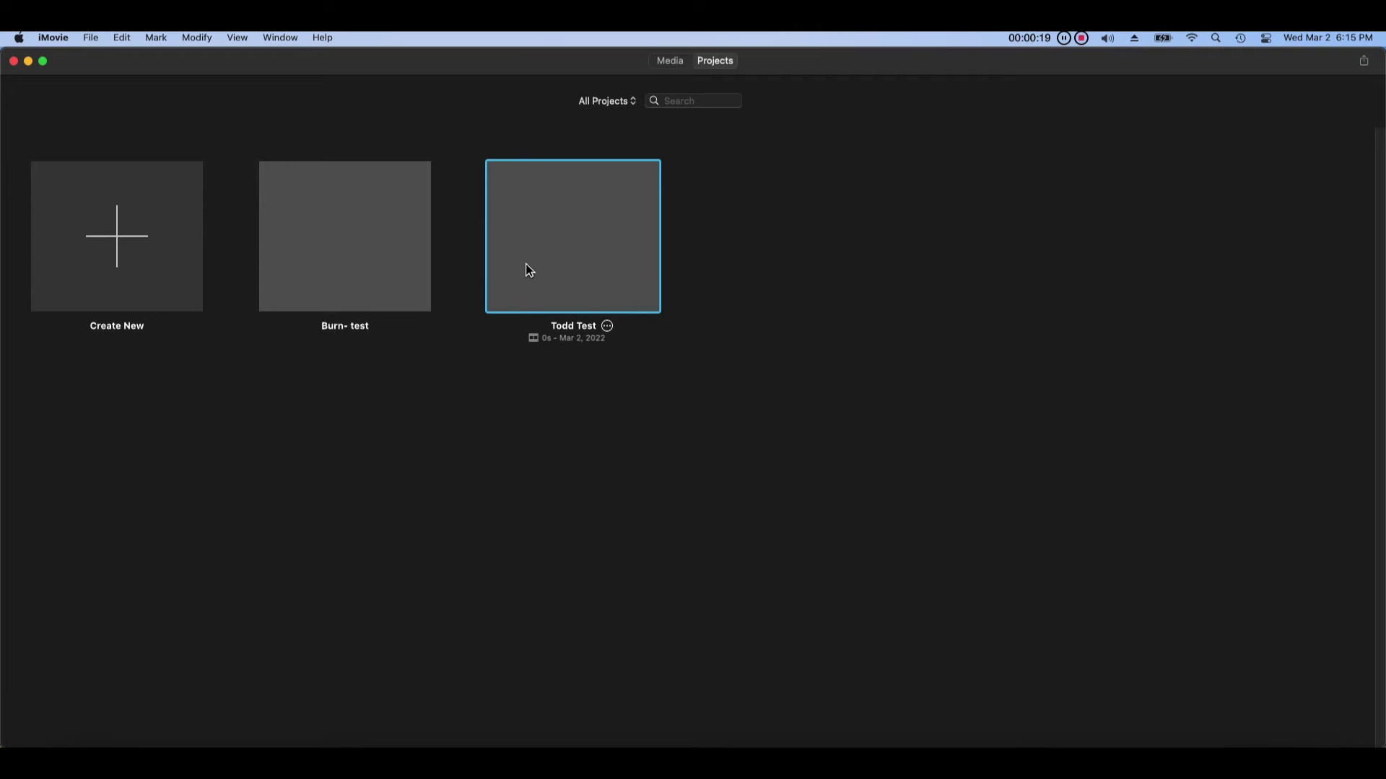
pyautogui.doubleClick(531, 271)
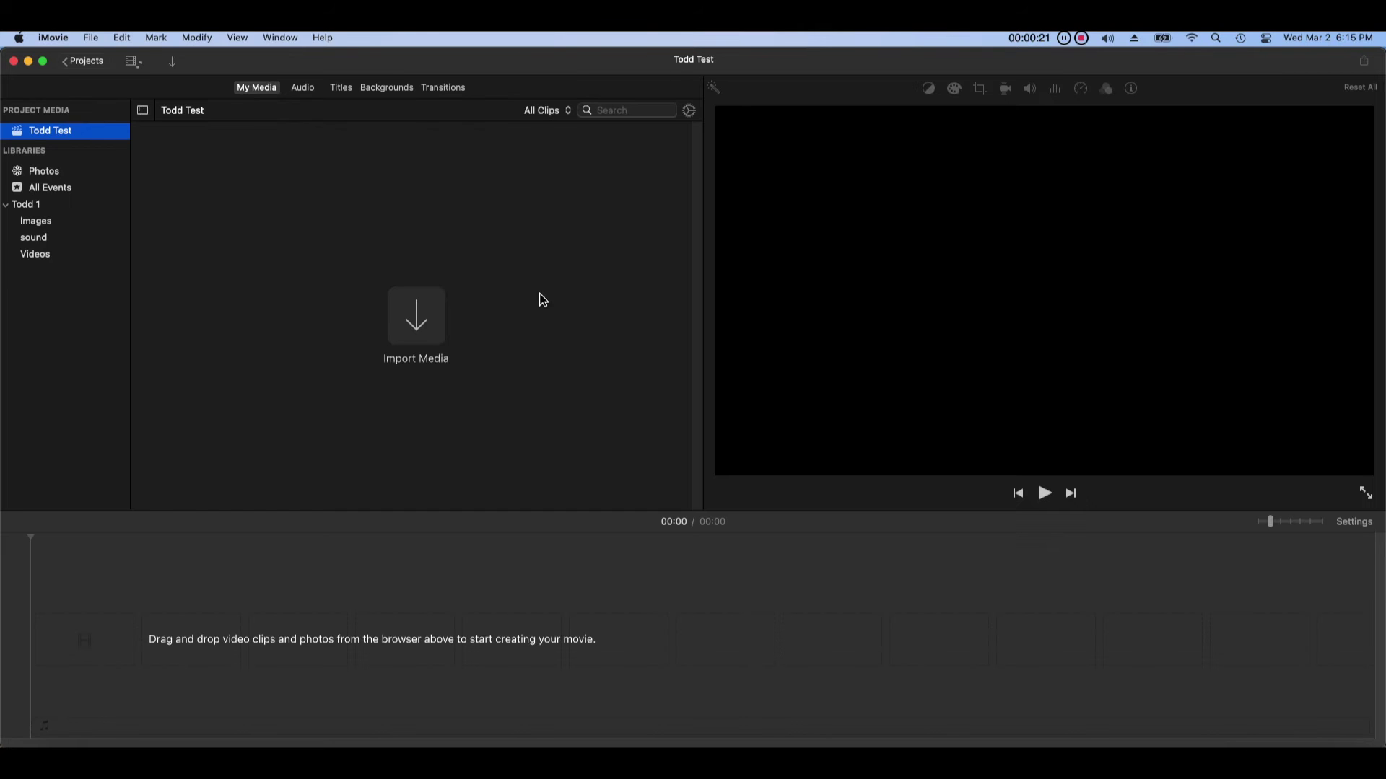
# - Delete the Burn- test project from the projects overview and reopen Todd Test
pyautogui.click(101, 65)
pyautogui.click(381, 328)
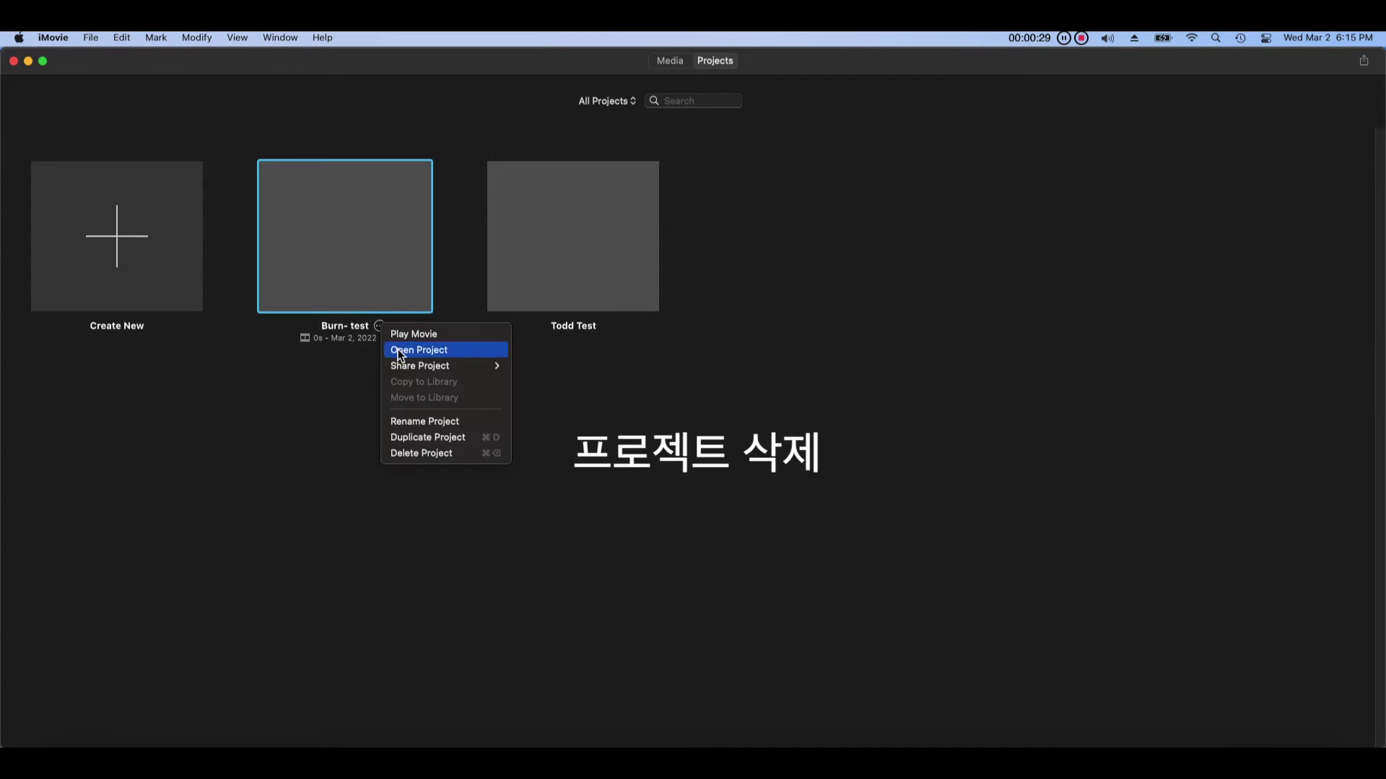
pyautogui.click(471, 455)
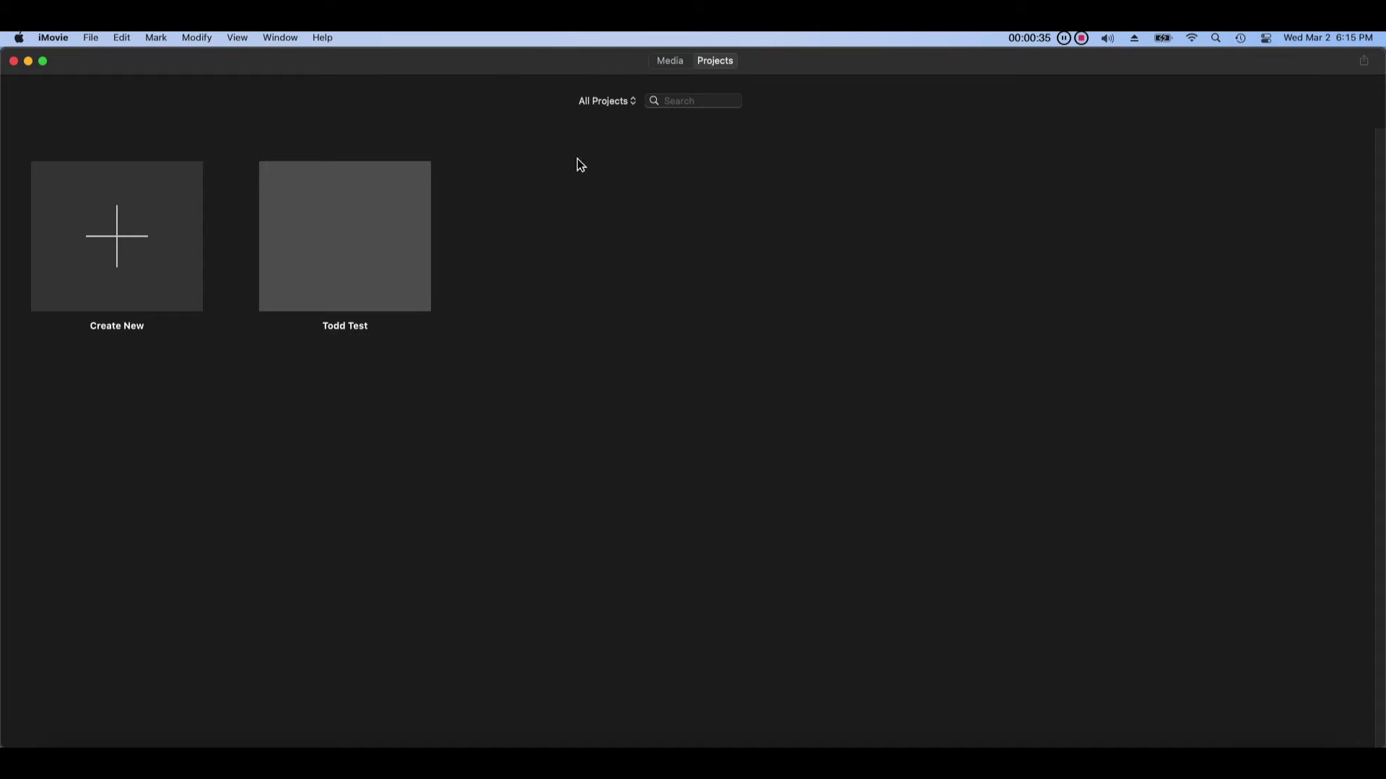
pyautogui.doubleClick(391, 210)
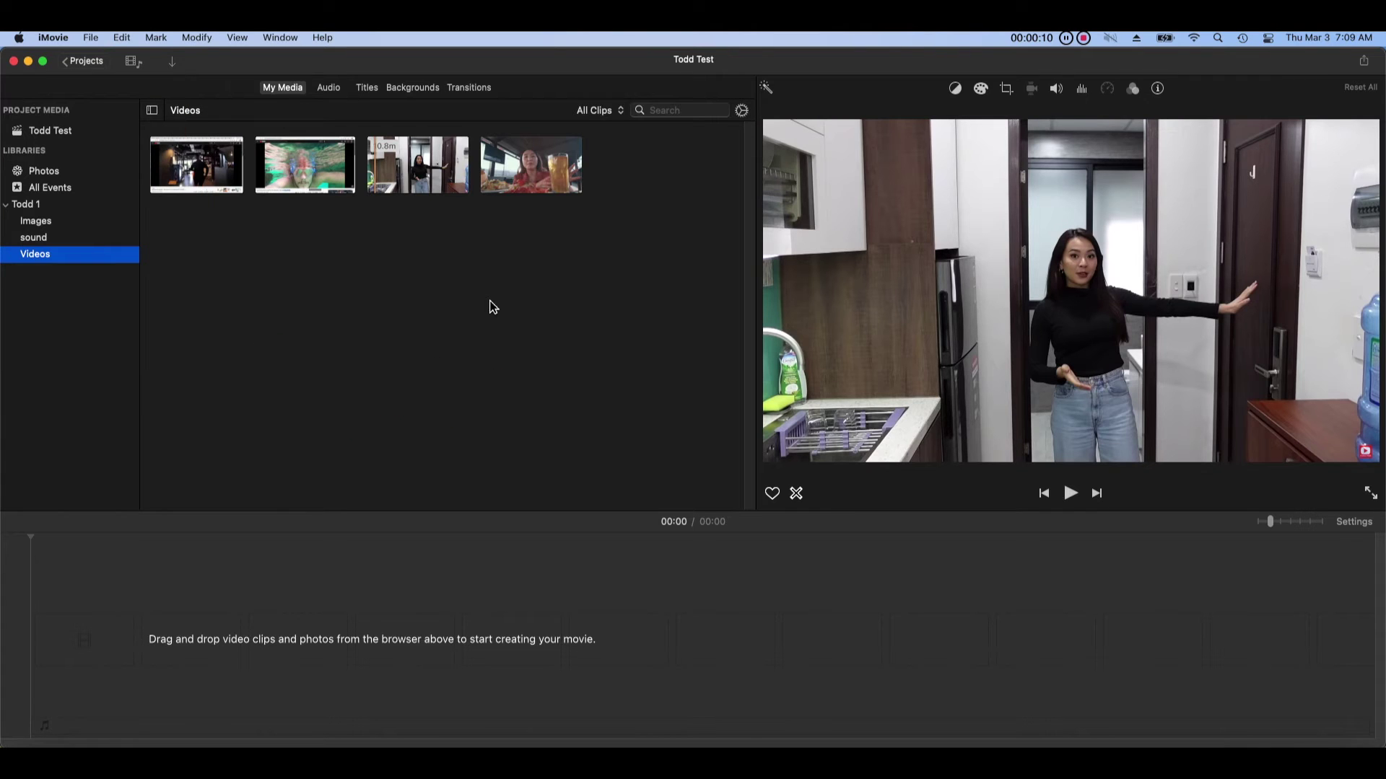
# - Make the clip thumbnails in the Videos event slightly smaller and set the clip zoom to 5m
pyautogui.click(749, 112)
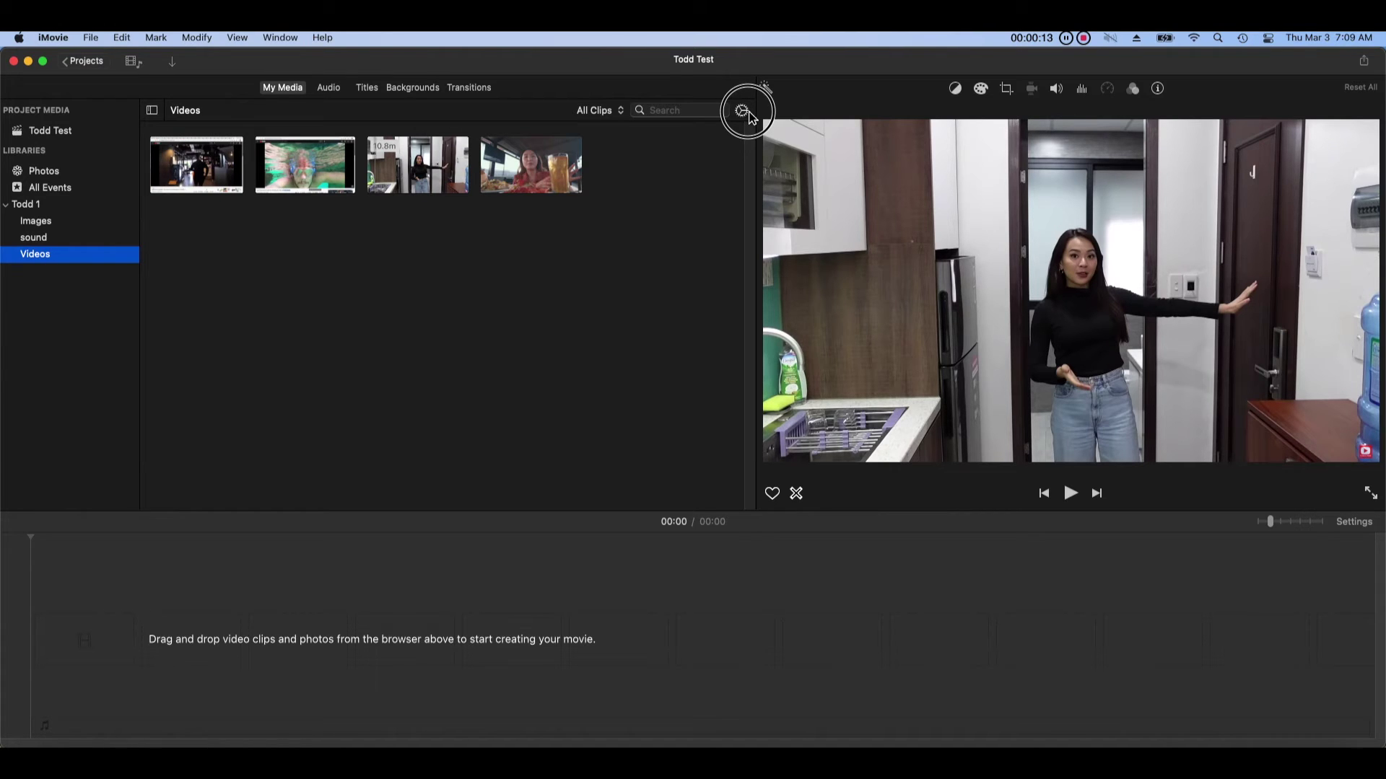
pyautogui.click(748, 112)
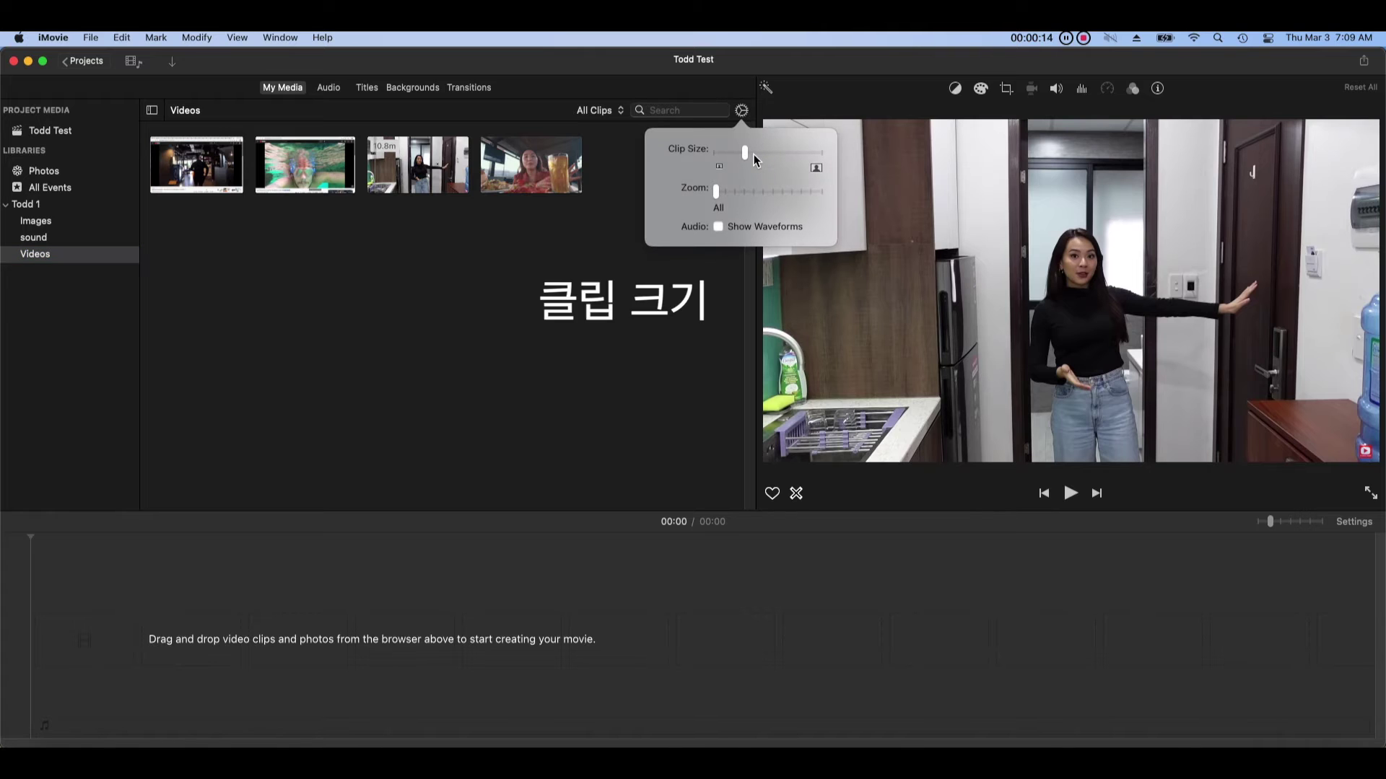
pyautogui.moveTo(743, 155)
pyautogui.mouseDown()
pyautogui.moveTo(780, 163)
pyautogui.moveTo(722, 165)
pyautogui.moveTo(738, 163)
pyautogui.mouseUp()
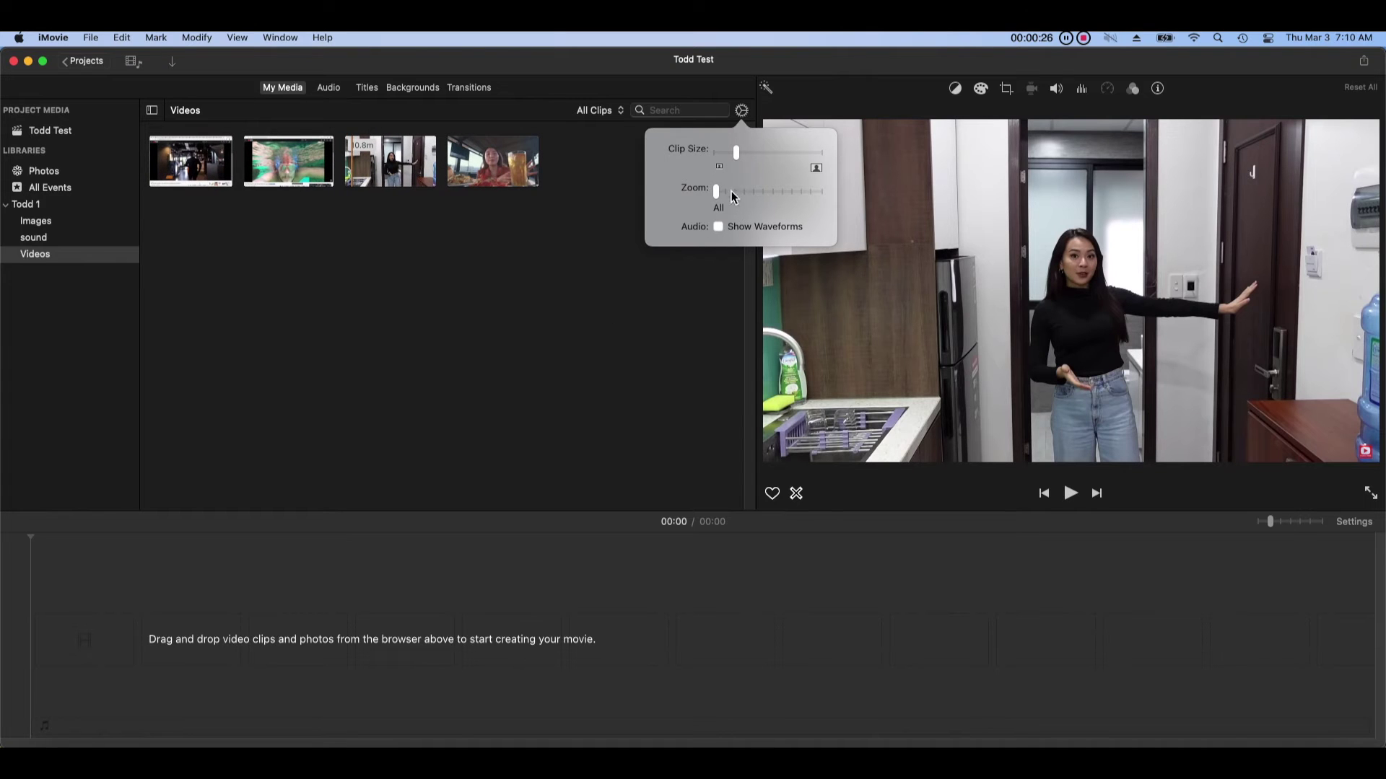
pyautogui.moveTo(717, 200)
pyautogui.mouseDown()
pyautogui.moveTo(758, 207)
pyautogui.moveTo(743, 196)
pyautogui.mouseUp()
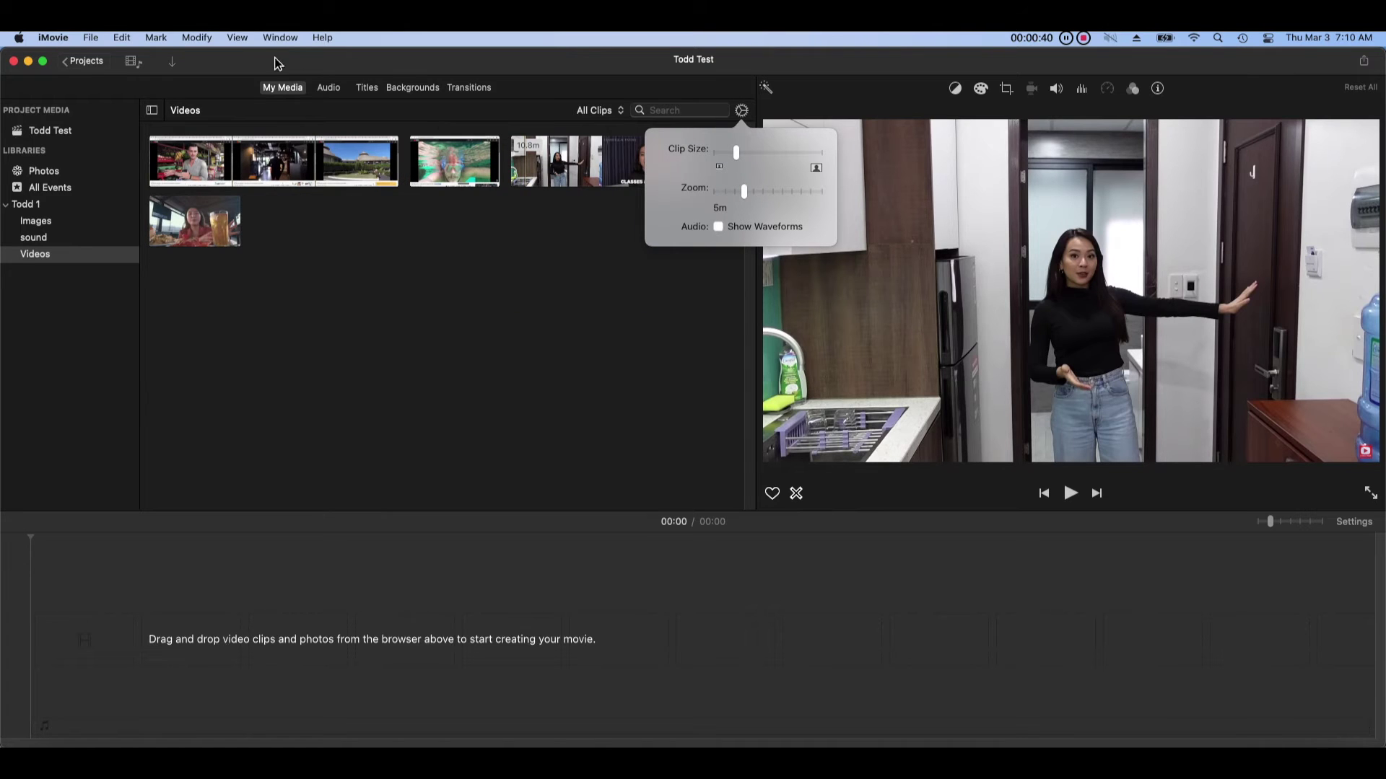
pyautogui.click(237, 38)
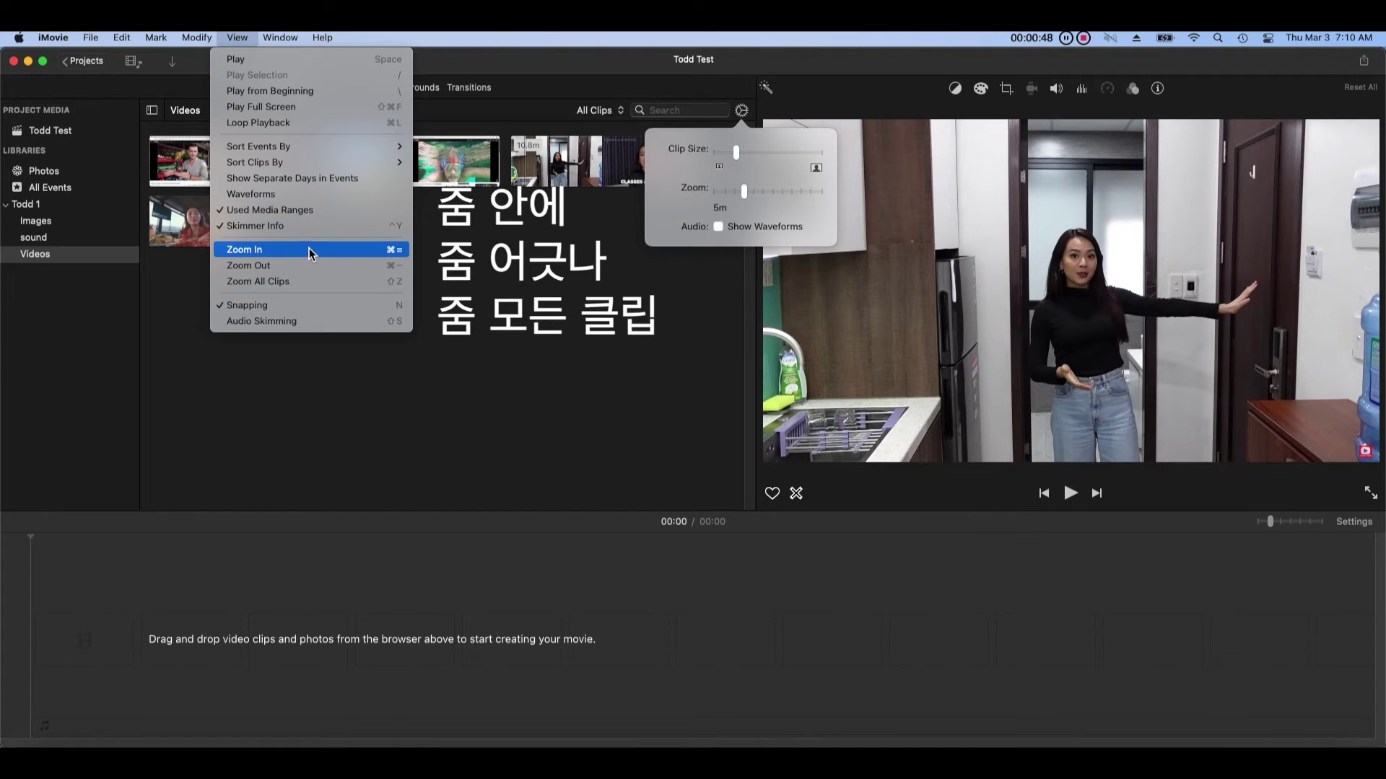
pyautogui.click(353, 275)
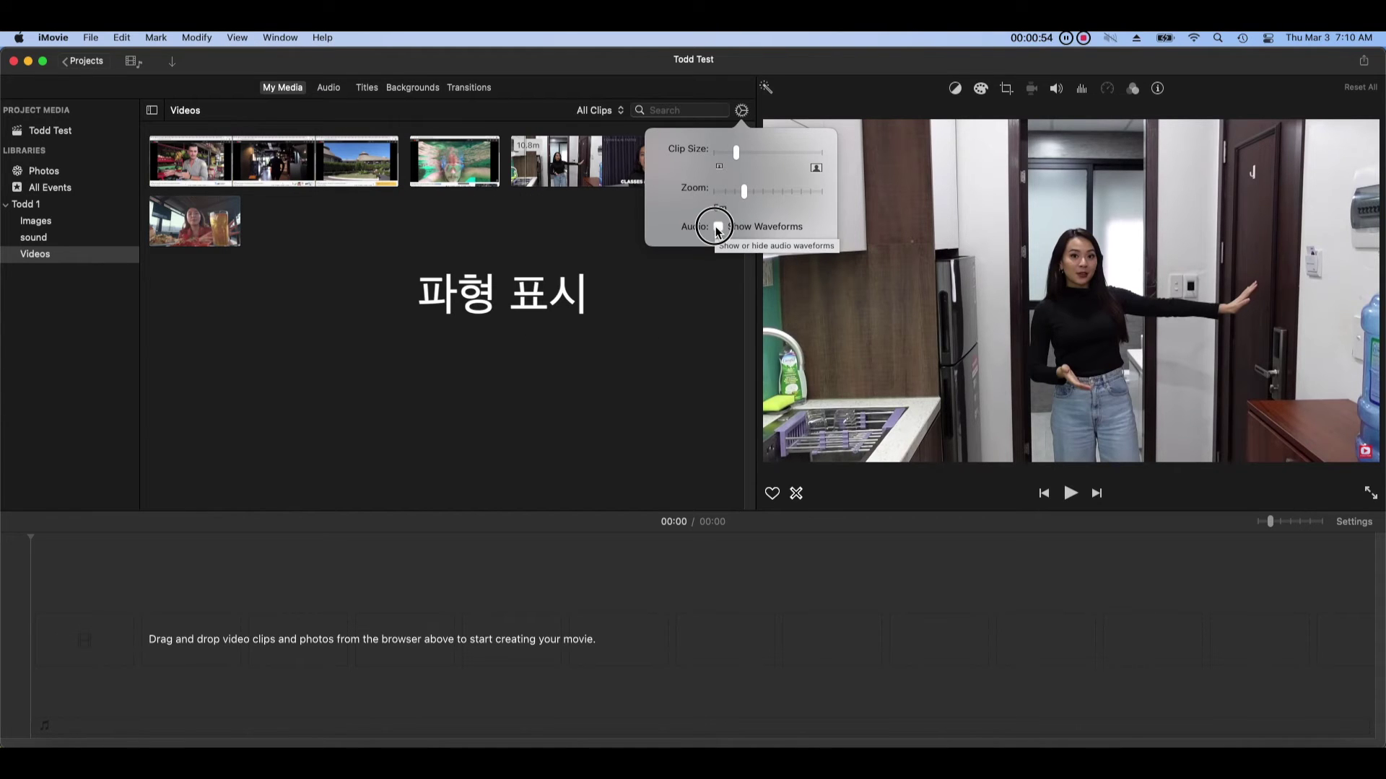
# - Toggle the audio waveforms of the video clips on and off several times, leaving them shown
pyautogui.click(718, 228)
pyautogui.click(718, 228)
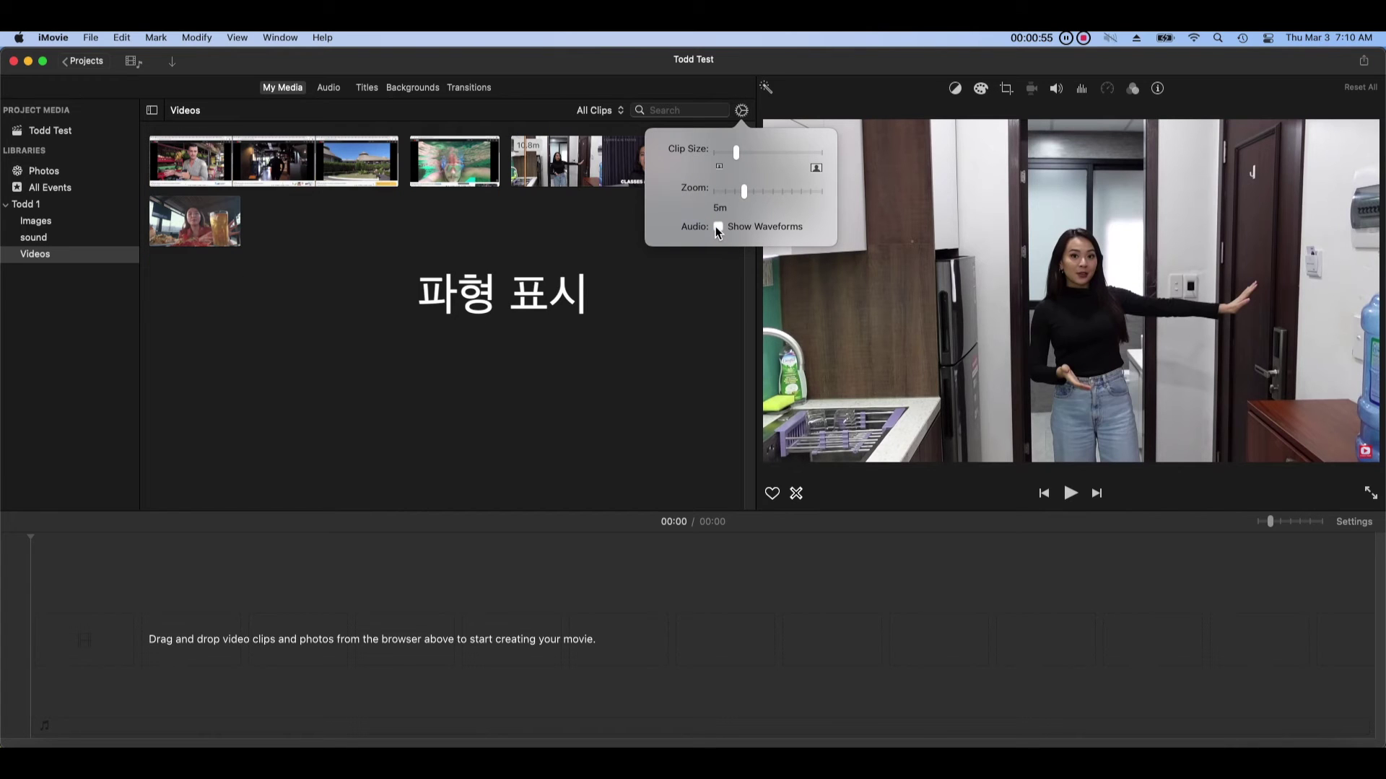
pyautogui.click(718, 228)
pyautogui.click(718, 228)
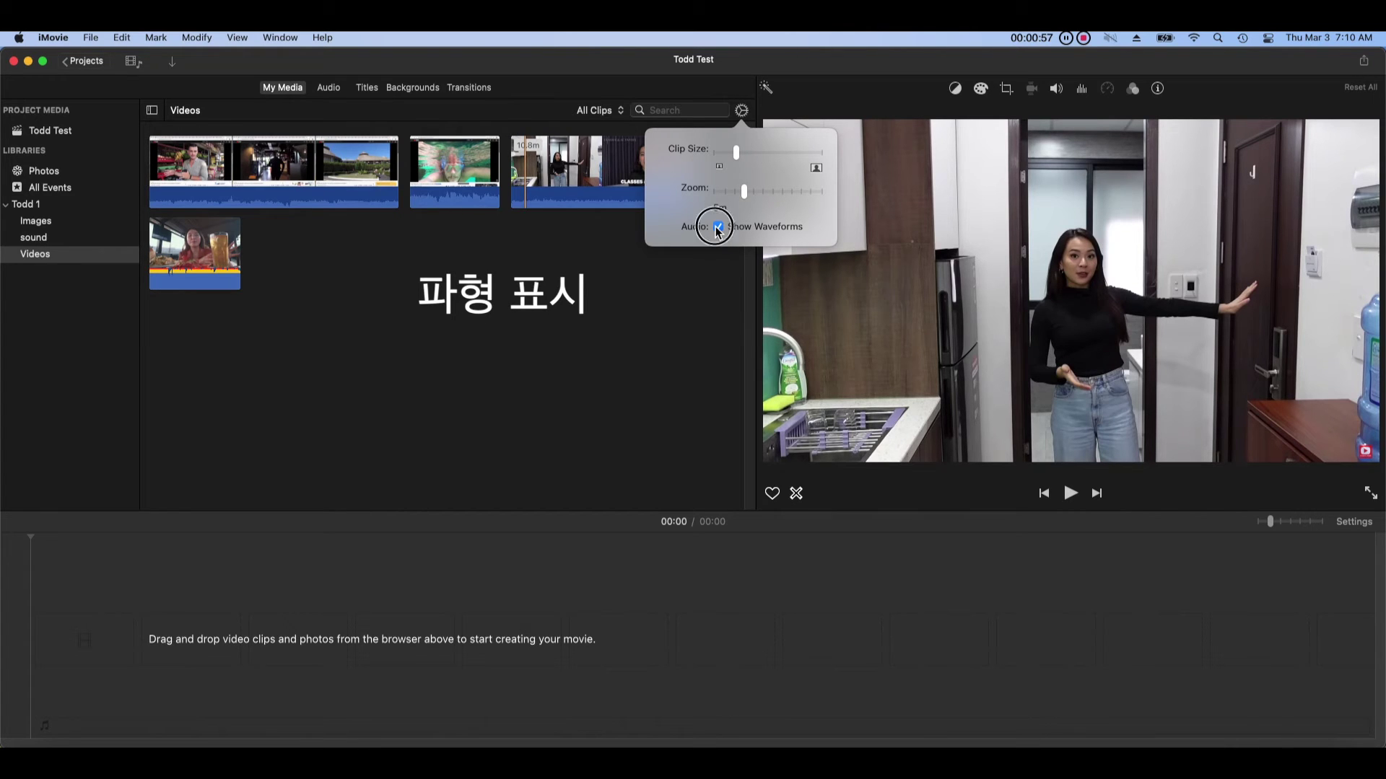
pyautogui.click(718, 228)
pyautogui.click(242, 37)
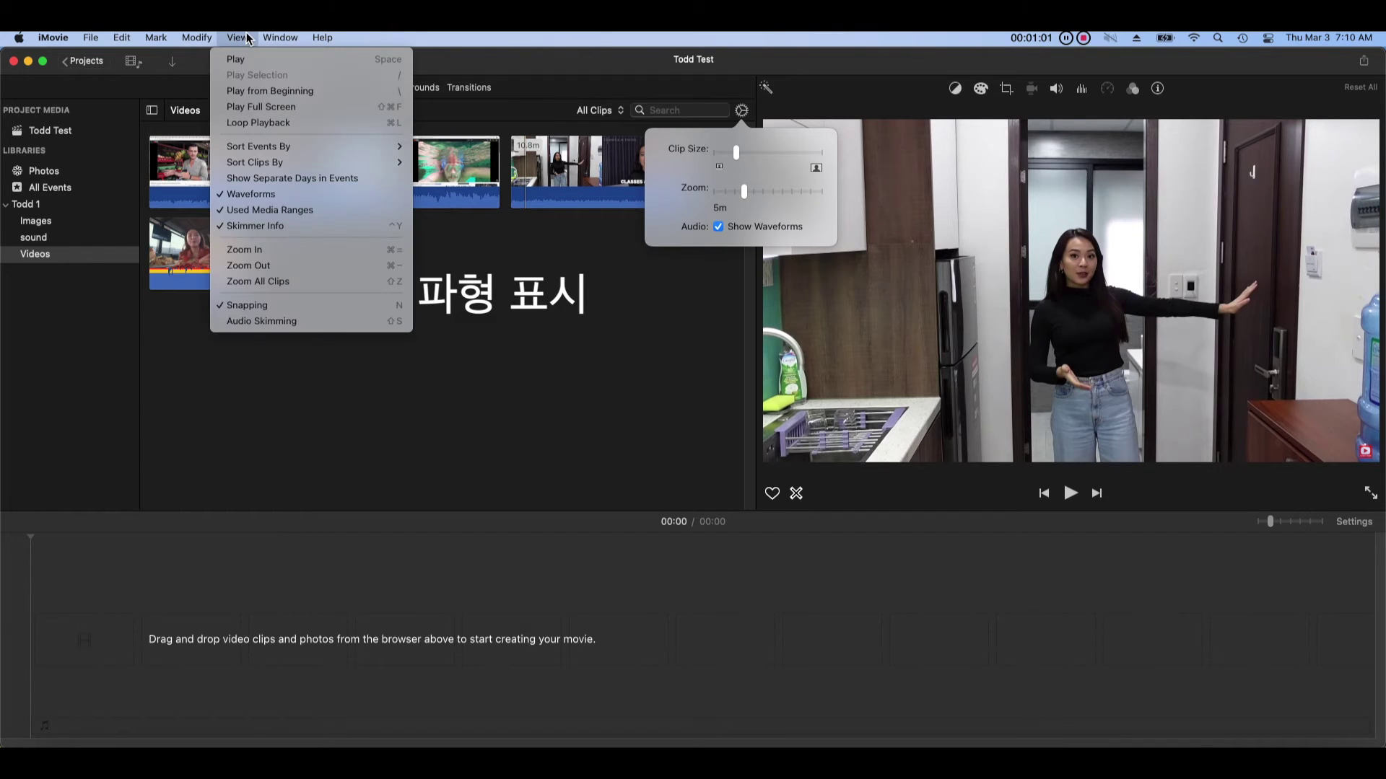
pyautogui.click(382, 198)
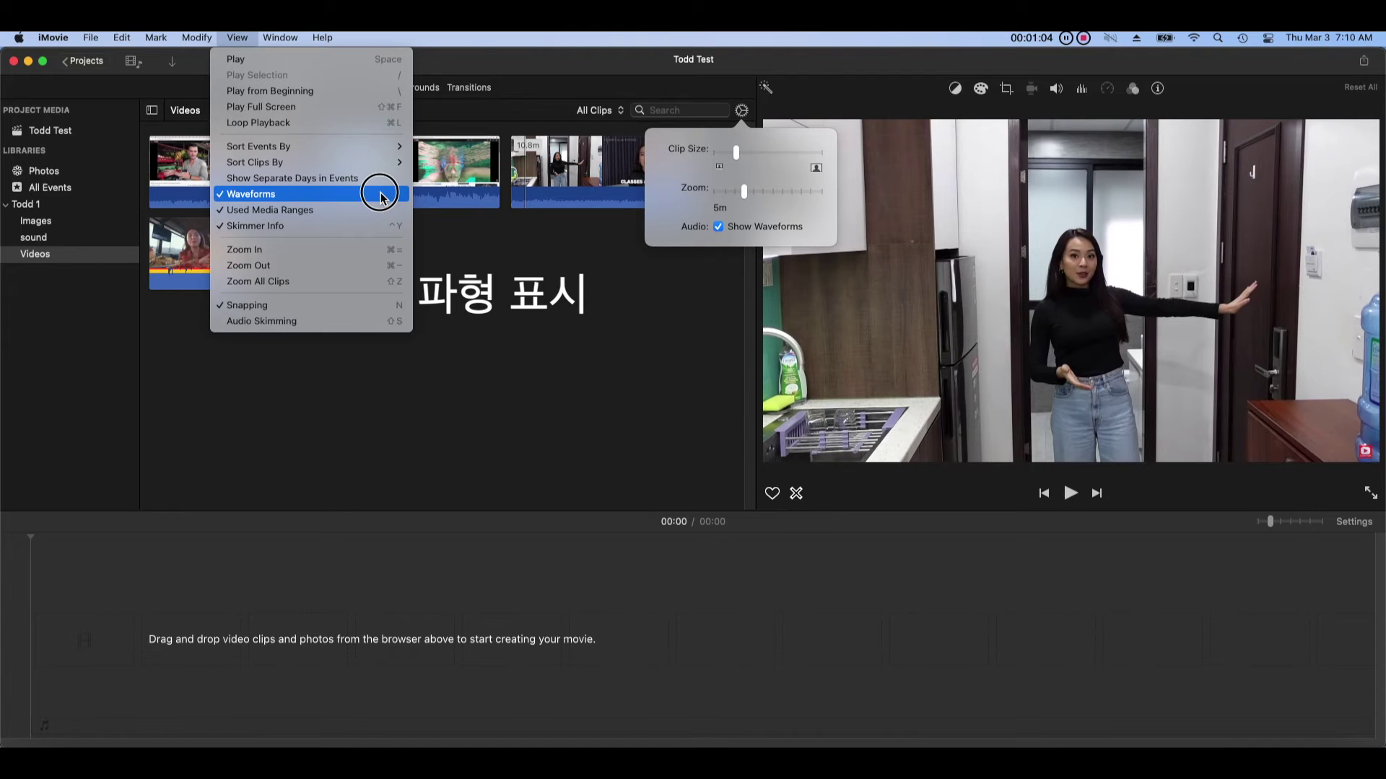
pyautogui.click(238, 37)
pyautogui.click(310, 197)
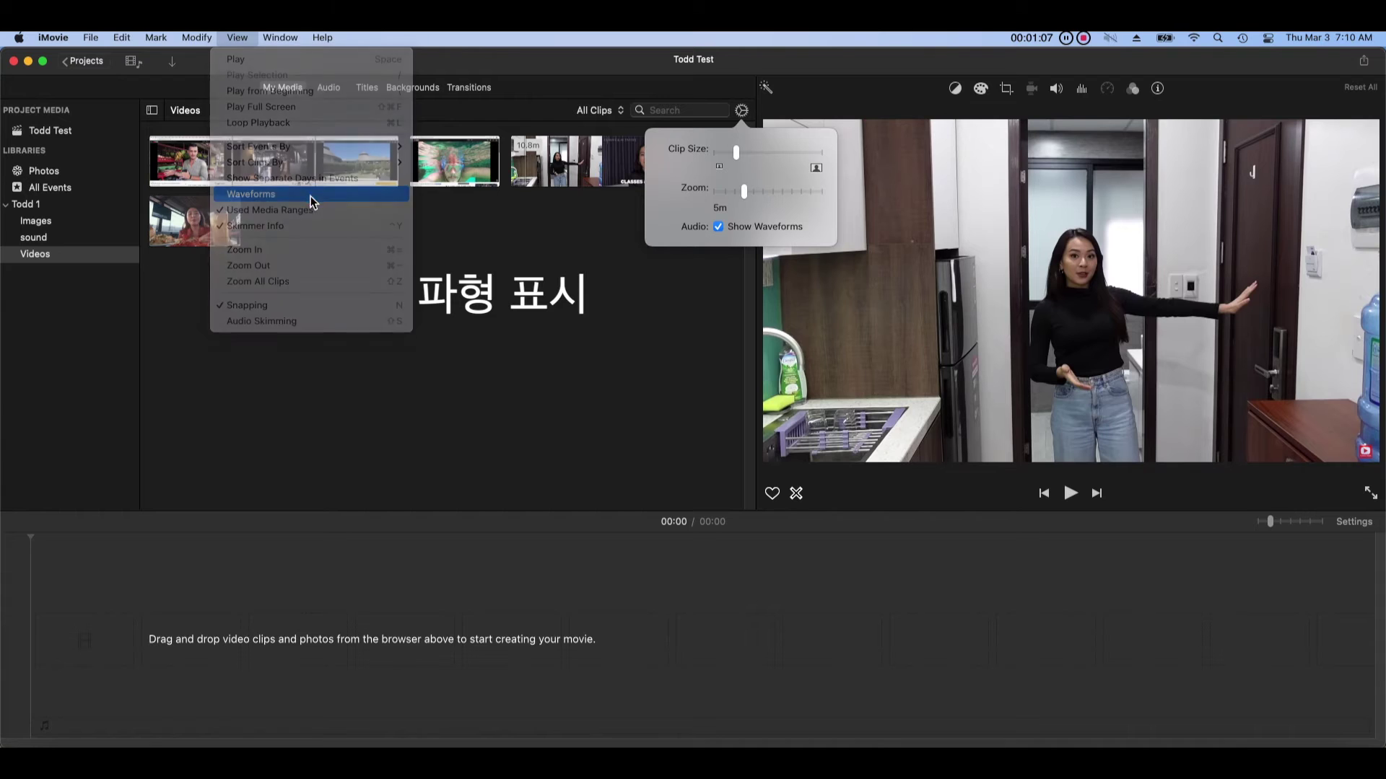
pyautogui.click(491, 267)
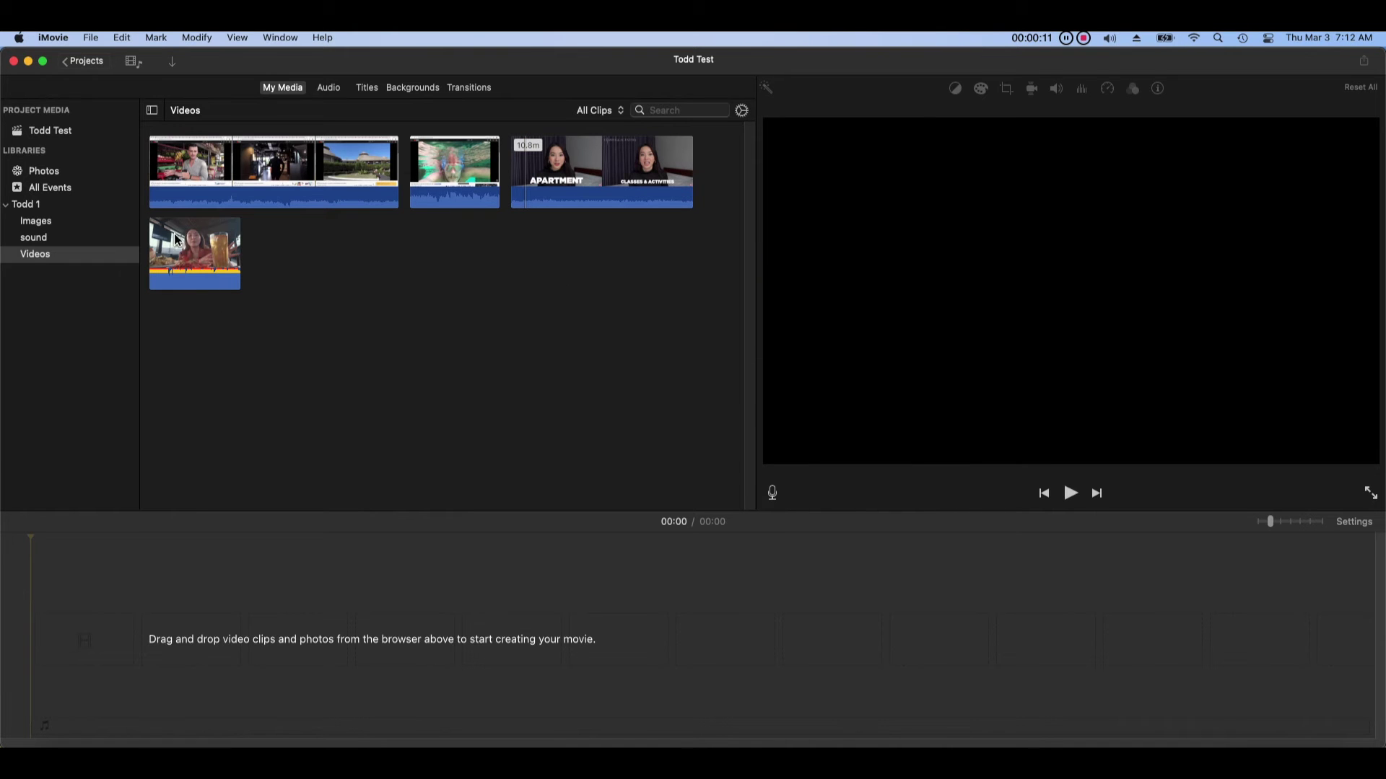
# - Select the Bali-3 clip, the clip beside it and the Vietnam -2 clip in the Videos event and preview their playback
pyautogui.click(154, 167)
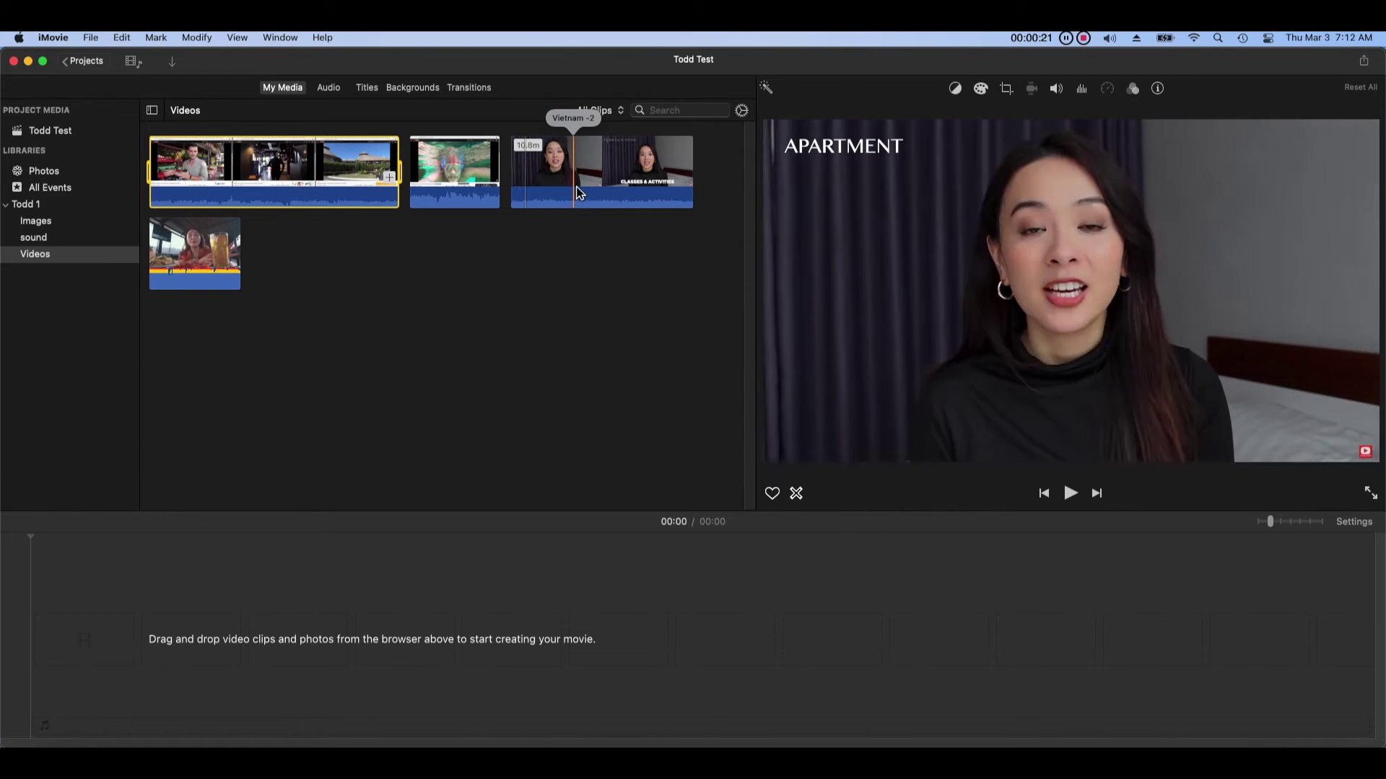
pyautogui.press('space')
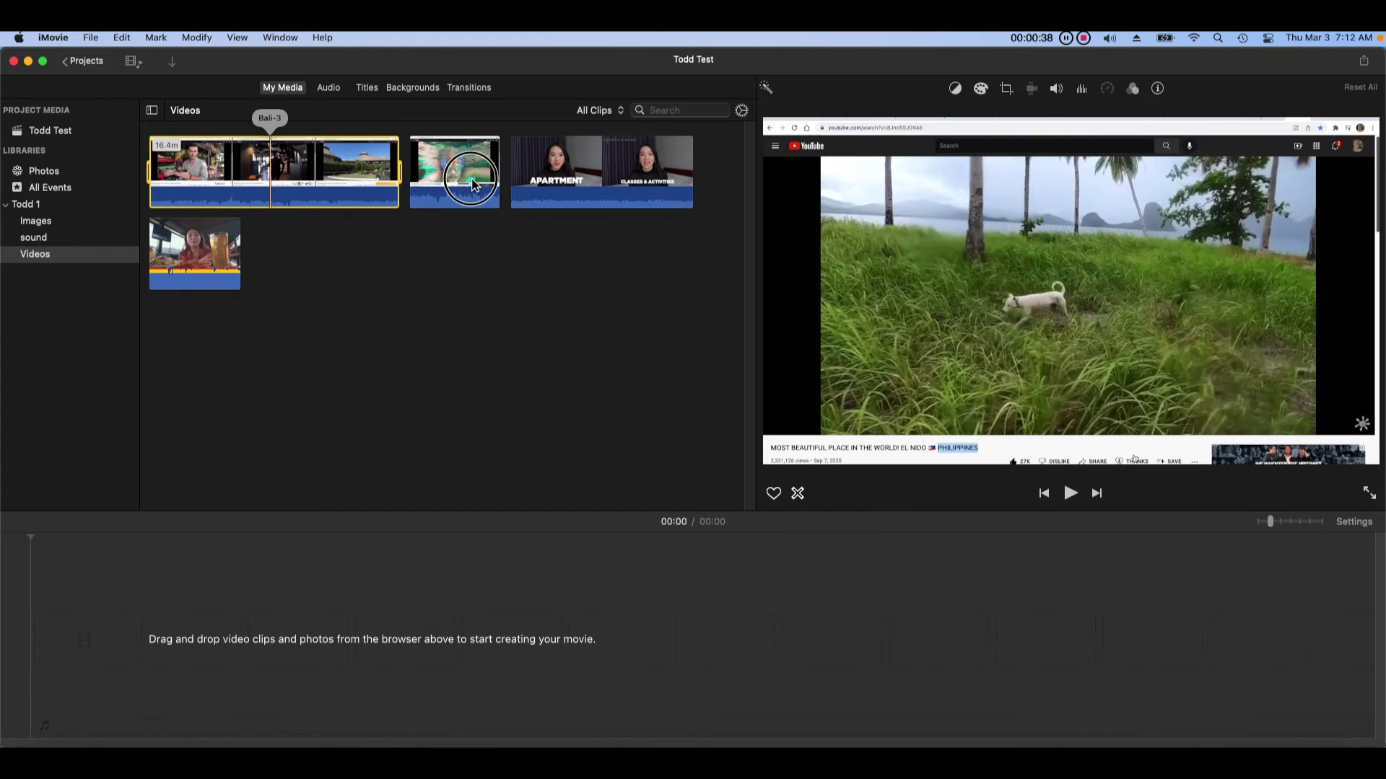
pyautogui.click(469, 187)
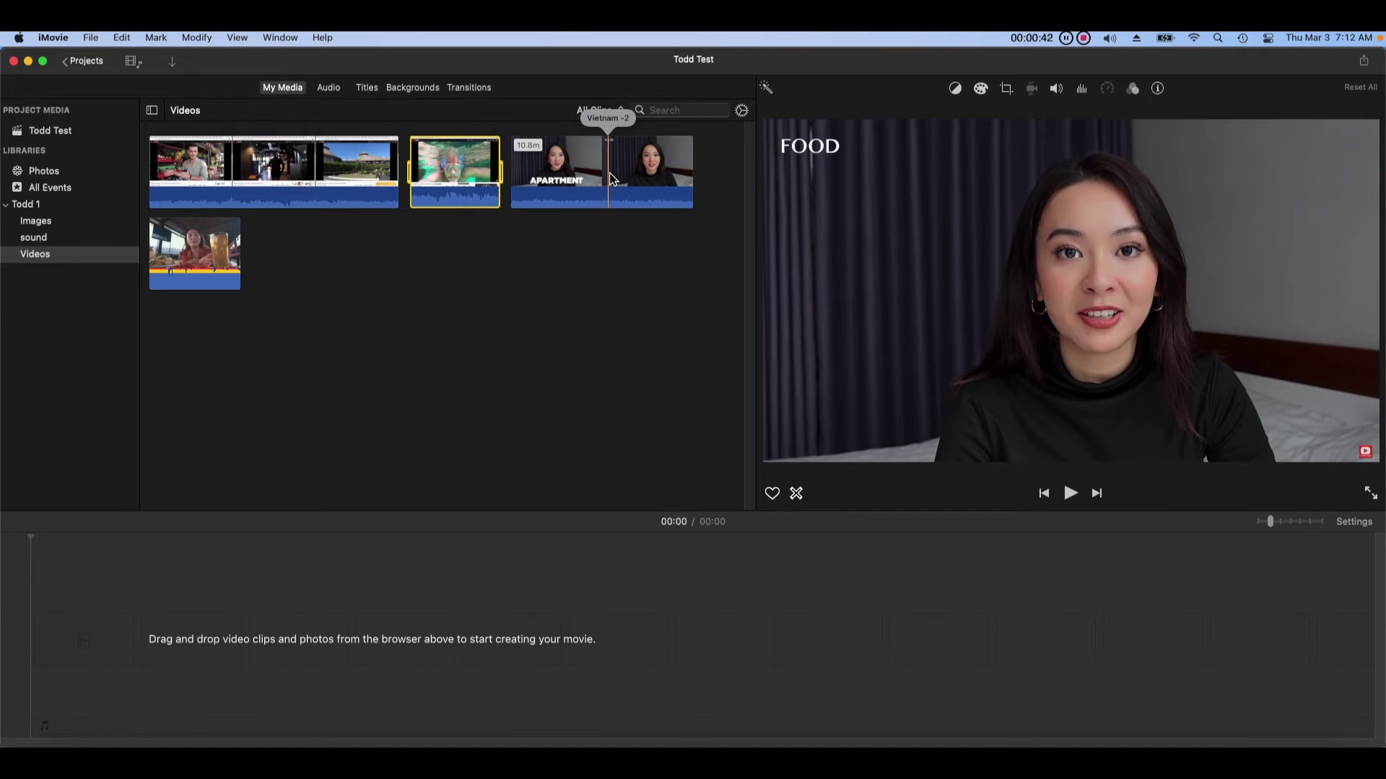
pyautogui.click(609, 179)
pyautogui.press('space')
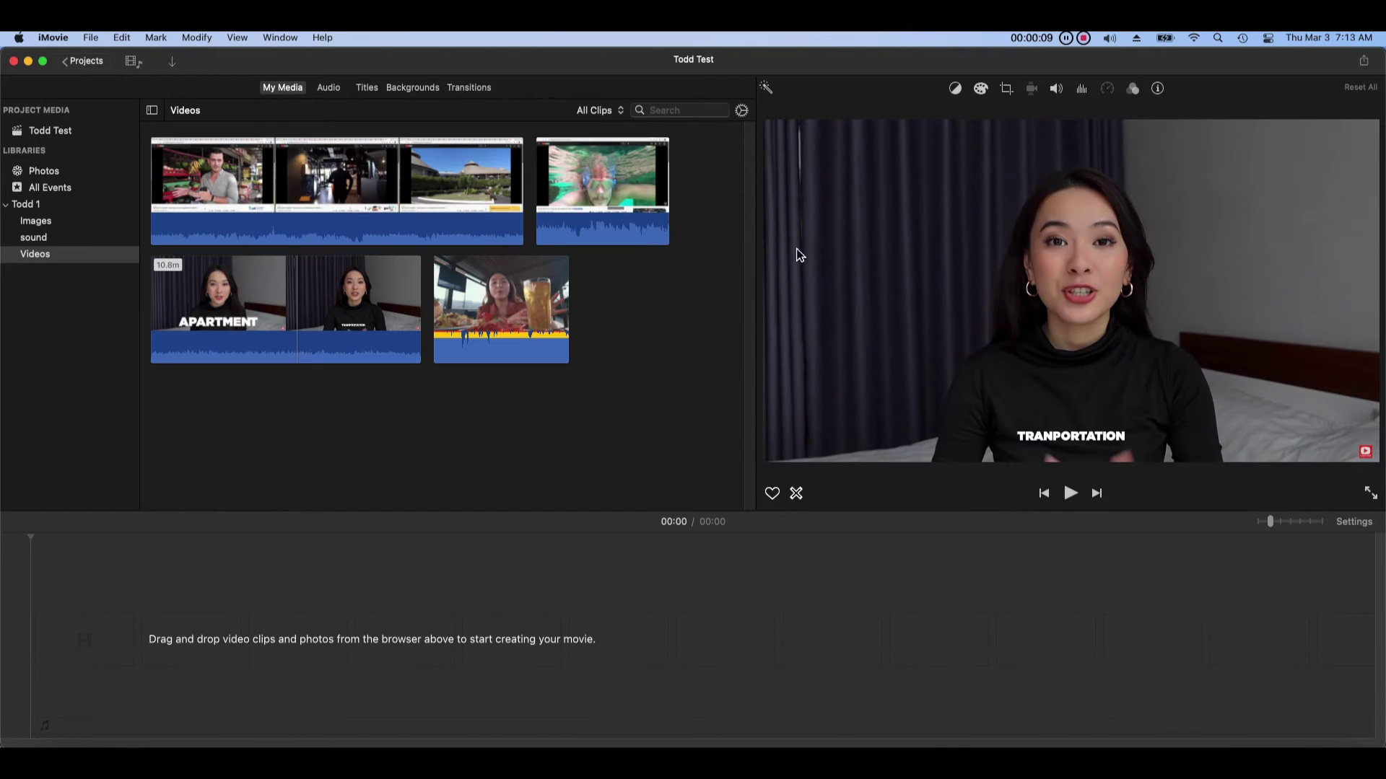
# - Lower the volume of the Burn Food -1 clip to about 62%
pyautogui.click(474, 299)
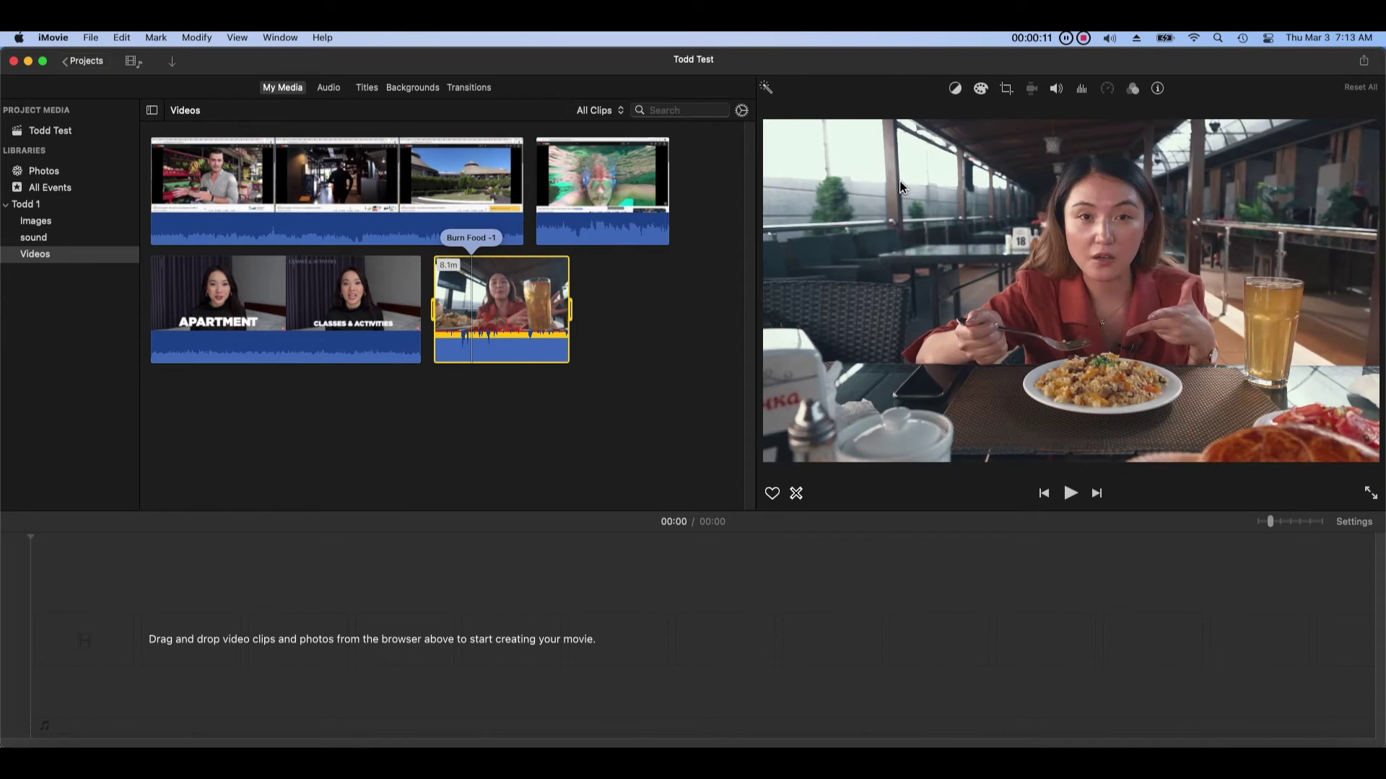
pyautogui.click(1058, 101)
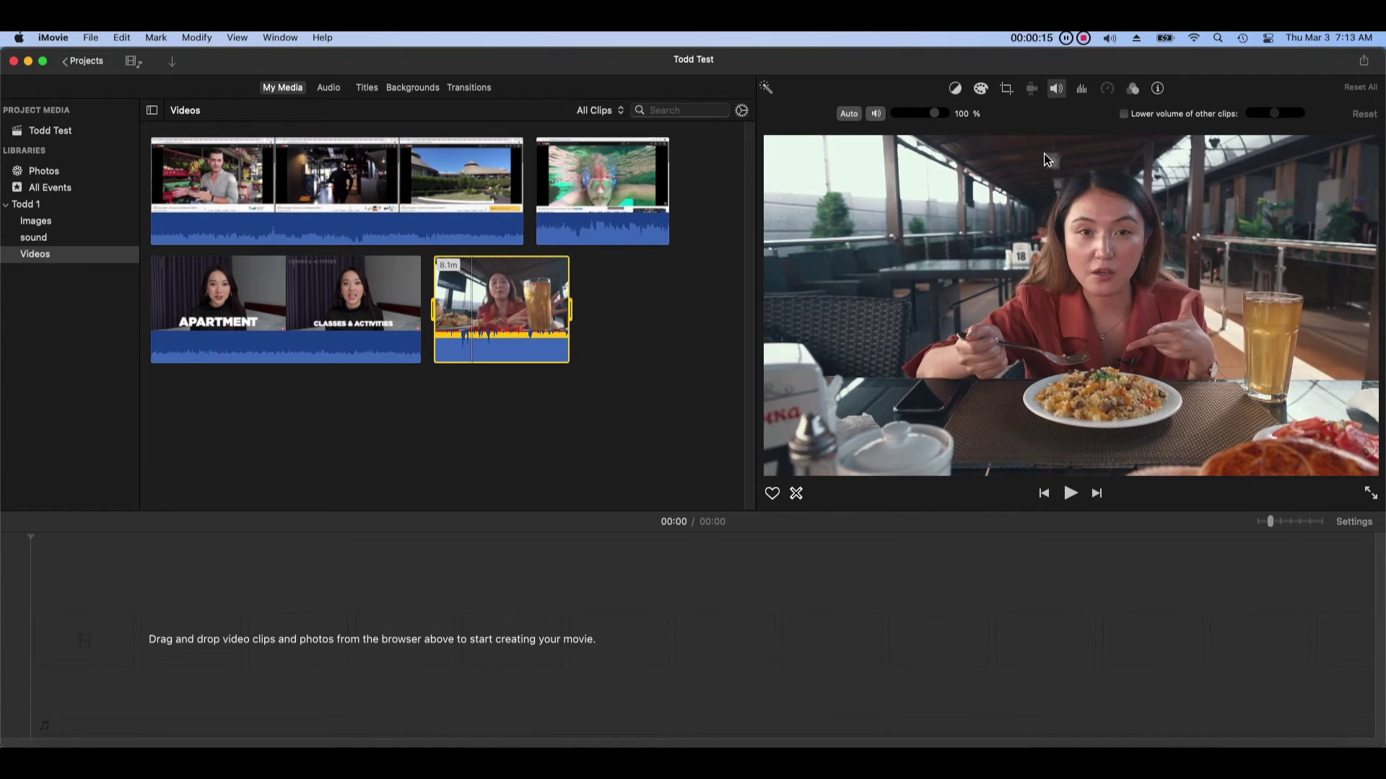
pyautogui.moveTo(943, 121)
pyautogui.mouseDown()
pyautogui.moveTo(916, 130)
pyautogui.moveTo(948, 131)
pyautogui.moveTo(931, 131)
pyautogui.mouseUp()
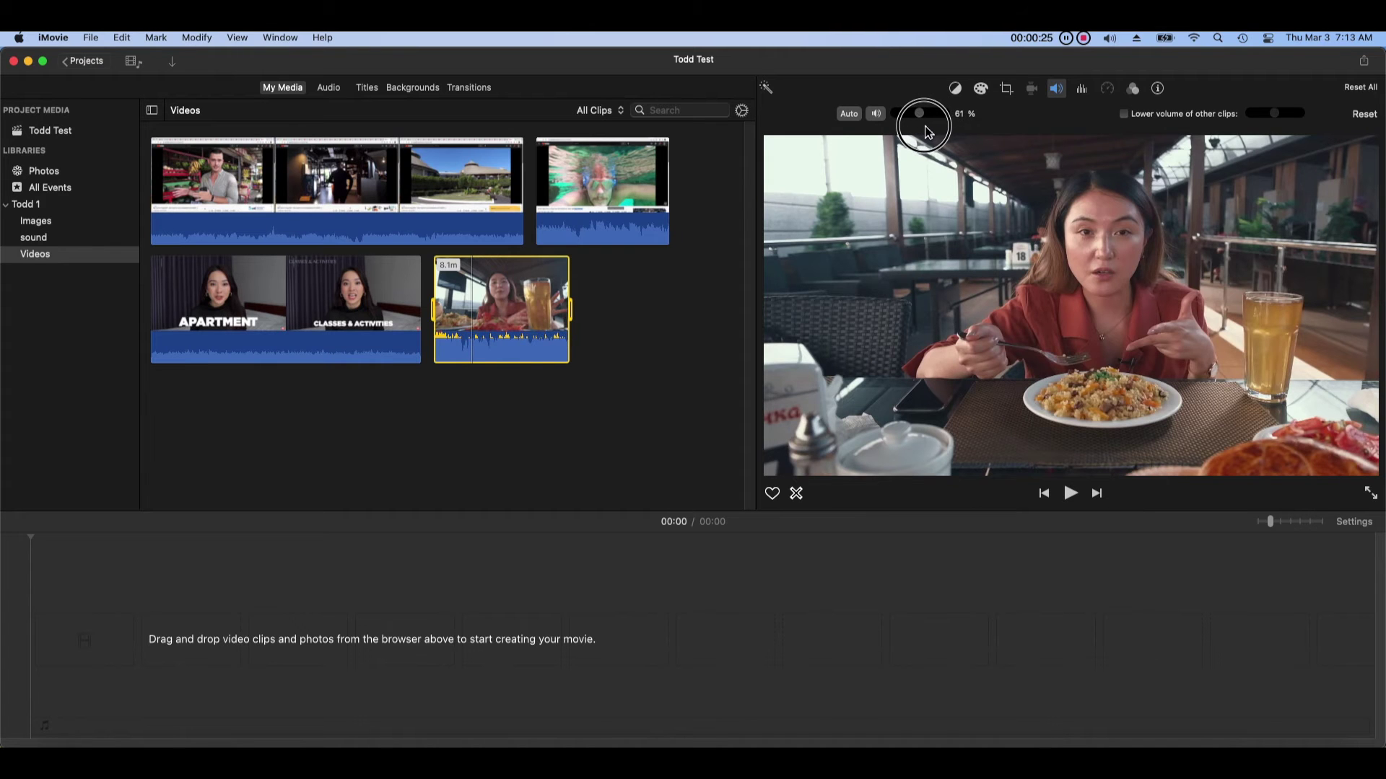
# - Adjust the volume of the Bali-3 clip, leaving it at 400%
pyautogui.click(378, 217)
pyautogui.moveTo(936, 121); pyautogui.dragTo(958, 122)
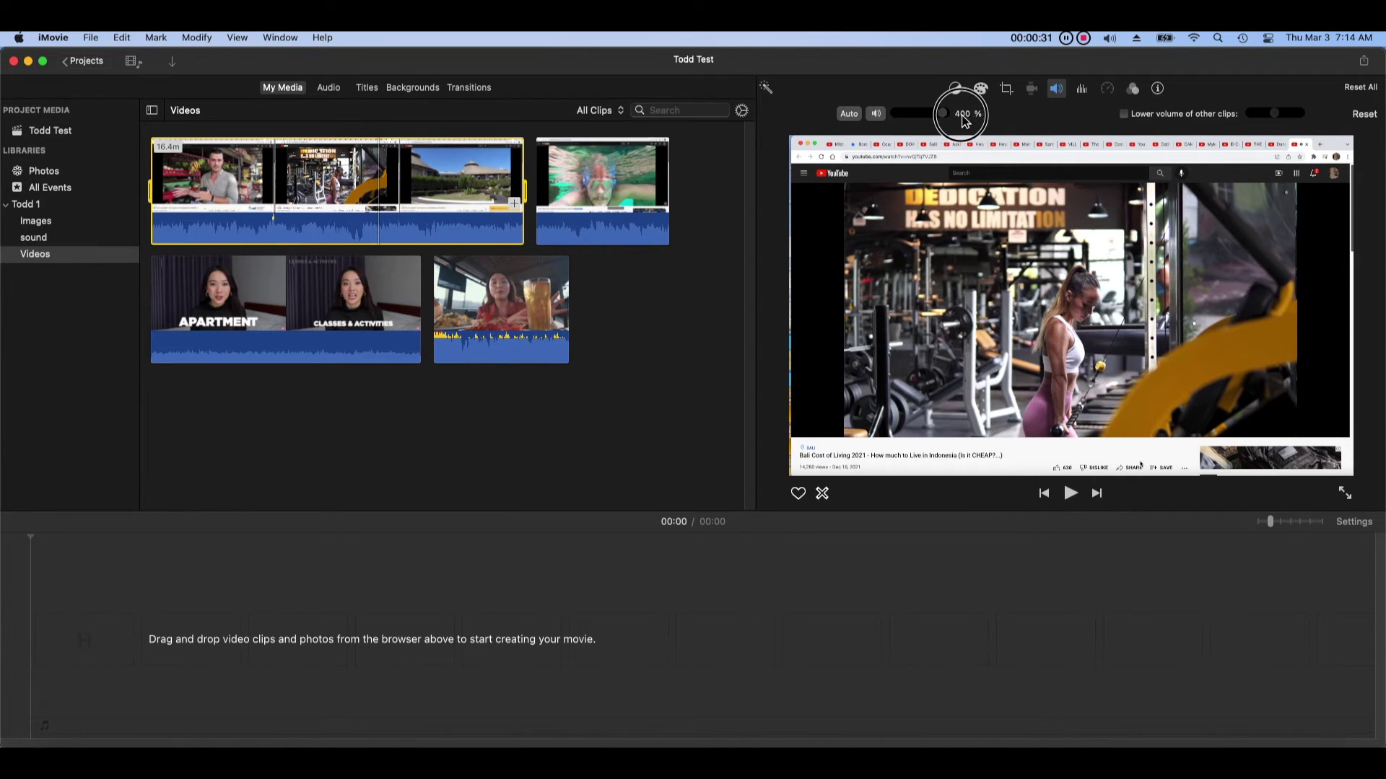
pyautogui.moveTo(929, 121)
pyautogui.mouseDown()
pyautogui.moveTo(889, 119)
pyautogui.moveTo(905, 124)
pyautogui.mouseUp()
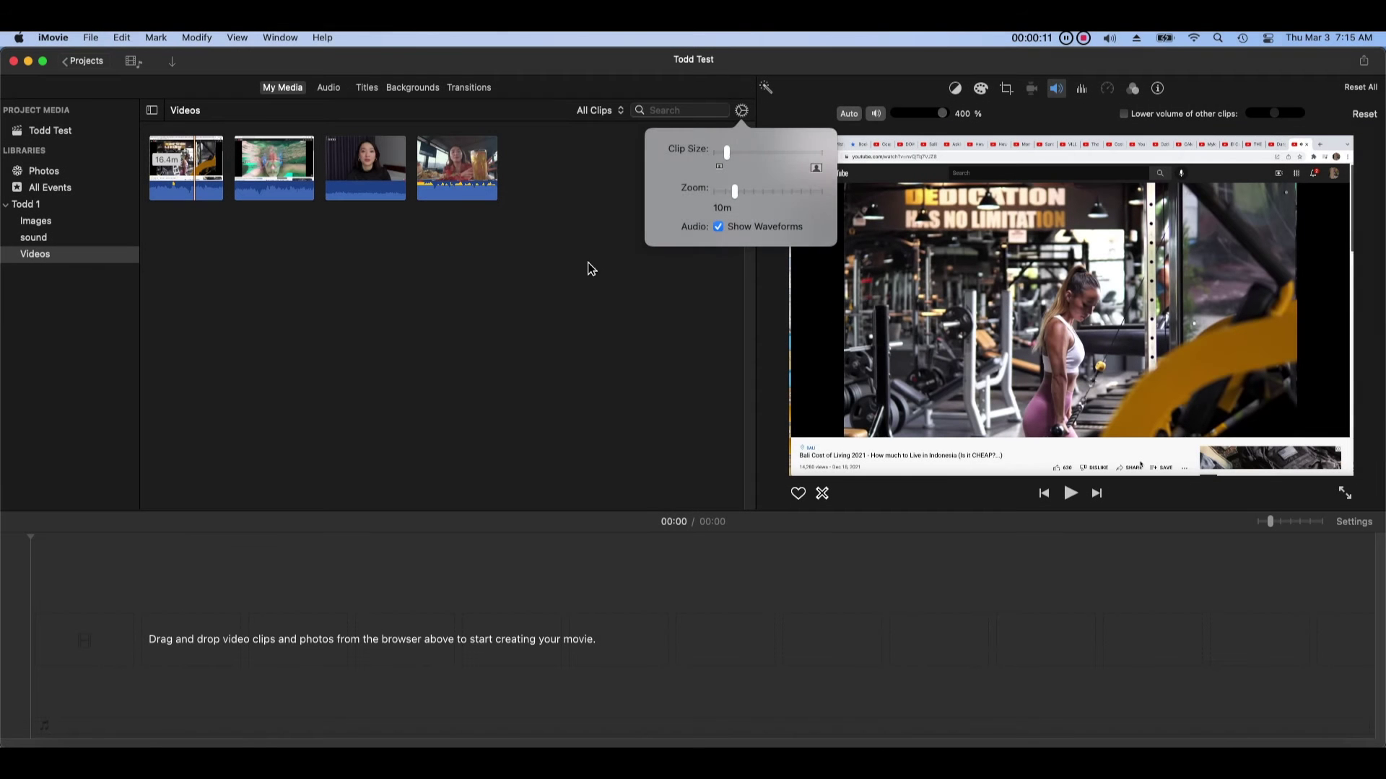
# - Add the Vietnam -2 clip to the empty timeline and place the Burn Food -1 clip after it
pyautogui.click(460, 204)
pyautogui.moveTo(380, 188); pyautogui.dragTo(220, 640)
pyautogui.moveTo(452, 170); pyautogui.dragTo(193, 670)
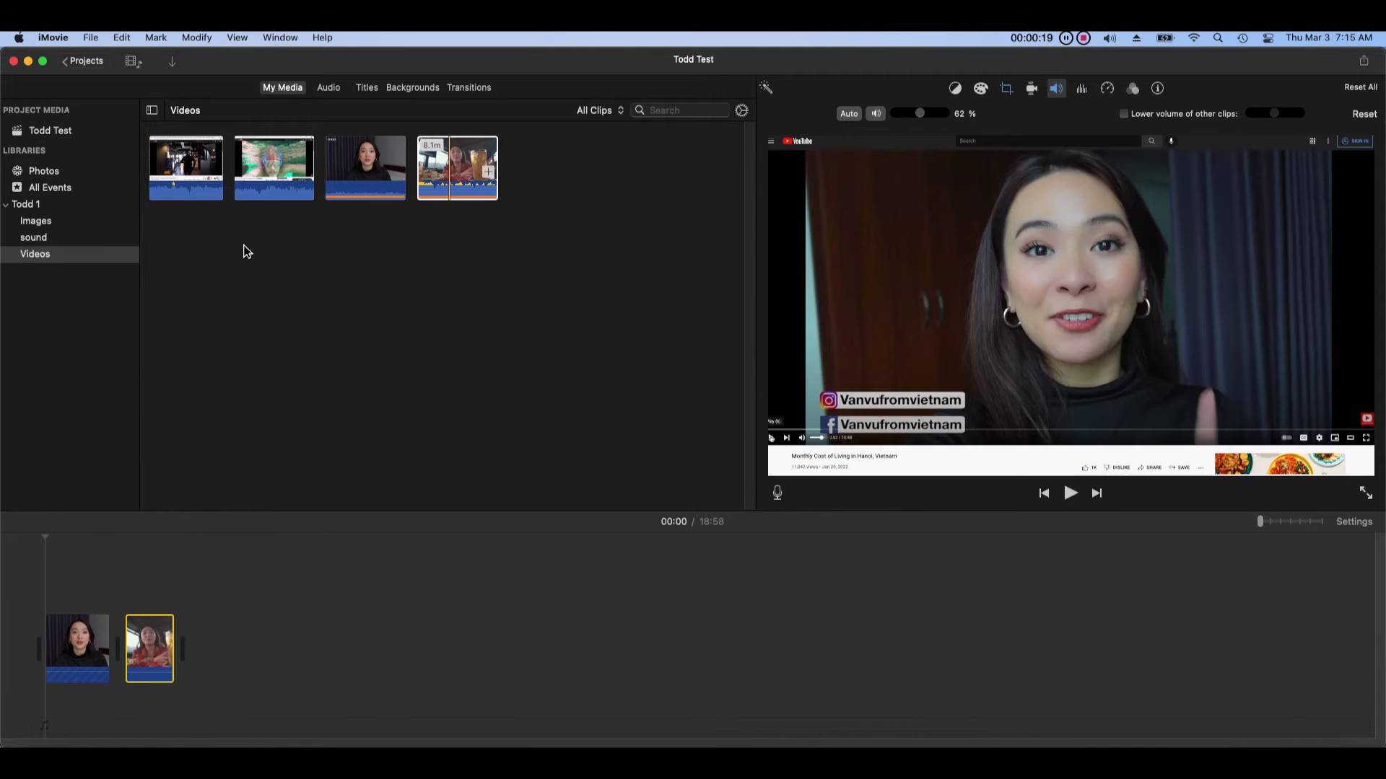
# - Overlay the El Nido beach clip above Burn Food -1 and attach the 4.8m sound beneath it and the 4.2m sound beneath Vietnam -2
pyautogui.moveTo(273, 180); pyautogui.dragTo(117, 590)
pyautogui.click(65, 241)
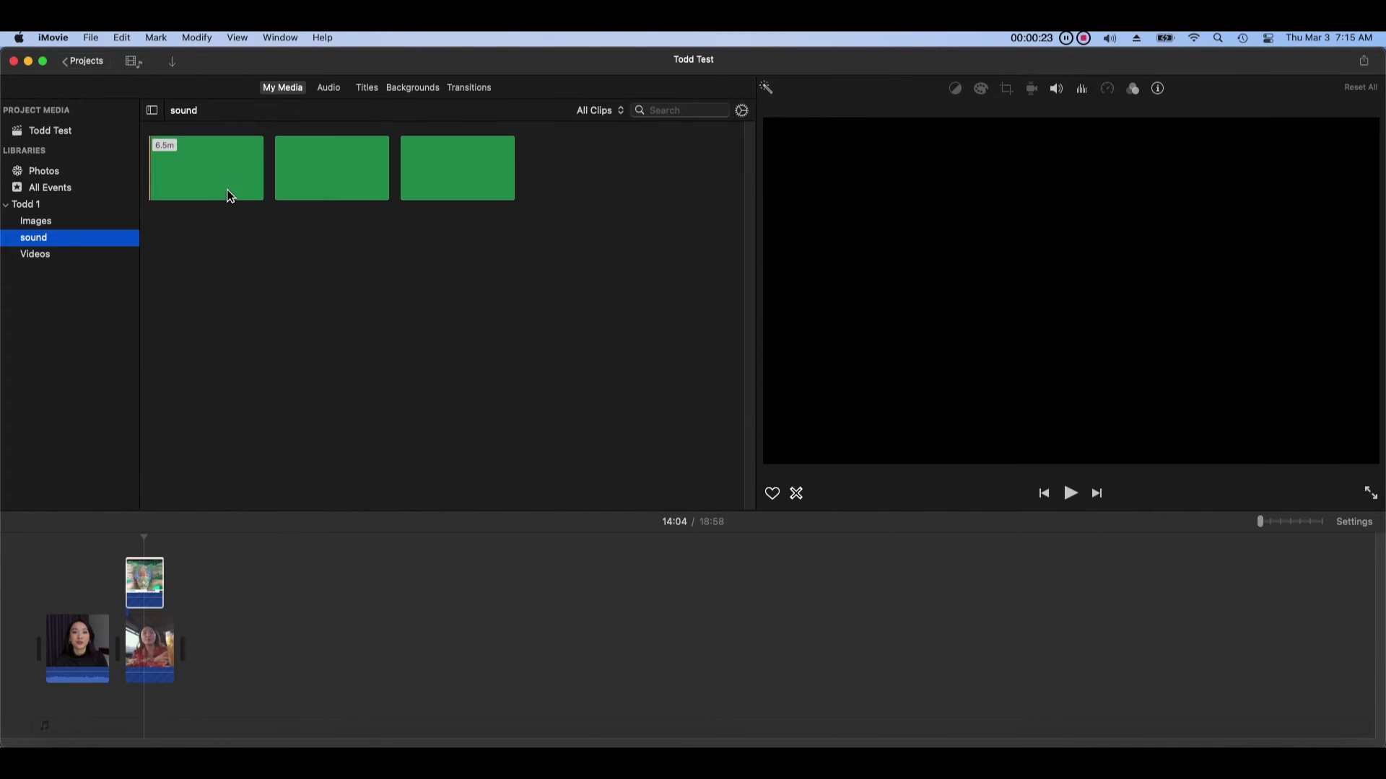
pyautogui.moveTo(331, 182); pyautogui.dragTo(129, 719)
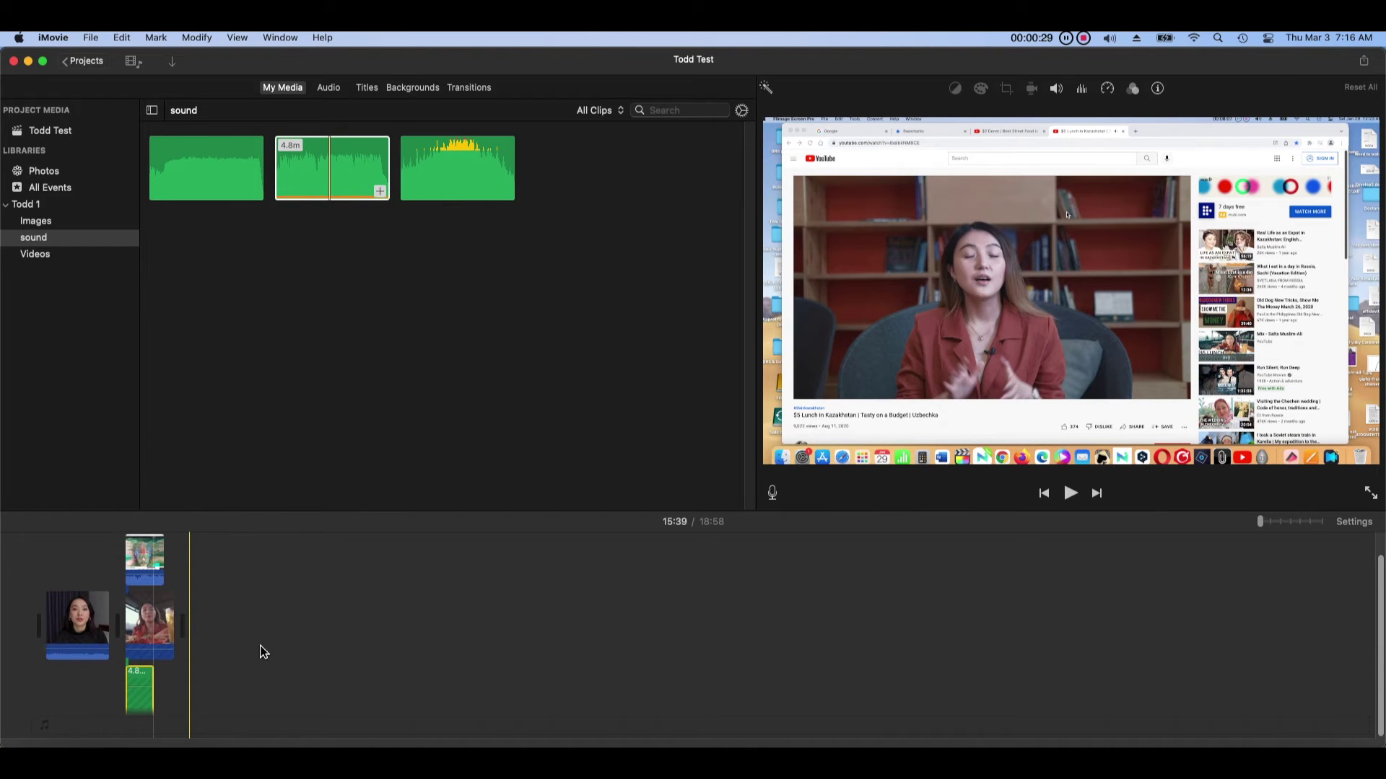
pyautogui.moveTo(436, 177); pyautogui.dragTo(191, 673)
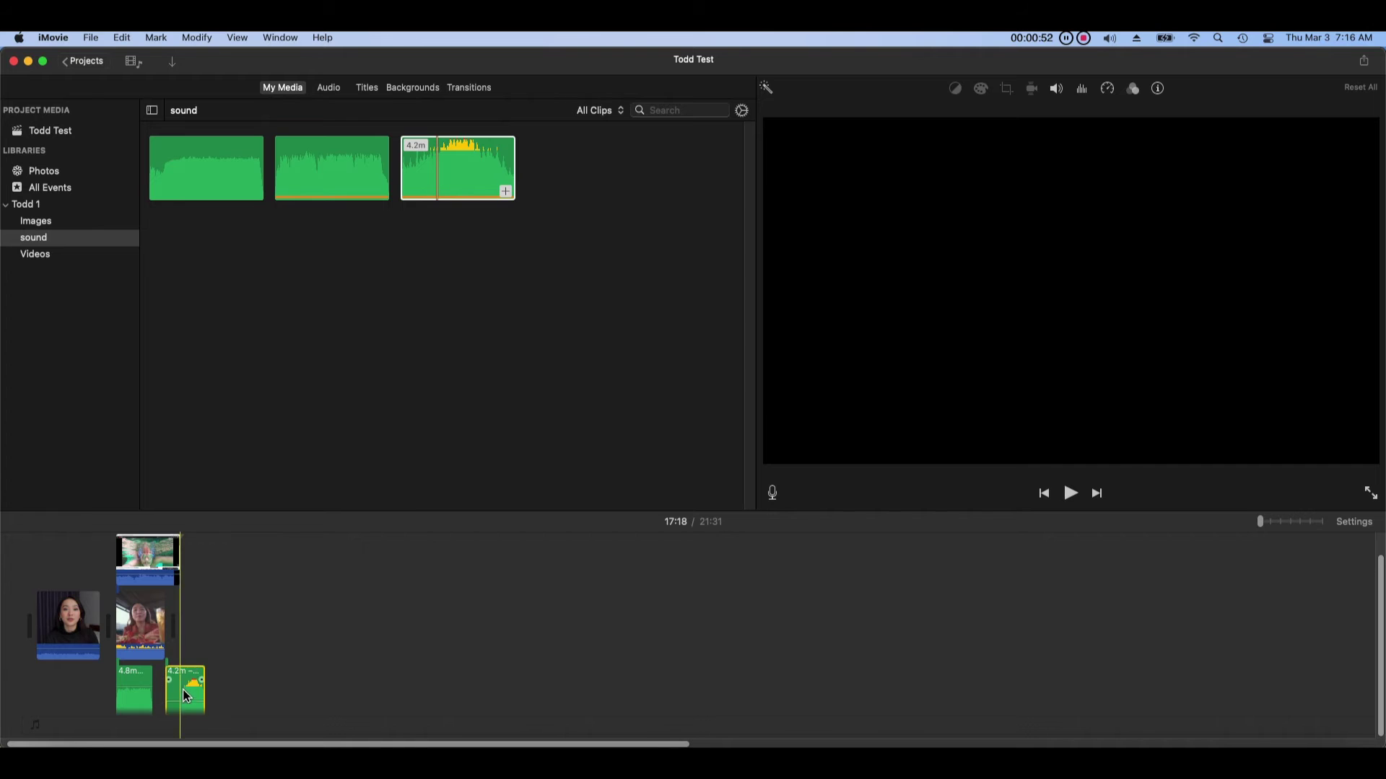
pyautogui.moveTo(184, 692); pyautogui.dragTo(69, 686)
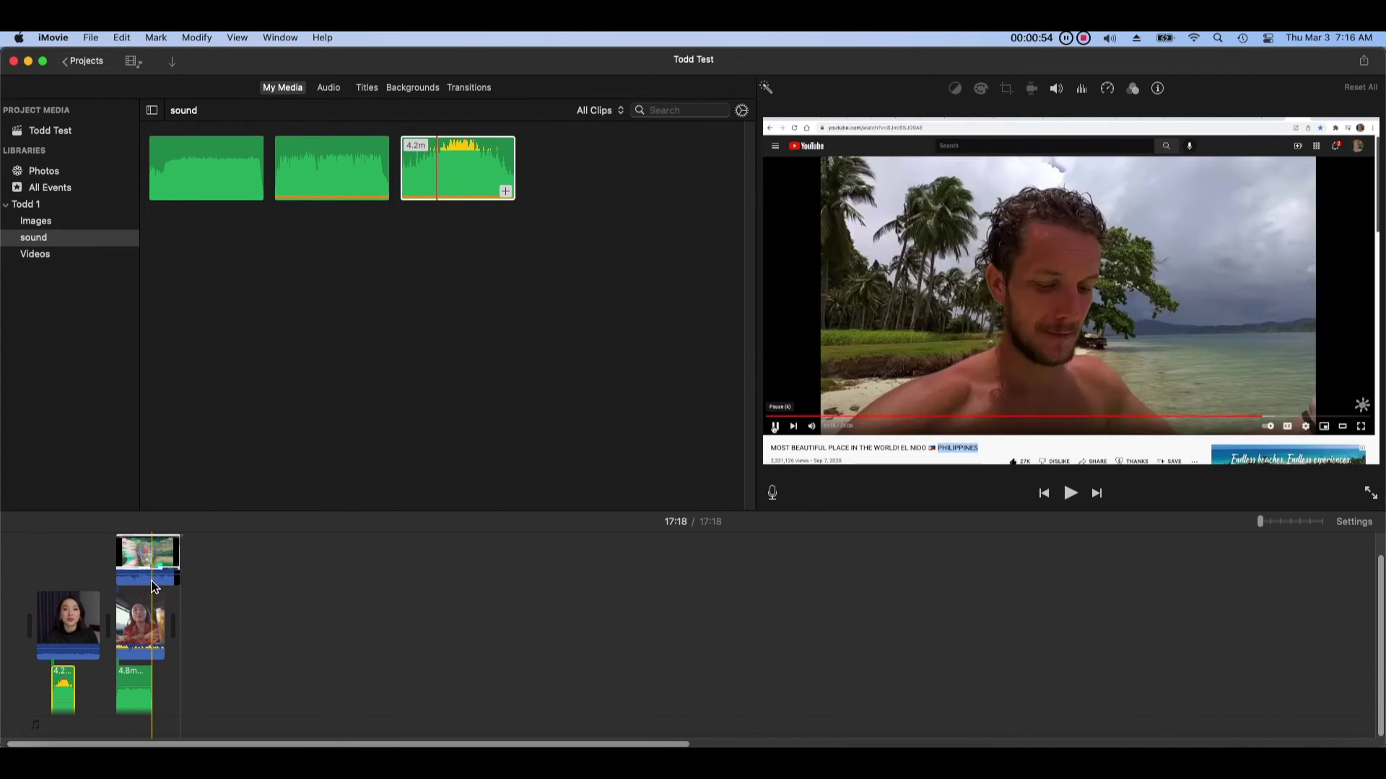
# - Add the jellyfish image from the Images event after the Burn Food -1 clip, followed by the crashing-wave image
pyautogui.click(73, 223)
pyautogui.moveTo(261, 179); pyautogui.dragTo(573, 627)
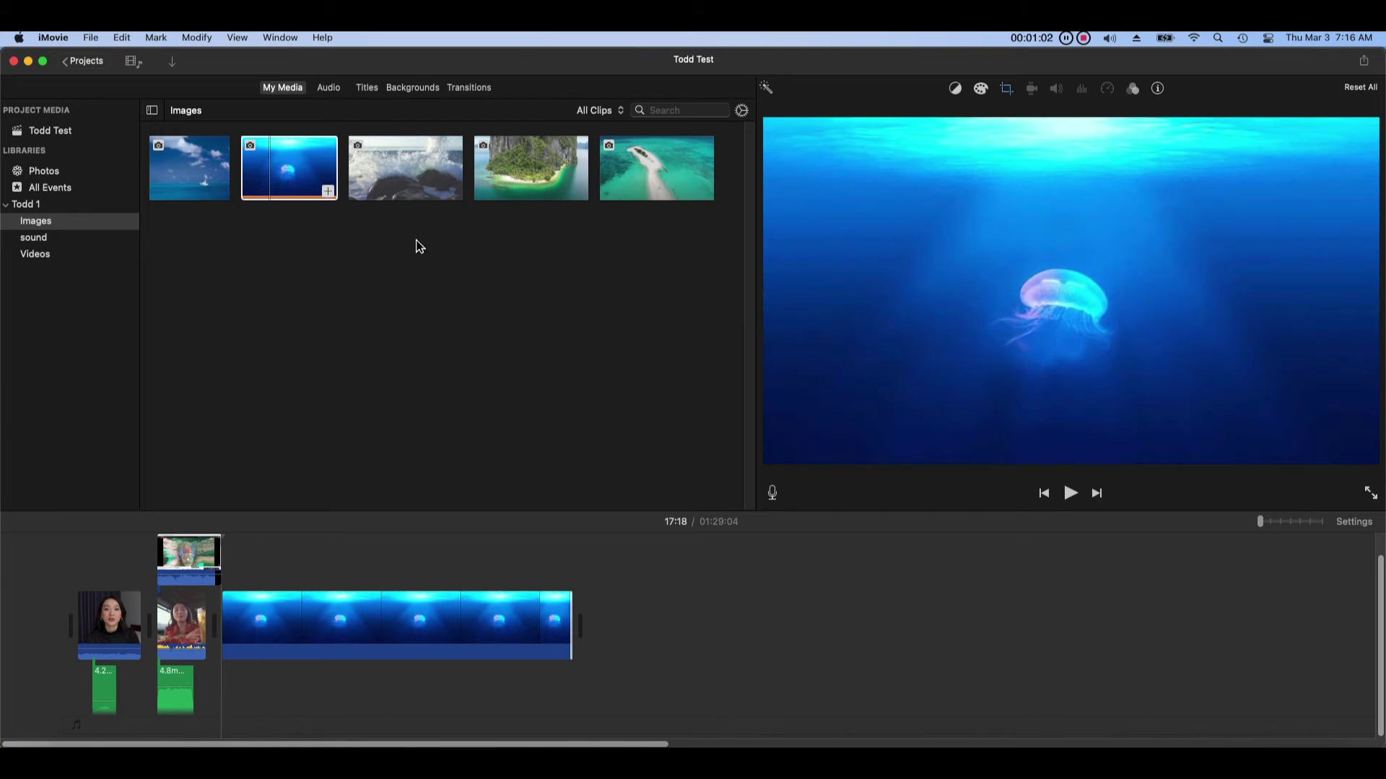
pyautogui.moveTo(411, 201); pyautogui.dragTo(519, 618)
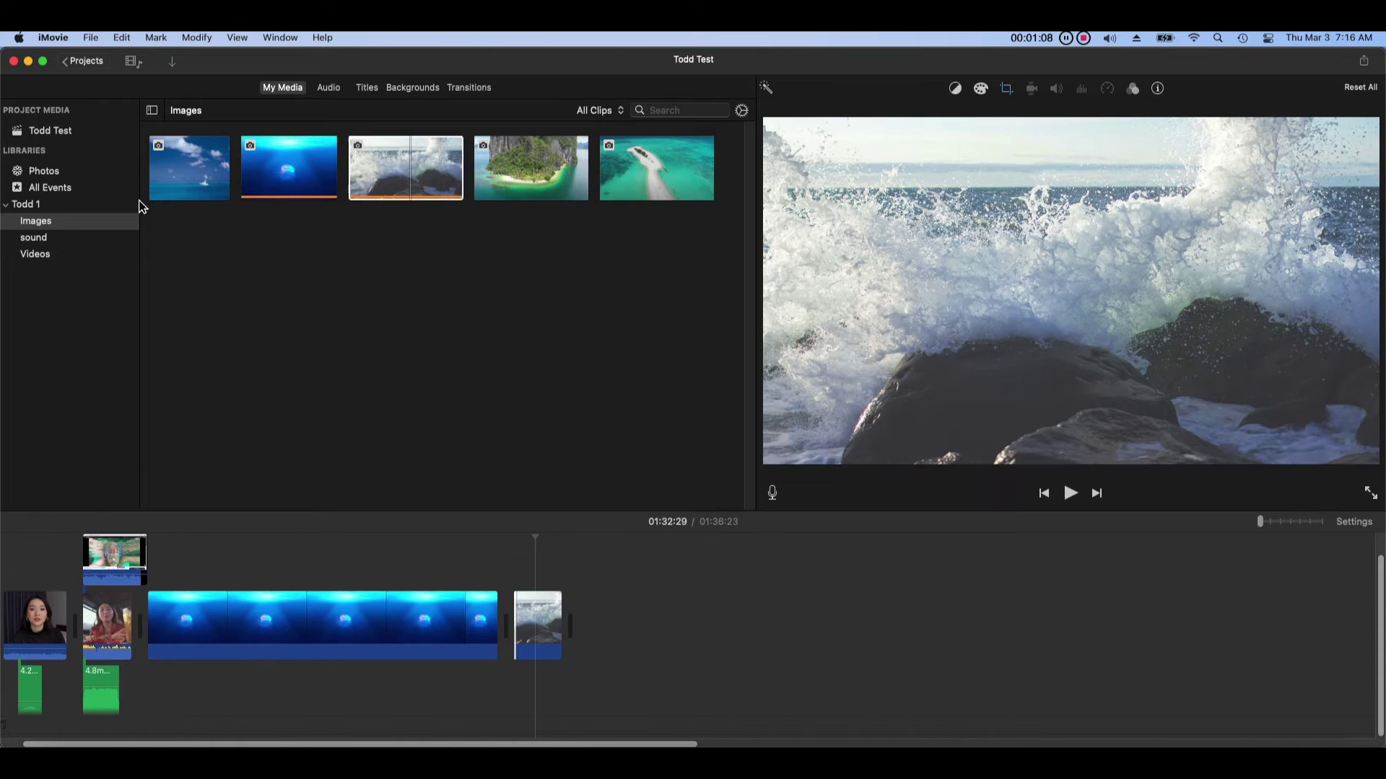
# - Place the 6.5m sound in the background music area and attach the 4.2m sound beneath the jellyfish image, lining up their ends
pyautogui.click(36, 239)
pyautogui.moveTo(193, 193); pyautogui.dragTo(248, 685)
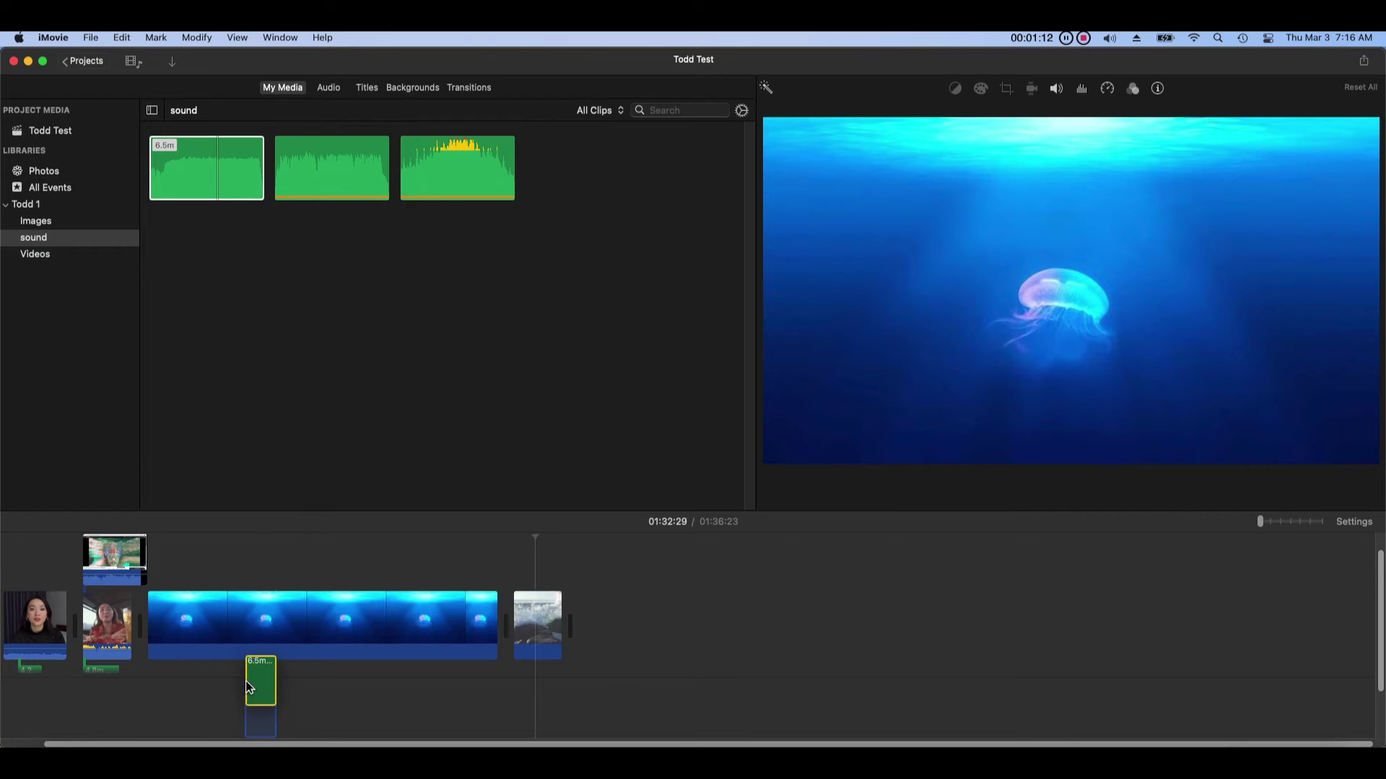
pyautogui.moveTo(451, 189); pyautogui.dragTo(294, 685)
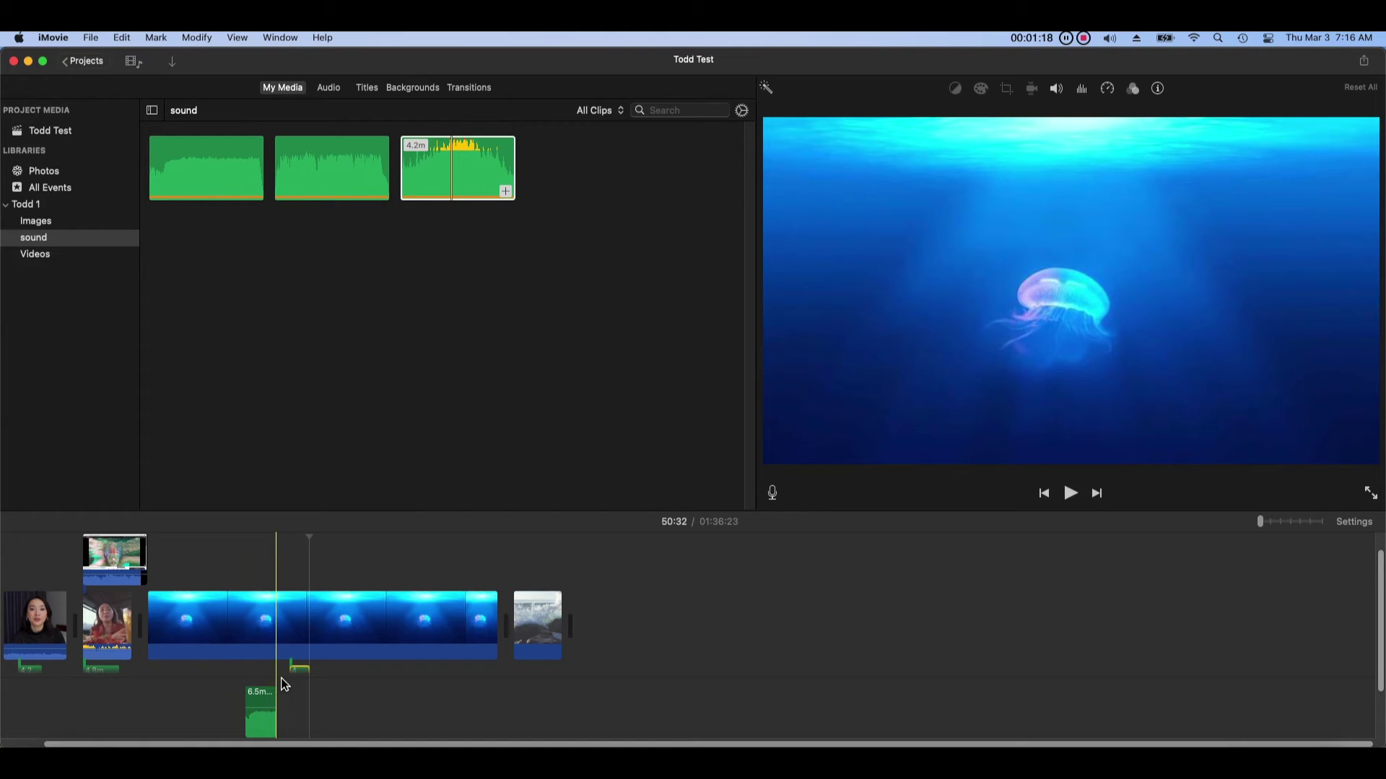
pyautogui.click(262, 725)
pyautogui.moveTo(263, 726); pyautogui.dragTo(296, 724)
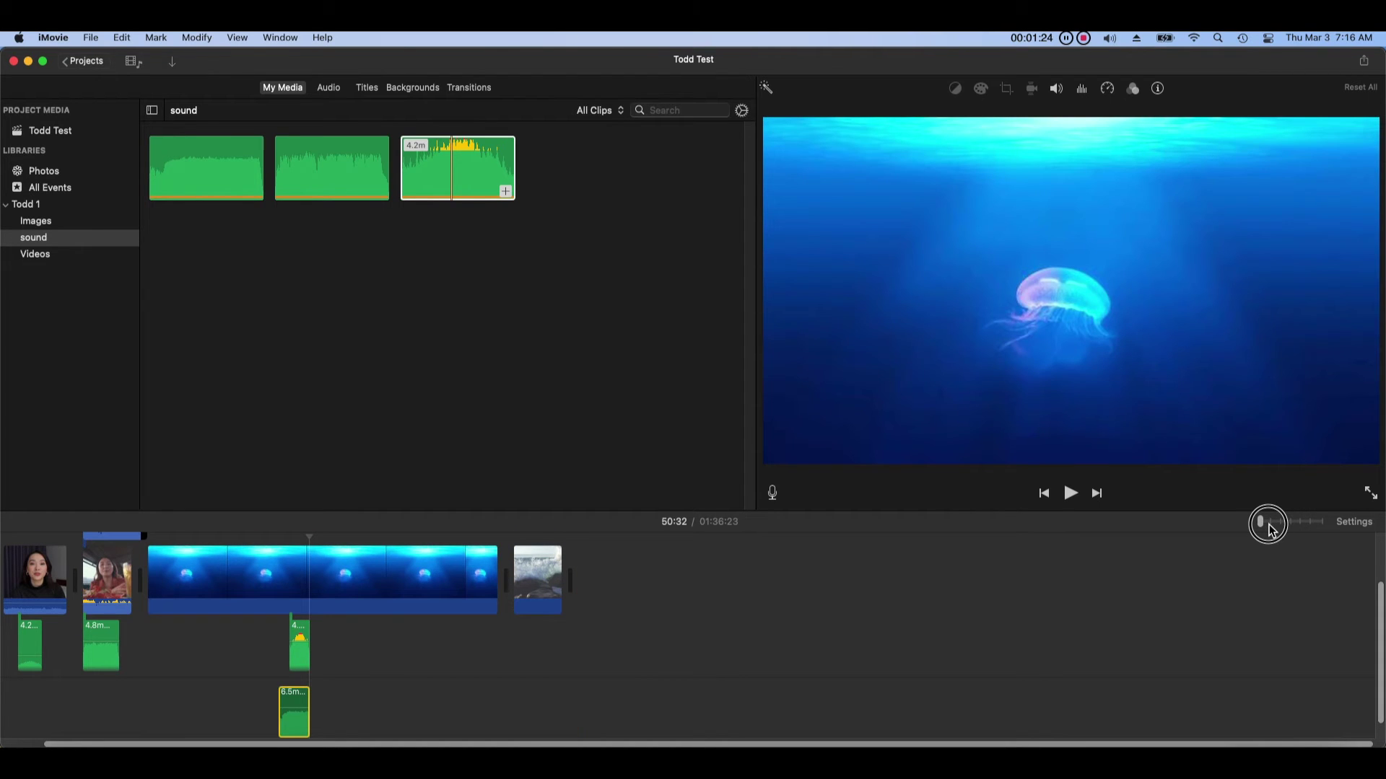
pyautogui.moveTo(1269, 527)
pyautogui.mouseDown()
pyautogui.moveTo(1299, 532)
pyautogui.moveTo(1269, 533)
pyautogui.mouseUp()
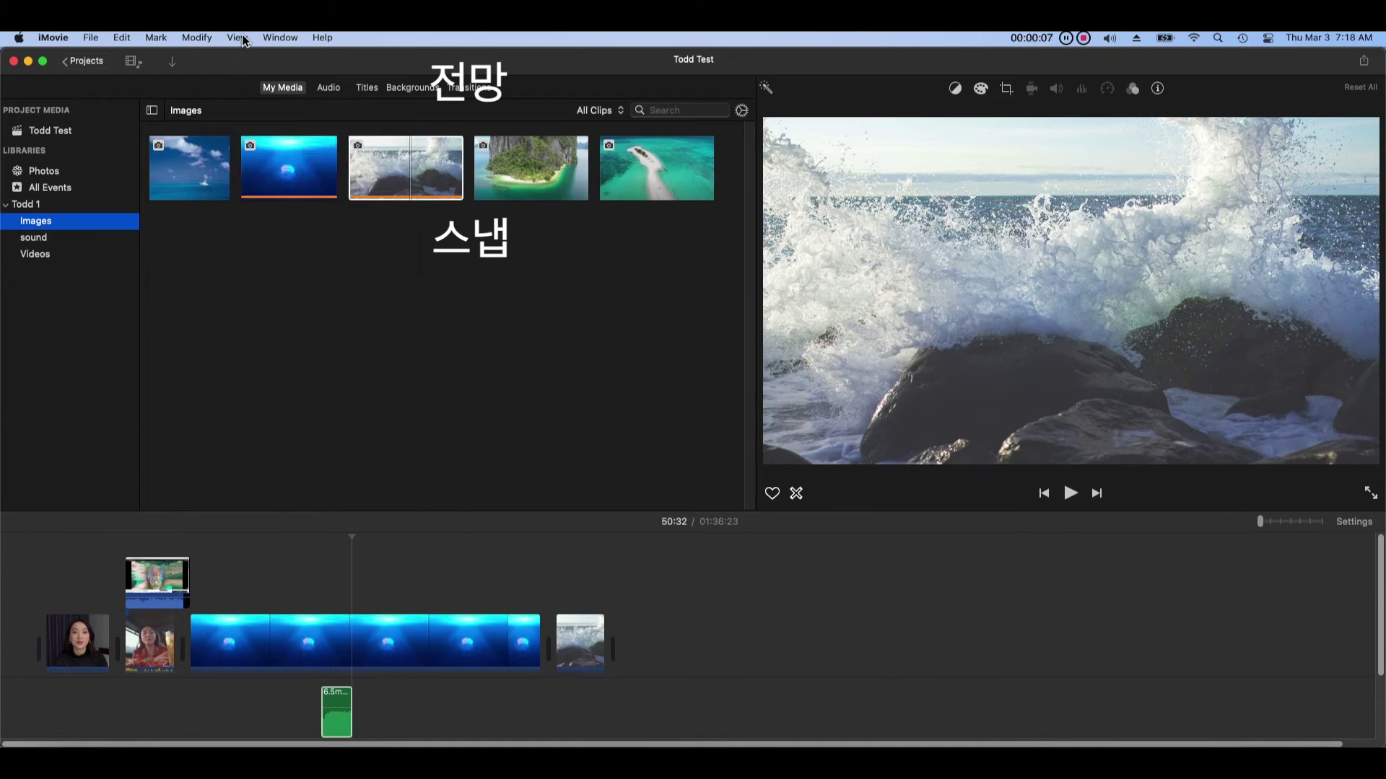
# - Turn timeline snapping off and back on
pyautogui.click(235, 38)
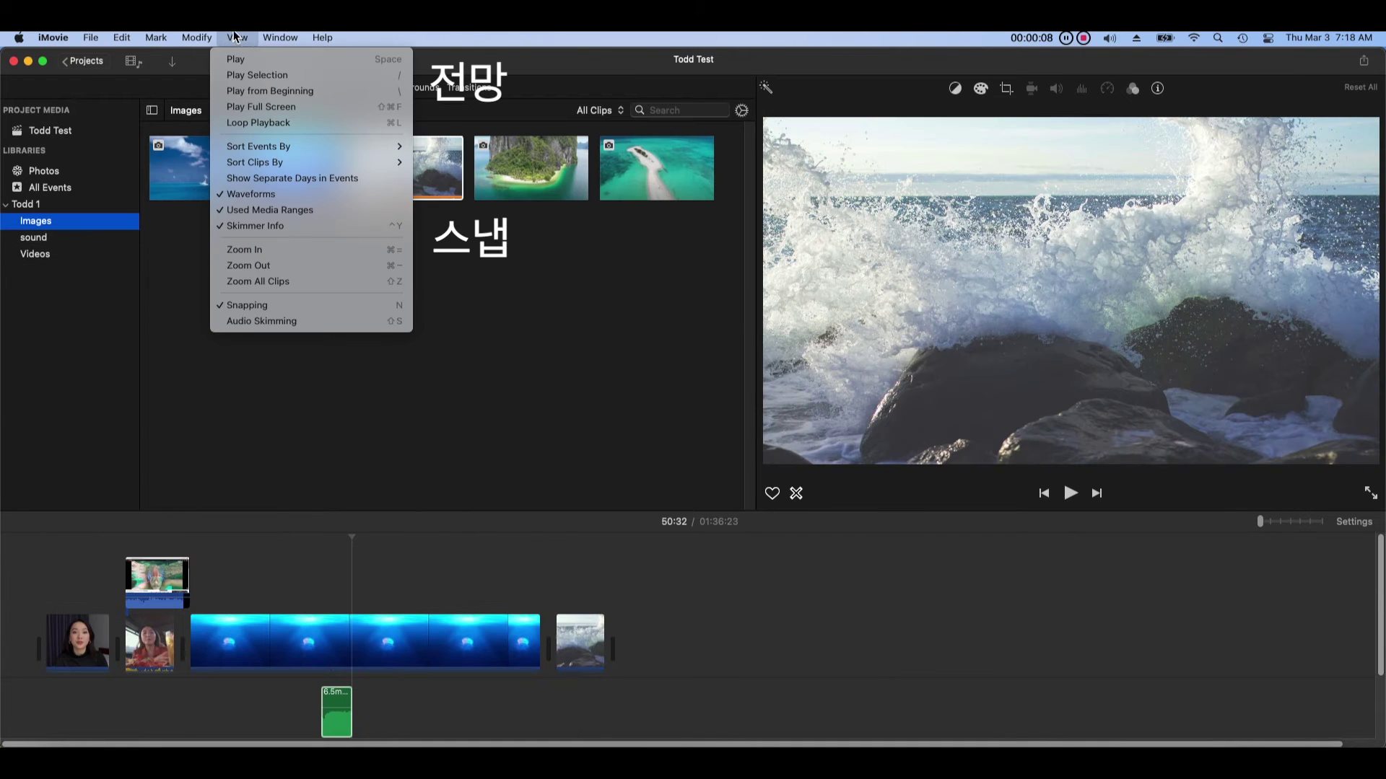
pyautogui.click(336, 309)
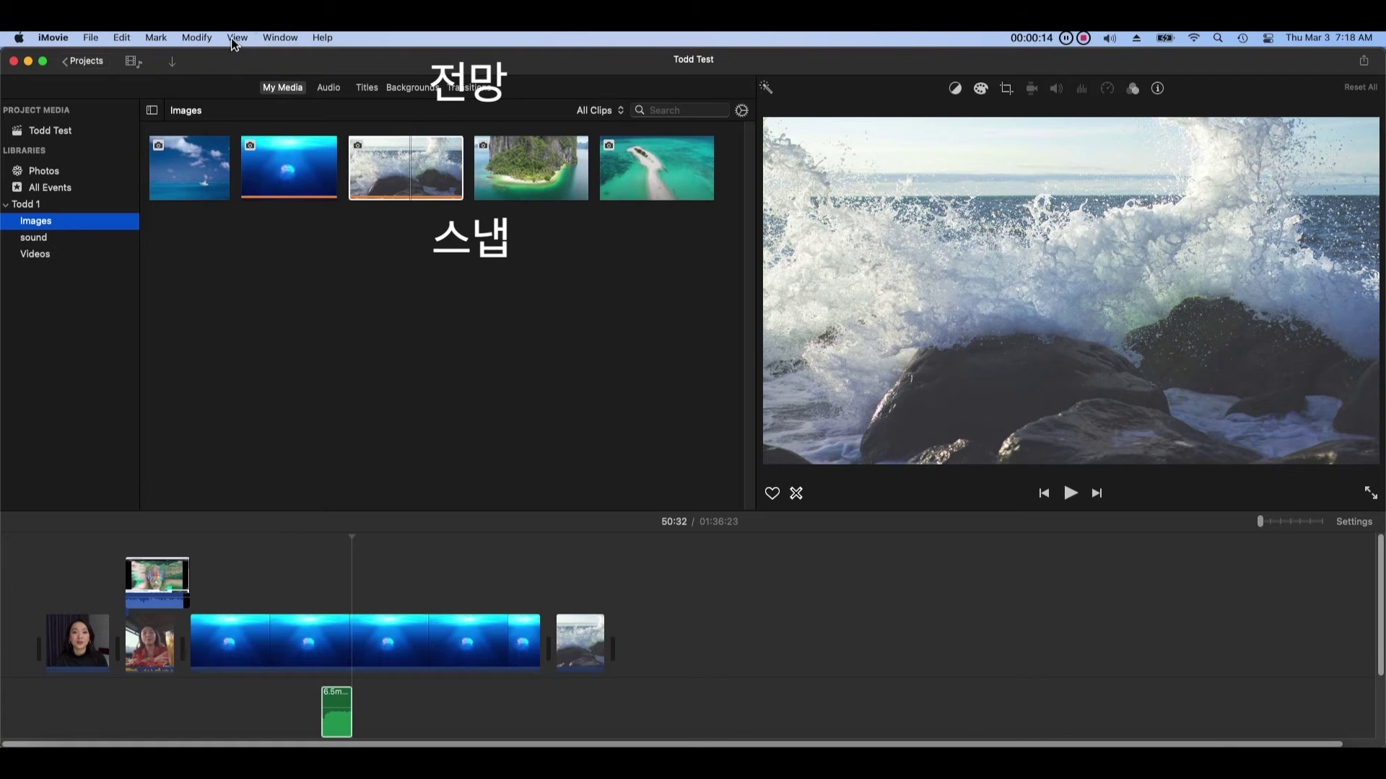
pyautogui.click(231, 40)
pyautogui.click(333, 309)
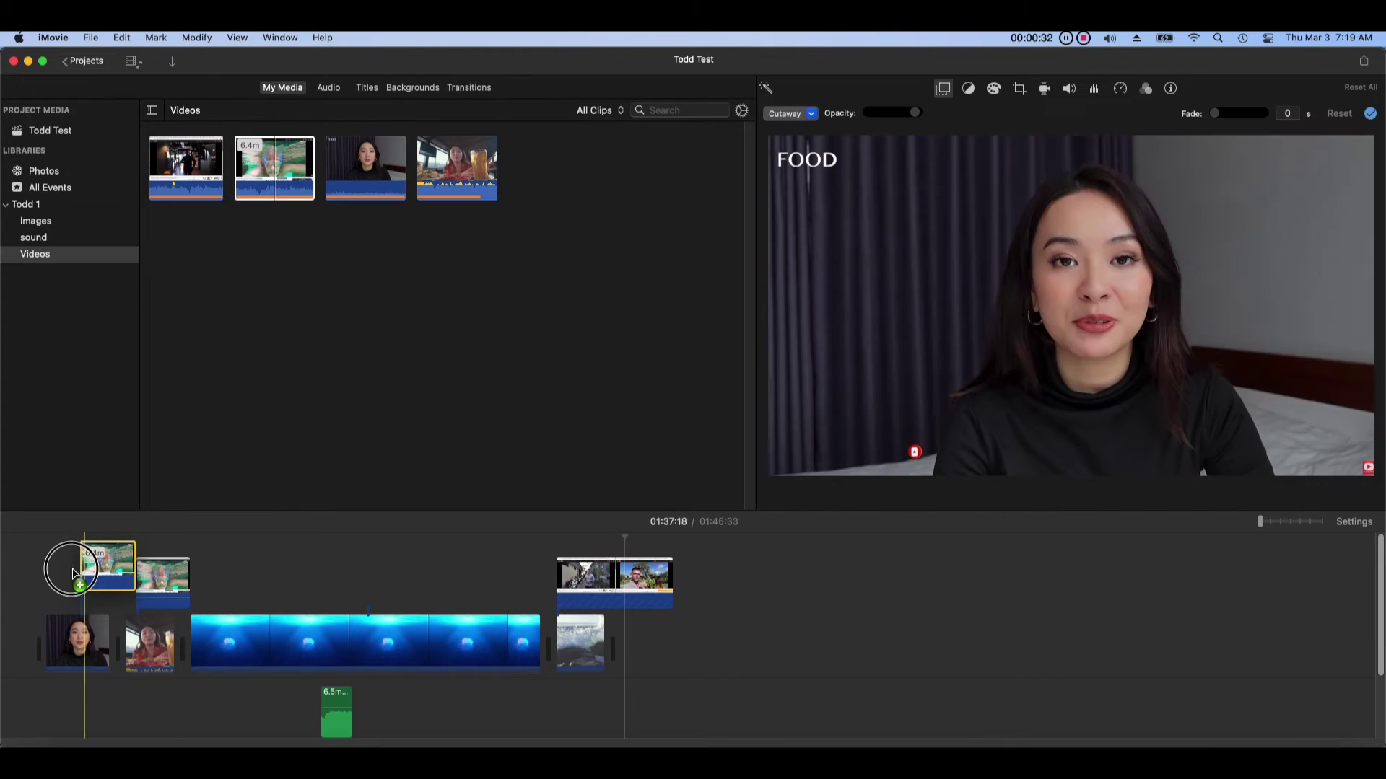
# - Overlay the El Nido beach clip above the end of Vietnam -2 and shorten the jellyfish image to about 12.5 minutes
pyautogui.moveTo(67, 567)
pyautogui.mouseDown()
pyautogui.moveTo(50, 578)
pyautogui.moveTo(74, 579)
pyautogui.mouseUp()
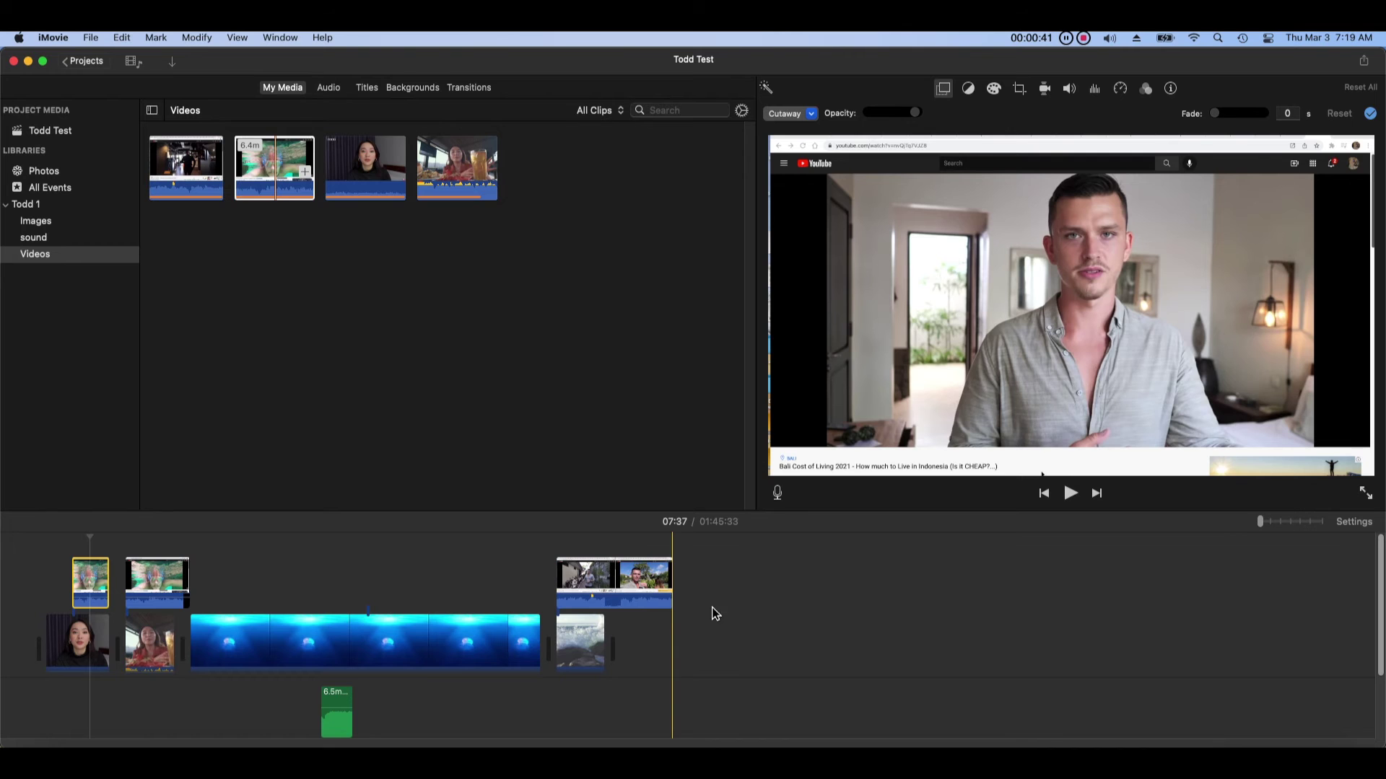
pyautogui.moveTo(540, 641); pyautogui.dragTo(248, 638)
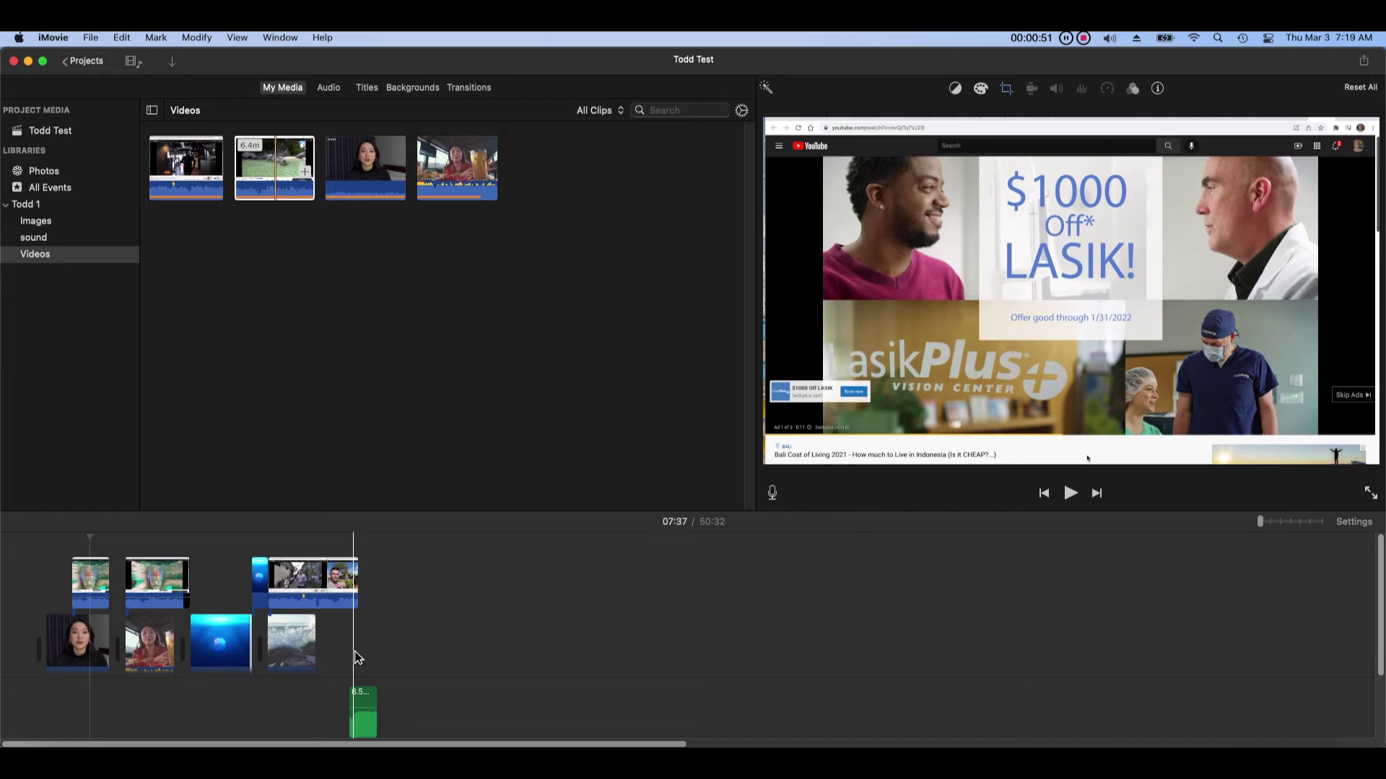
# - Examine the delete, split, freeze-frame and detach-audio commands available for the overlaid Bali clip
pyautogui.click(307, 587)
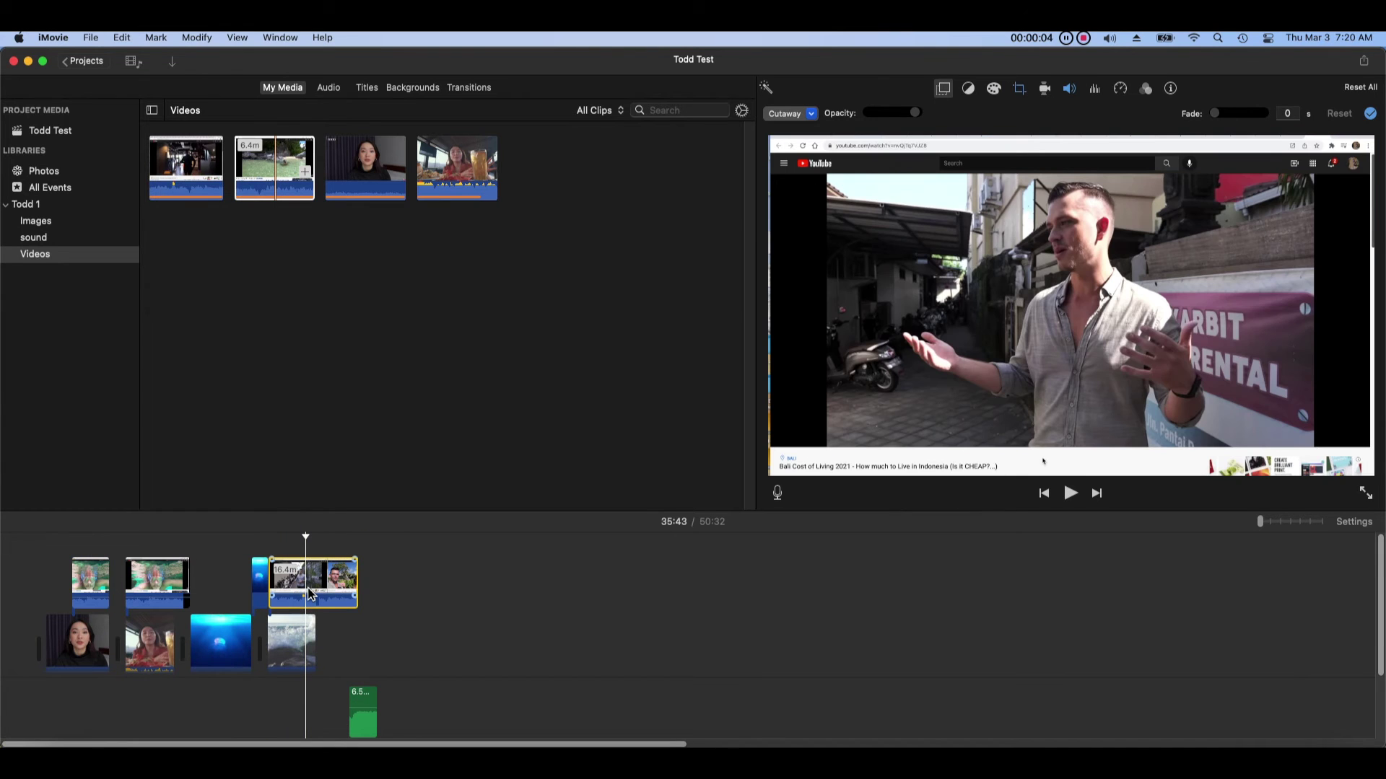
pyautogui.rightClick(310, 594)
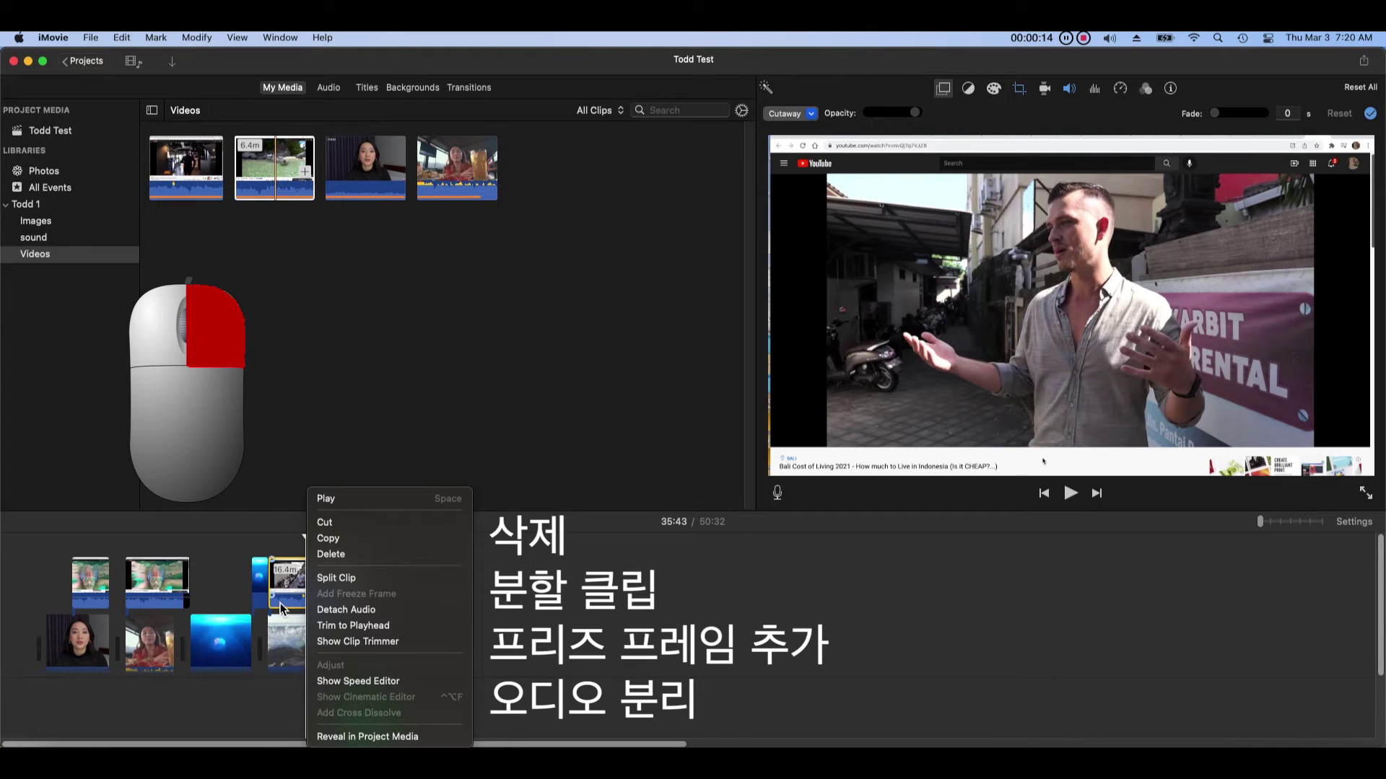
pyautogui.click(282, 610)
pyautogui.rightClick(309, 599)
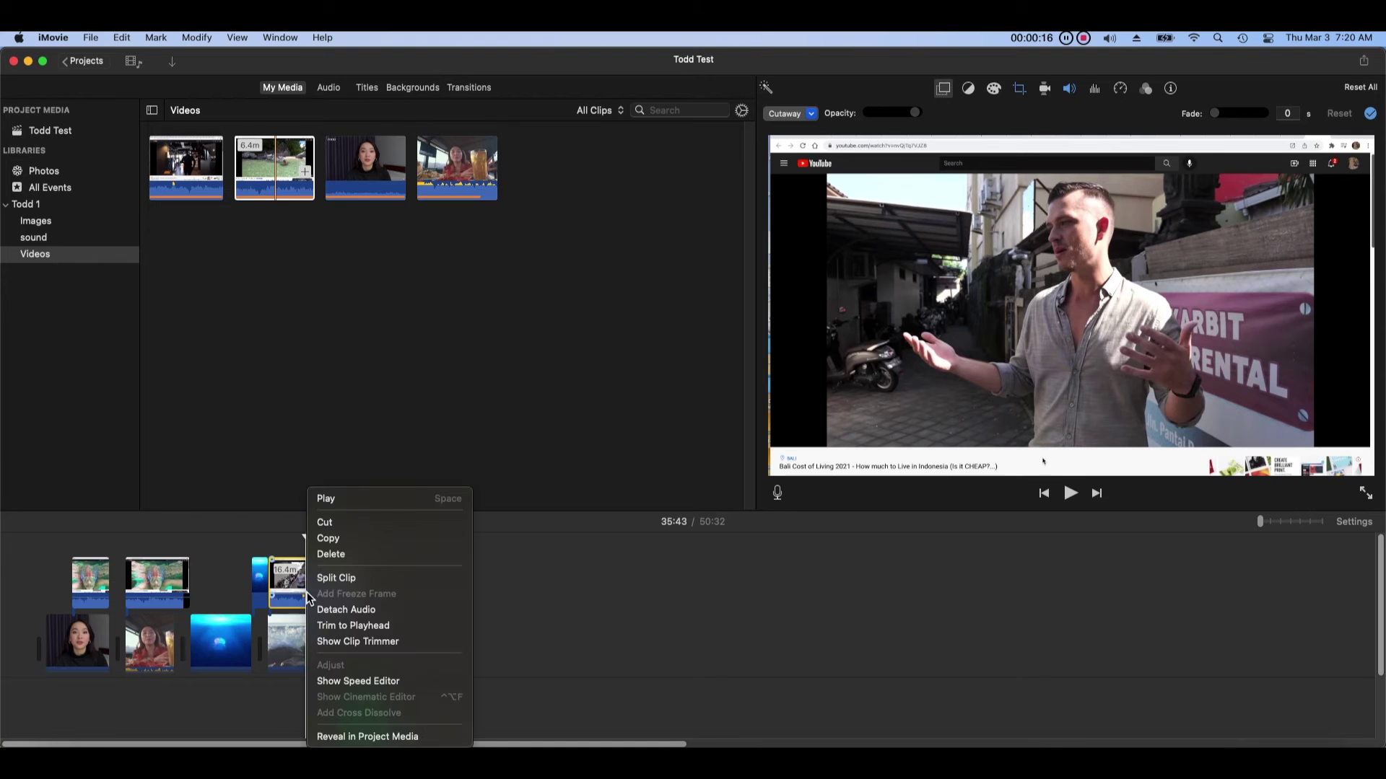
pyautogui.click(410, 609)
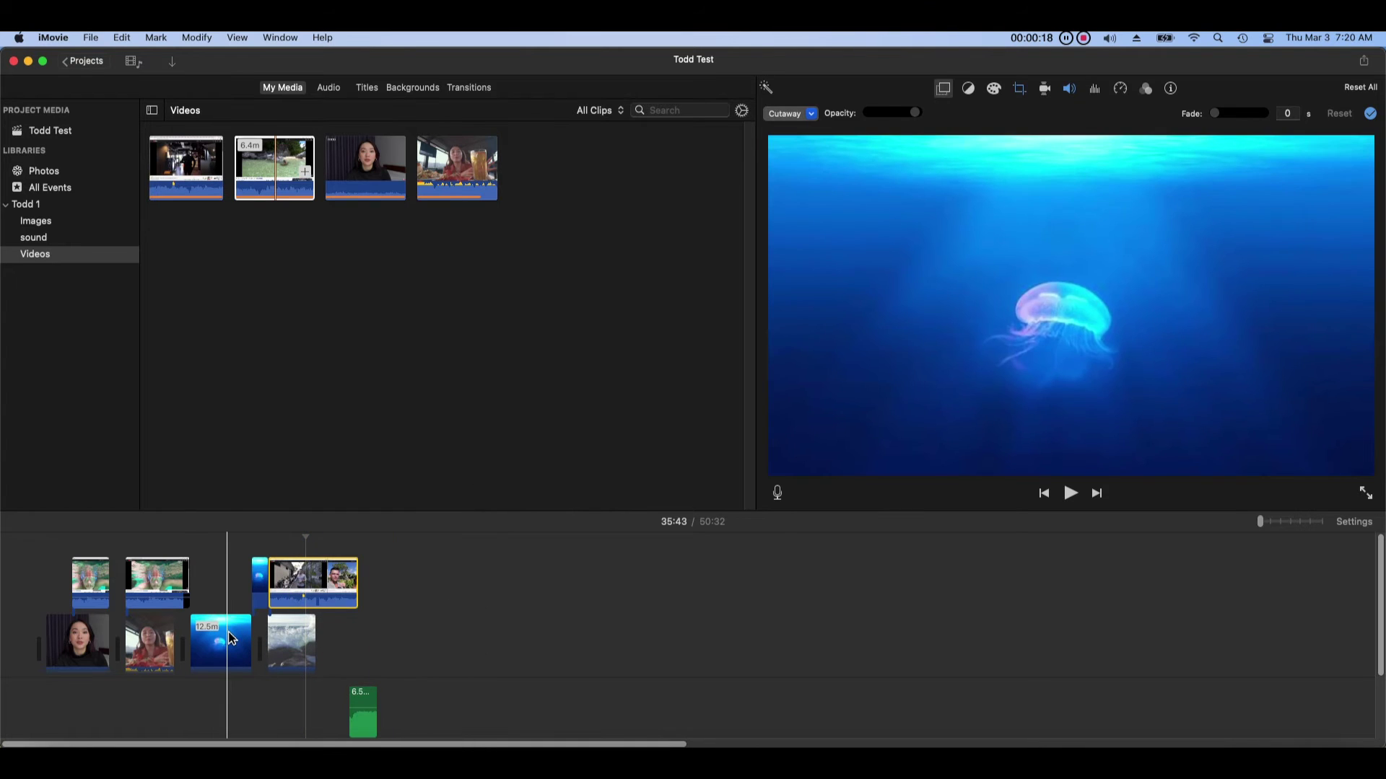
pyautogui.click(196, 38)
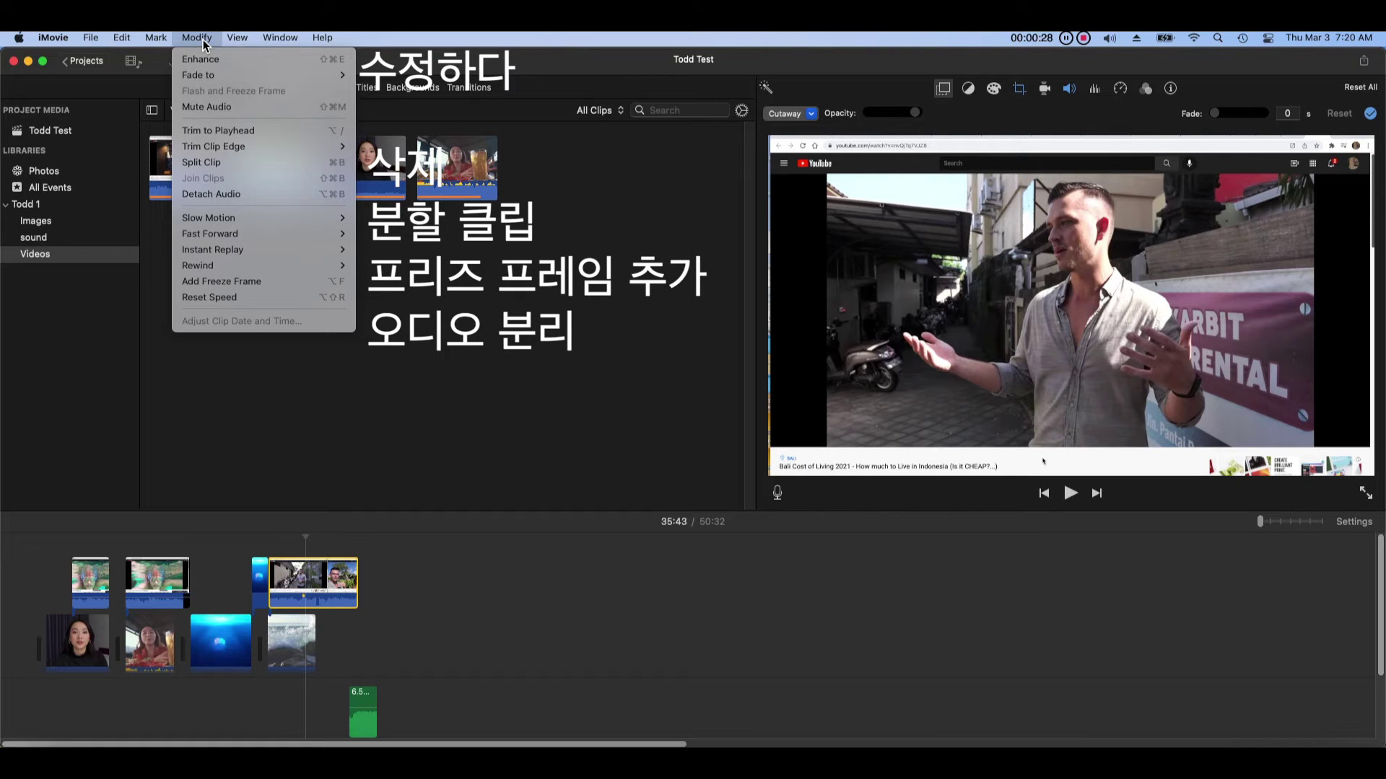
pyautogui.click(419, 575)
# - Delete all overlay clips along with the jellyfish and wave images from the timeline
pyautogui.click(379, 594)
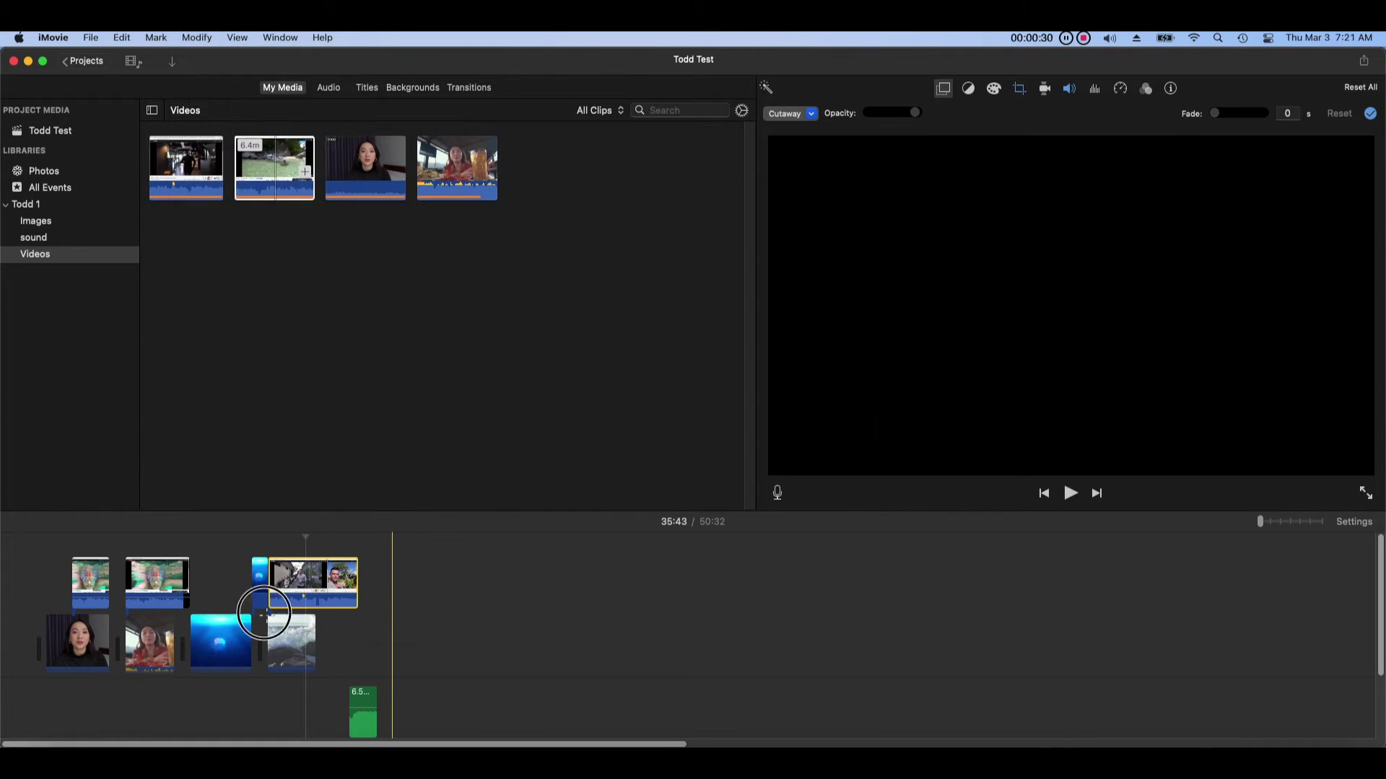
pyautogui.click(80, 605)
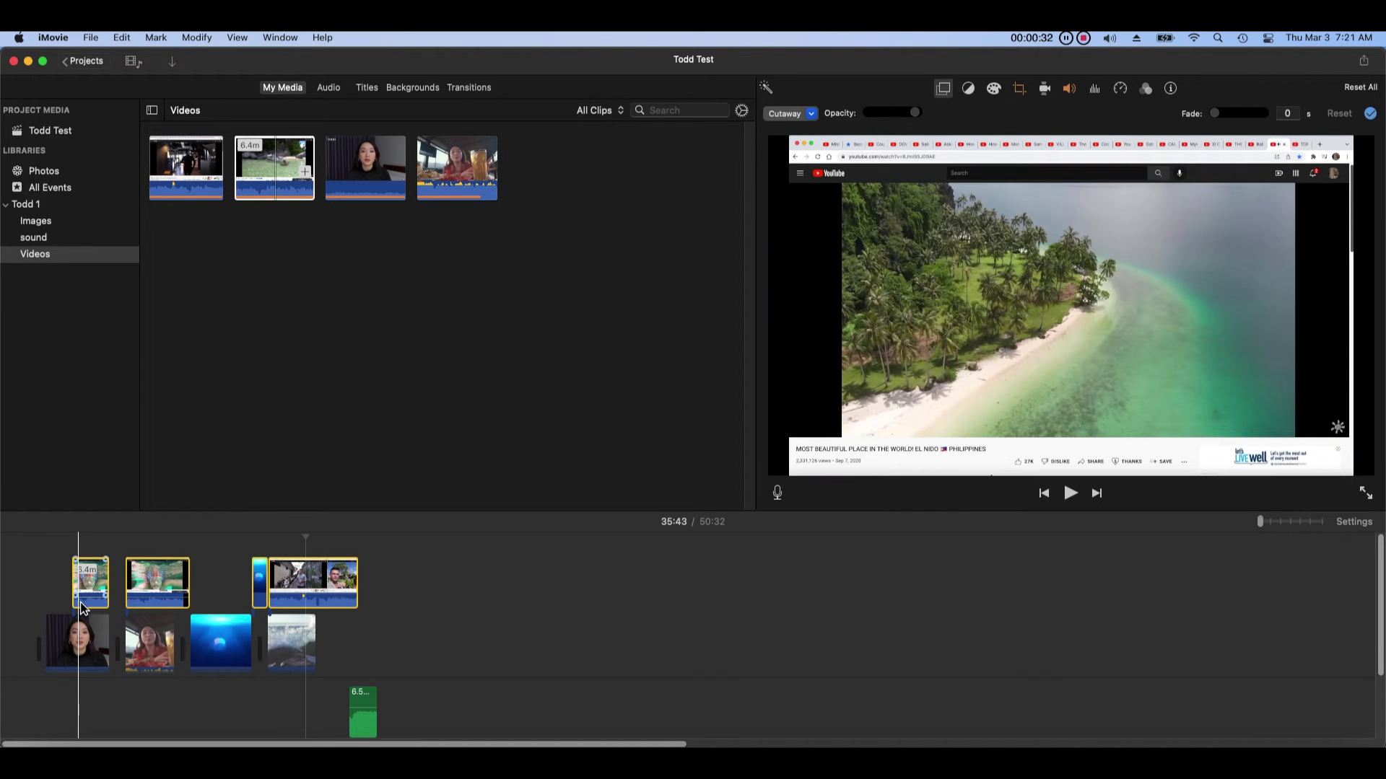
pyautogui.press('Delete')
pyautogui.click(392, 699)
pyautogui.moveTo(399, 678); pyautogui.dragTo(166, 595)
pyautogui.press('Delete')
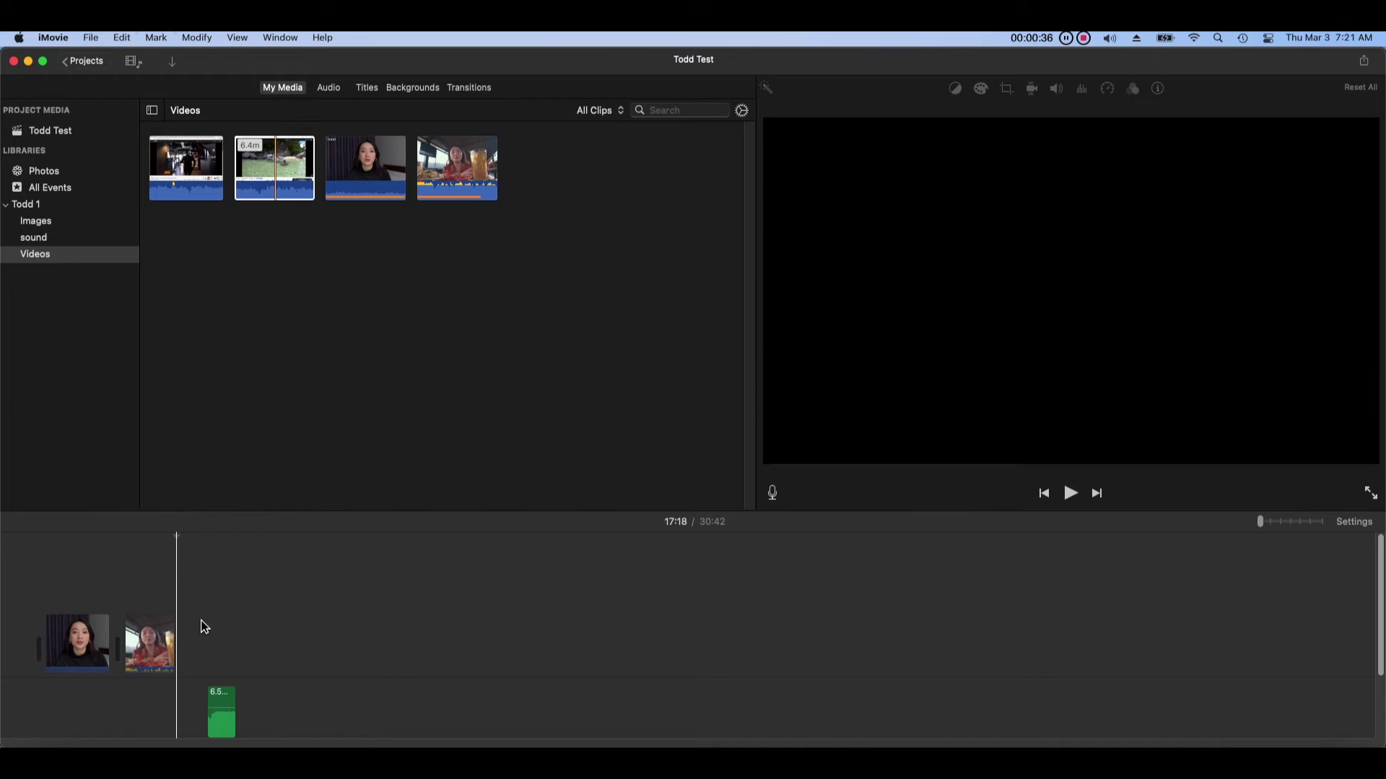
# - Delete the two sound clips attached beneath the videos and the 6.5m background music clip
pyautogui.press('alt+super+b')
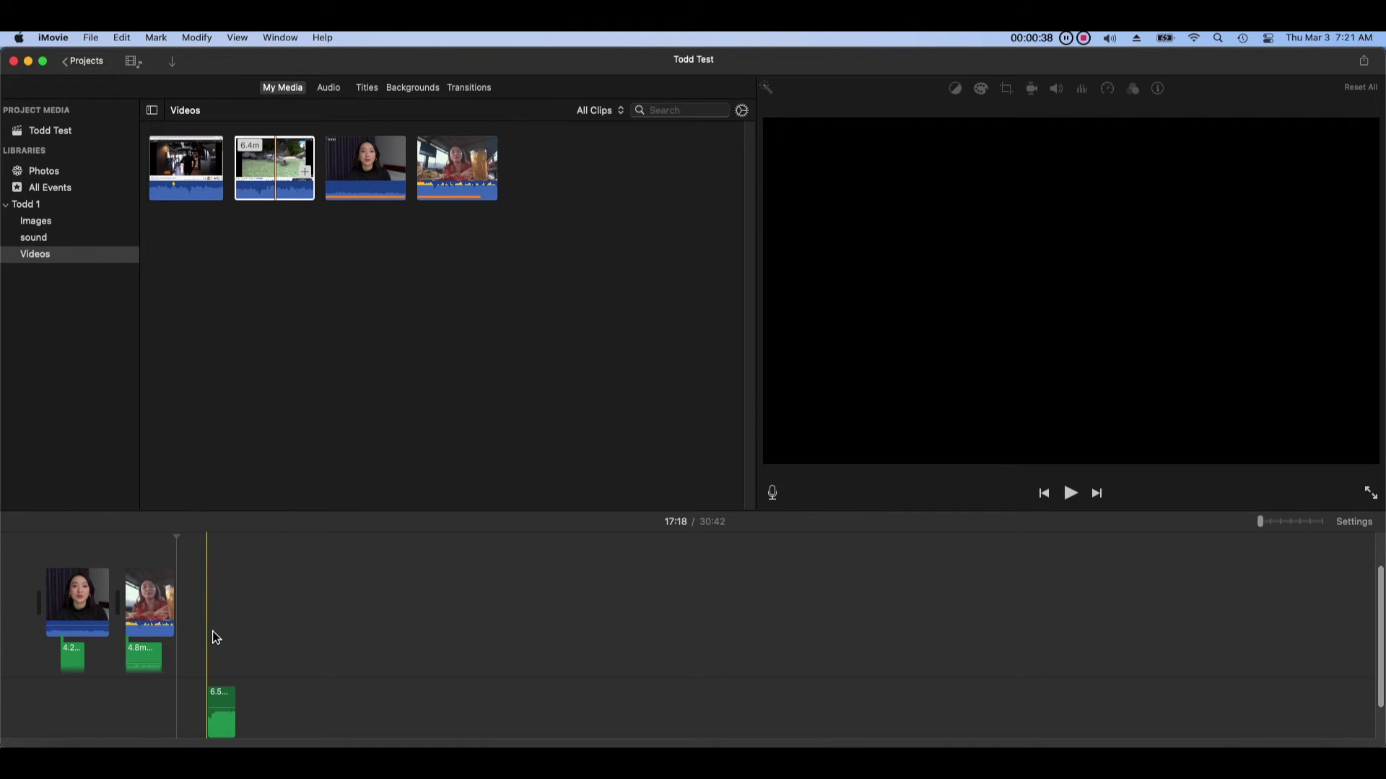
pyautogui.moveTo(242, 677); pyautogui.dragTo(44, 639)
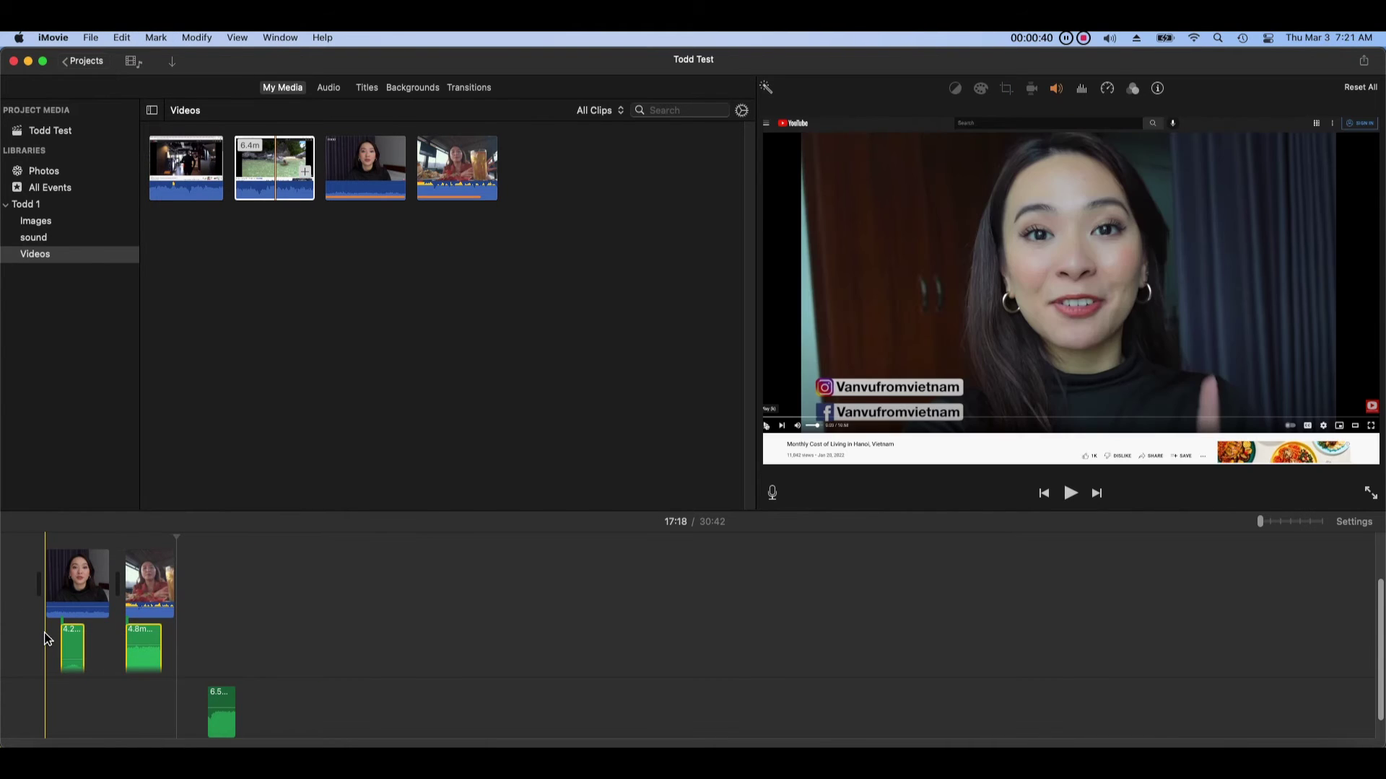
pyautogui.press('Delete')
pyautogui.click(211, 710)
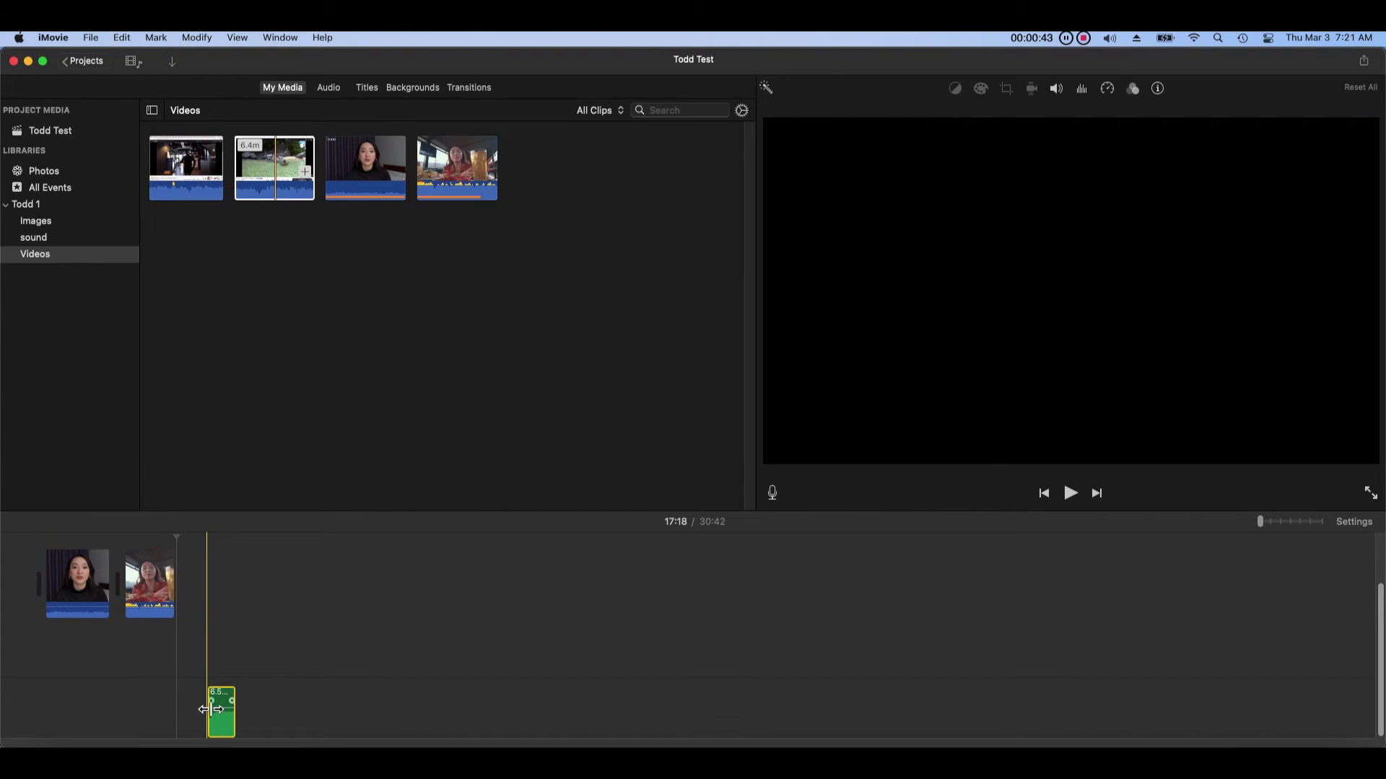
pyautogui.press('Delete')
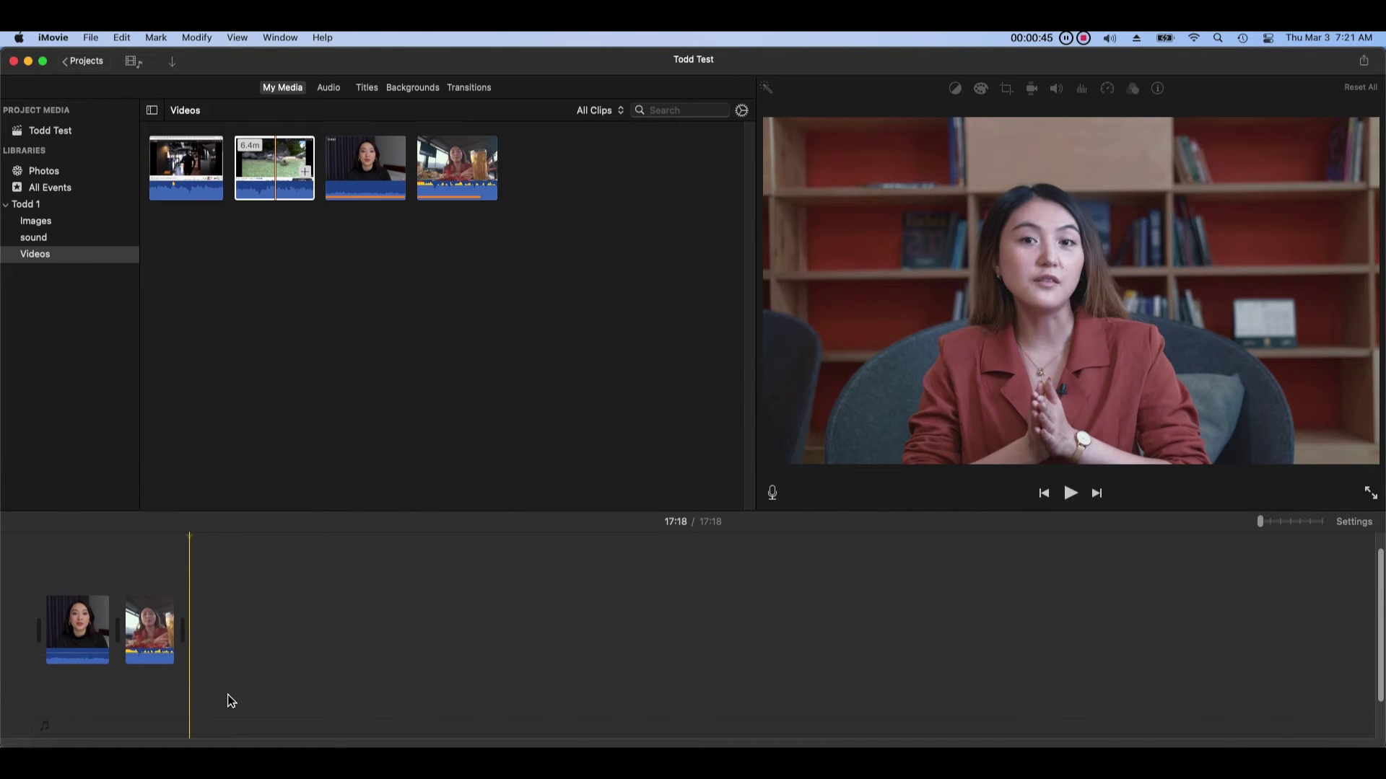
# - Split the Vietnam -2 clip in the timeline at about 03:35
pyautogui.click(1279, 523)
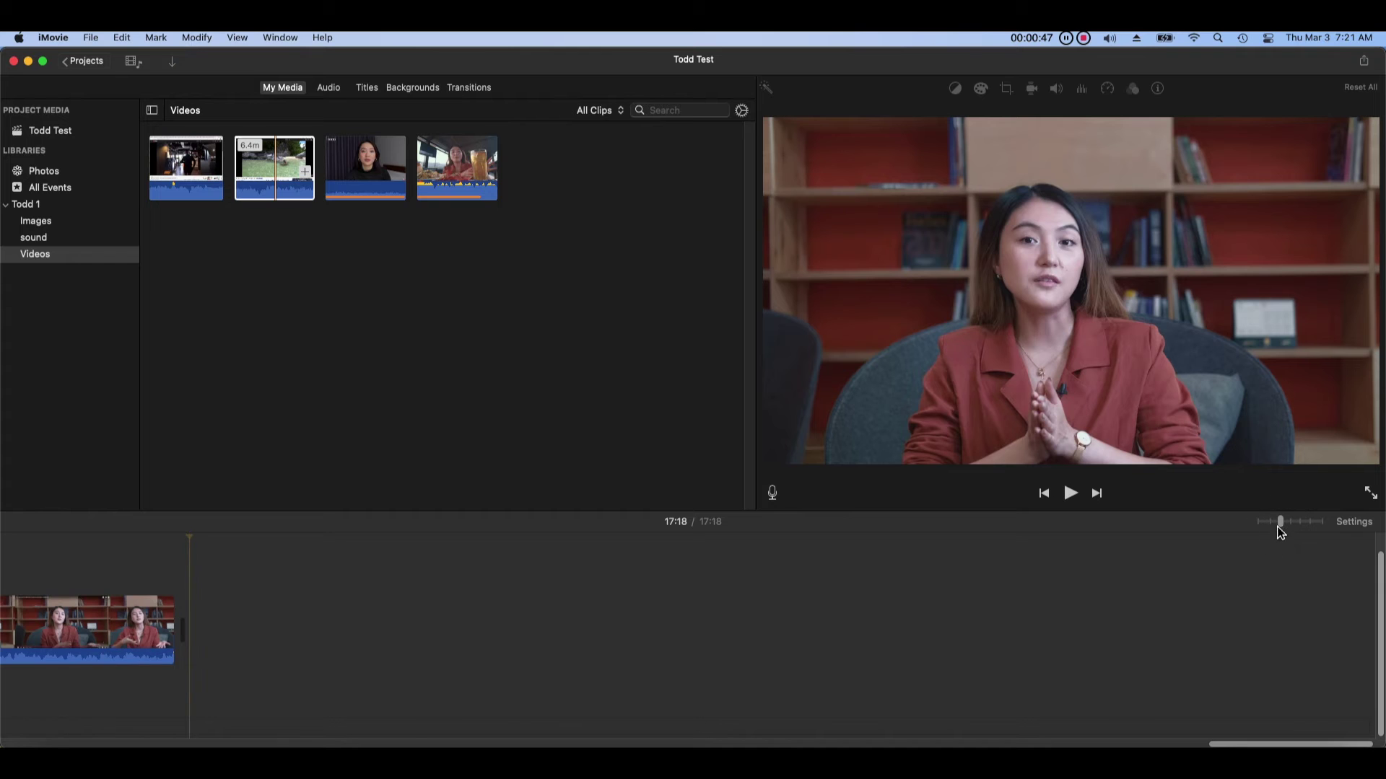
pyautogui.moveTo(1241, 744); pyautogui.dragTo(252, 744)
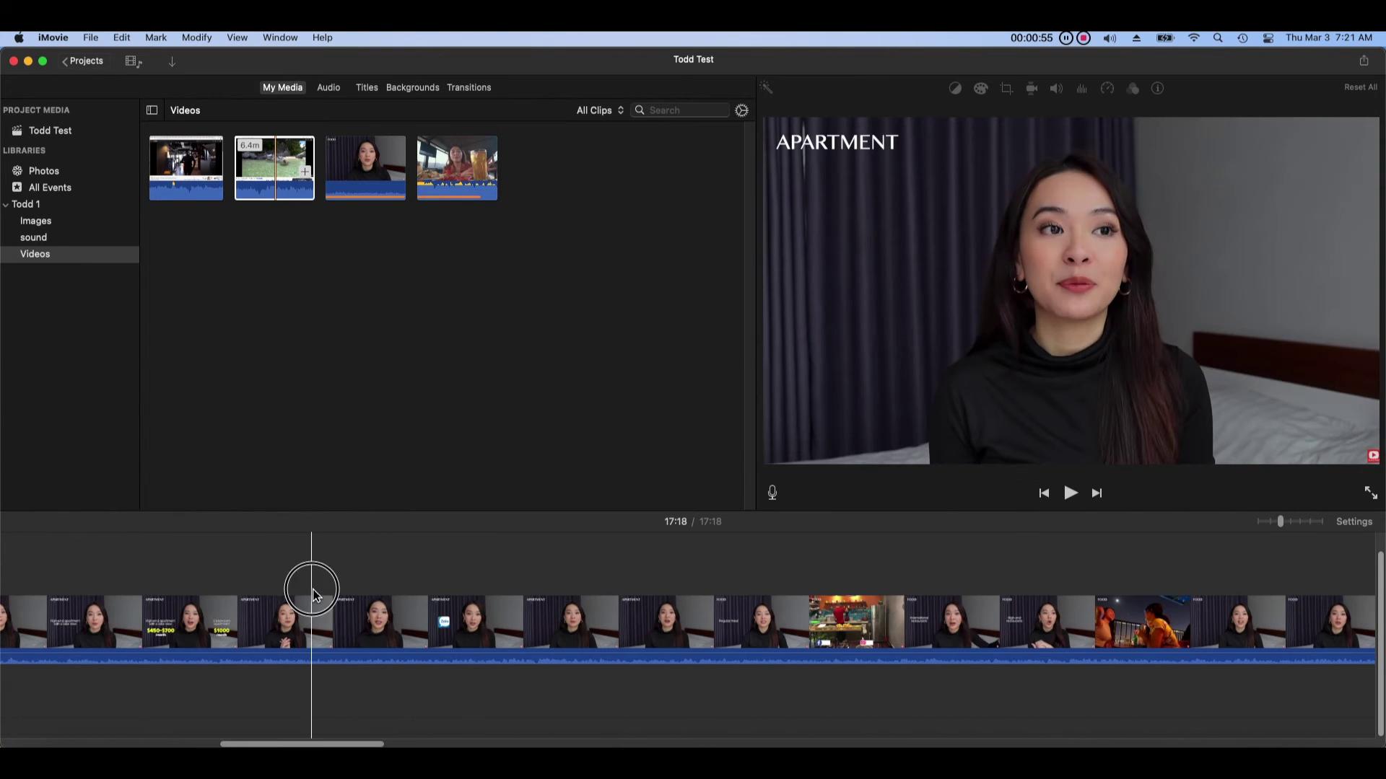
pyautogui.click(310, 588)
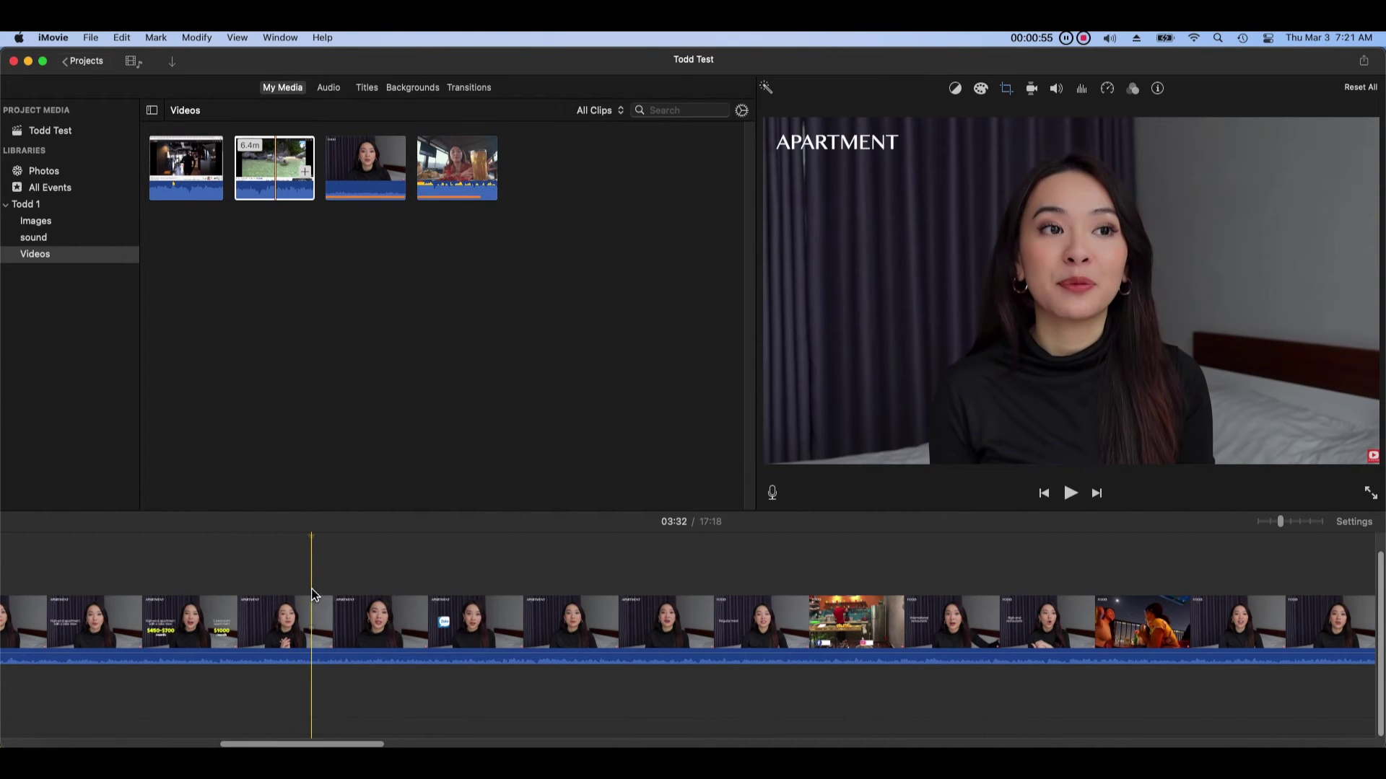
pyautogui.rightClick(339, 588)
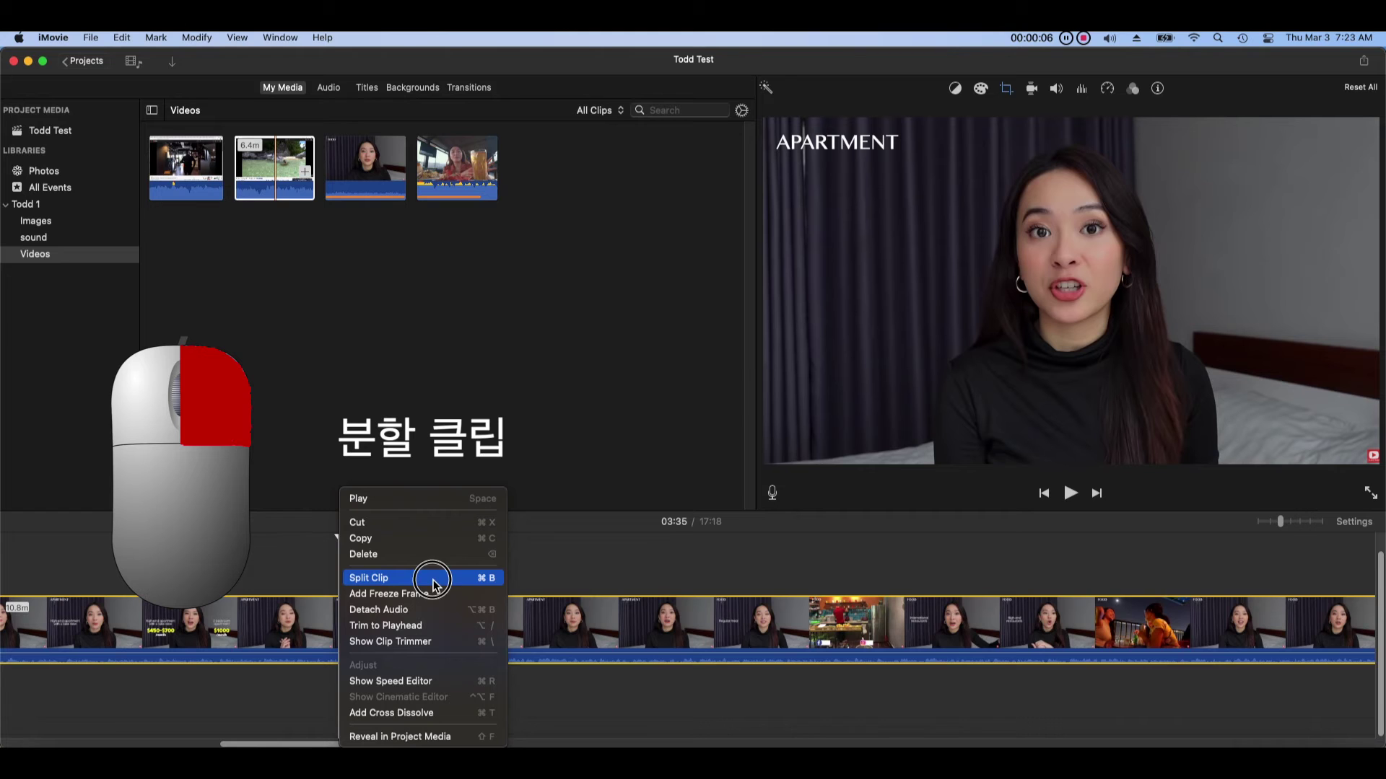
pyautogui.click(433, 579)
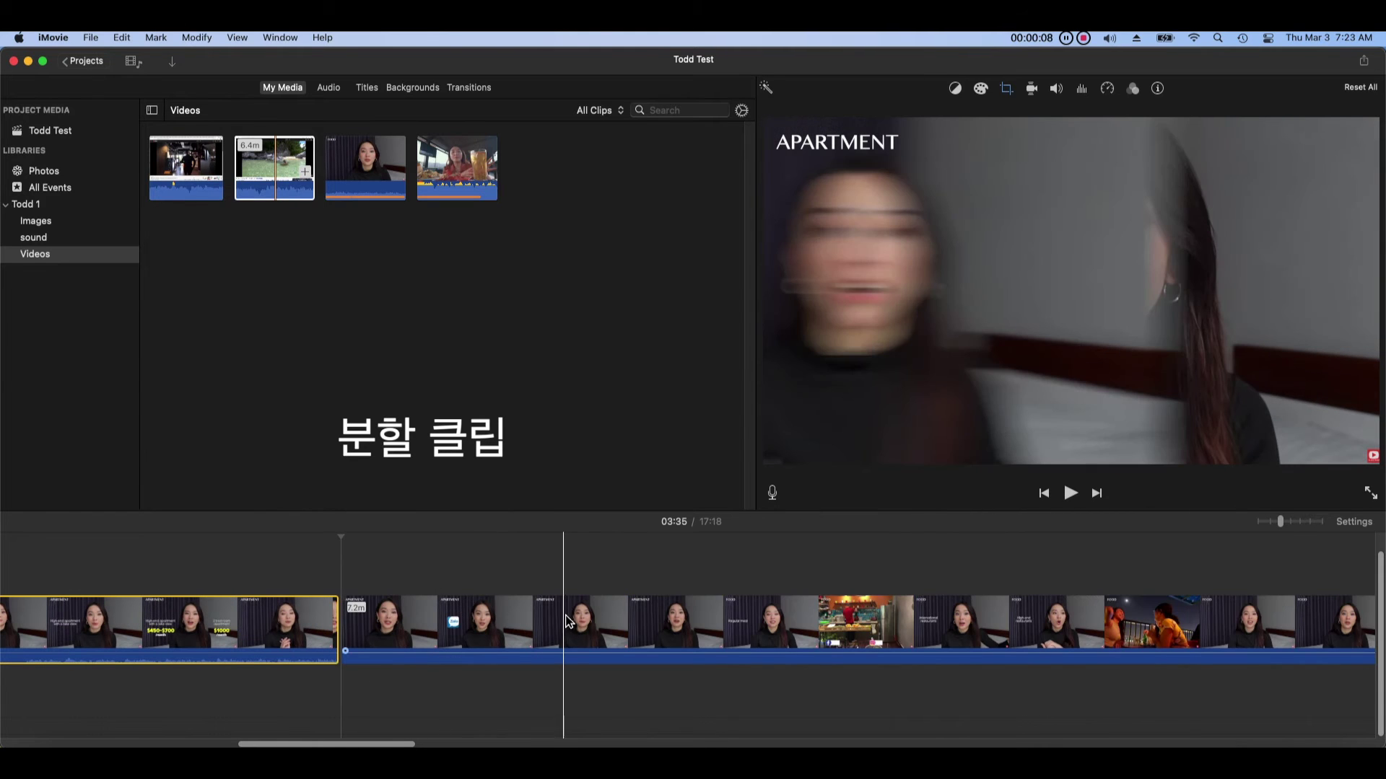
# - Split the Vietnam -2 clip again at about 03:58, and lift the isolated segment above the main track and return it to its gap
pyautogui.rightClick(568, 623)
pyautogui.click(607, 580)
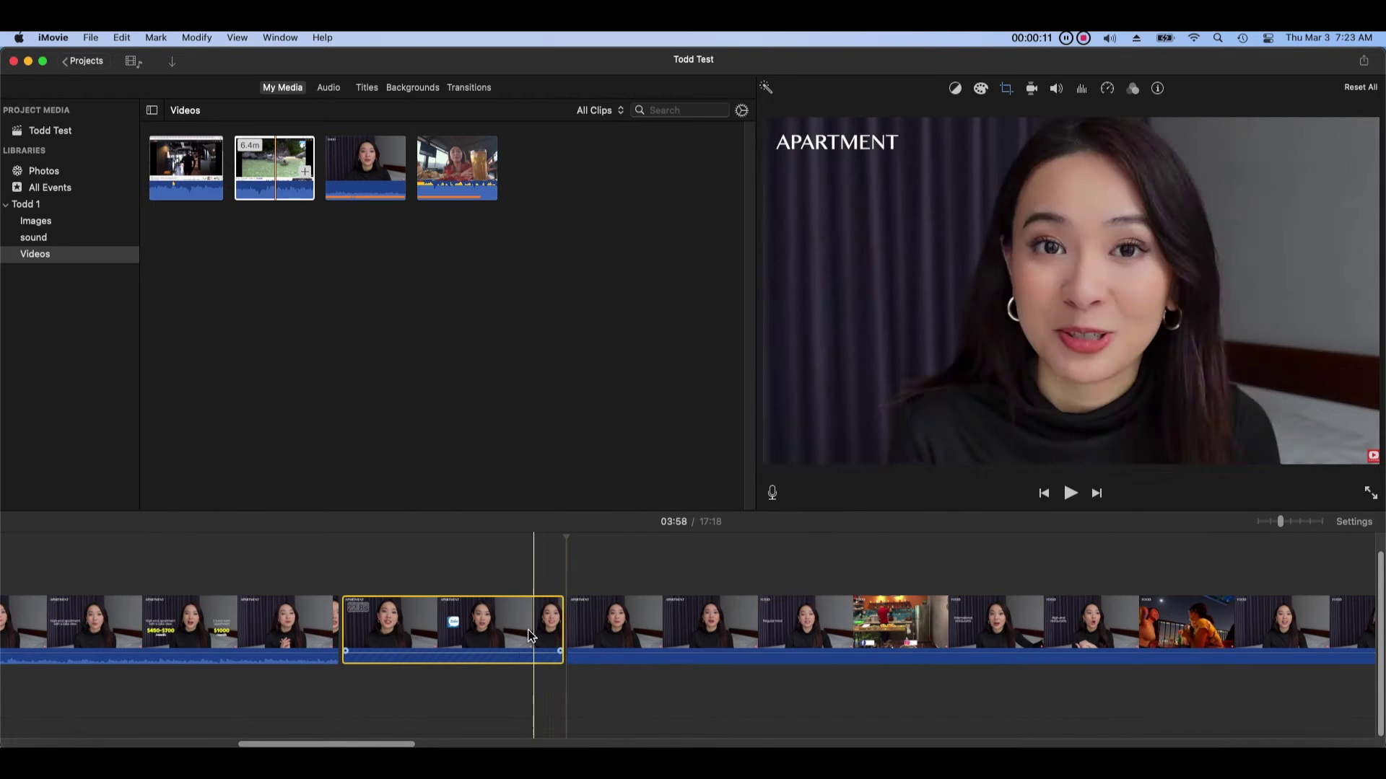
pyautogui.moveTo(523, 635); pyautogui.dragTo(613, 576)
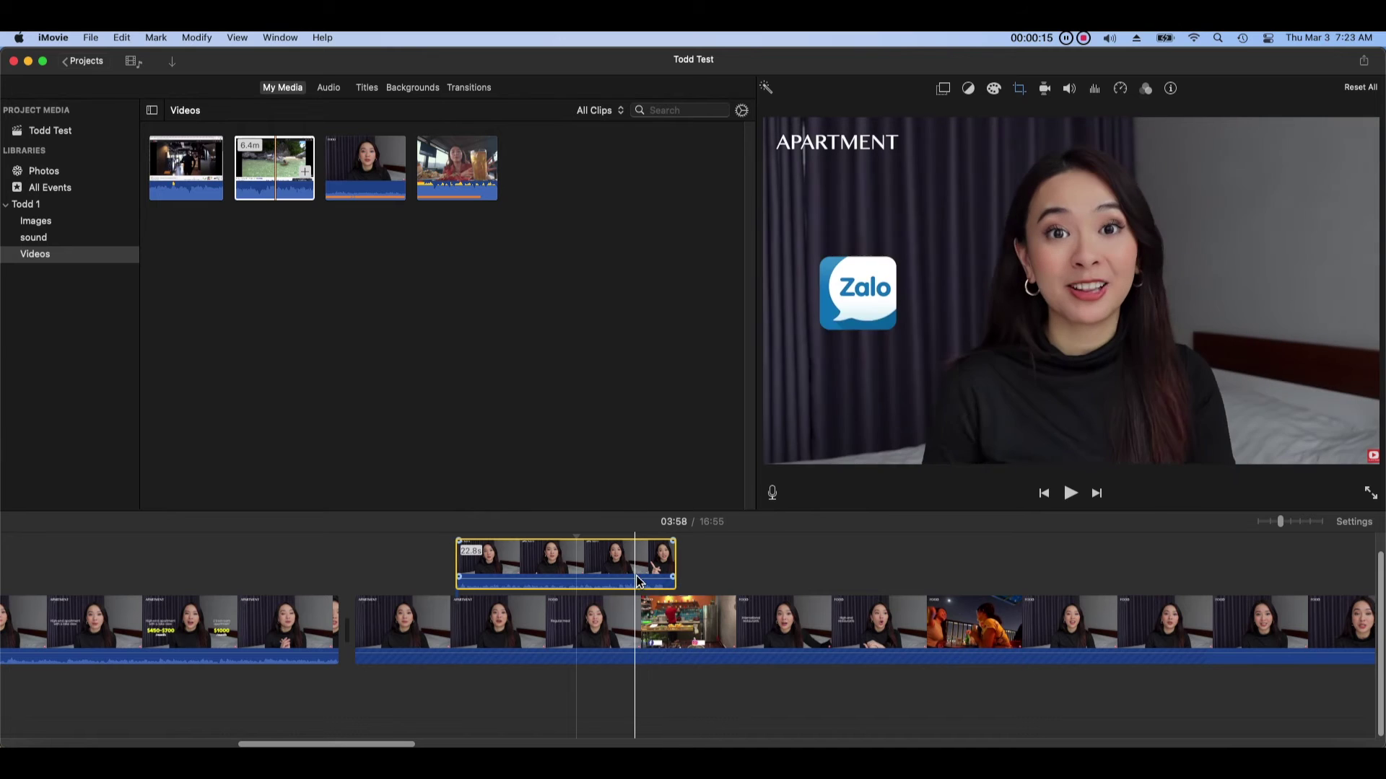
pyautogui.moveTo(635, 575); pyautogui.dragTo(474, 619)
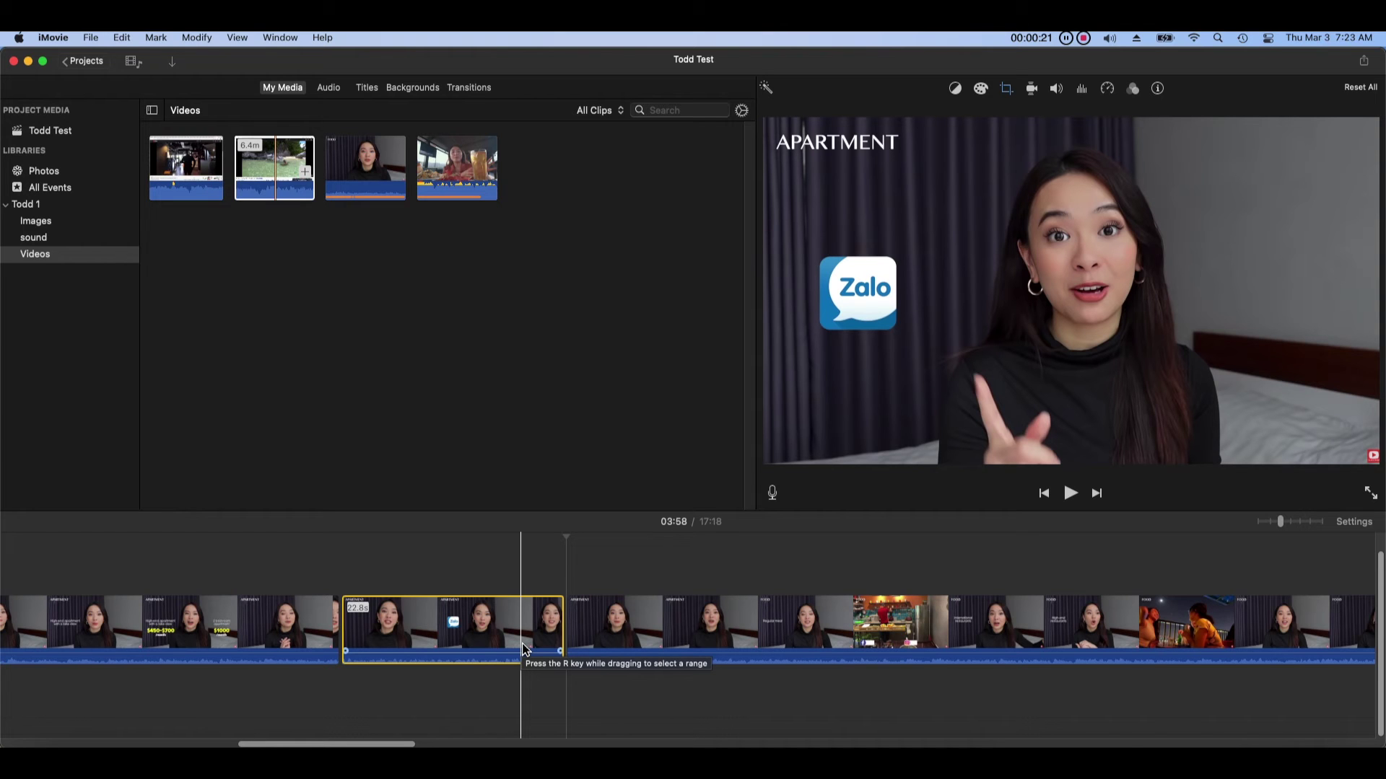
# - Delete the isolated 22.8 s segment between the two cuts in the Vietnam -2 clip
pyautogui.rightClick(403, 619)
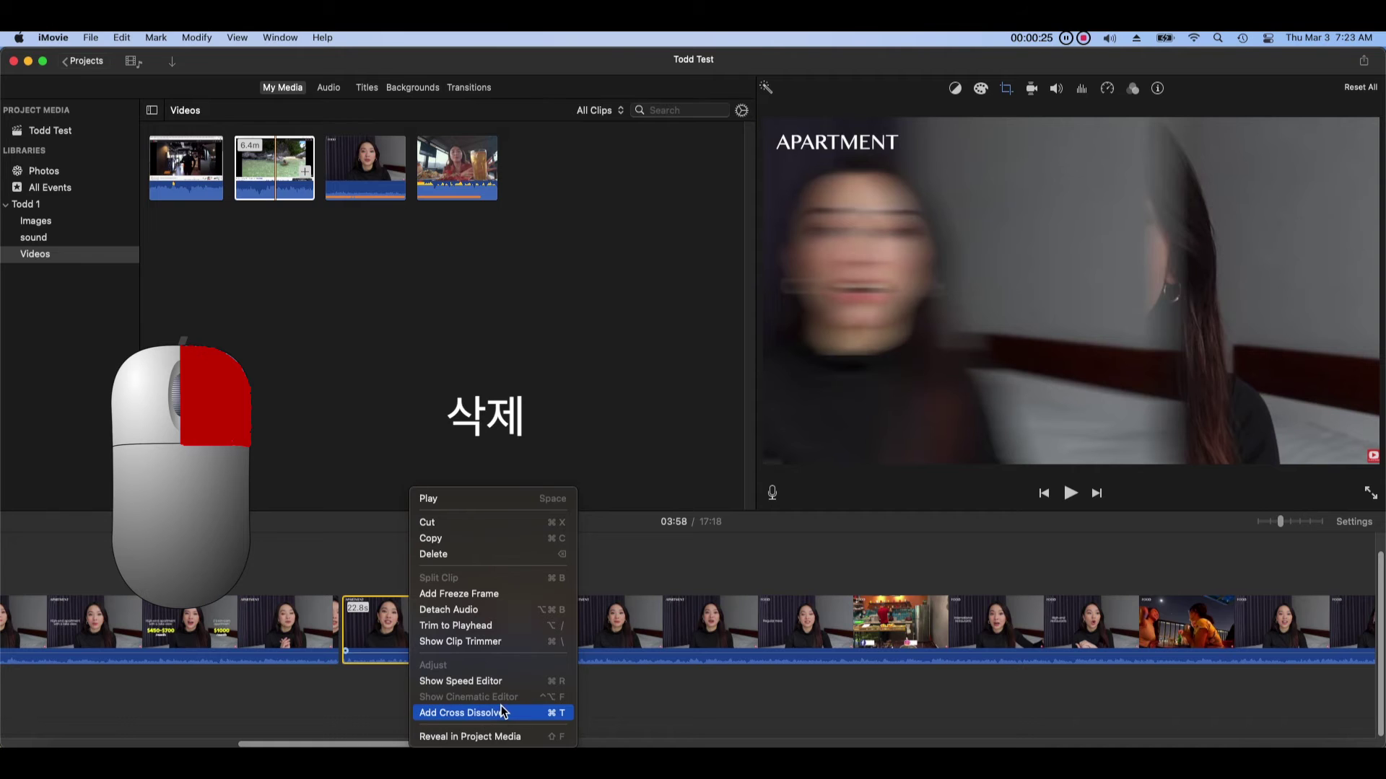
pyautogui.click(503, 560)
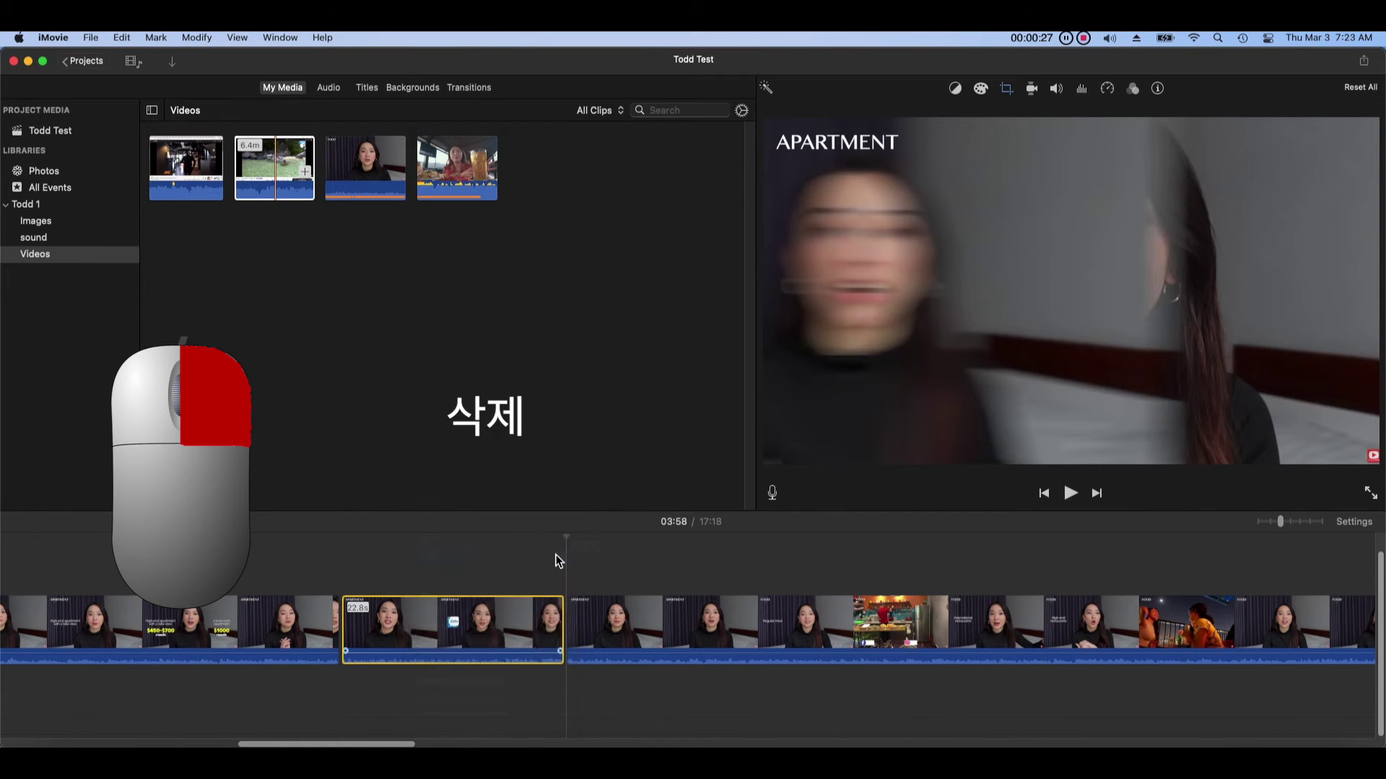
# - Split the clip after the gap at about 03:59 and delete the part before the cut
pyautogui.click(591, 608)
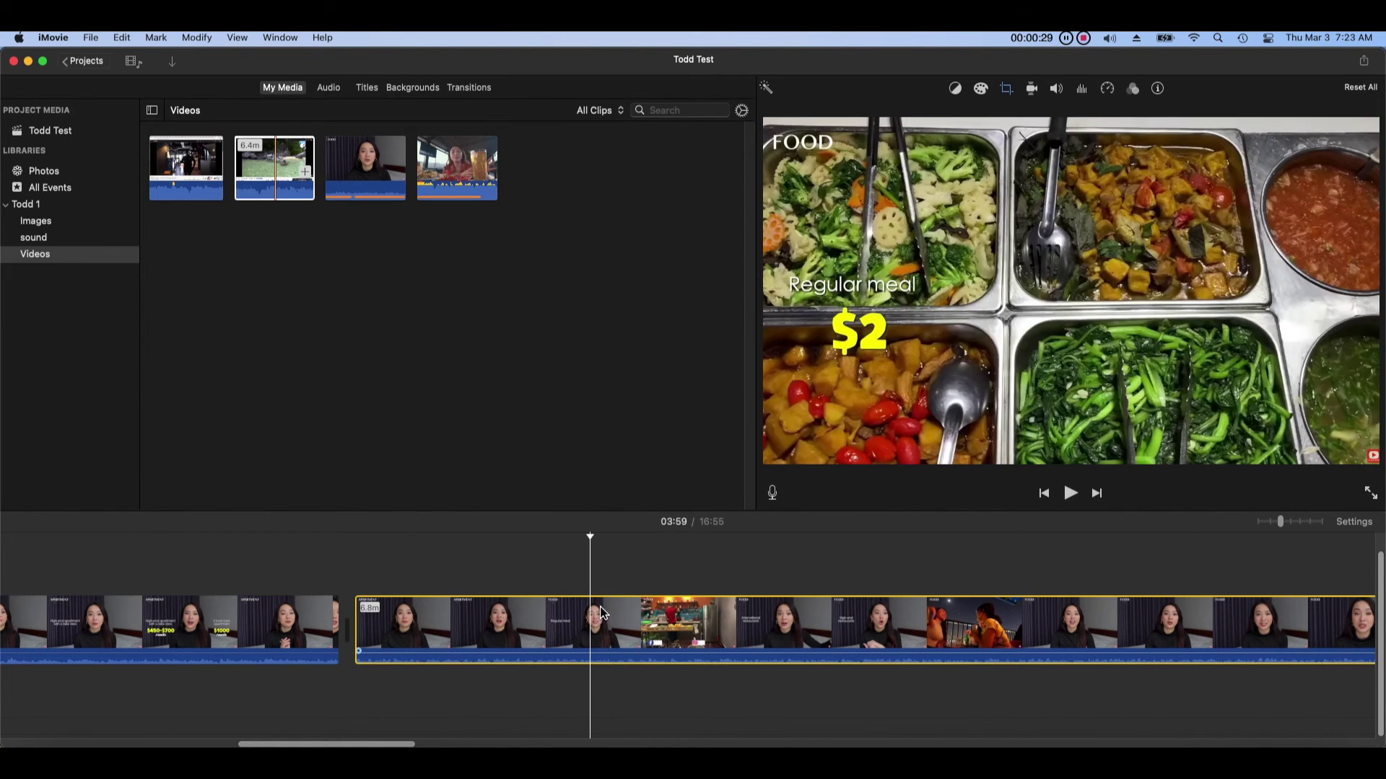
pyautogui.rightClick(605, 610)
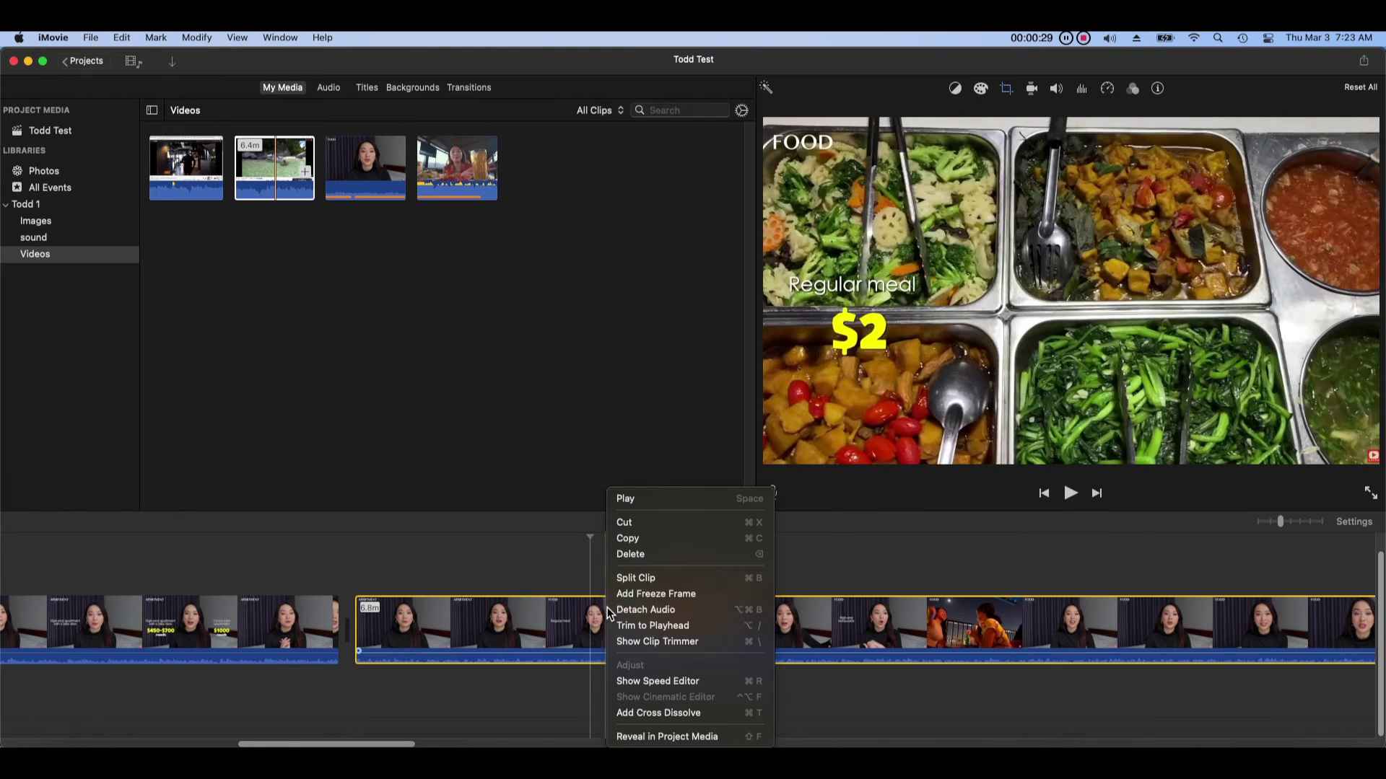
pyautogui.click(643, 578)
pyautogui.rightClick(542, 629)
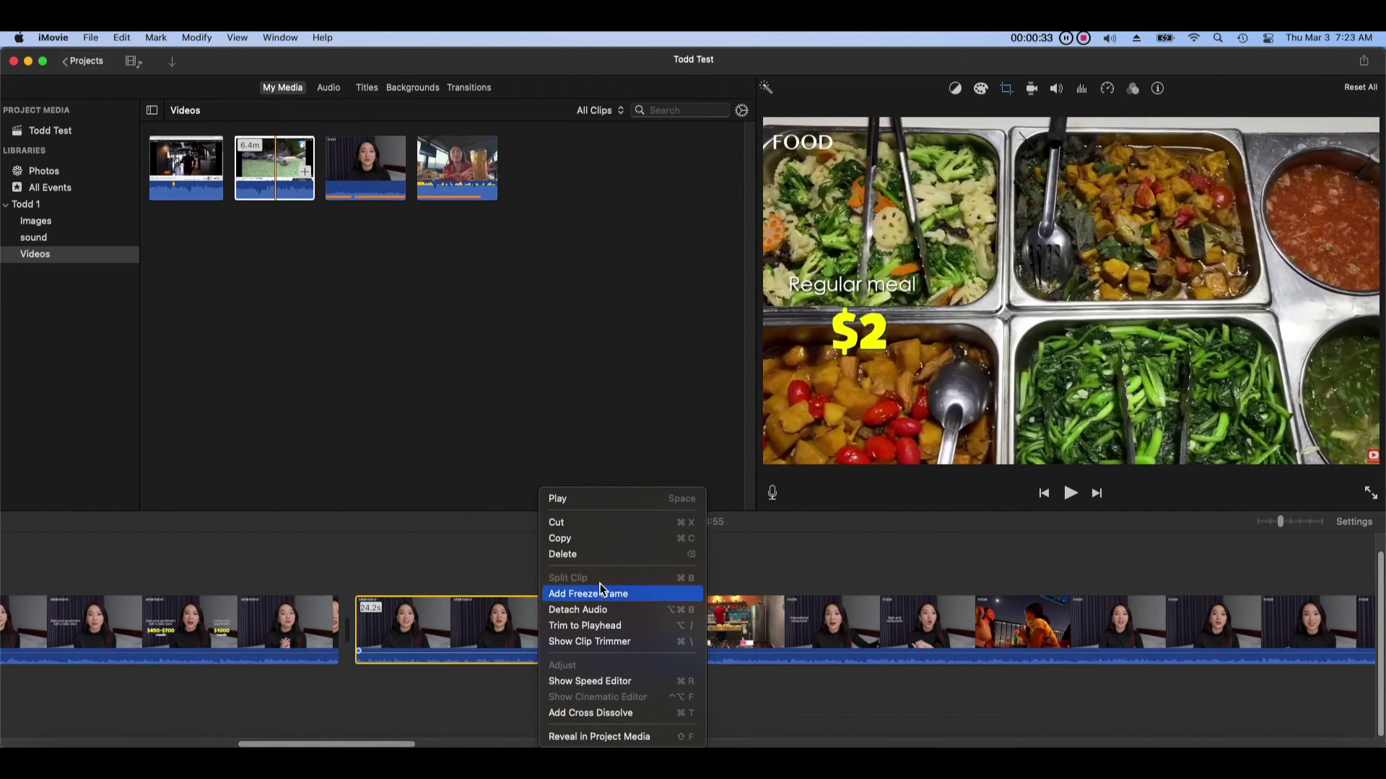
pyautogui.click(643, 557)
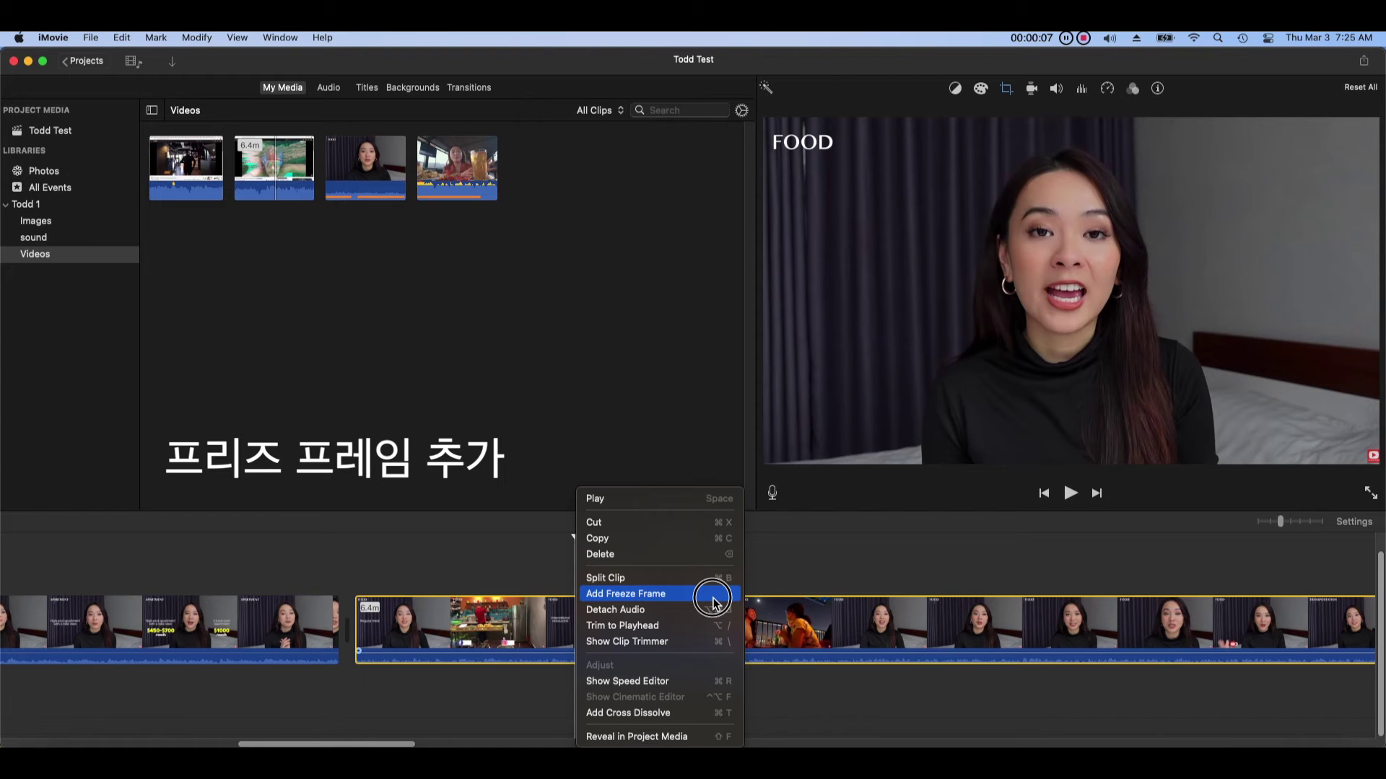
# - Add a freeze frame to the FOOD clip at about 03:58 and stretch its duration to 29.6 s
pyautogui.click(712, 599)
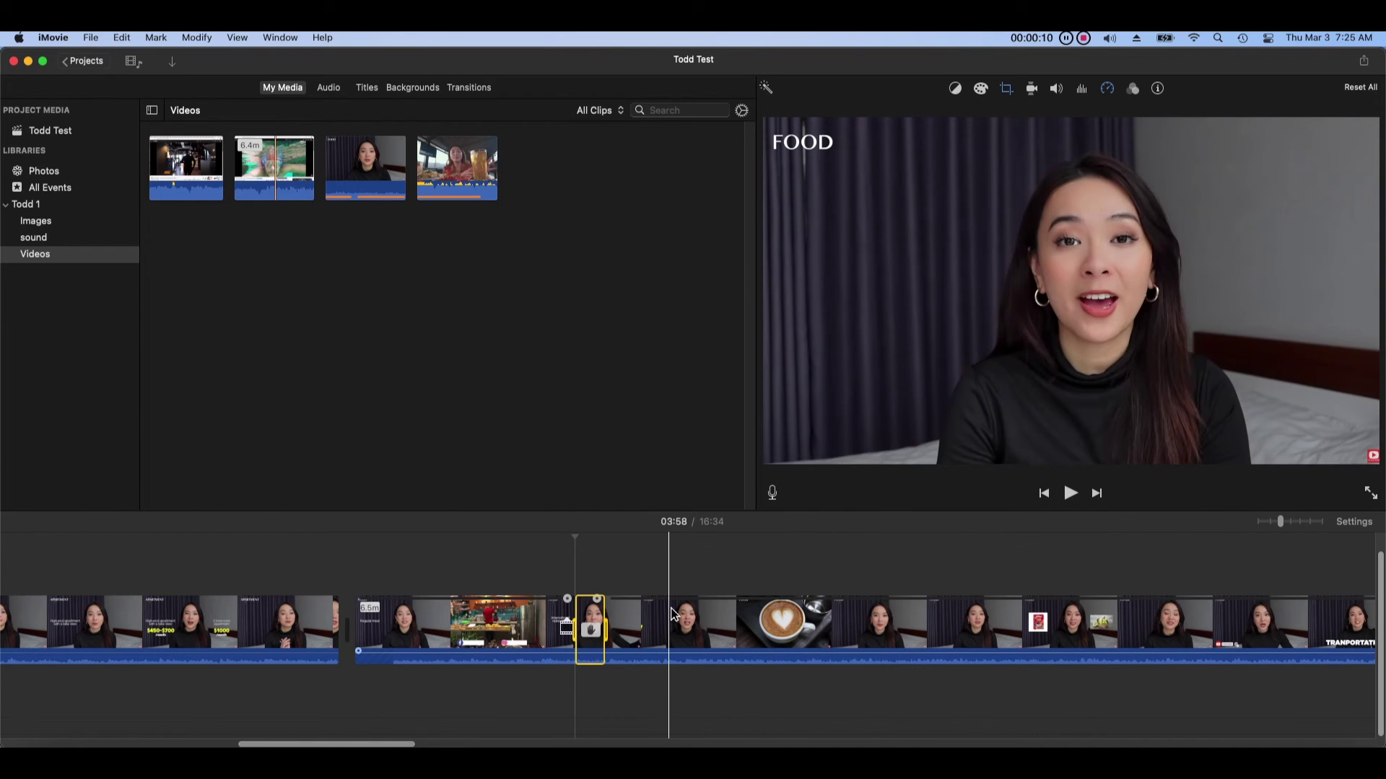
pyautogui.click(599, 603)
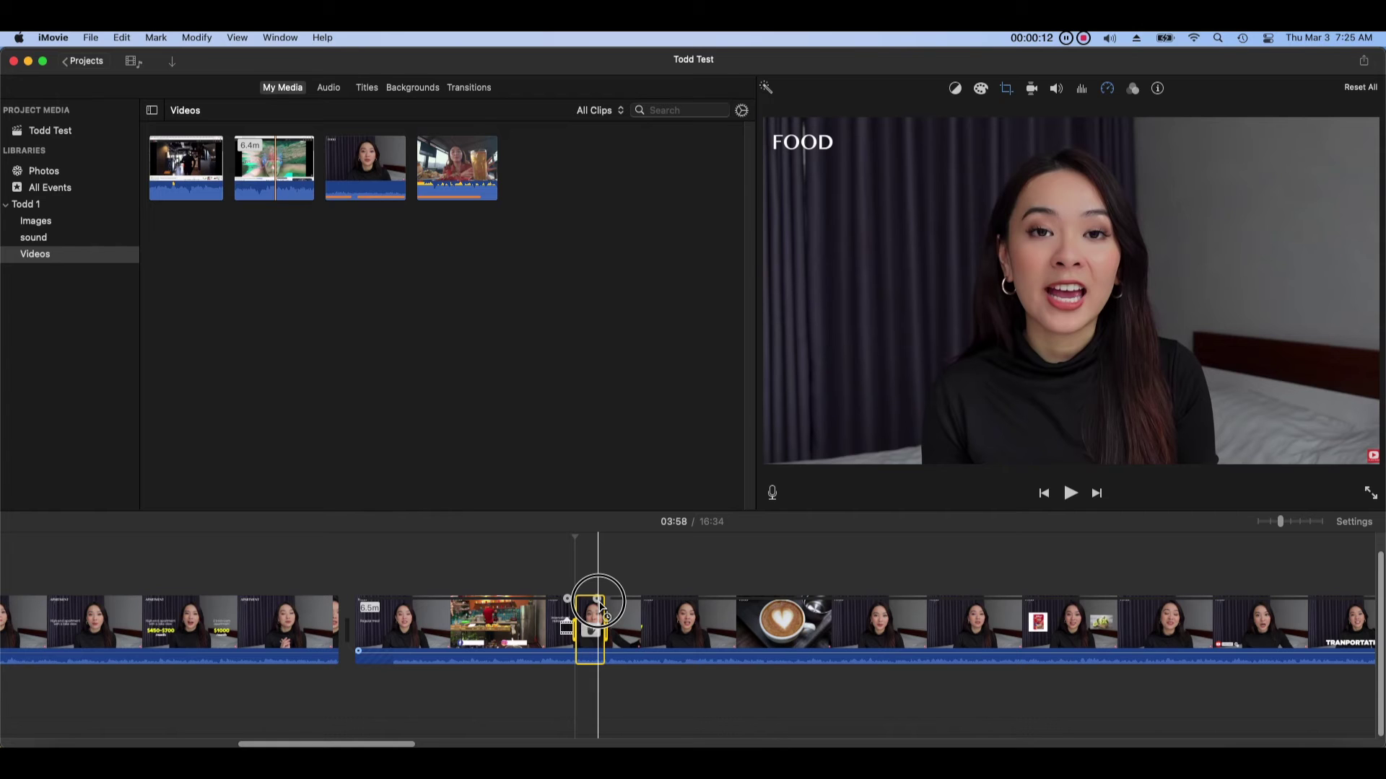
pyautogui.moveTo(600, 612); pyautogui.dragTo(858, 619)
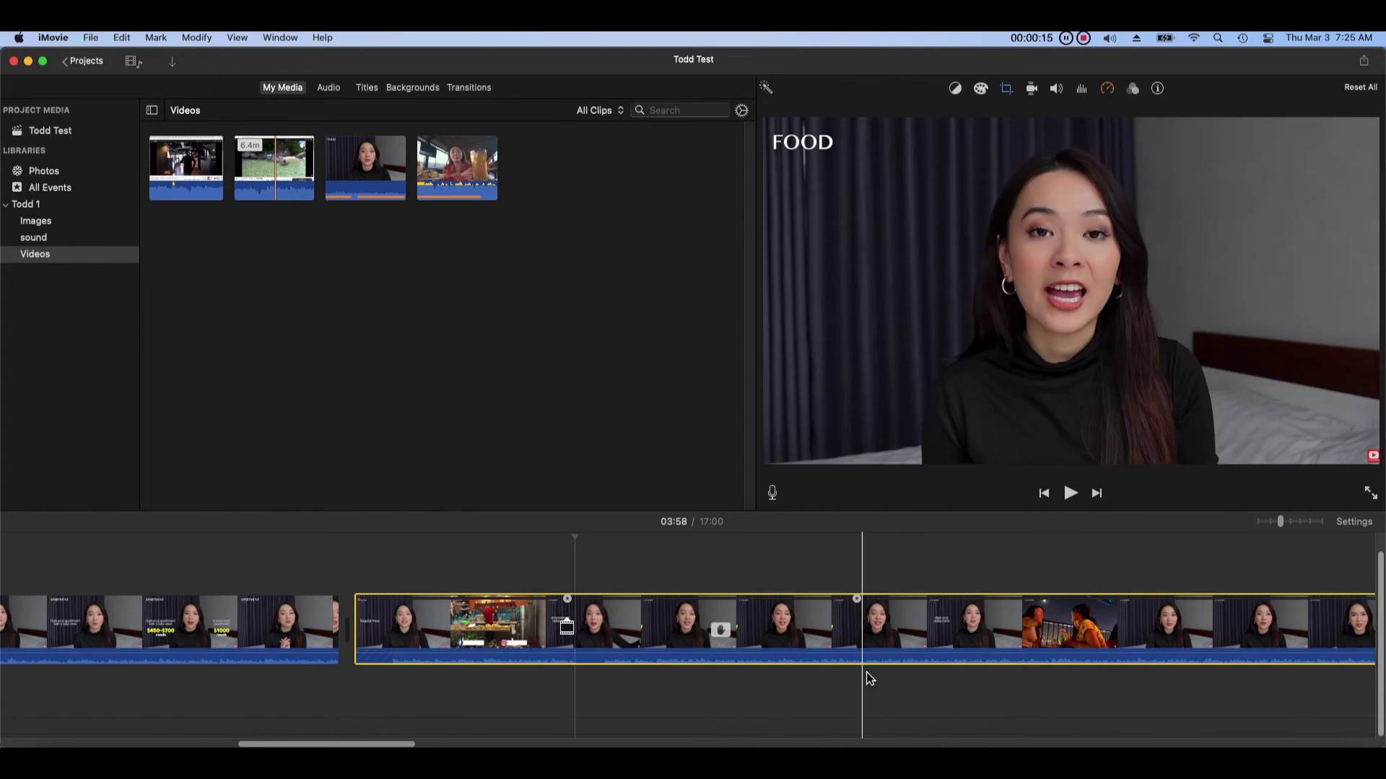
# - Select the freeze frame section of the clip and show its speed and duration settings
pyautogui.click(735, 537)
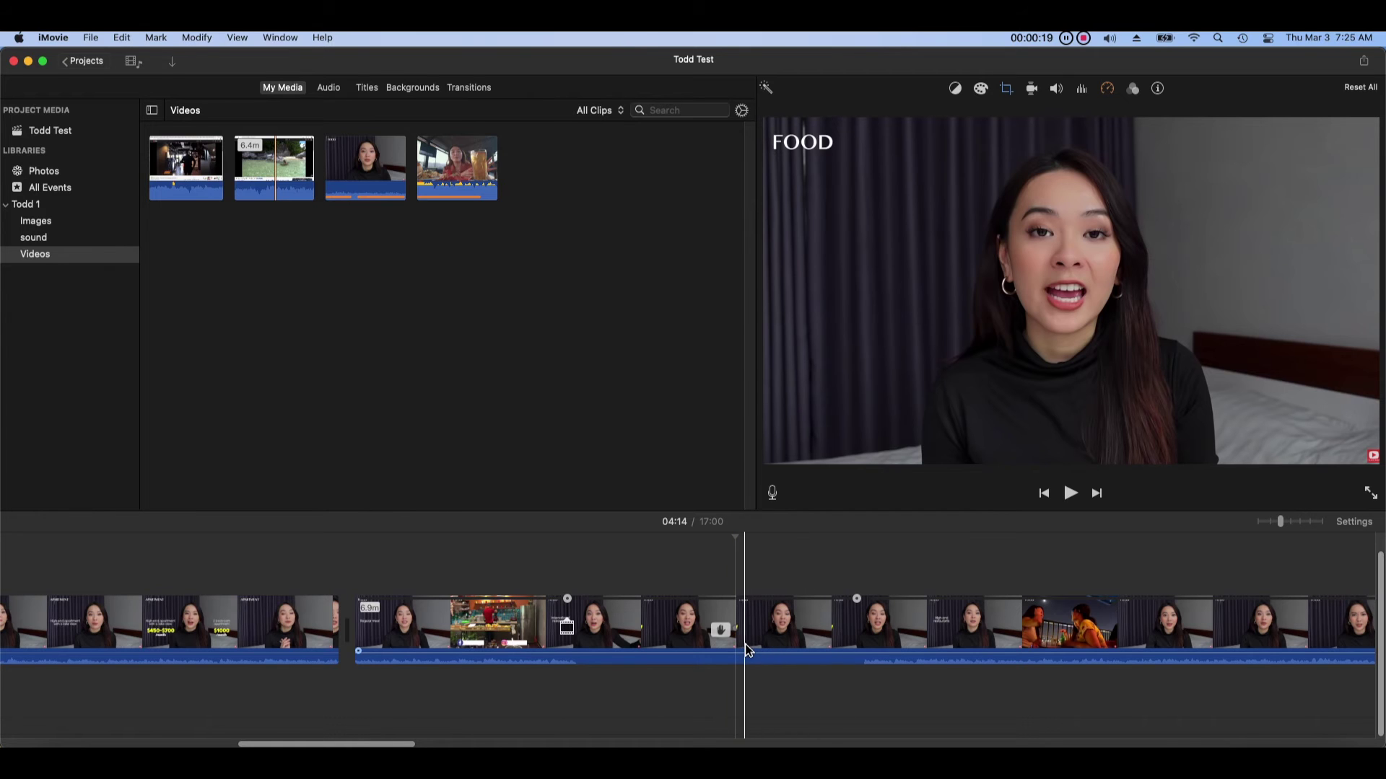
pyautogui.click(775, 641)
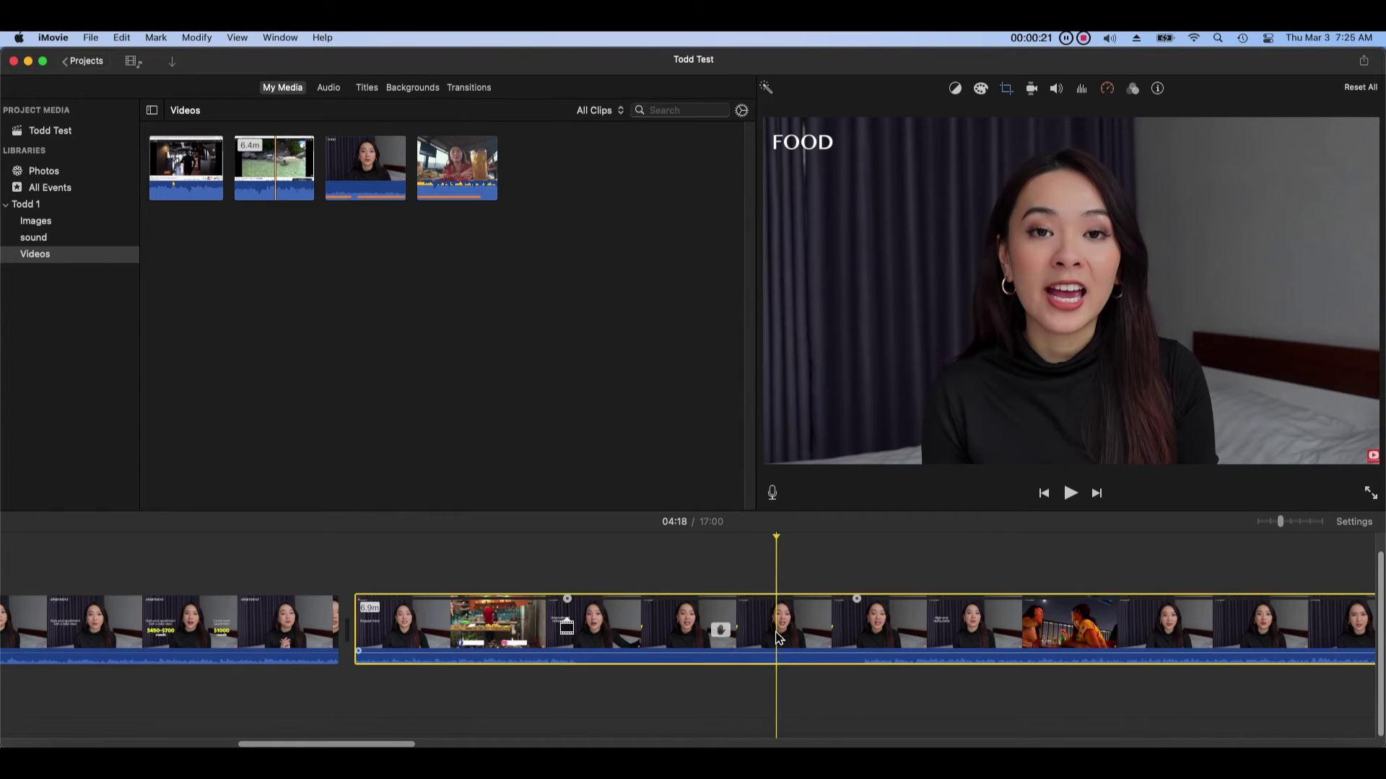
pyautogui.click(718, 639)
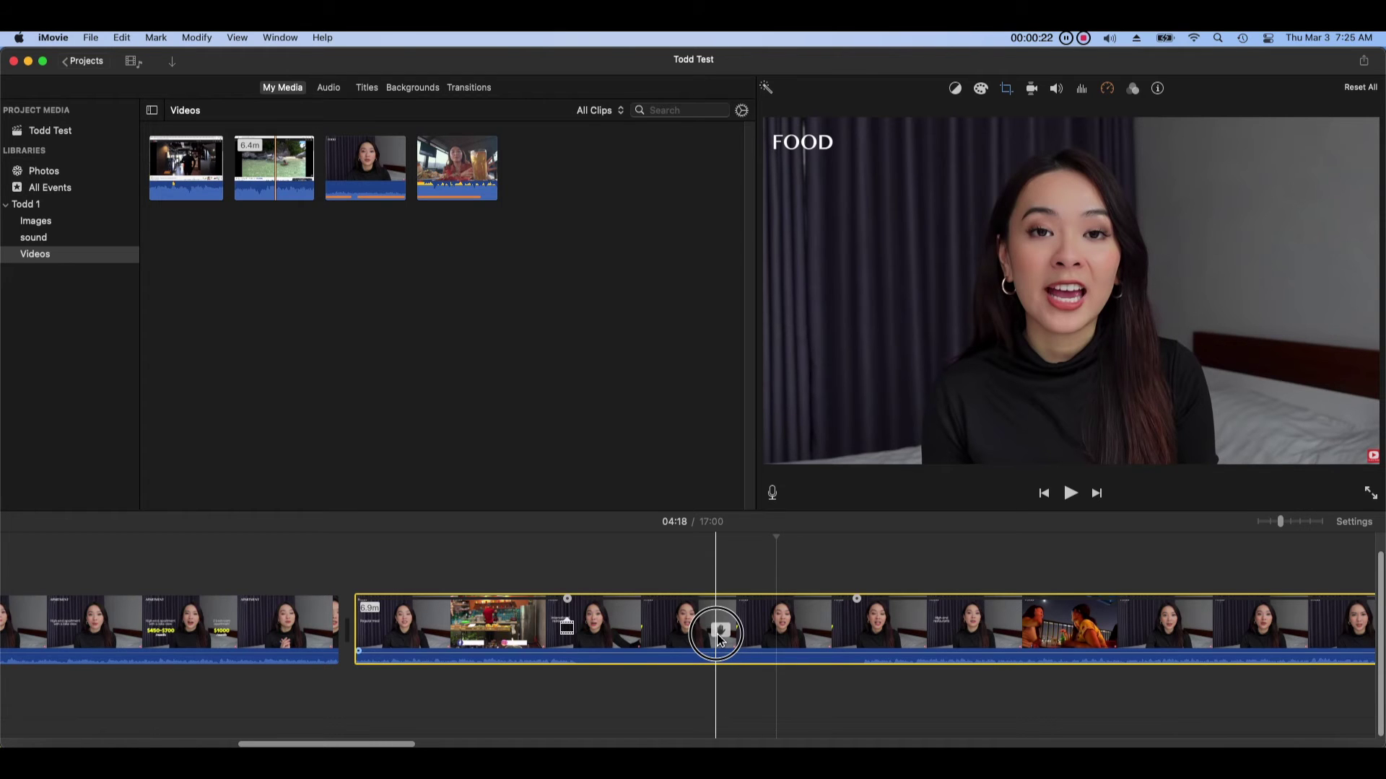
pyautogui.hotkey('alt', 'f')
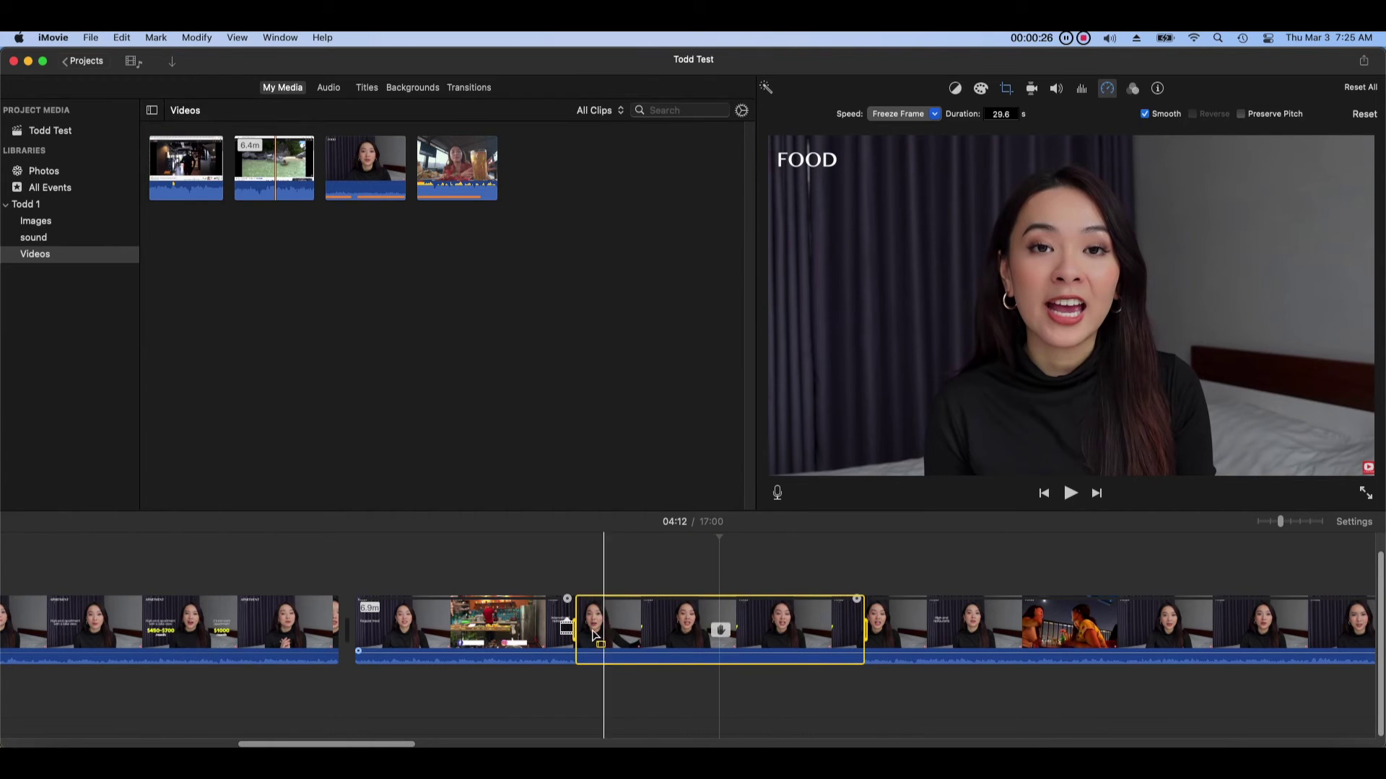
# - Move the freeze frame further along the clip so it starts just after the night dining shot
pyautogui.click(568, 629)
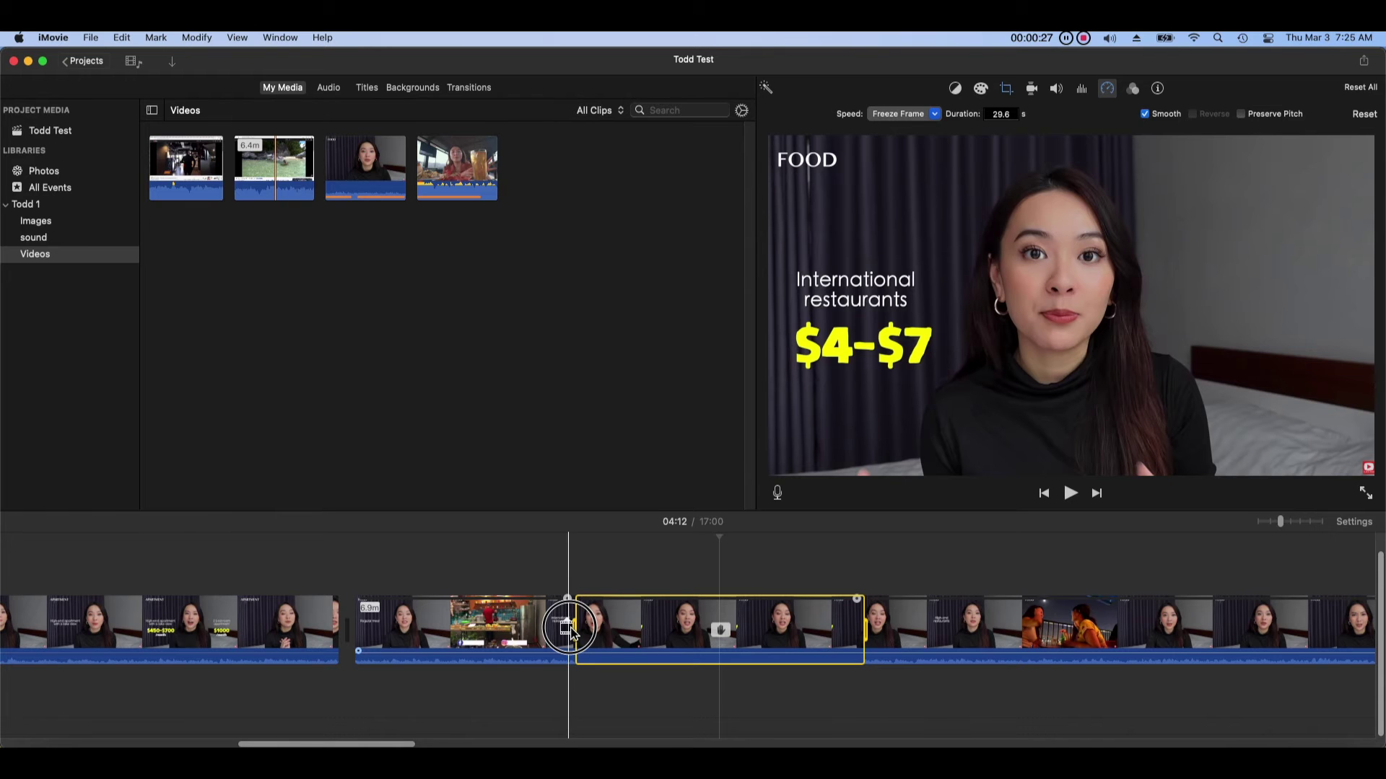
pyautogui.moveTo(569, 628); pyautogui.dragTo(850, 642)
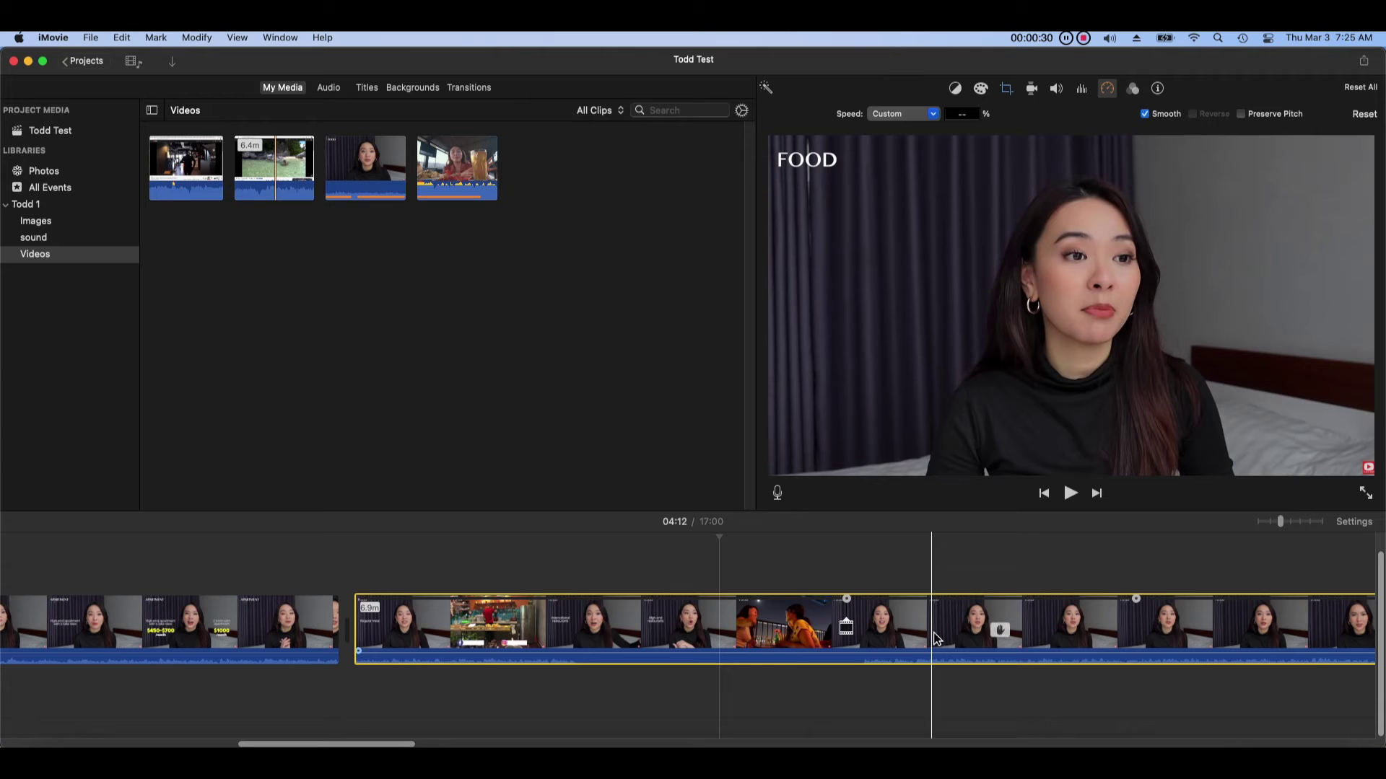
pyautogui.hscroll(3, 934, 638)
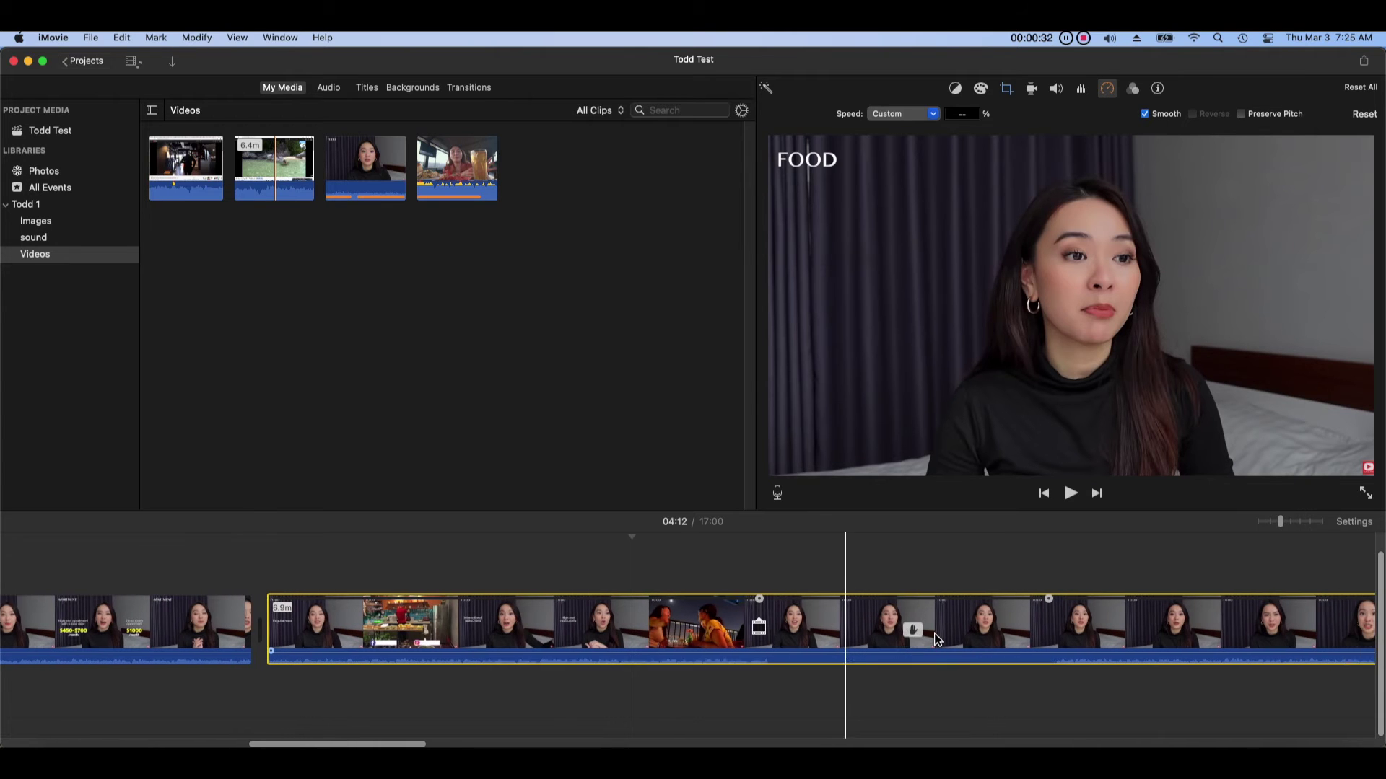
pyautogui.hscroll(10, 935, 640)
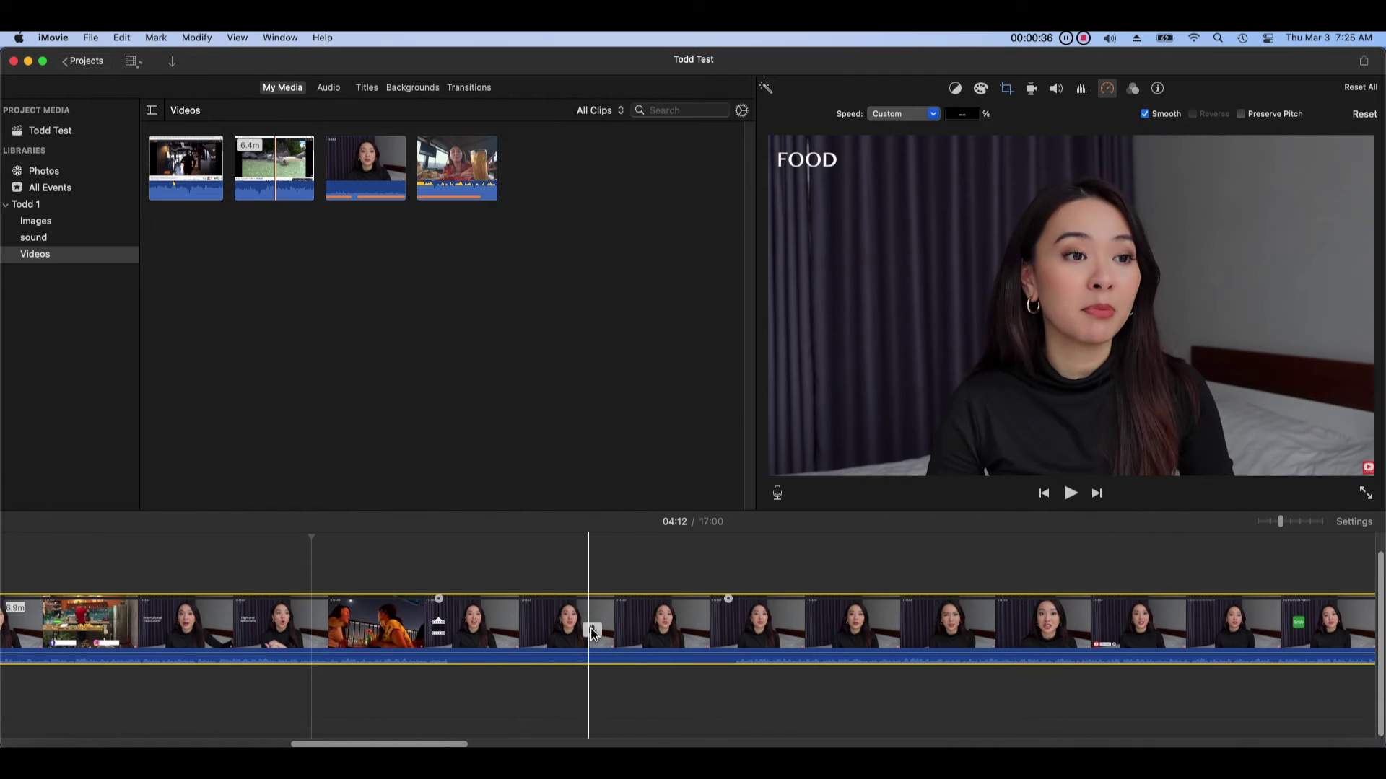
pyautogui.click(638, 628)
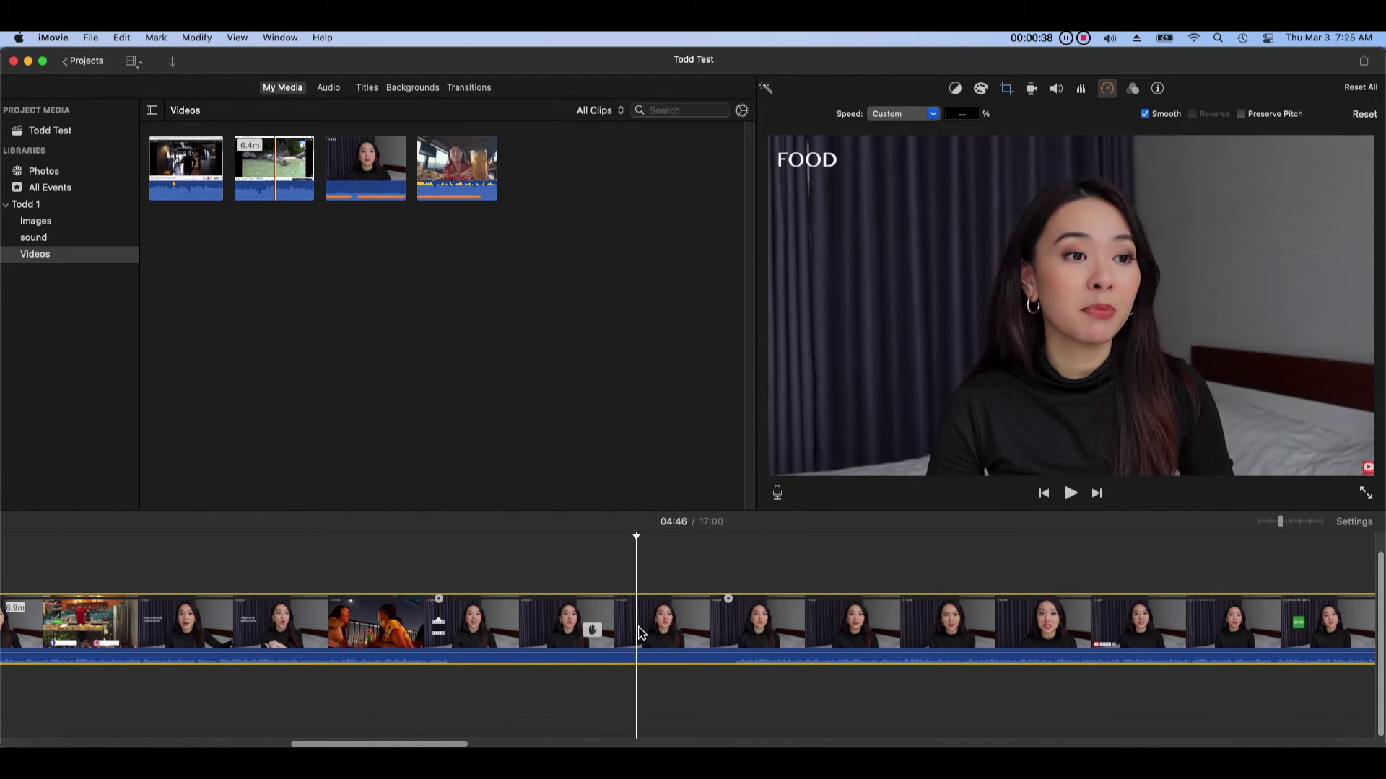
pyautogui.click(592, 635)
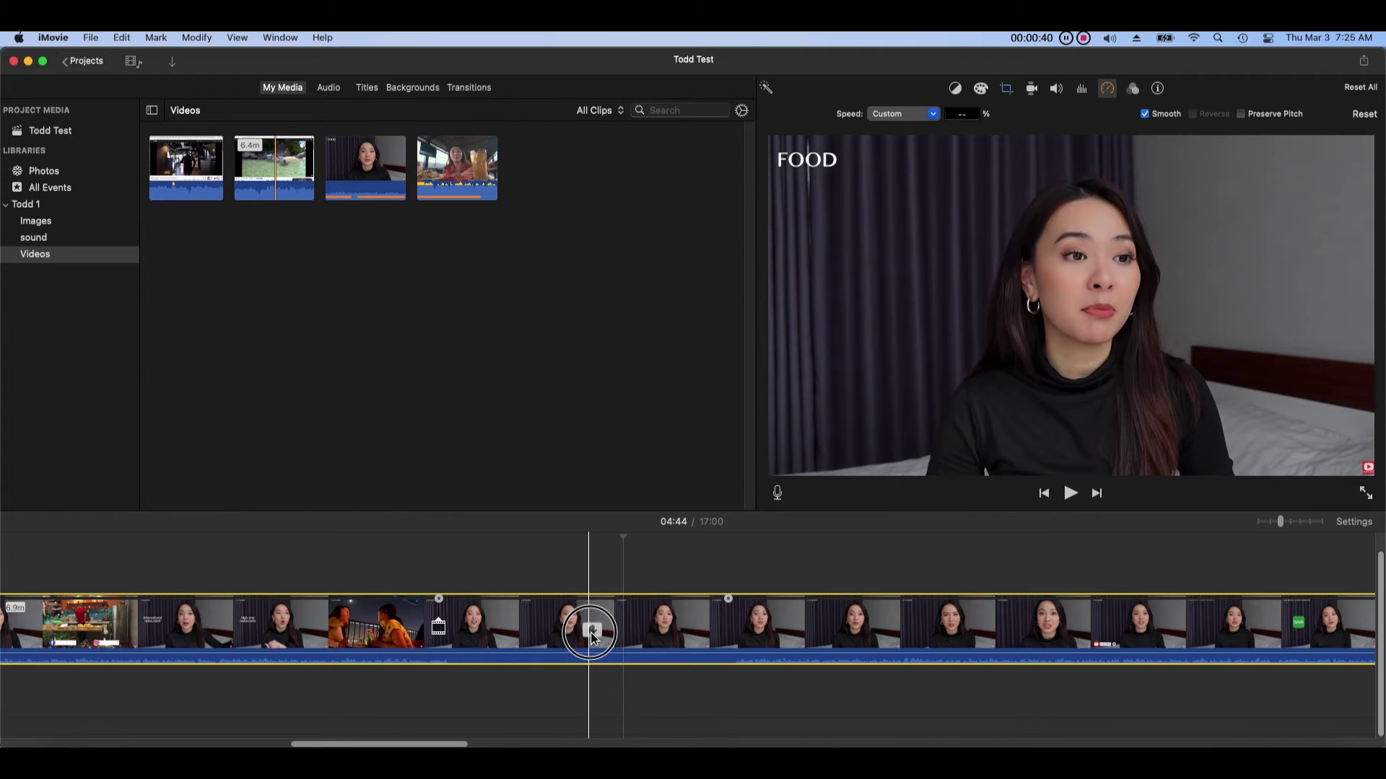
pyautogui.click(590, 634)
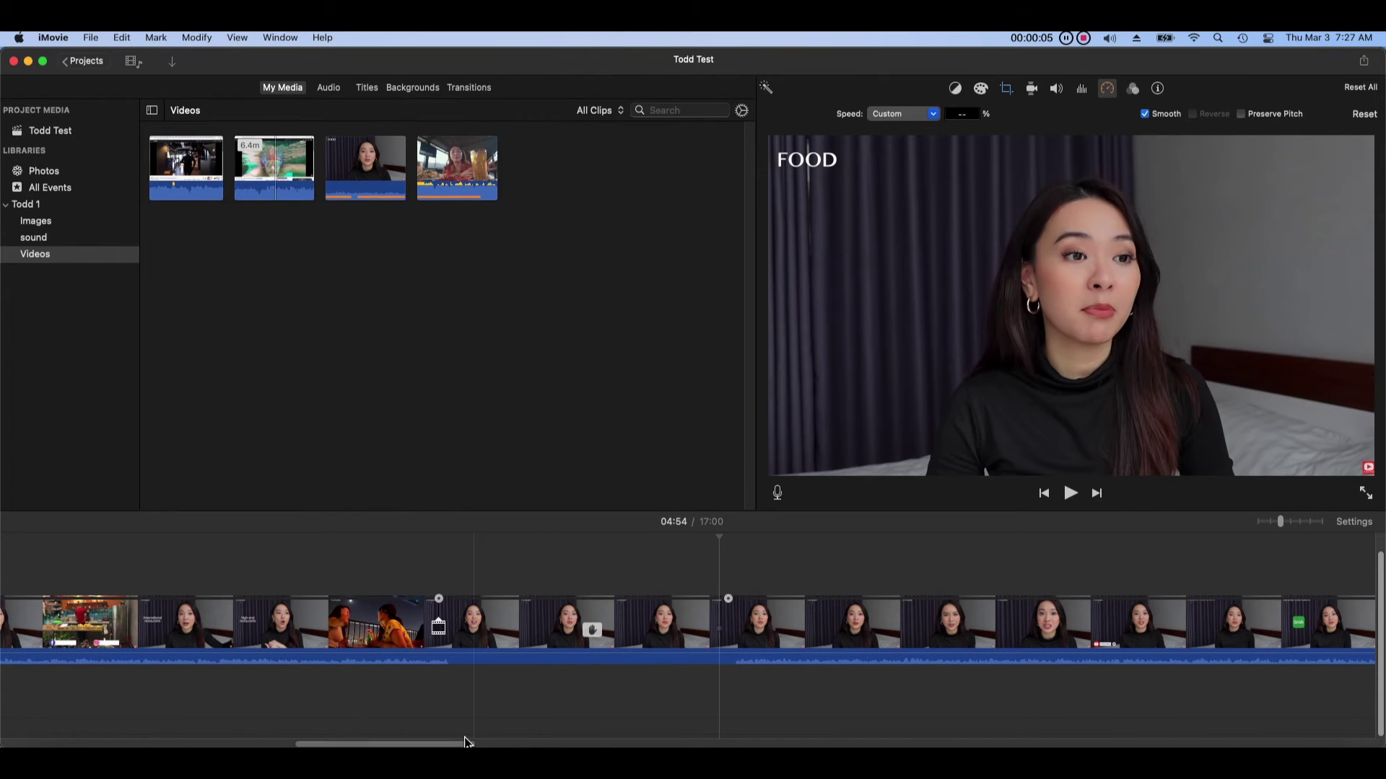
# - Split the clip in the PHONE BILL section at about 06:40 and again at about 07:01
pyautogui.moveTo(462, 744); pyautogui.dragTo(595, 743)
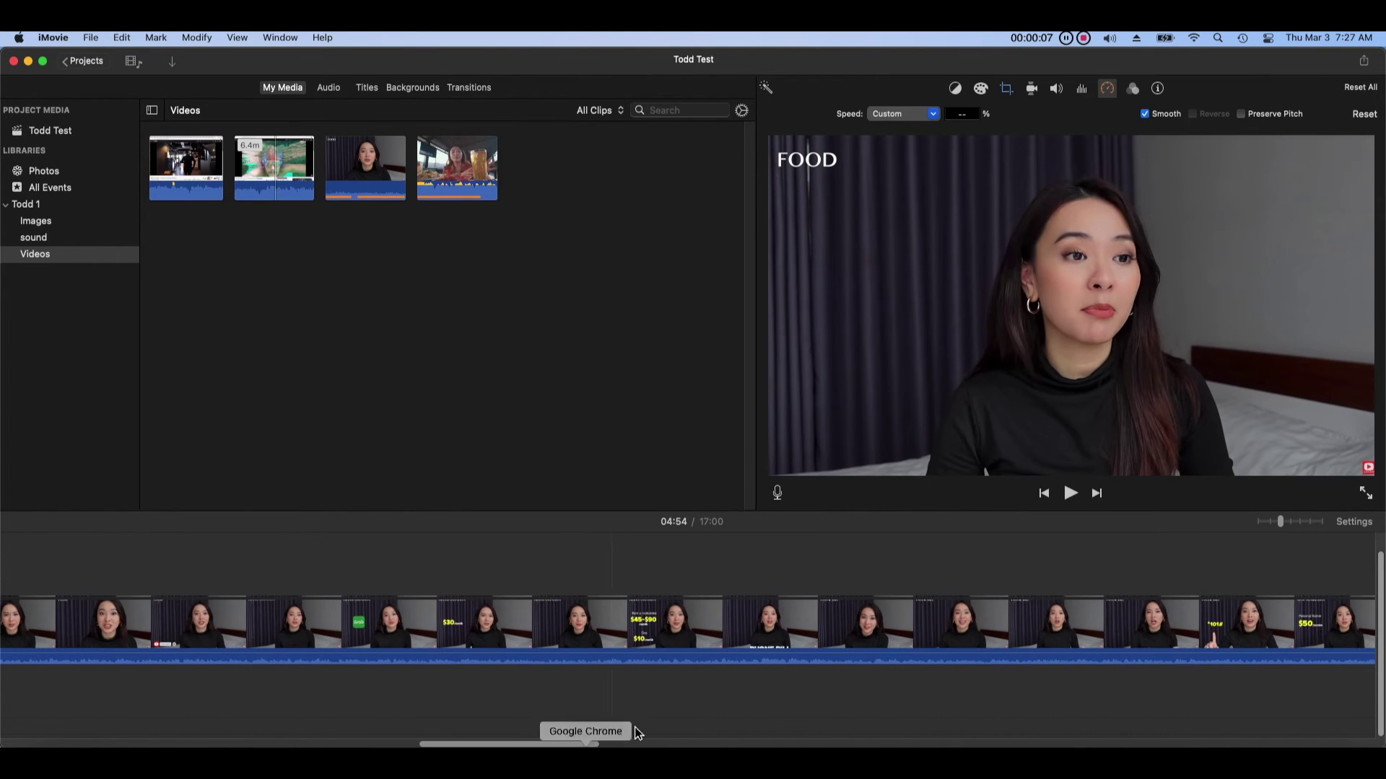
pyautogui.click(818, 630)
pyautogui.rightClick(820, 629)
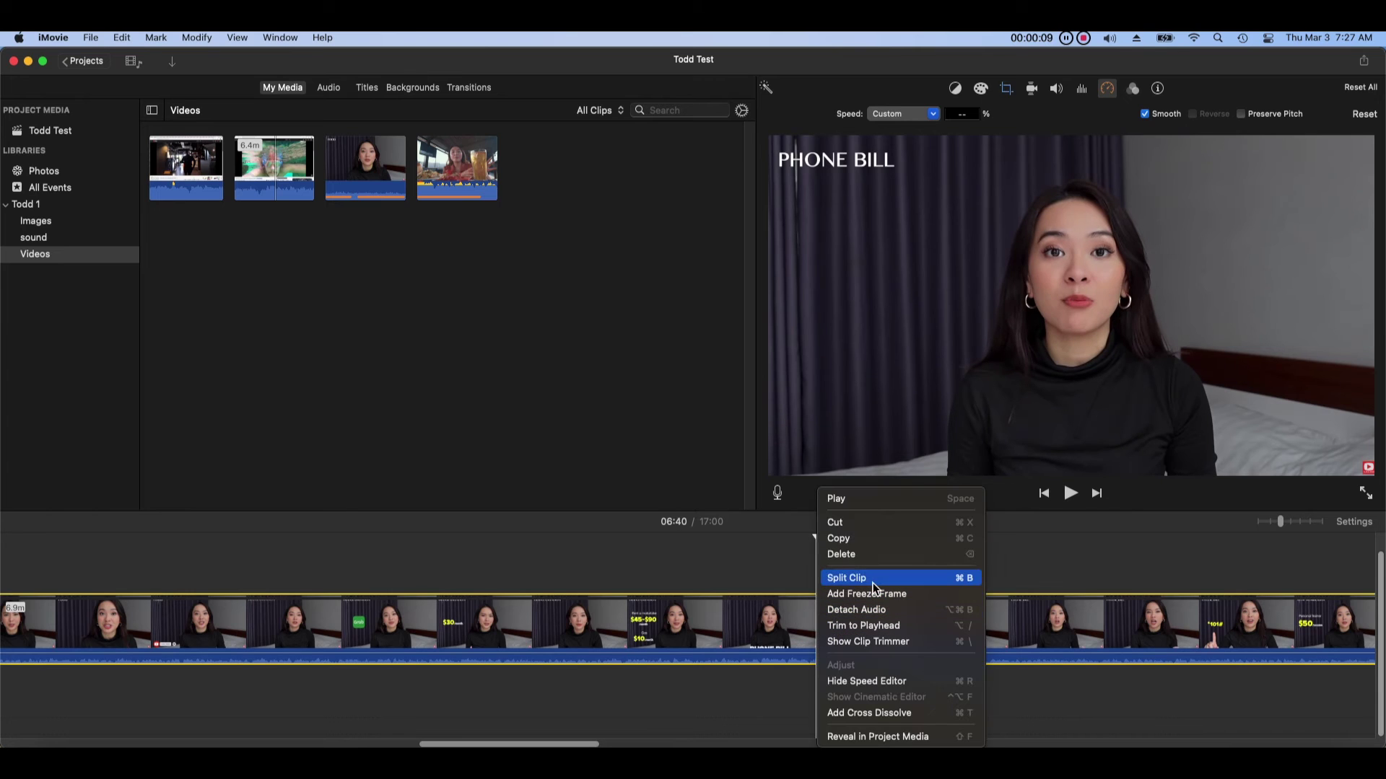
pyautogui.click(883, 602)
pyautogui.click(1026, 629)
pyautogui.rightClick(1029, 631)
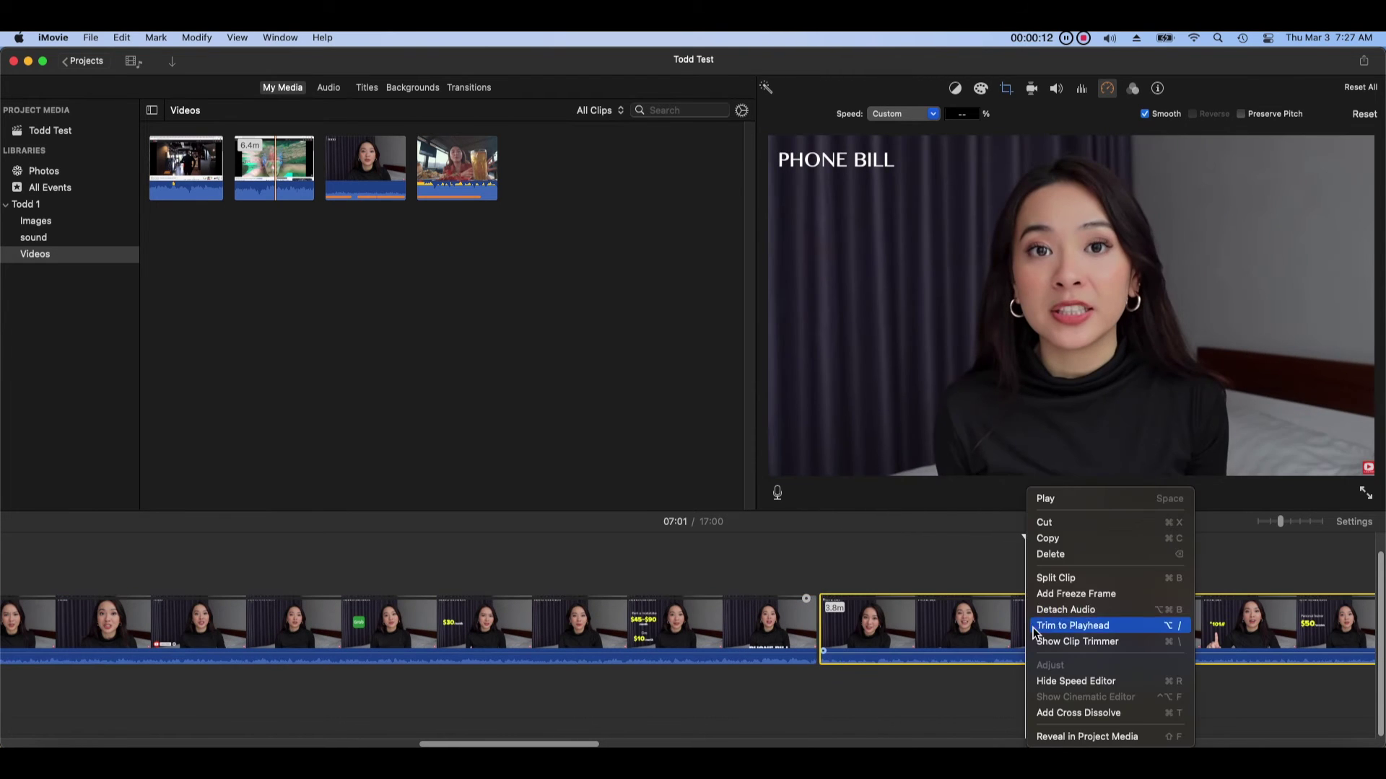
pyautogui.click(1054, 578)
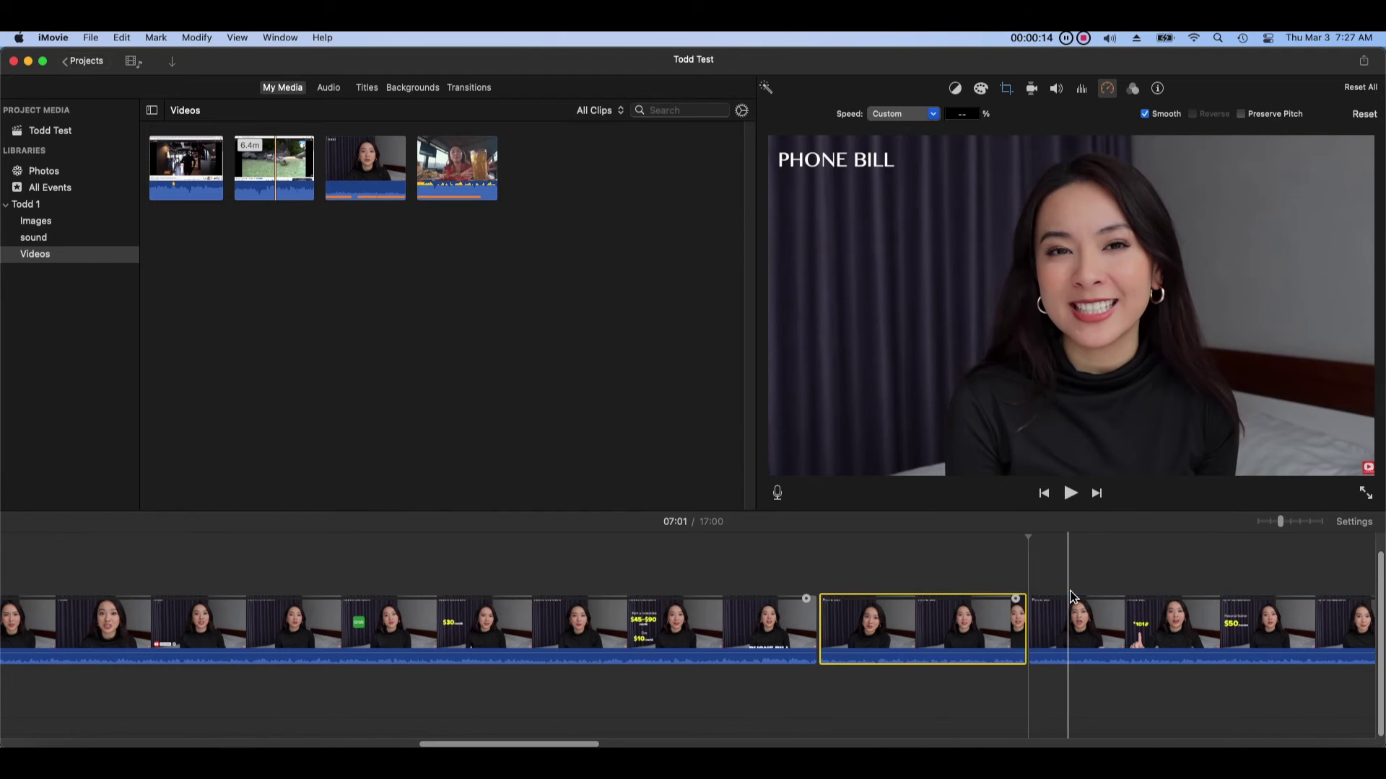
# - Detach the audio from the isolated PHONE BILL segment and shift the detached audio clip slightly earlier beneath the video
pyautogui.rightClick(945, 628)
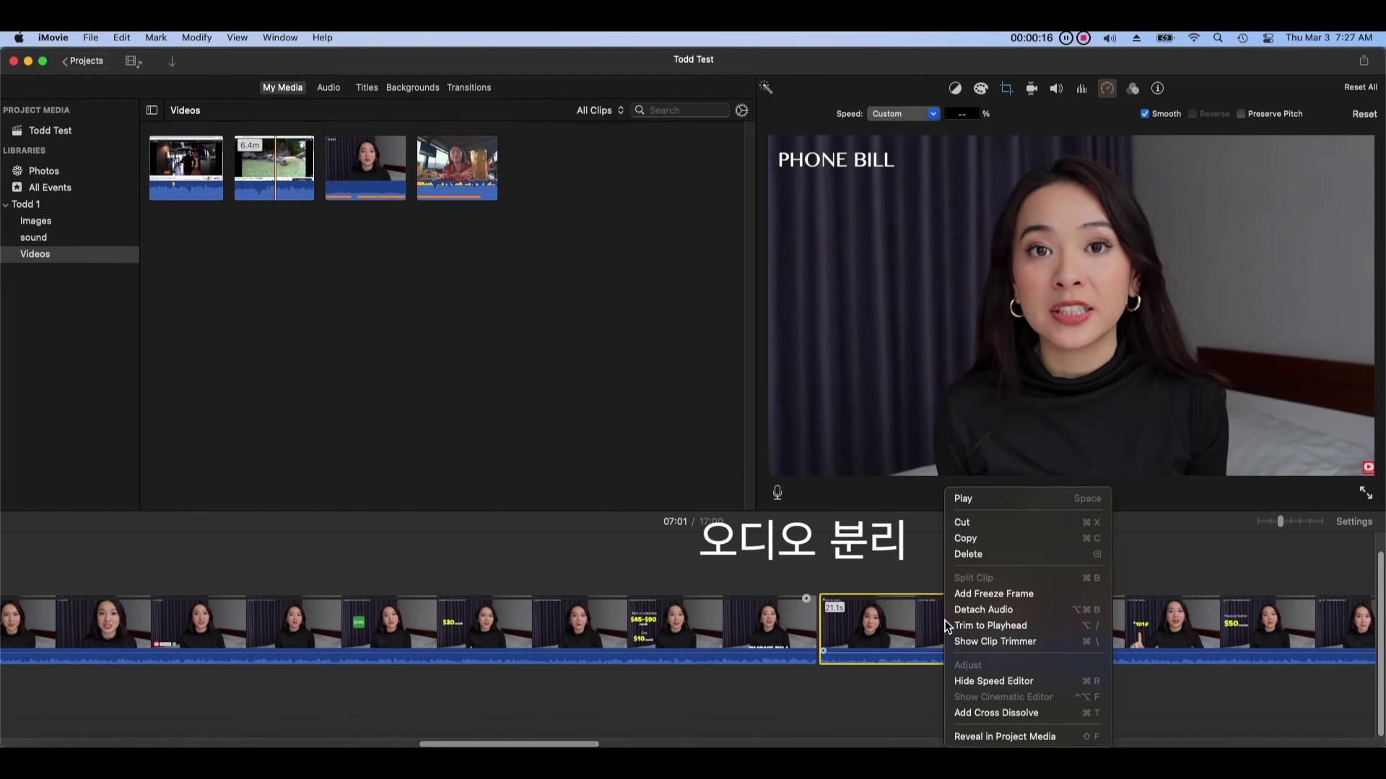
pyautogui.click(1060, 619)
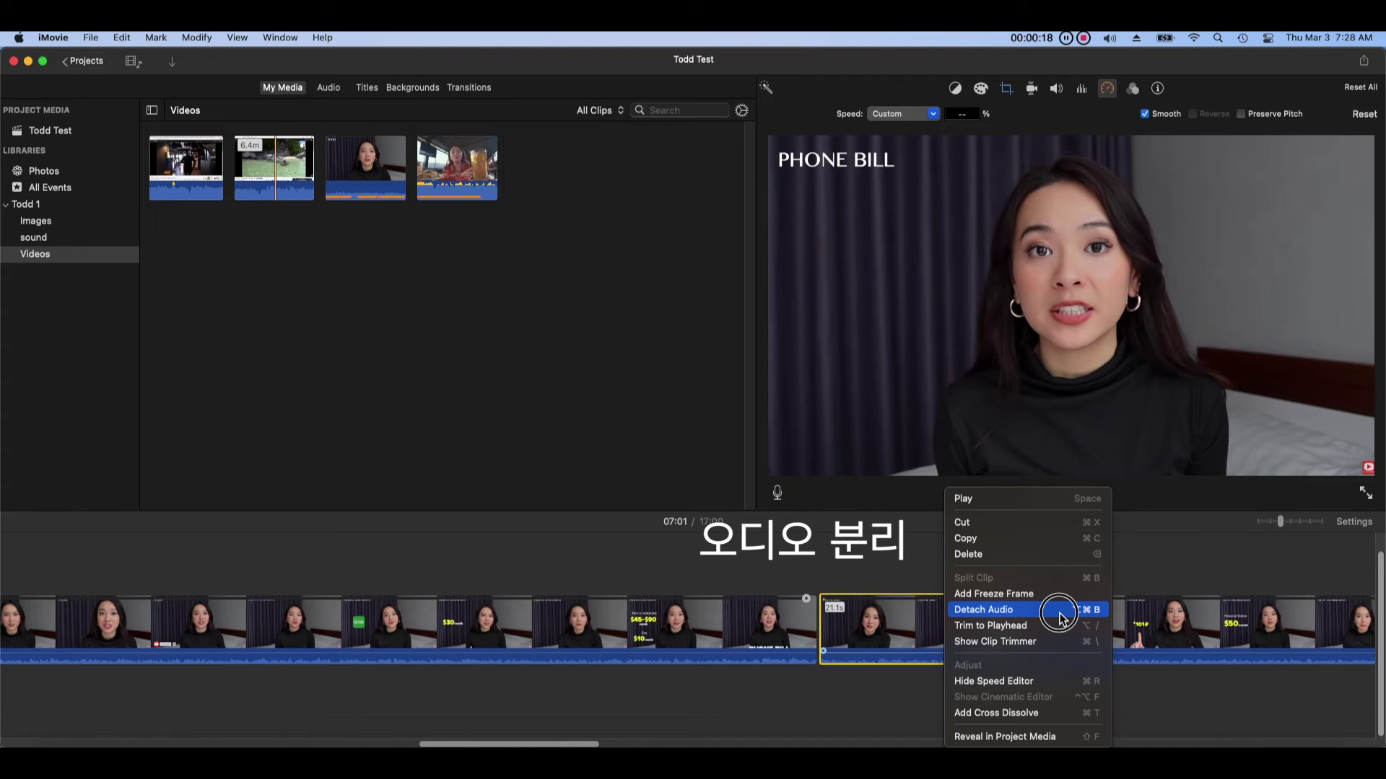
pyautogui.click(1077, 690)
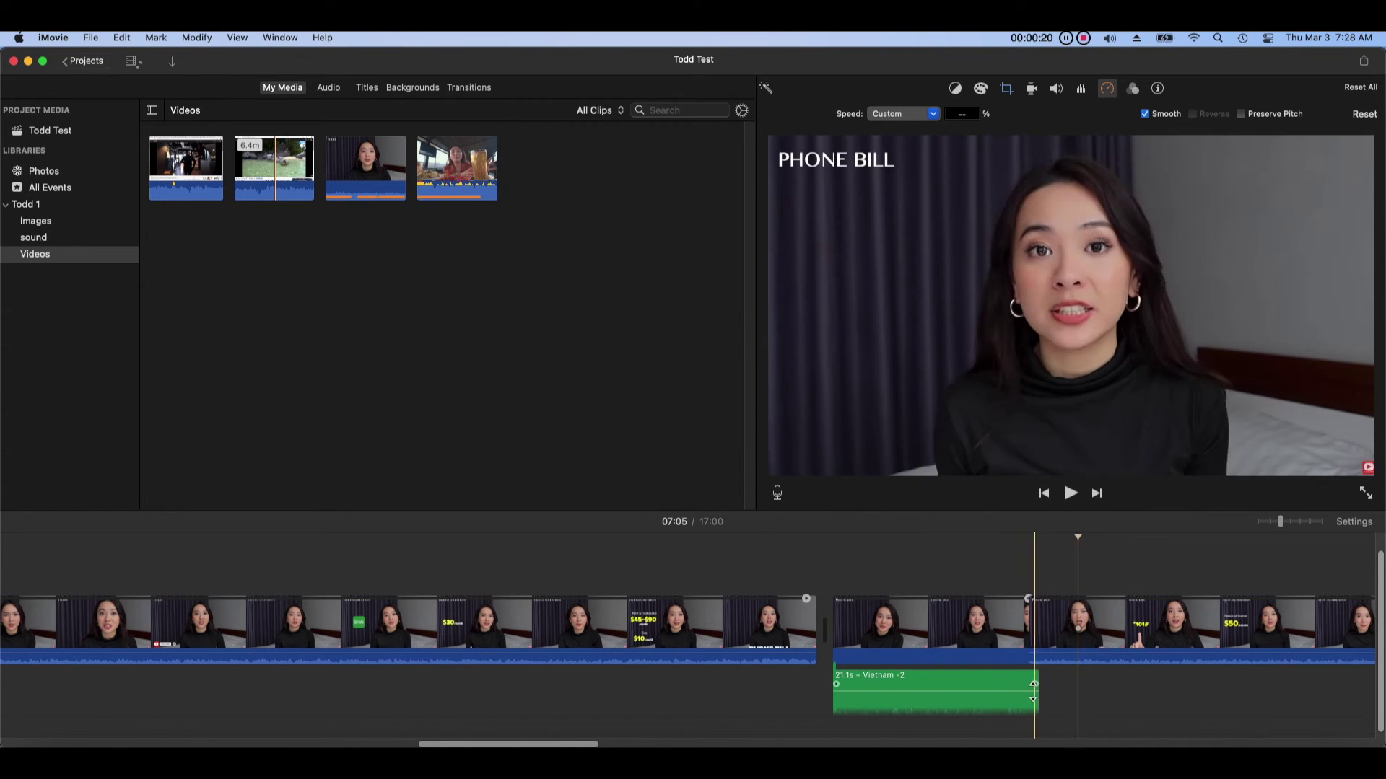
pyautogui.moveTo(910, 686); pyautogui.dragTo(947, 690)
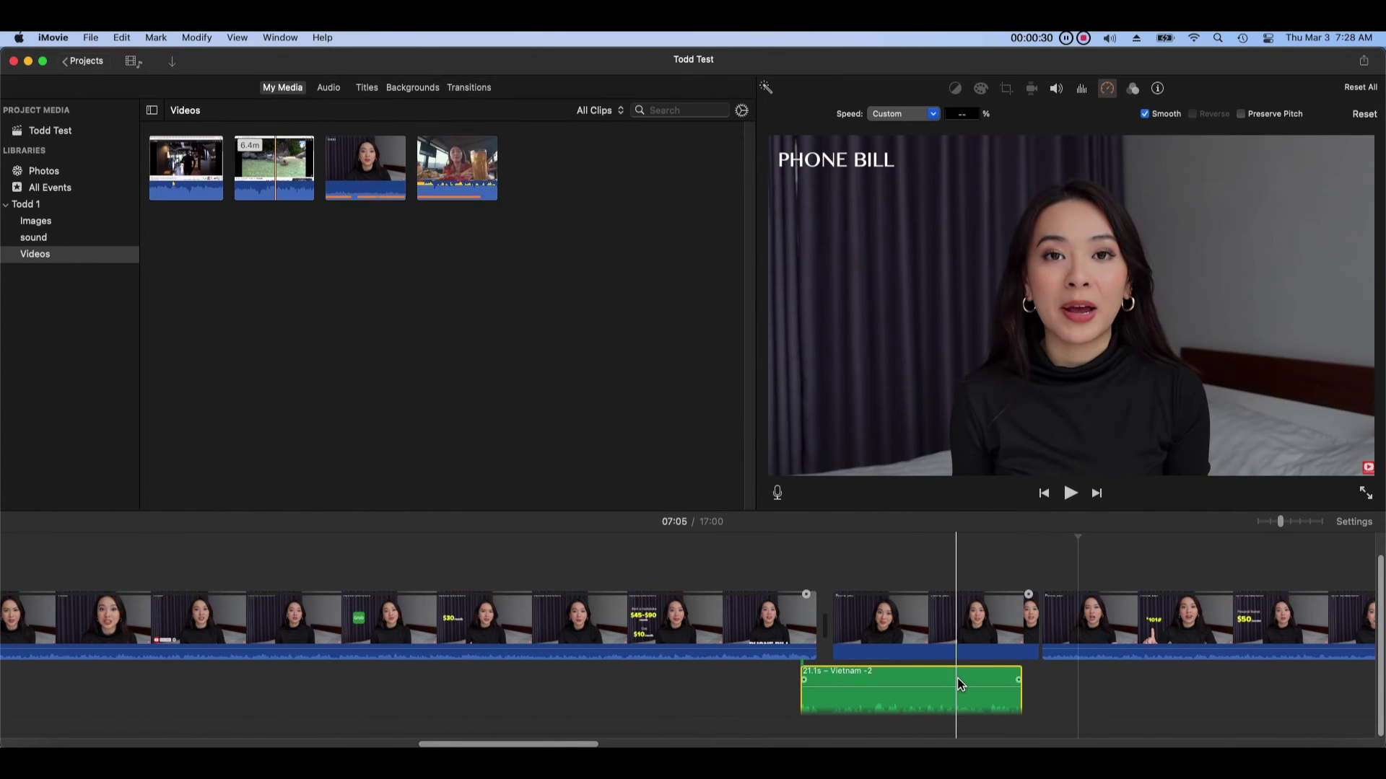
# - Delete the detached Vietnam -2 audio clip and play the timeline to check the result
pyautogui.rightClick(957, 677)
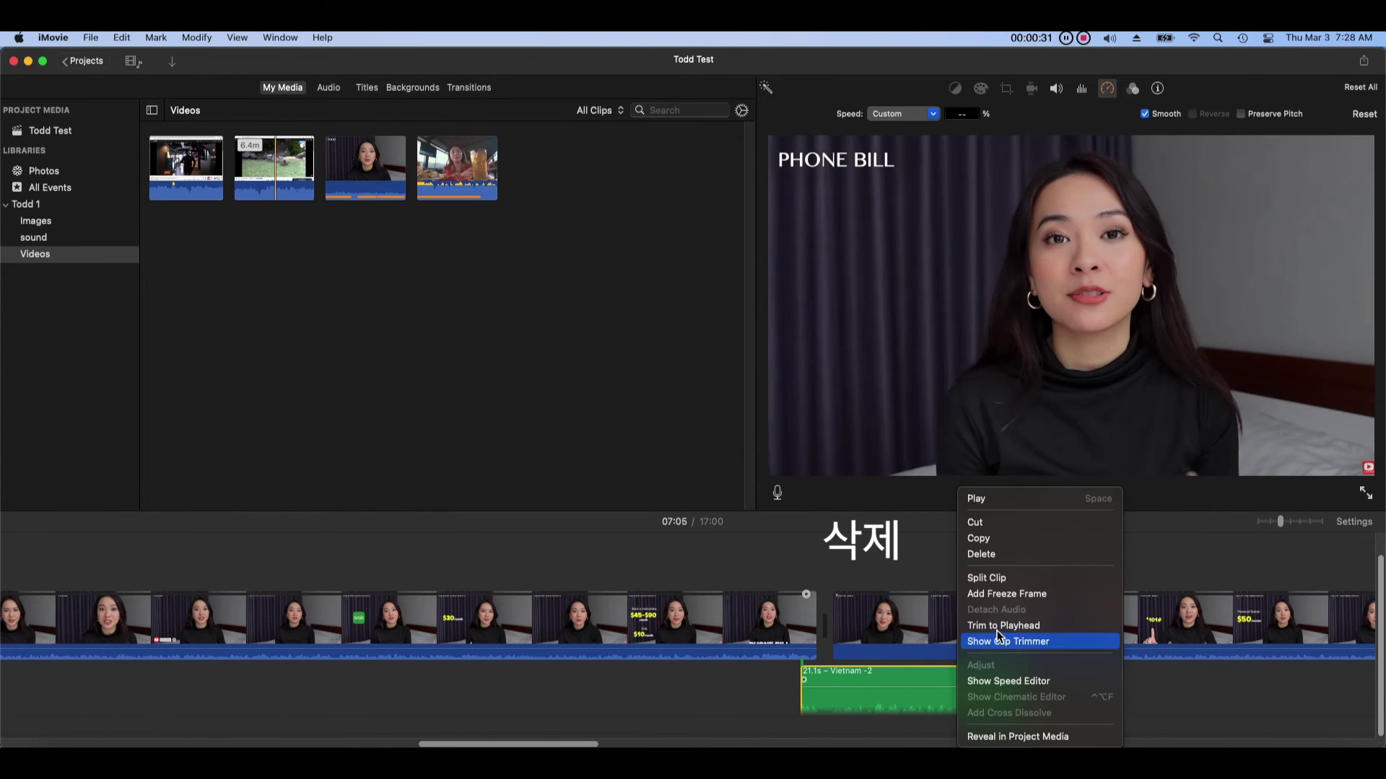
pyautogui.click(1050, 557)
pyautogui.click(306, 537)
pyautogui.press('space')
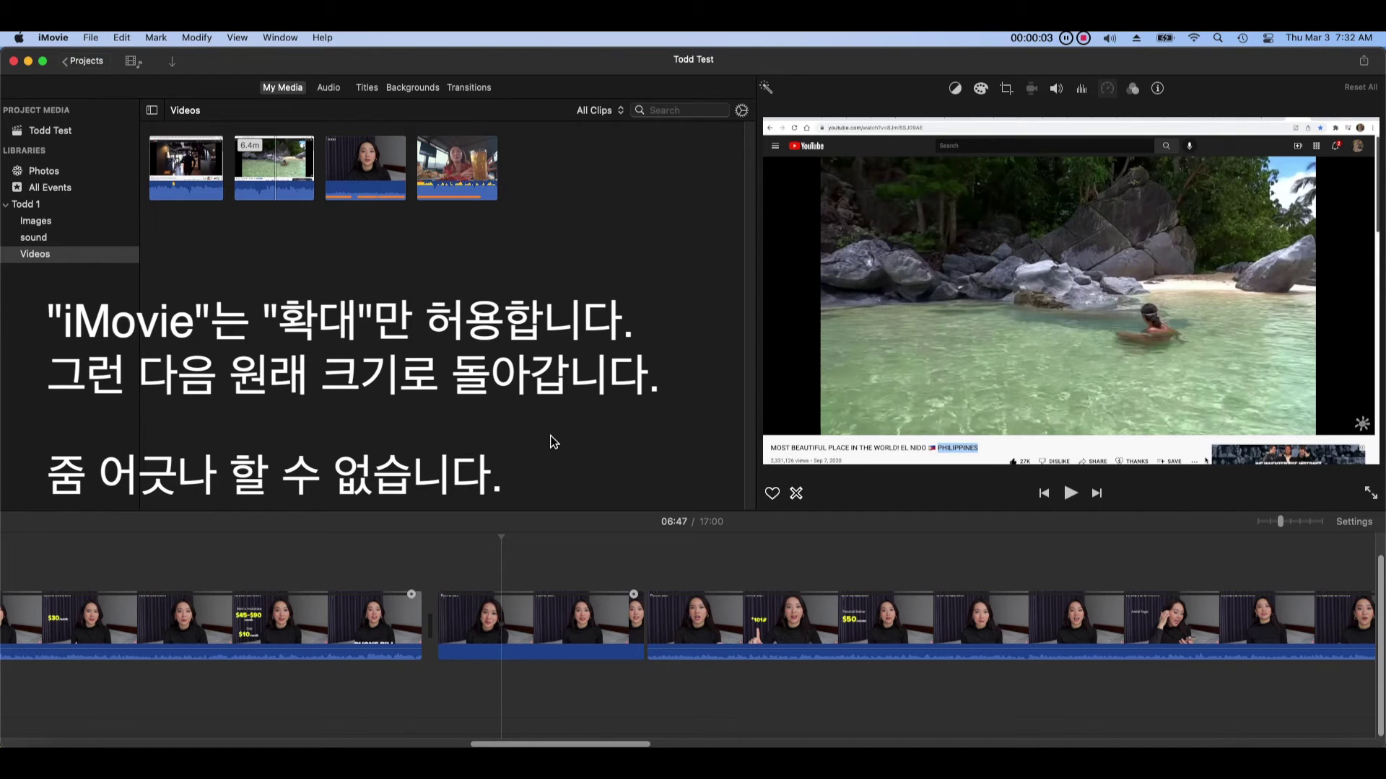
# - Crop the isolated PHONE BILL clip with Crop to Fill, shrinking the frame around the woman's face and centring it
pyautogui.click(517, 620)
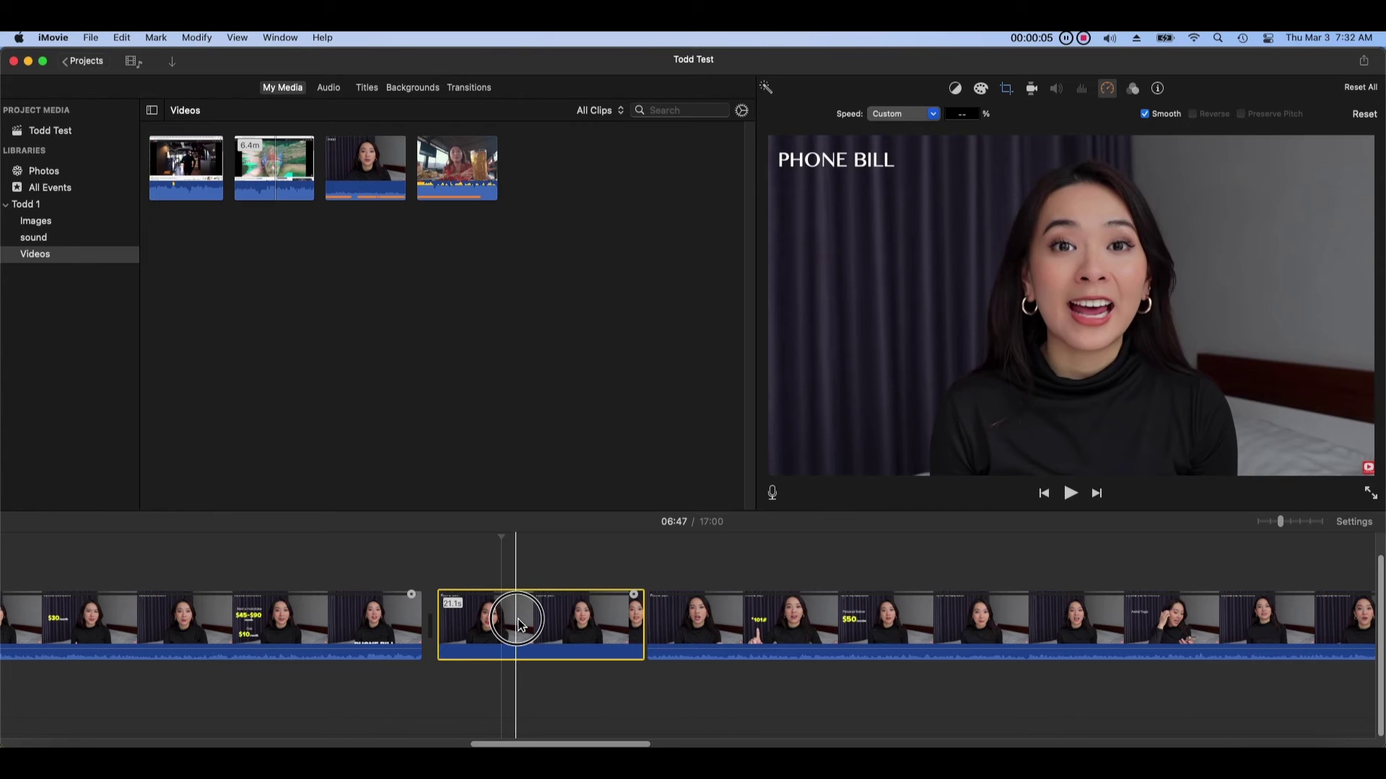
pyautogui.click(518, 622)
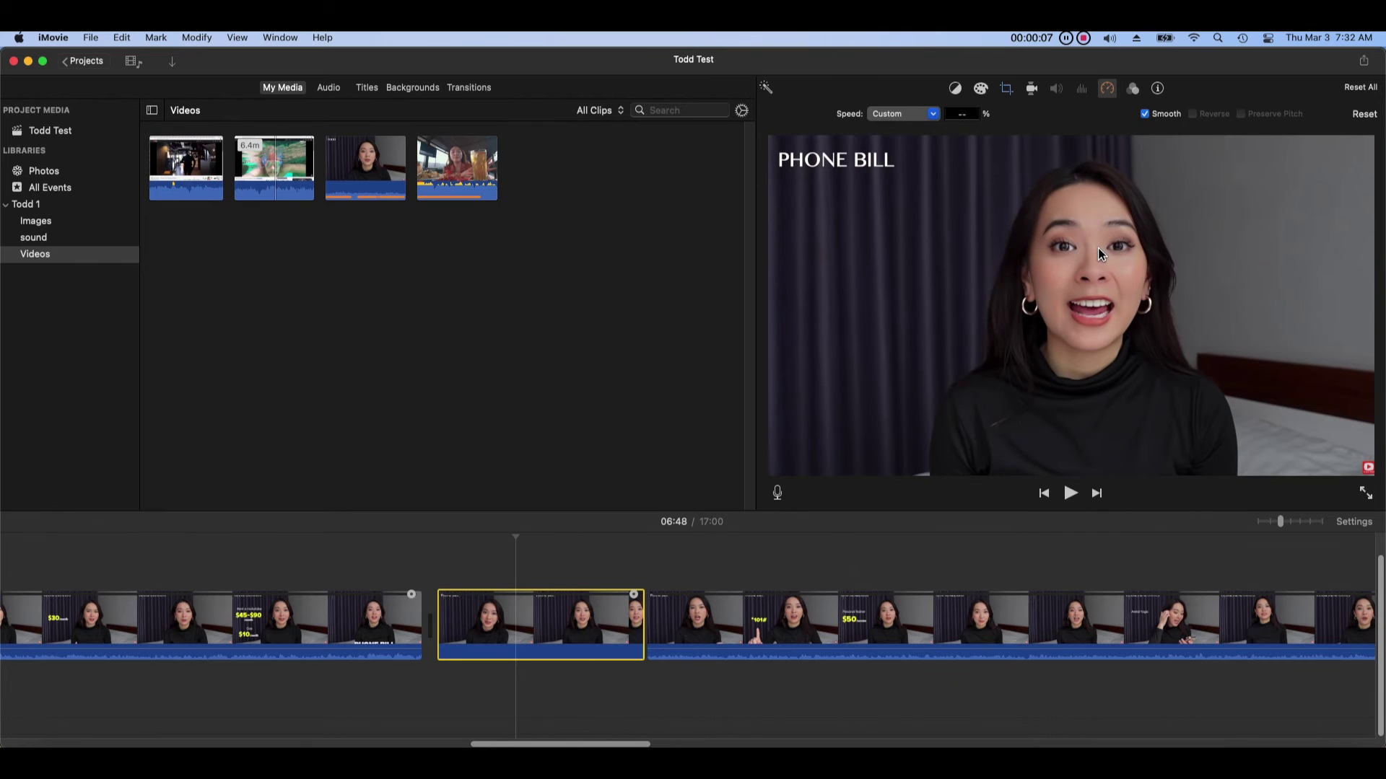
pyautogui.click(1009, 94)
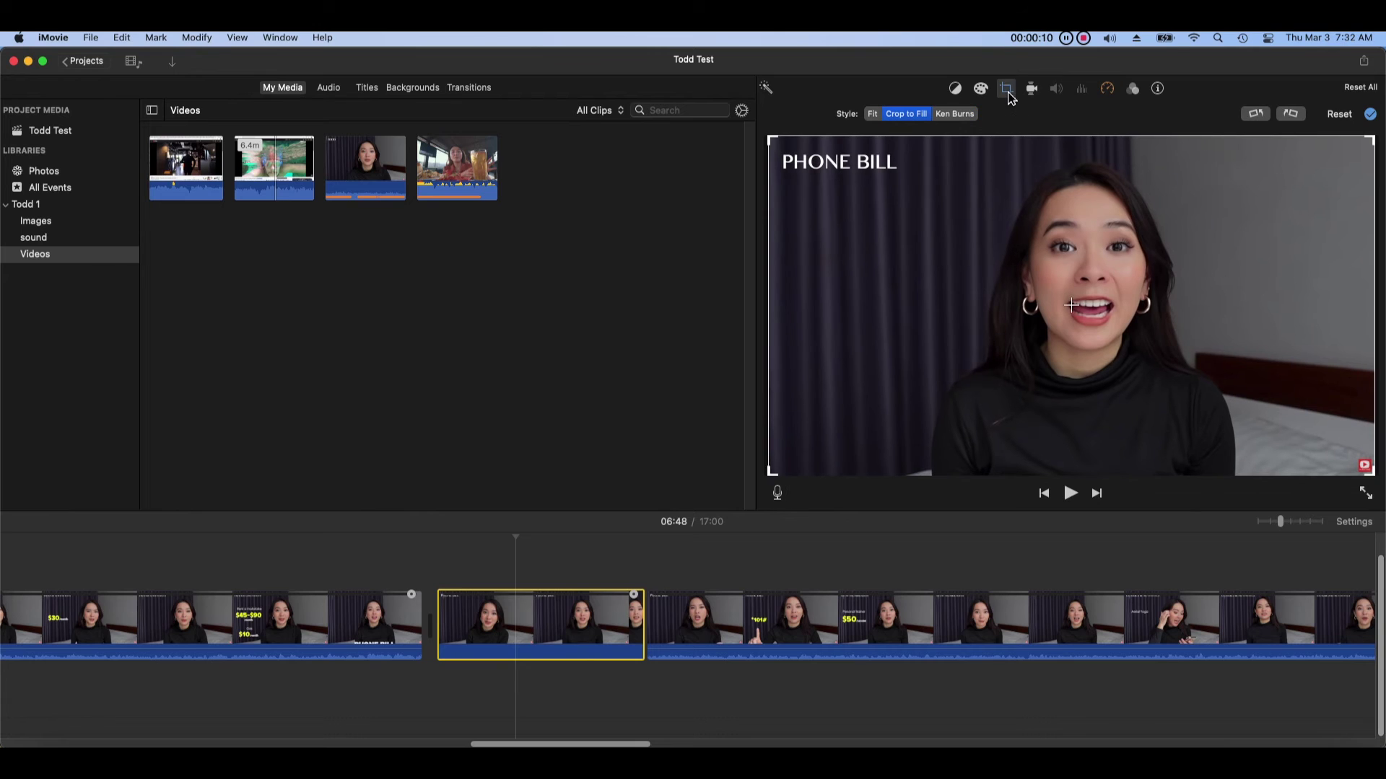
pyautogui.click(924, 122)
pyautogui.click(776, 145)
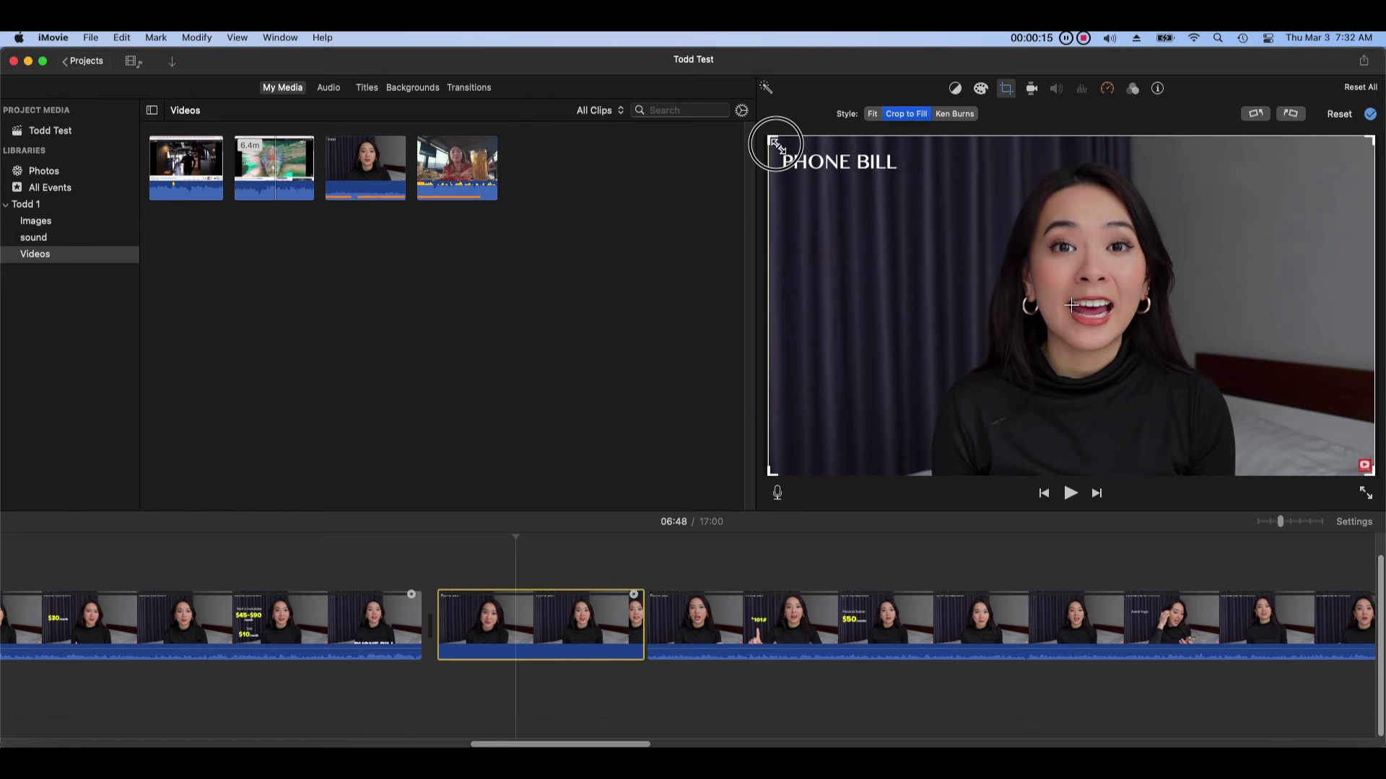
pyautogui.moveTo(776, 143); pyautogui.dragTo(1038, 302)
pyautogui.moveTo(1200, 397); pyautogui.dragTo(1071, 310)
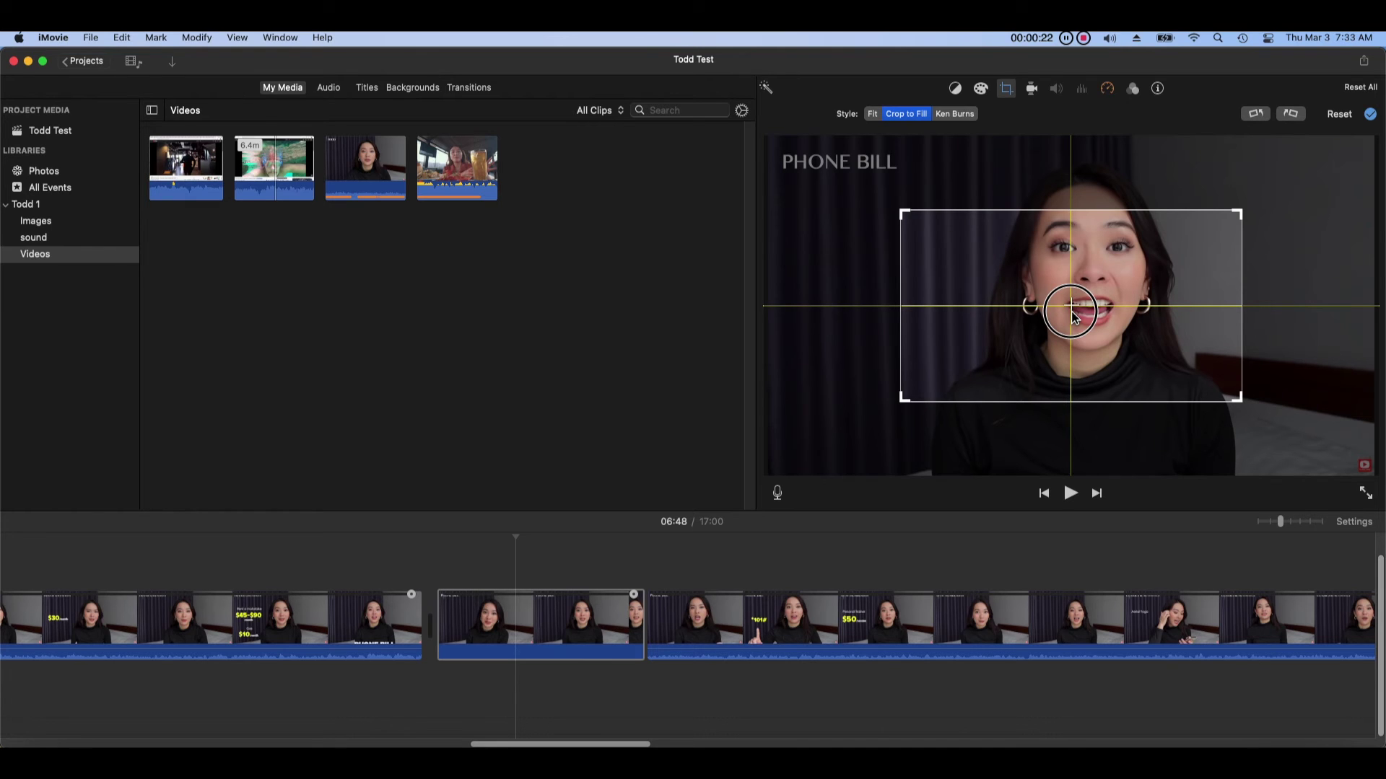
pyautogui.press('Return')
# - Play the cropped PHONE BILL clip and jump to its end to compare the framing with the following clip
pyautogui.click(1071, 495)
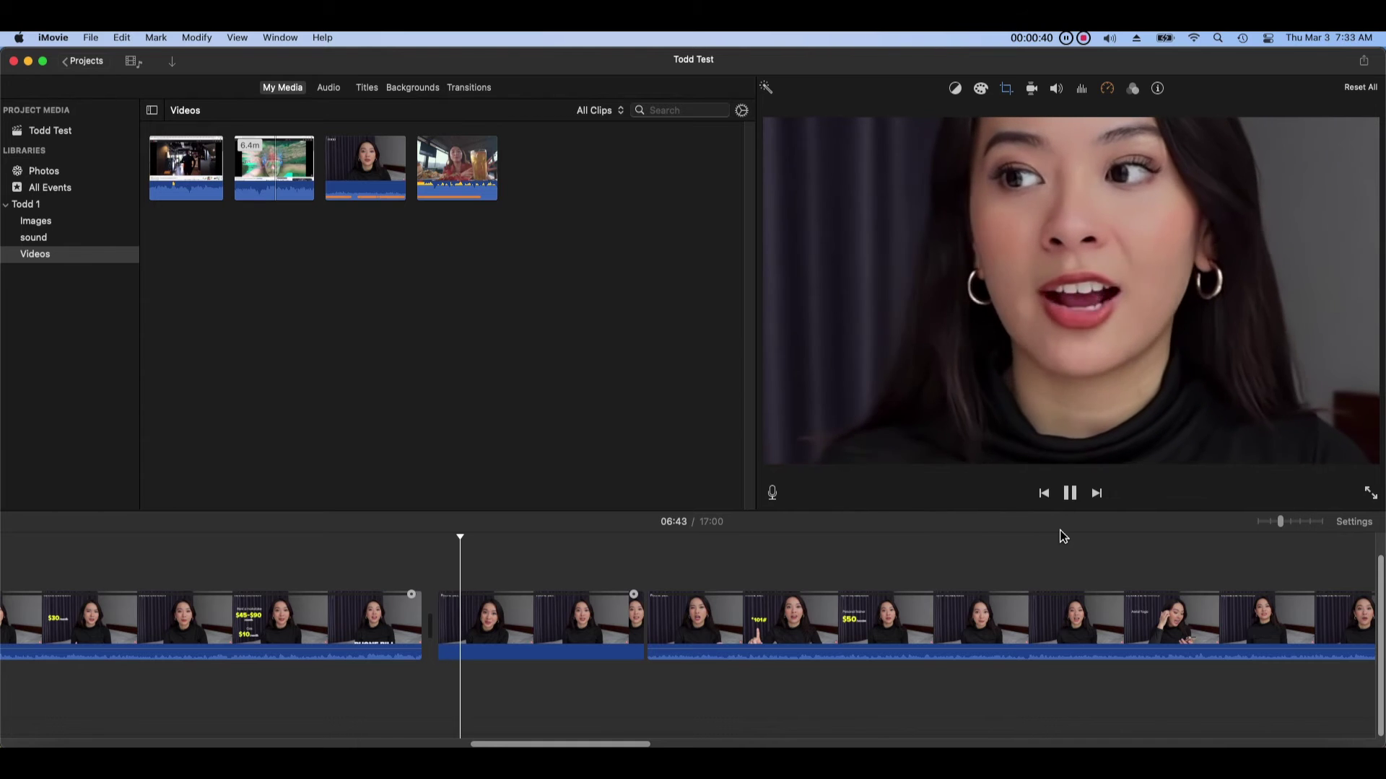
pyautogui.click(618, 550)
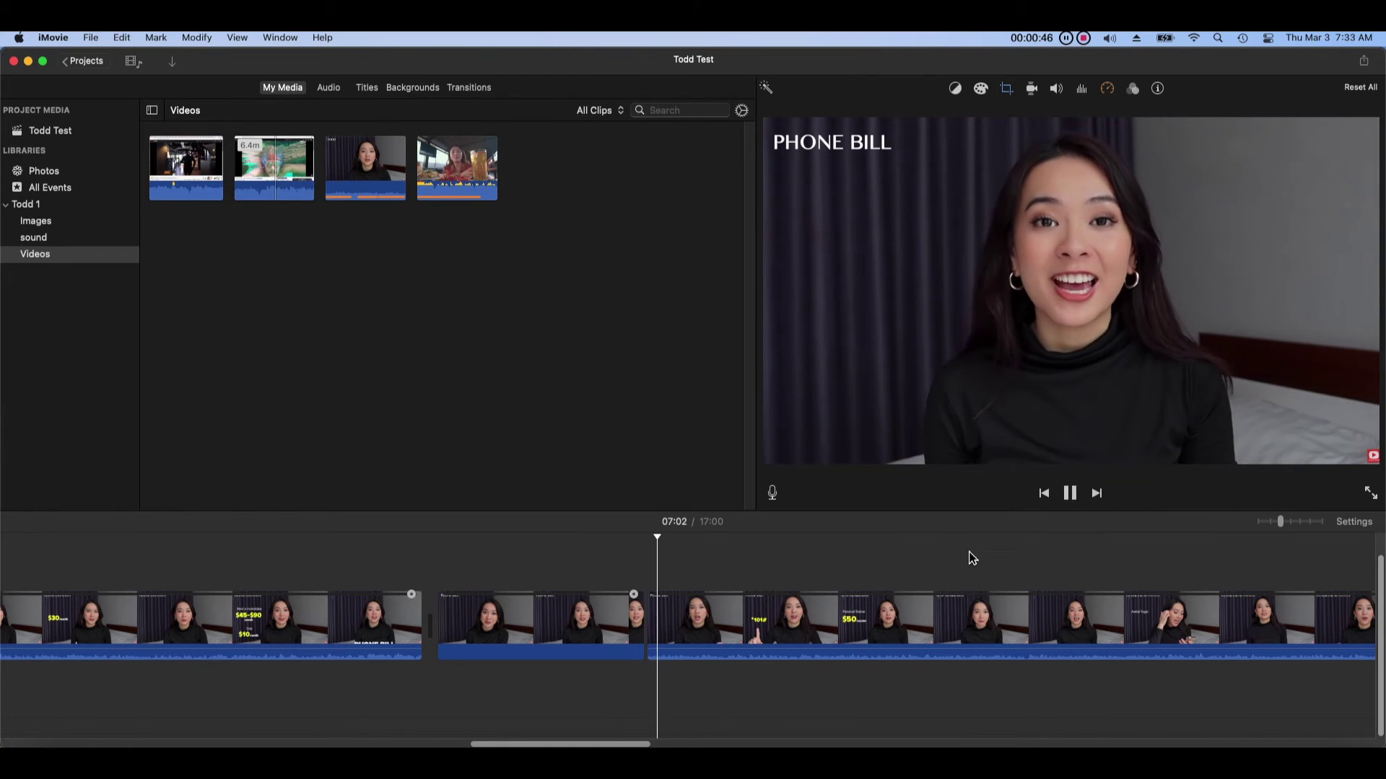
pyautogui.click(1070, 493)
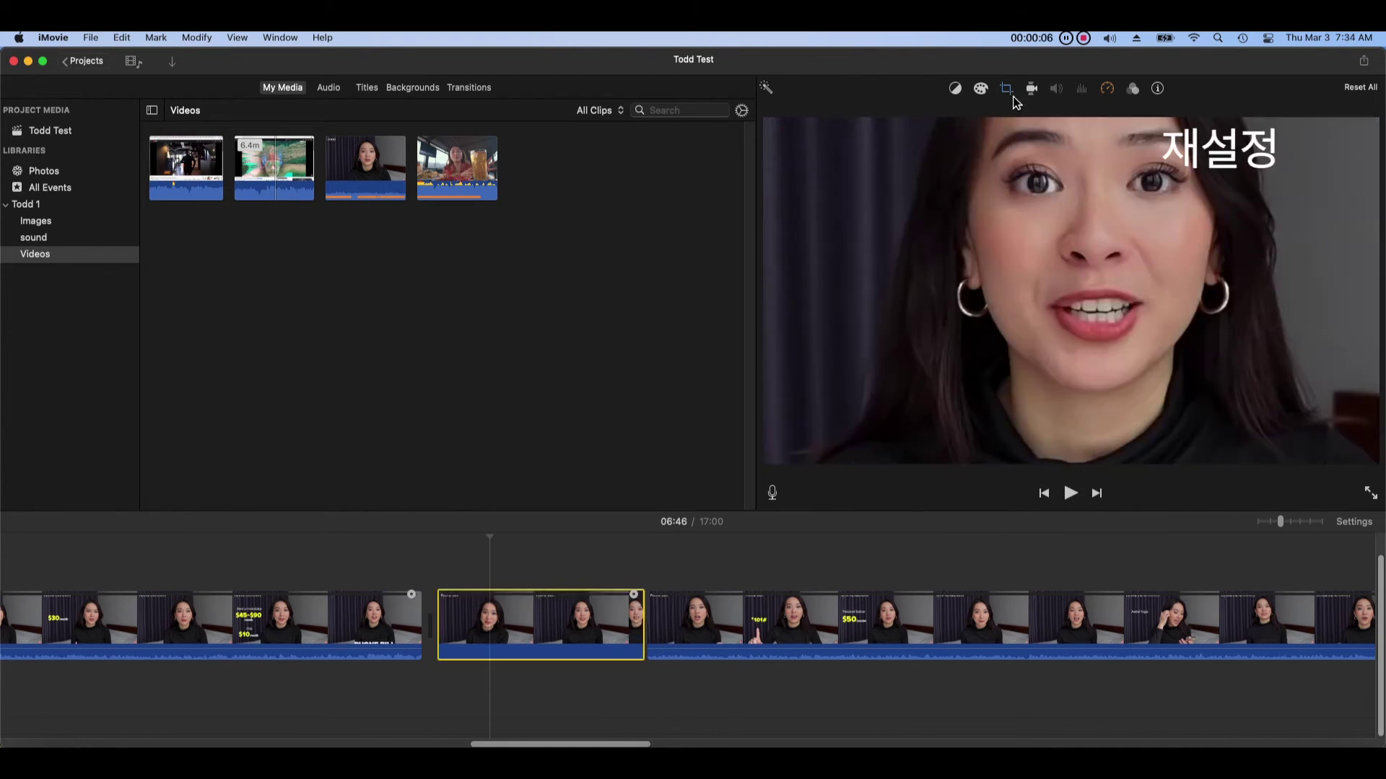
# - Reset the crop adjustment on the isolated PHONE BILL clip and move the playhead to just before that clip
pyautogui.click(1007, 89)
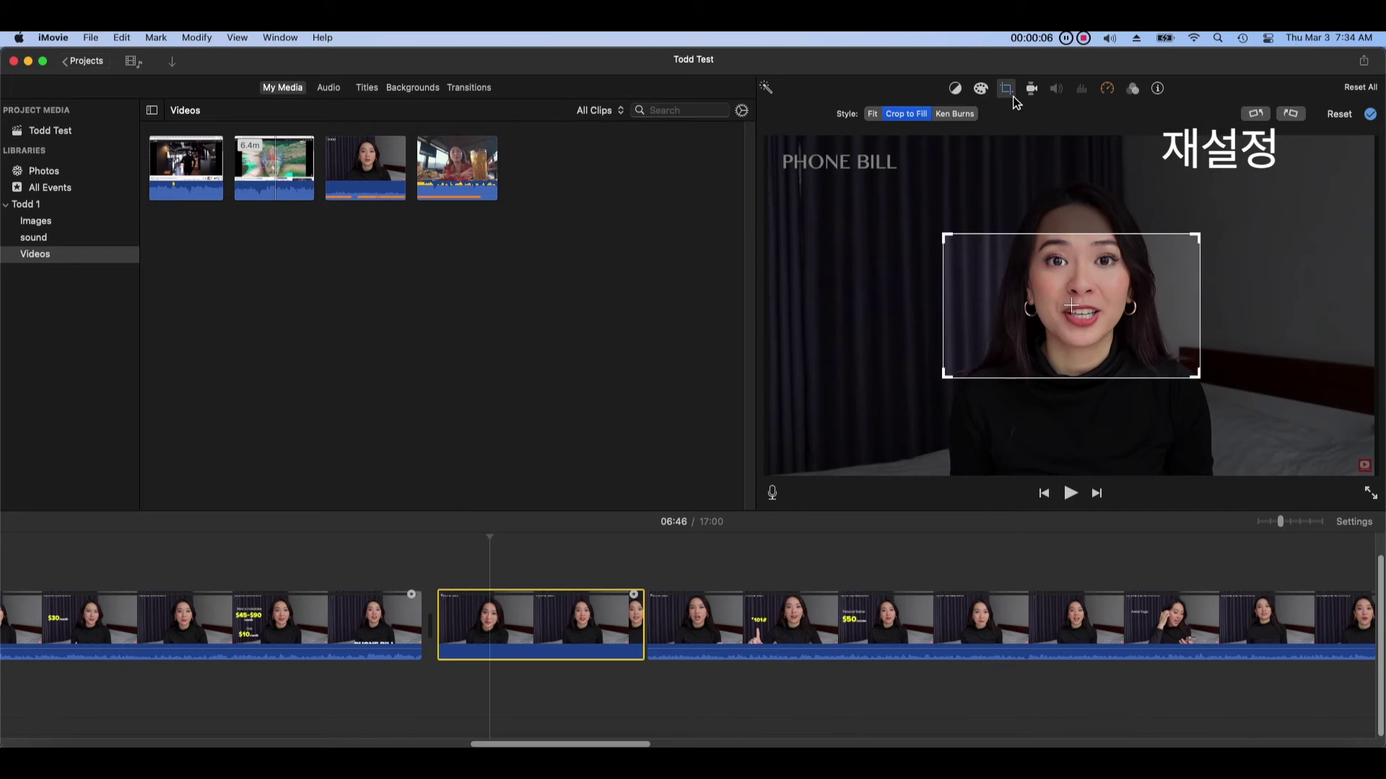
pyautogui.click(1349, 119)
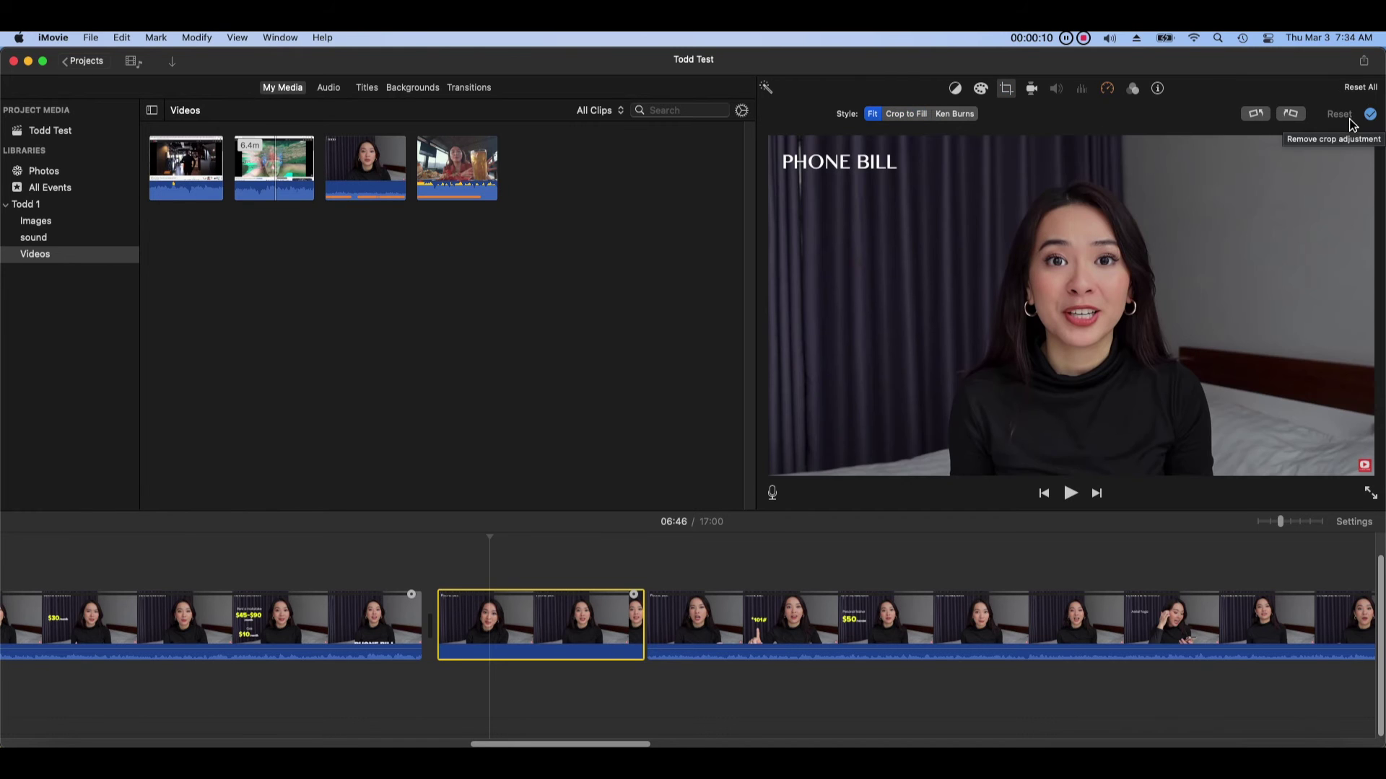
pyautogui.click(426, 548)
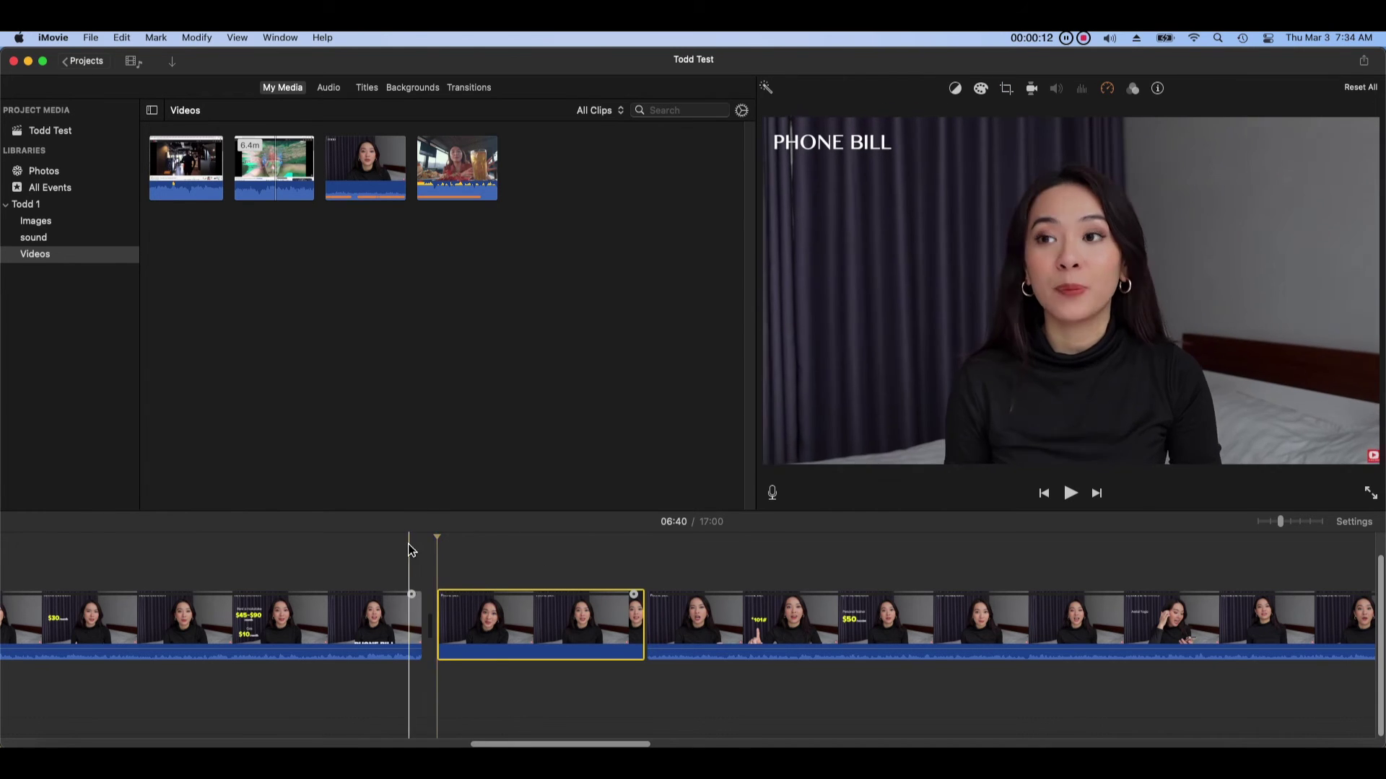
pyautogui.click(403, 550)
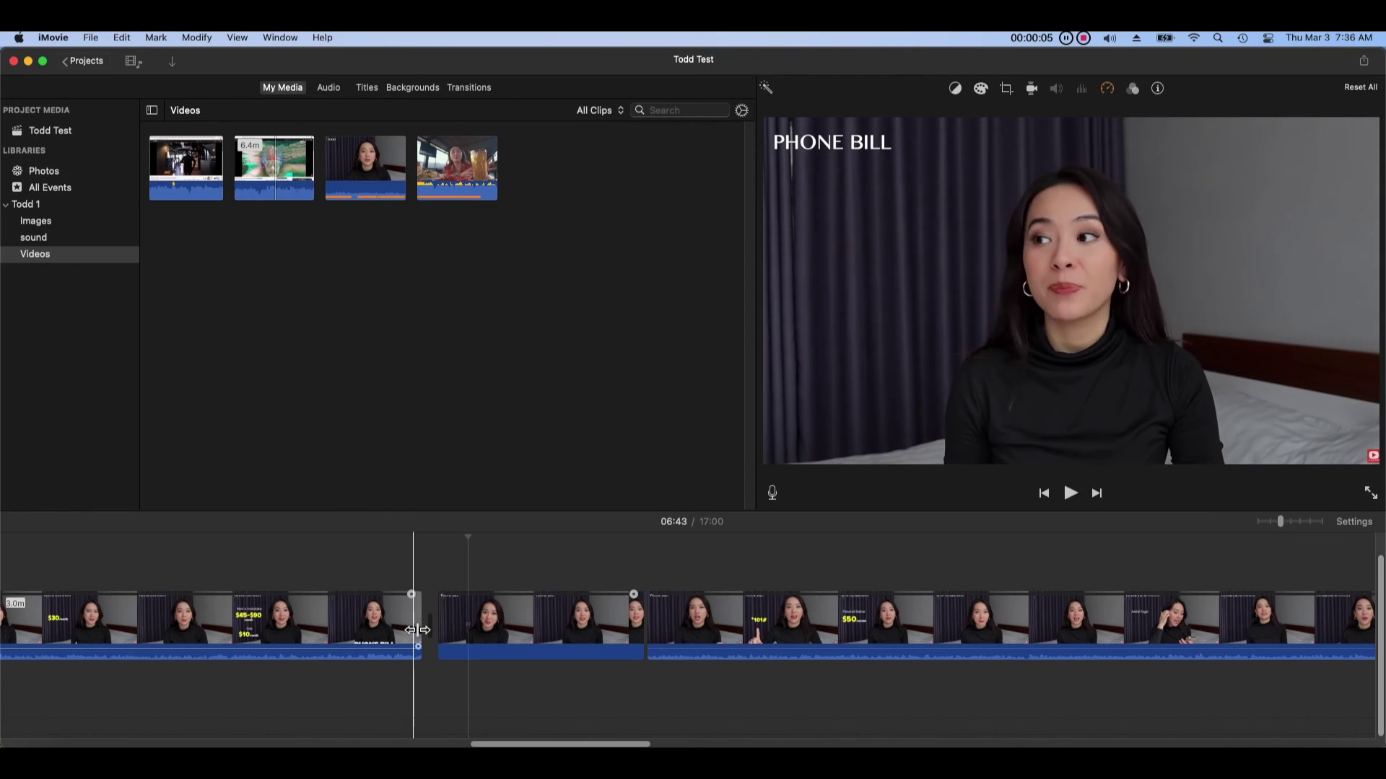
# - Trim the clip edges at the cuts before and after the short PHONE BILL clip
pyautogui.moveTo(417, 630)
pyautogui.mouseDown()
pyautogui.moveTo(381, 632)
pyautogui.moveTo(425, 628)
pyautogui.mouseUp()
pyautogui.moveTo(596, 631); pyautogui.dragTo(649, 631)
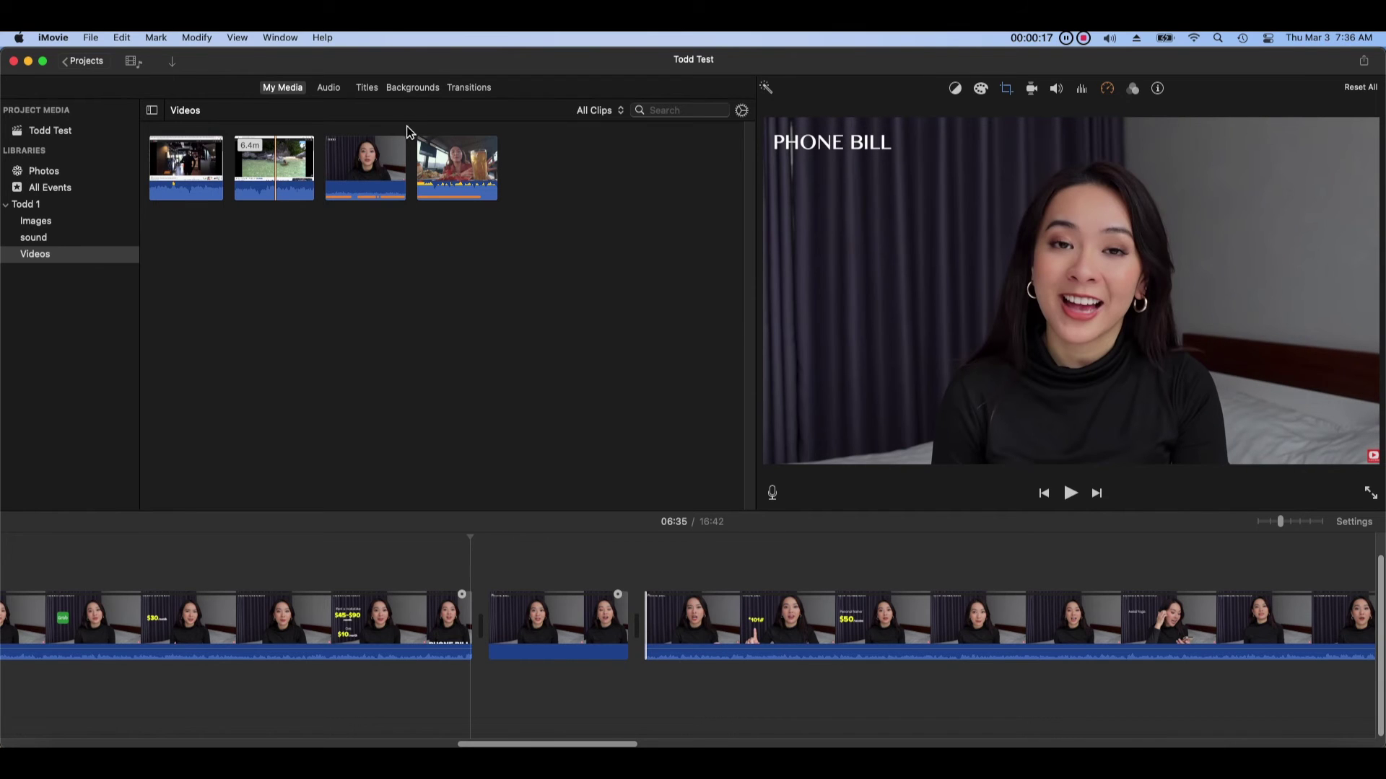
# - Add a Wipe Right transition after the short PHONE BILL clip and a Cross Dissolve transition before it
pyautogui.click(486, 91)
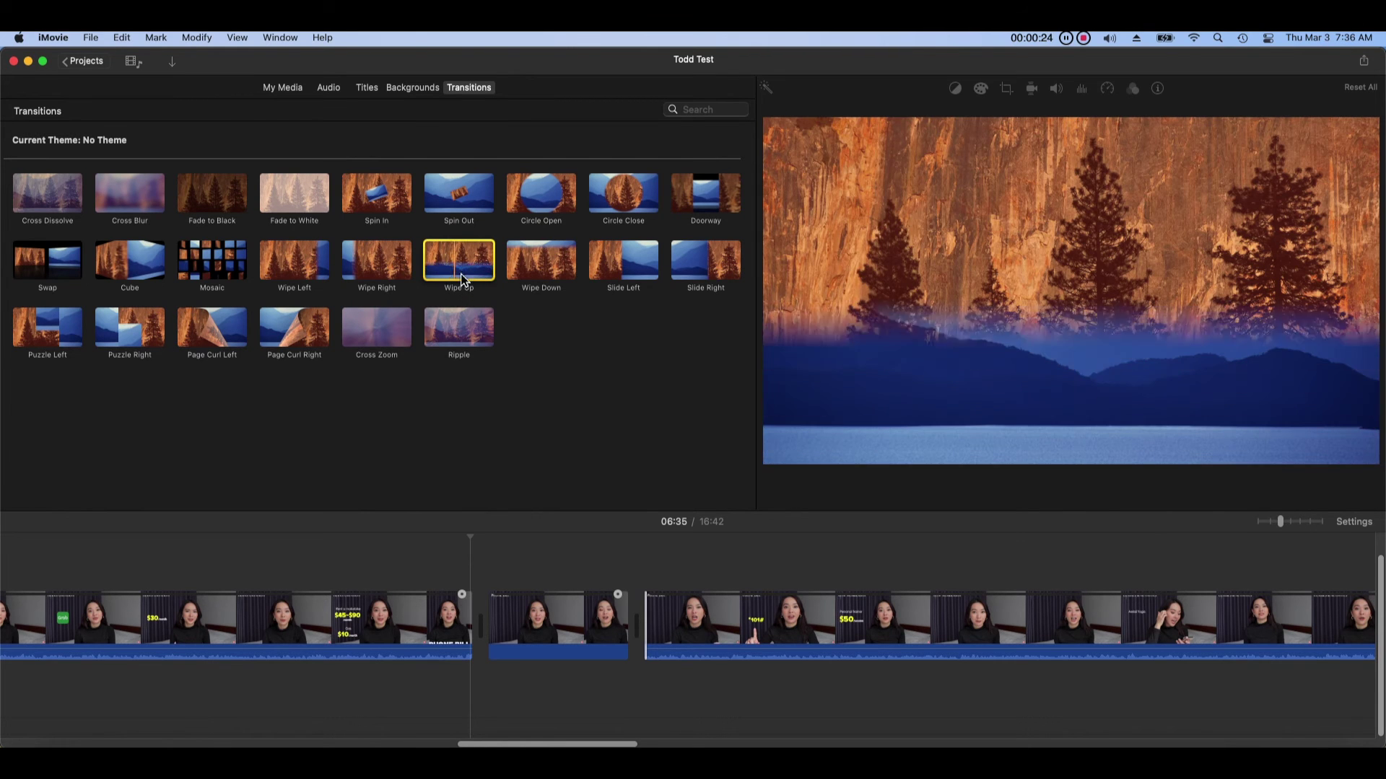
pyautogui.doubleClick(359, 274)
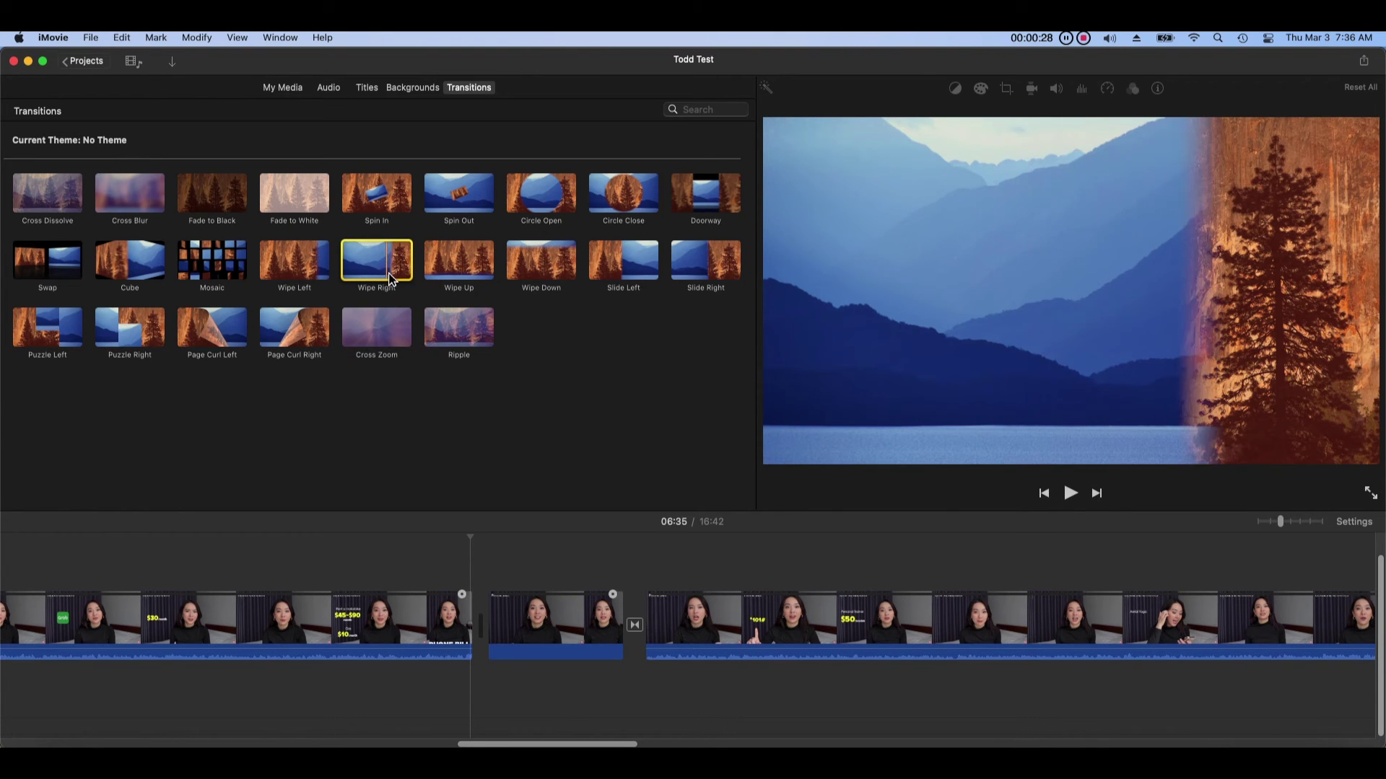
pyautogui.click(435, 322)
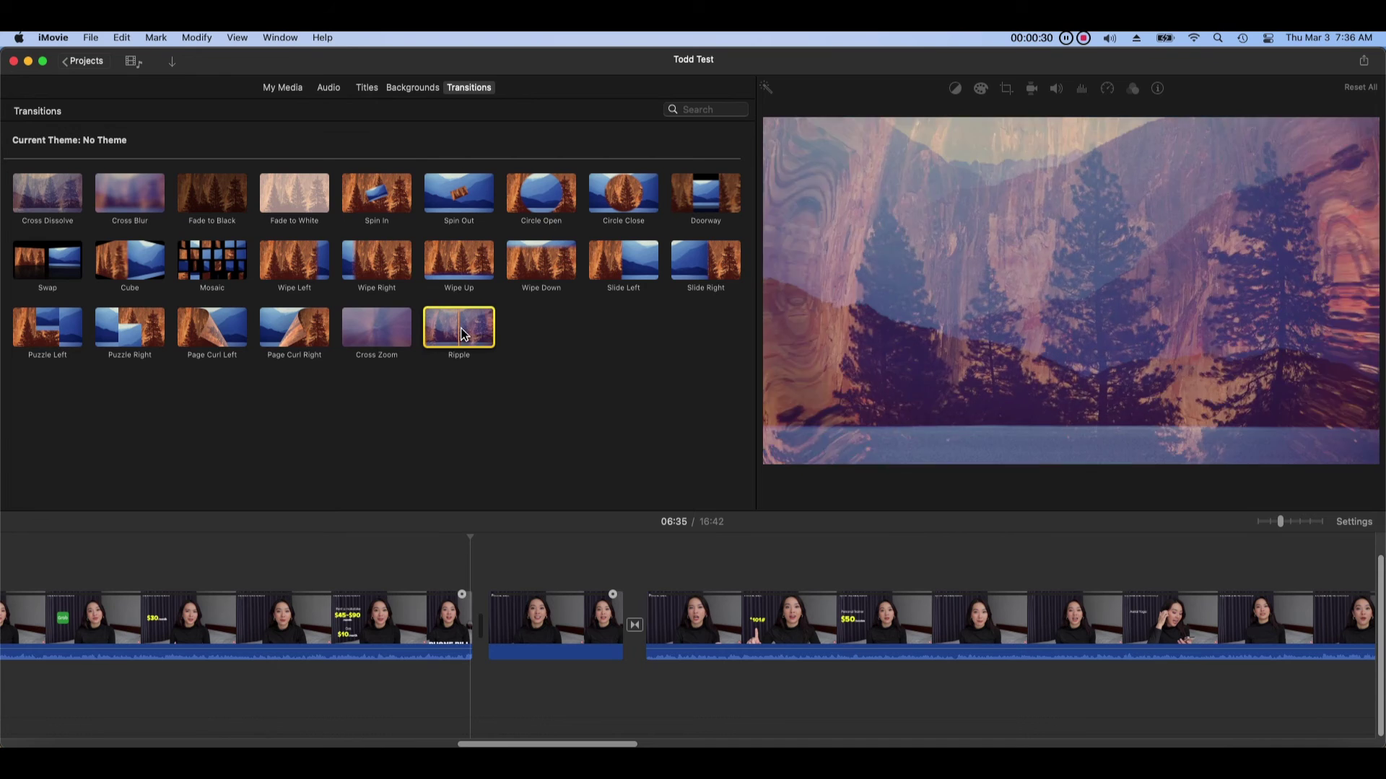
pyautogui.click(220, 273)
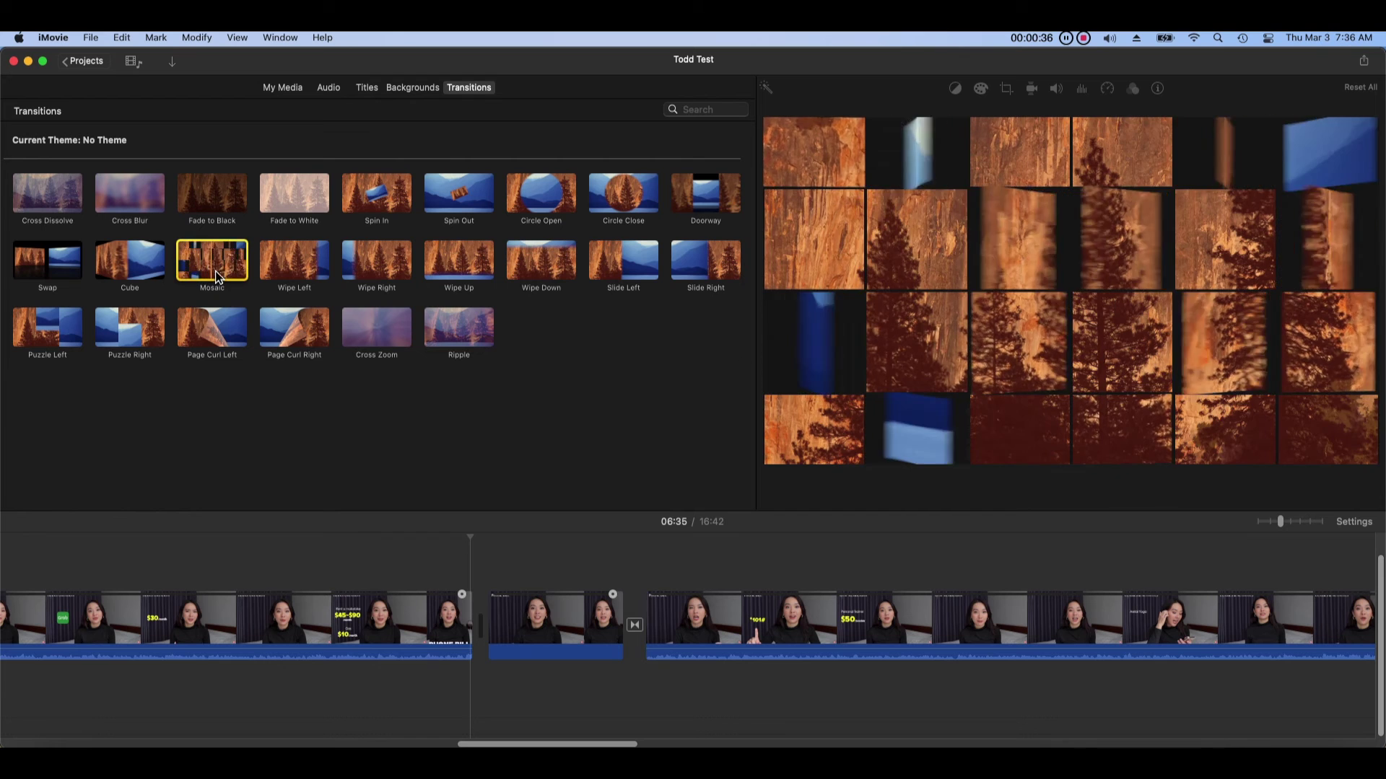
pyautogui.click(75, 204)
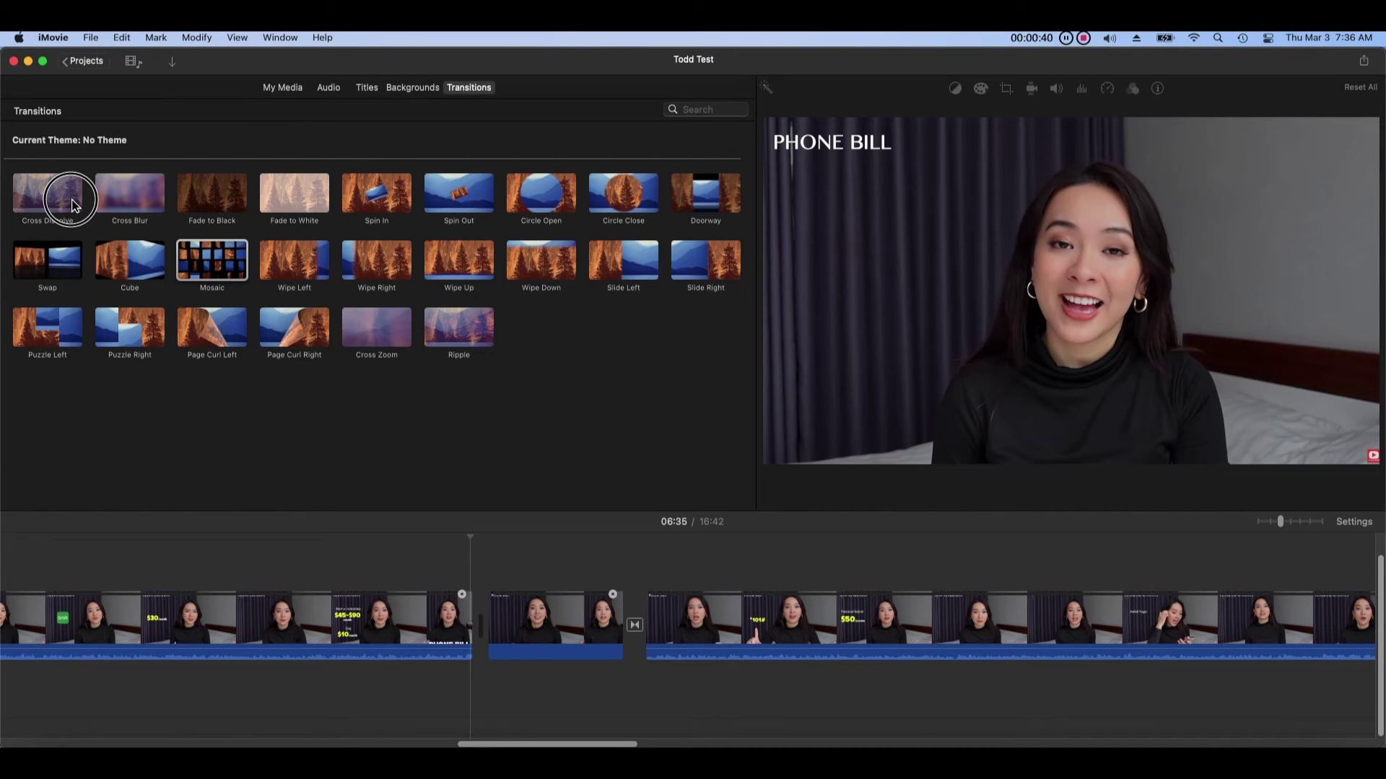
pyautogui.moveTo(85, 216); pyautogui.dragTo(472, 613)
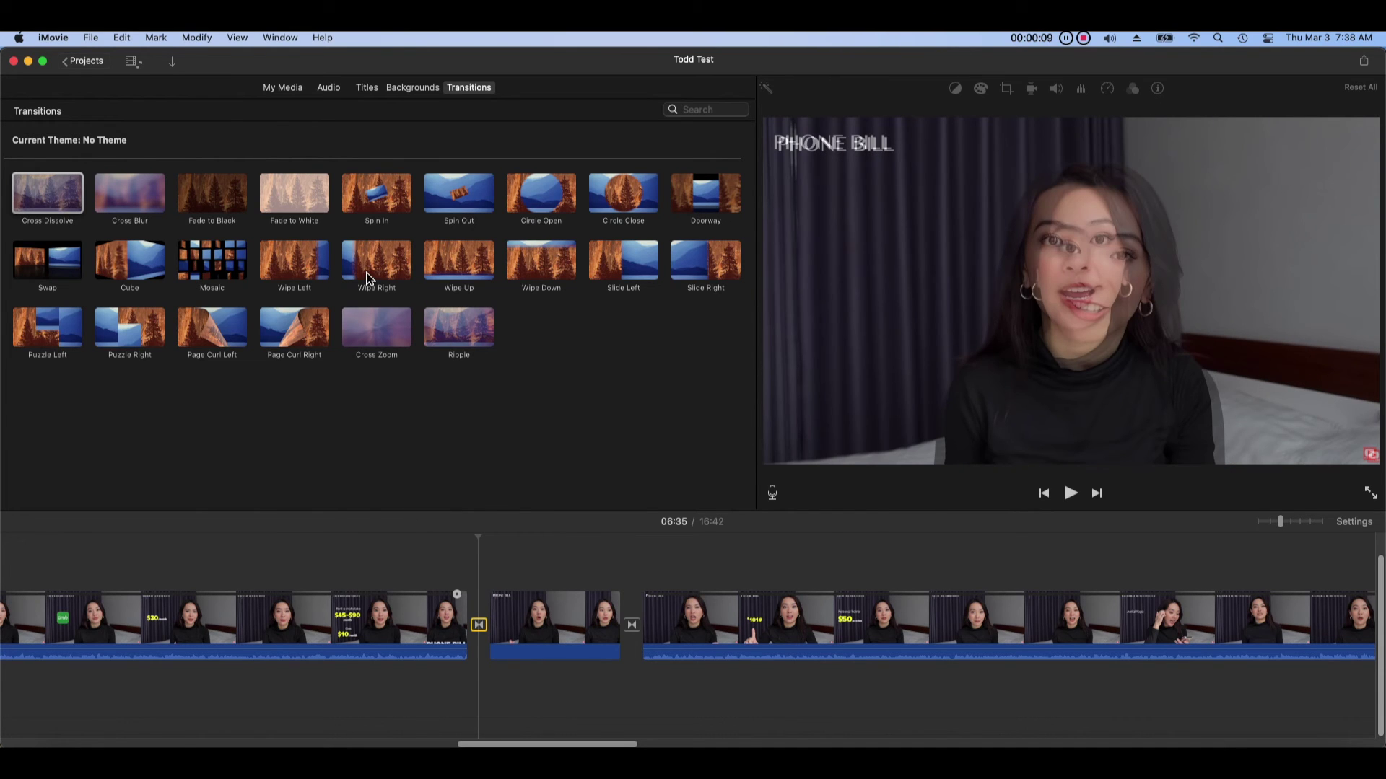
# - Replace the transition after the short PHONE BILL clip with Ripple
pyautogui.click(235, 273)
pyautogui.click(158, 271)
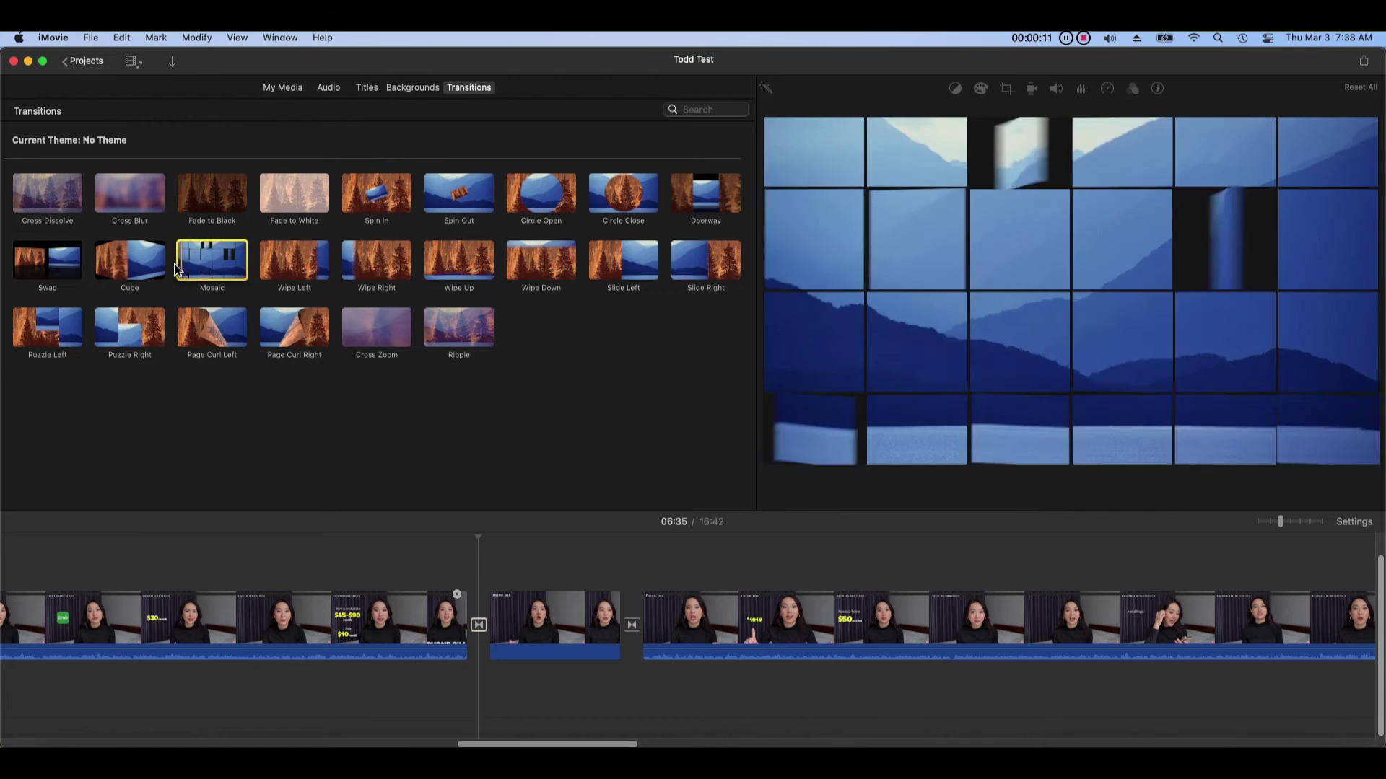
pyautogui.moveTo(464, 343); pyautogui.dragTo(632, 628)
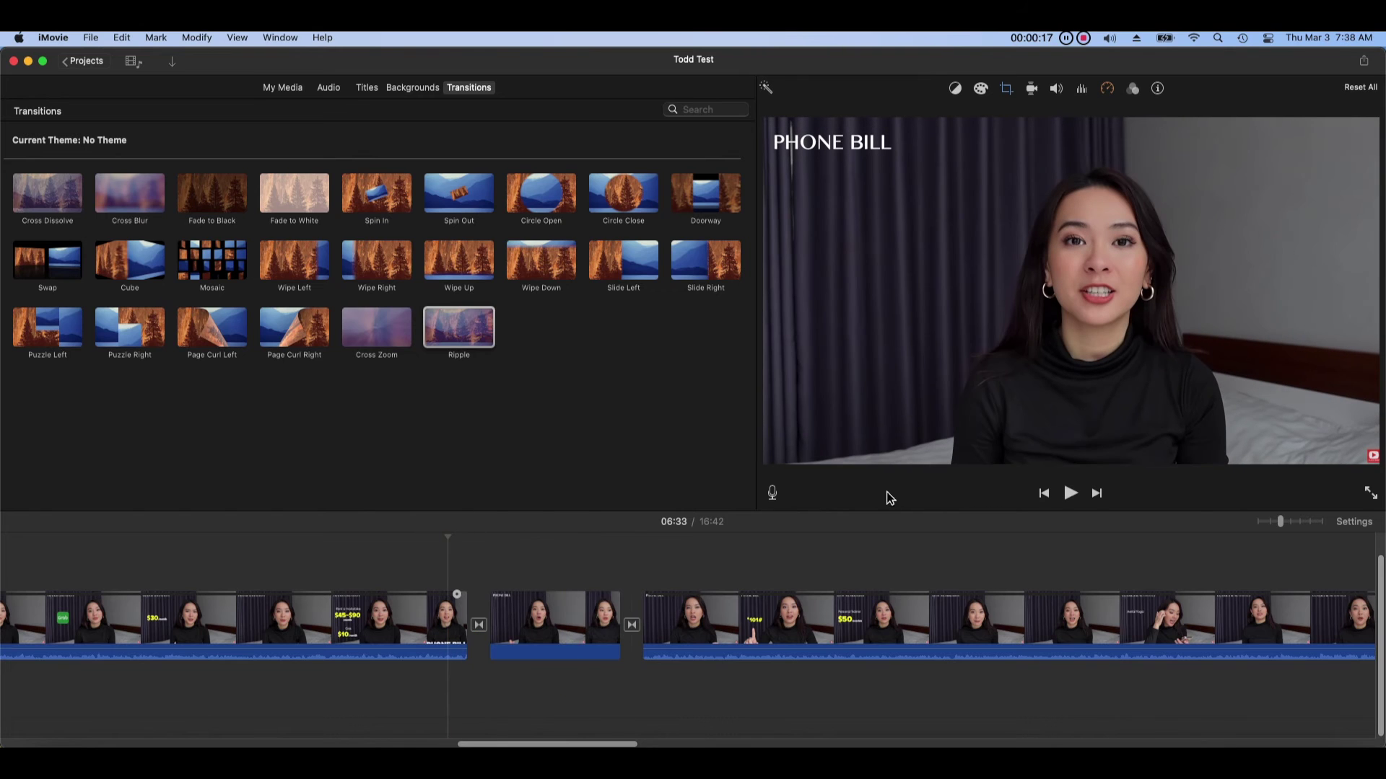
# - Play the timeline across the Cross Dissolve and Ripple transitions to check both effects
pyautogui.click(1070, 495)
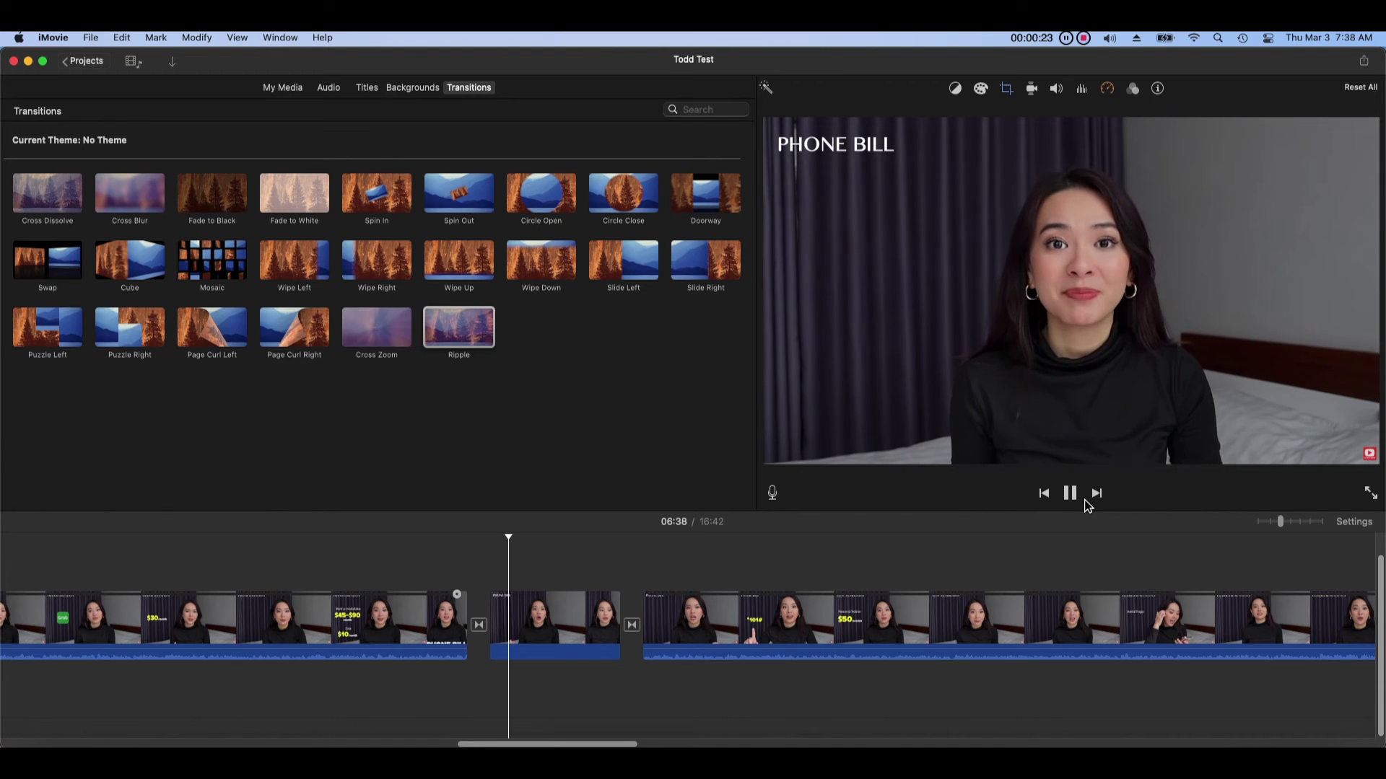
pyautogui.click(641, 559)
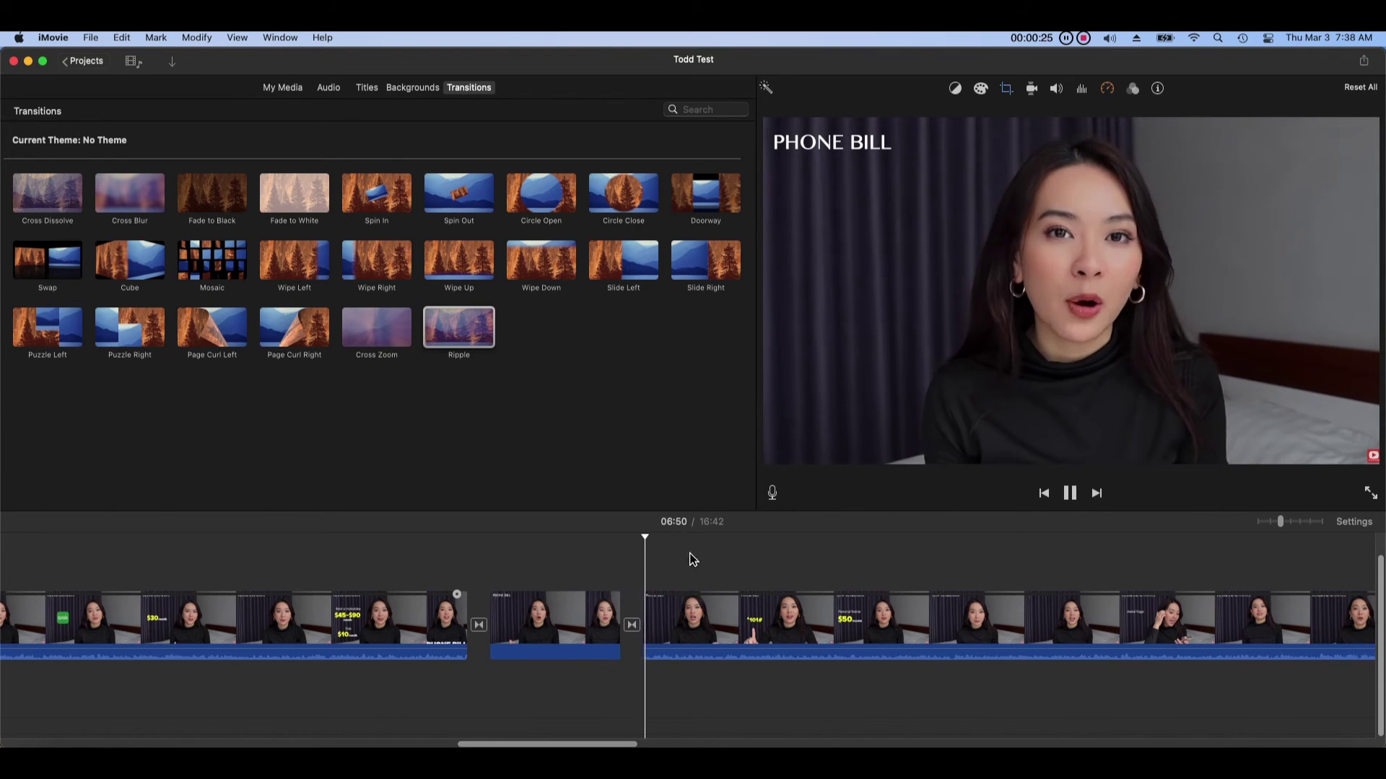
pyautogui.click(1075, 498)
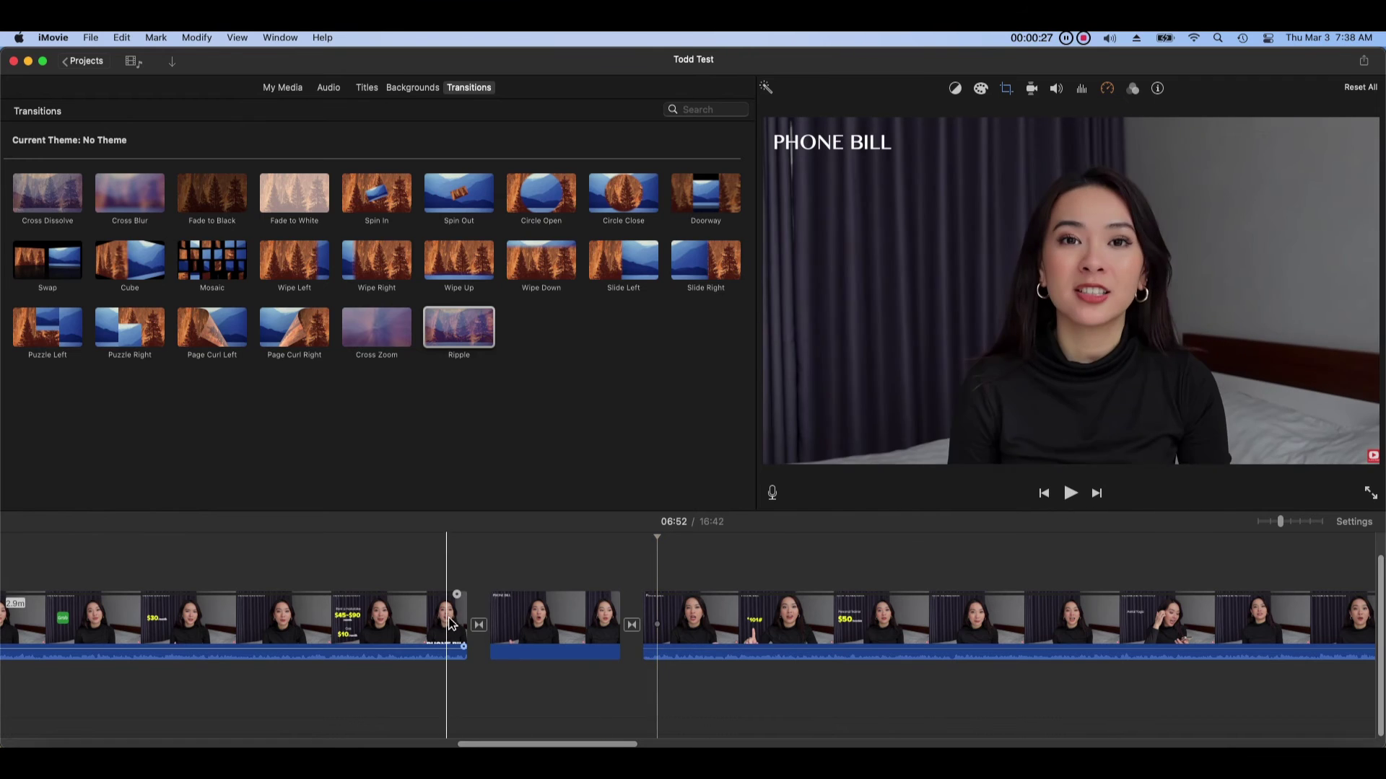
# - Set the Cross Dissolve transition's duration to 10 s and apply it to that transition only
pyautogui.click(481, 626)
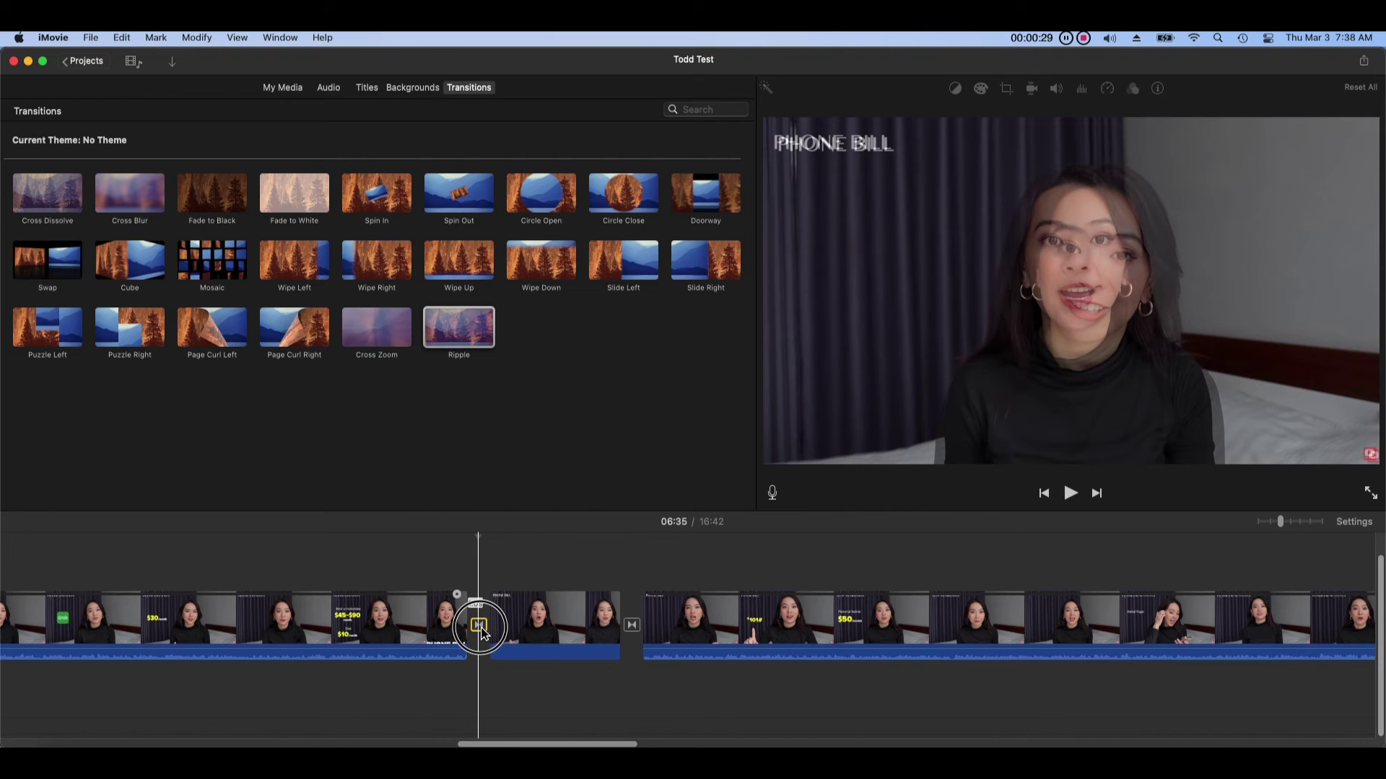
pyautogui.doubleClick(482, 632)
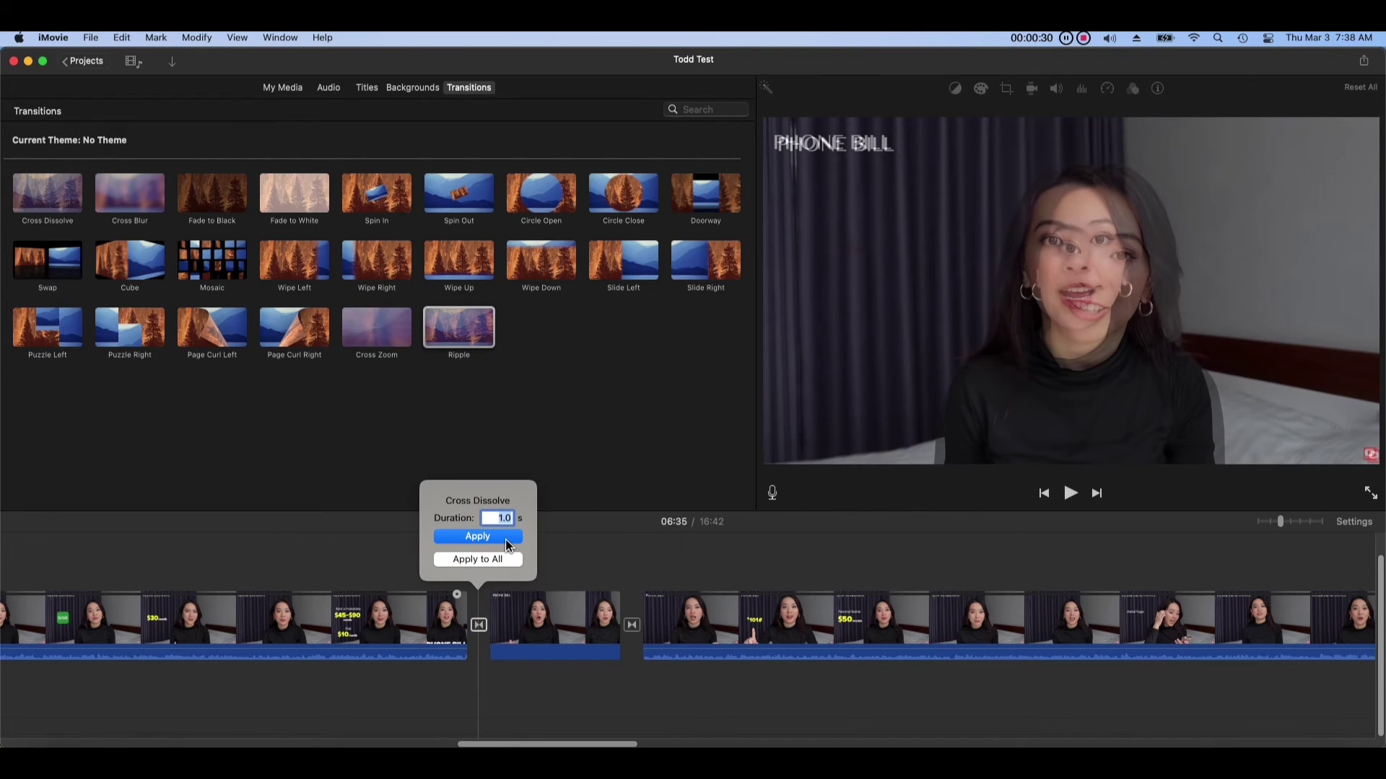
pyautogui.write('10')
pyautogui.click(477, 536)
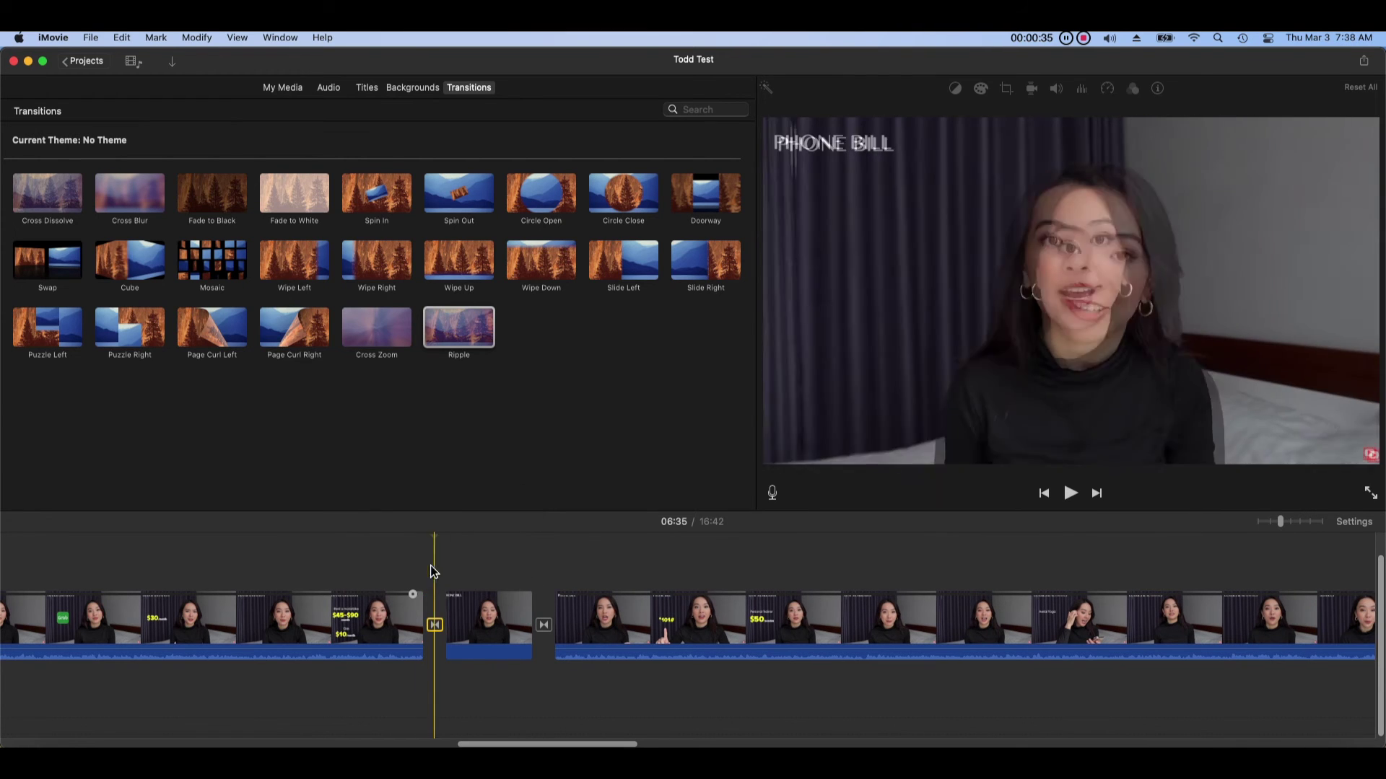
# - Play back the lengthened Cross Dissolve and the Ripple transition around the short PHONE BILL clip
pyautogui.click(412, 554)
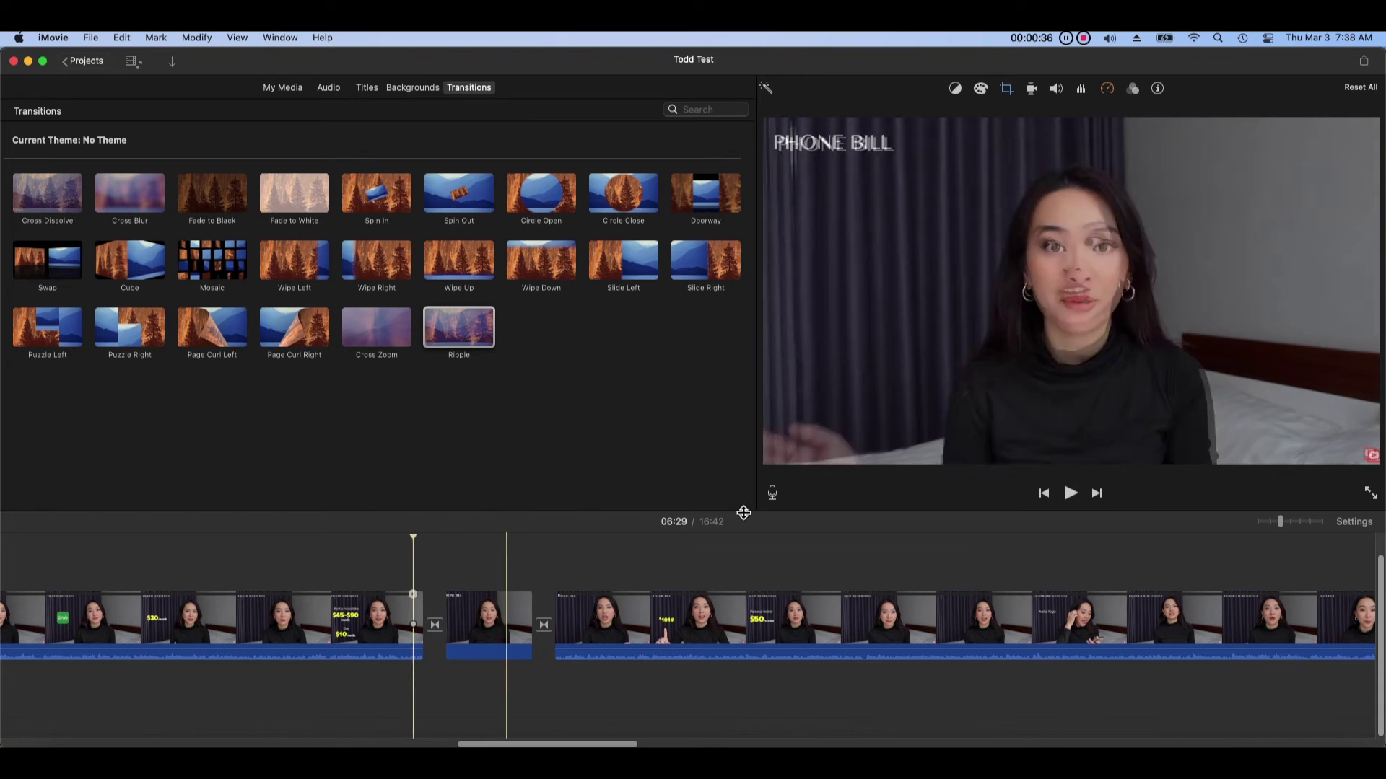
pyautogui.click(1071, 495)
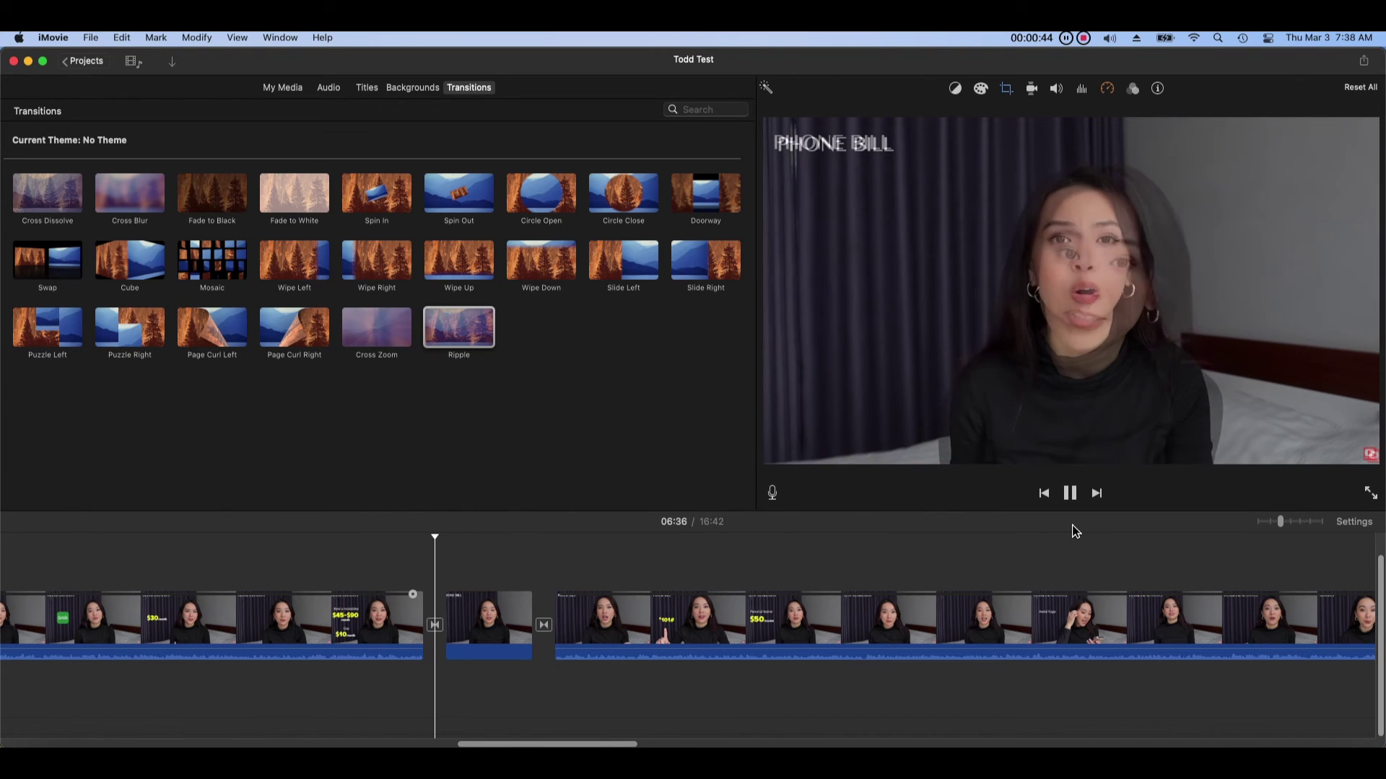
pyautogui.click(524, 560)
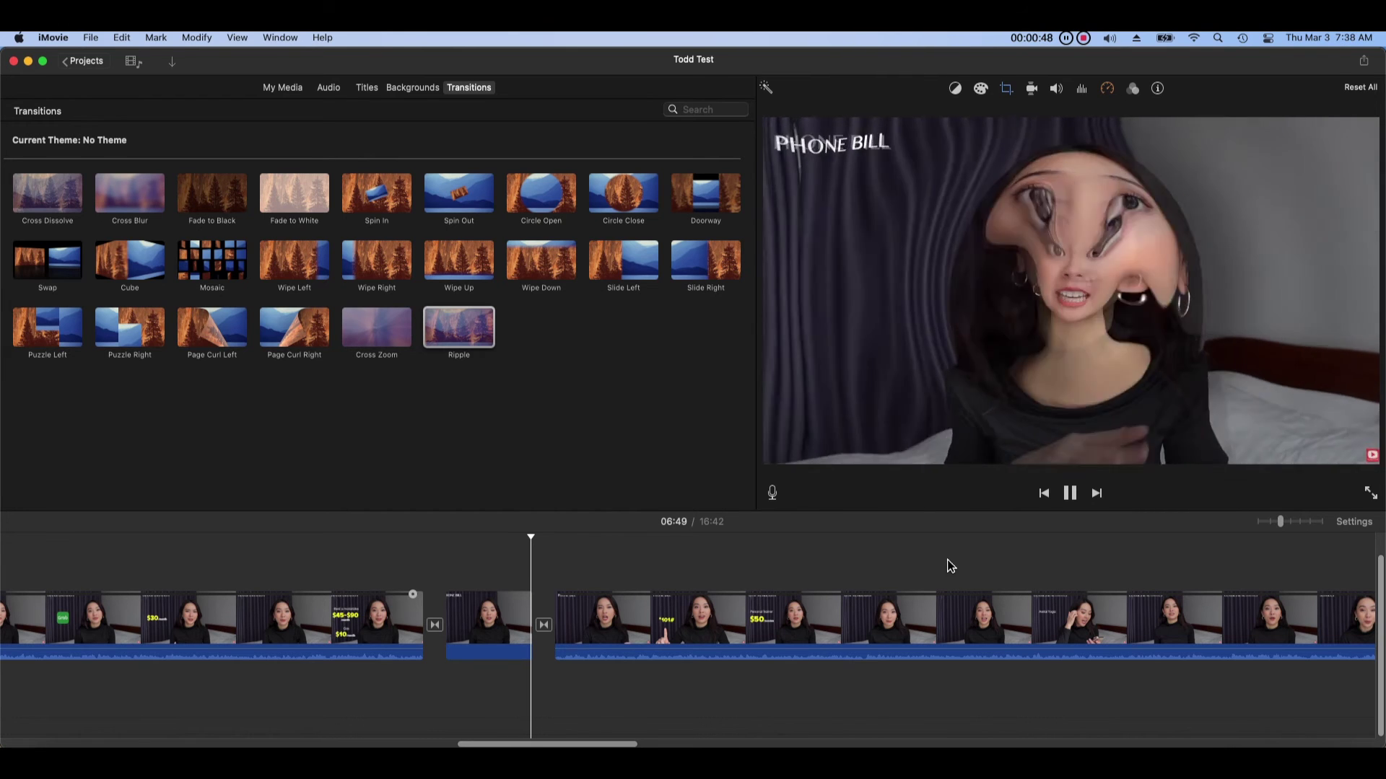
pyautogui.click(1070, 493)
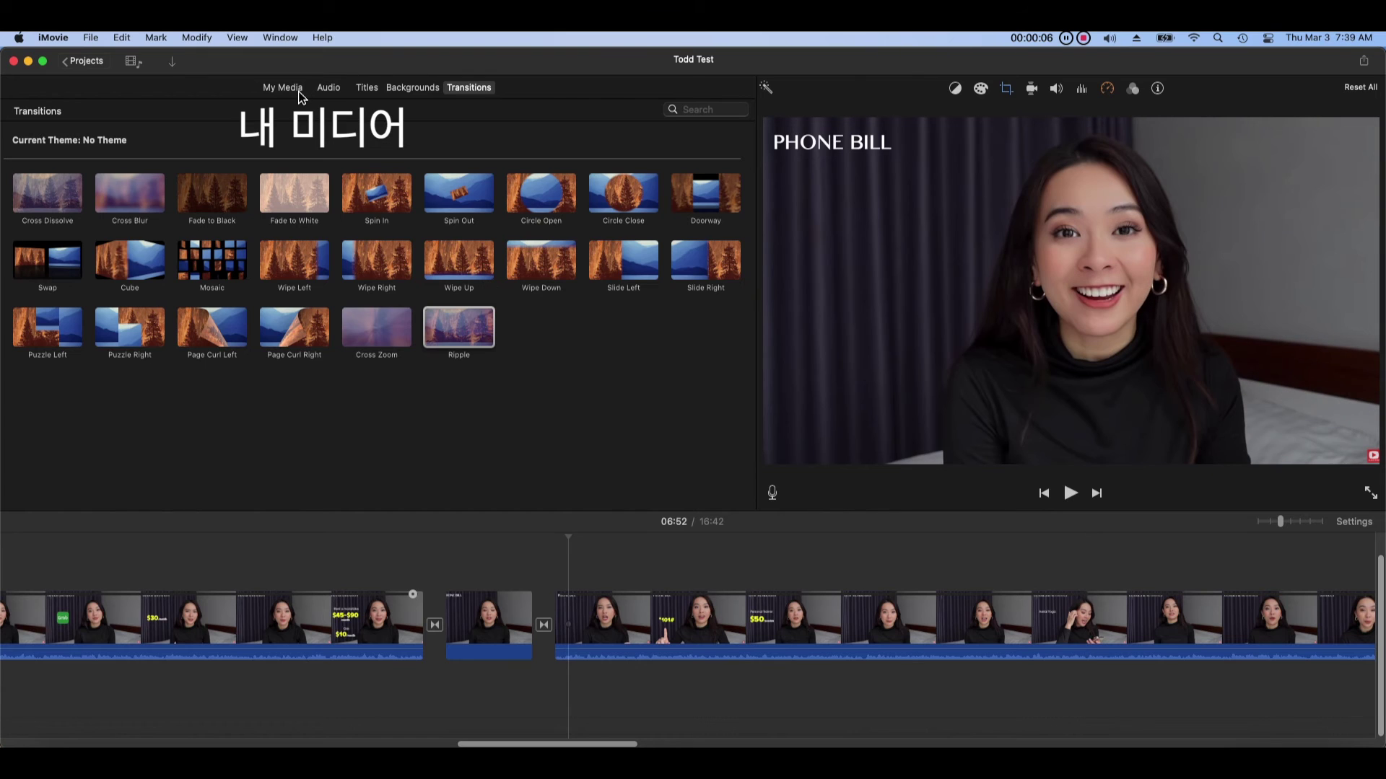
# - Return to the project media, add the white boat photo from Images to the empty timeline and play it
pyautogui.click(300, 90)
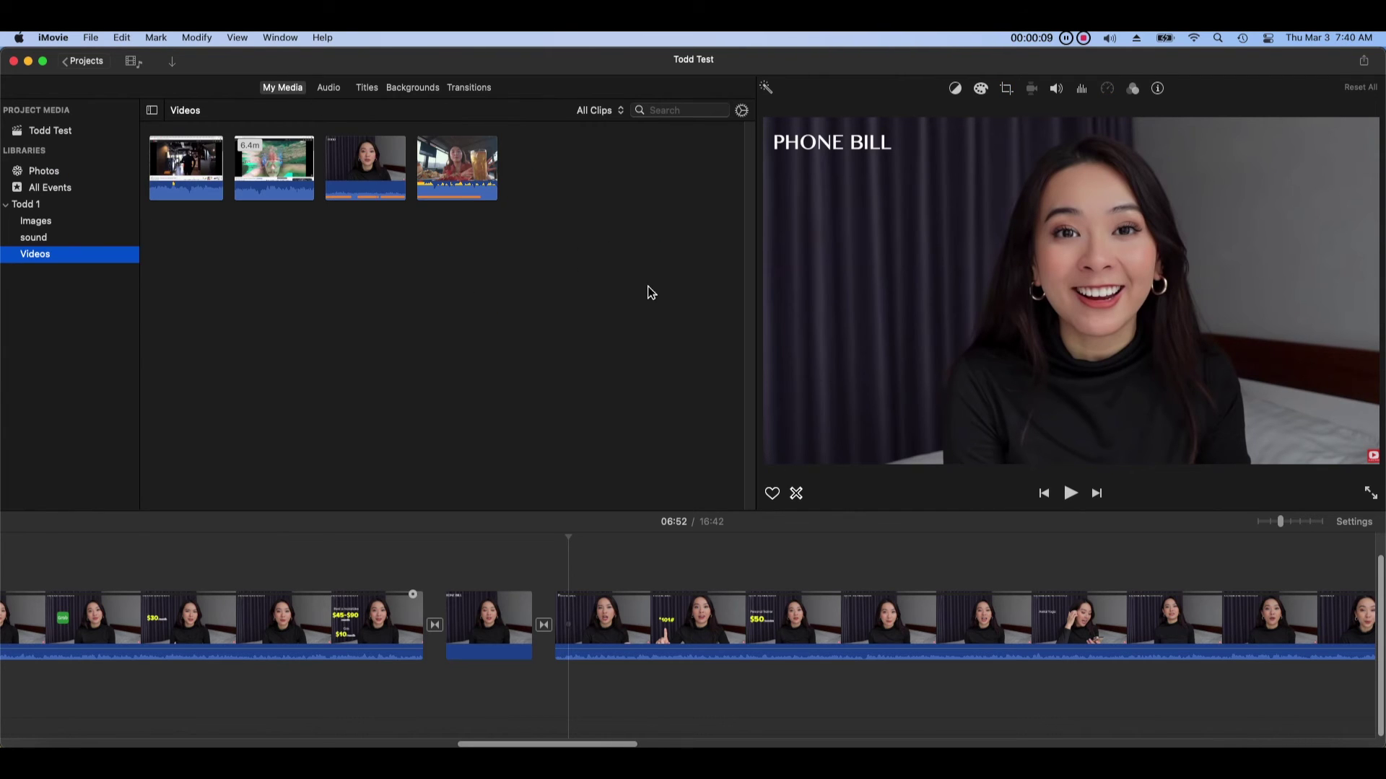
pyautogui.click(650, 293)
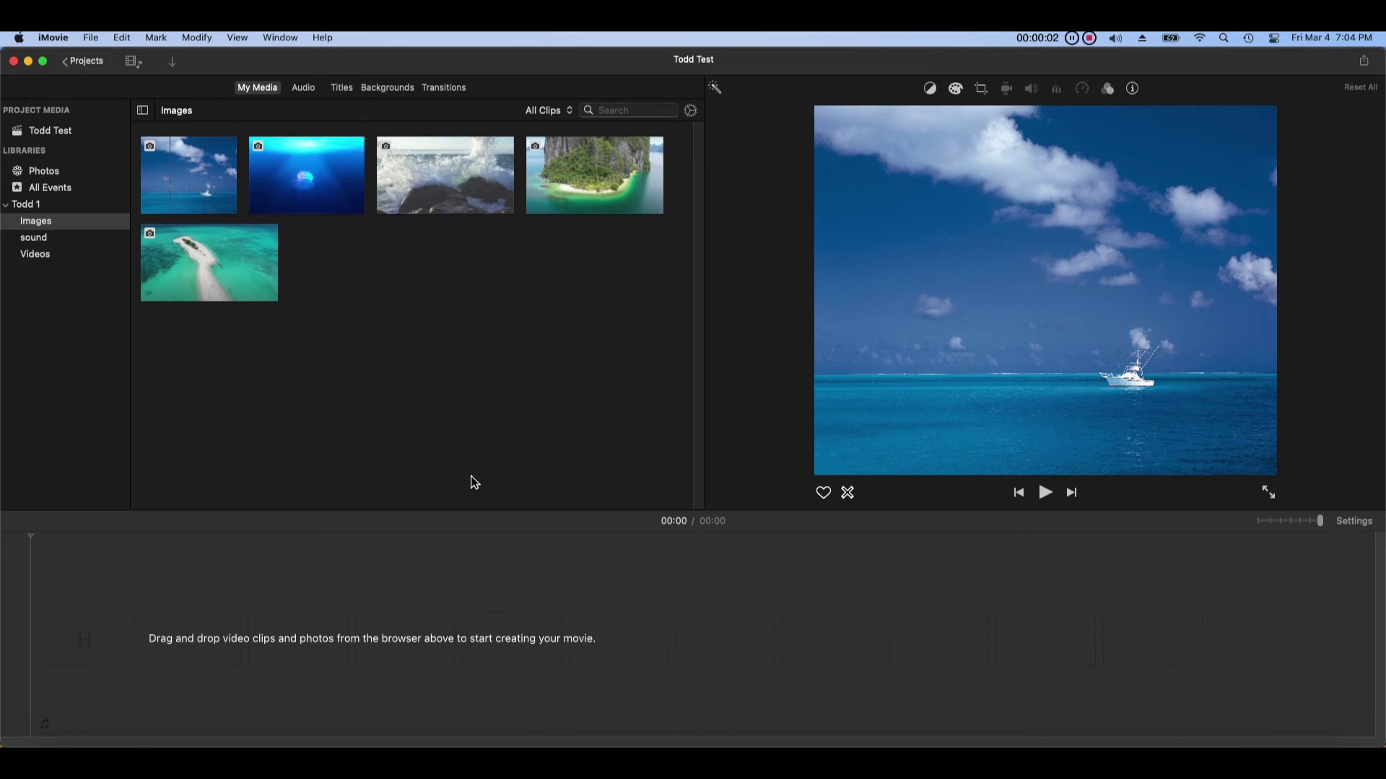
pyautogui.moveTo(202, 189); pyautogui.dragTo(124, 630)
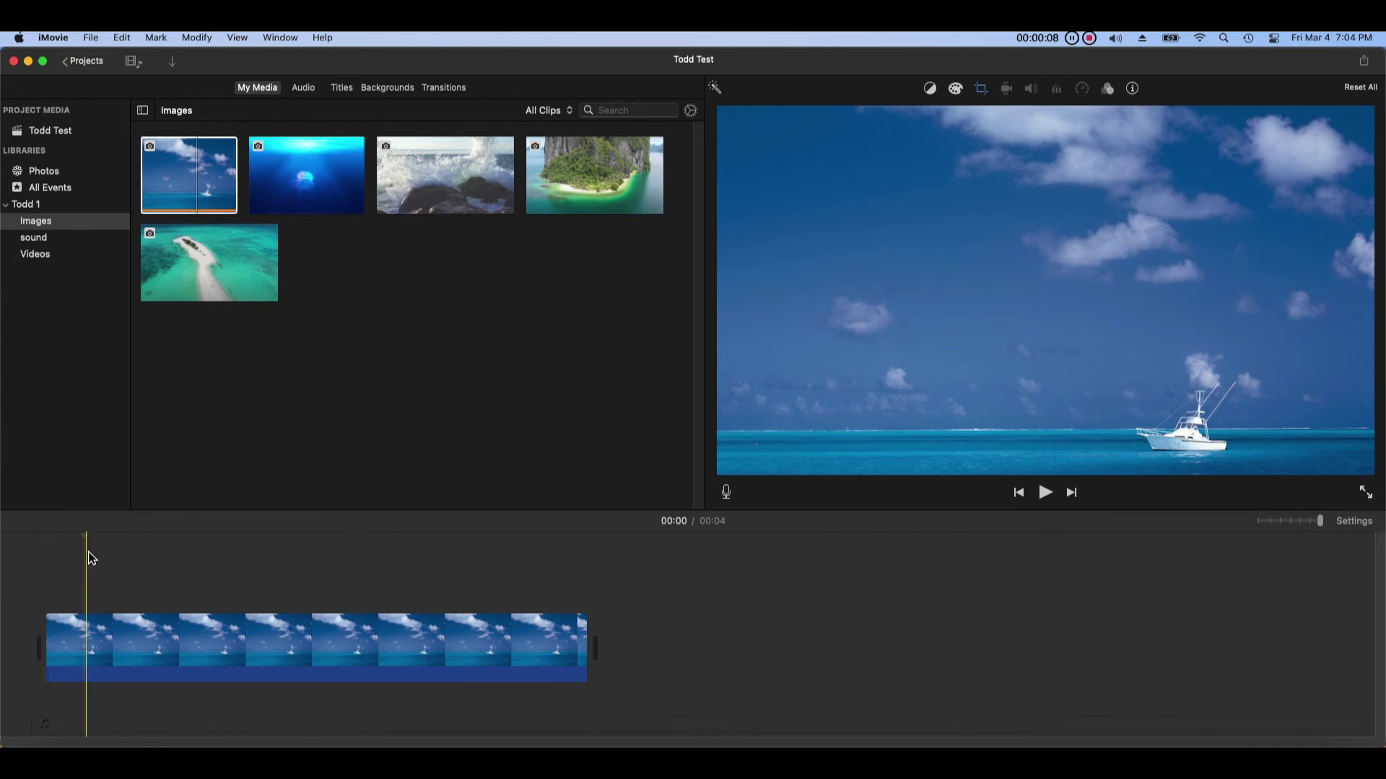
pyautogui.click(1047, 493)
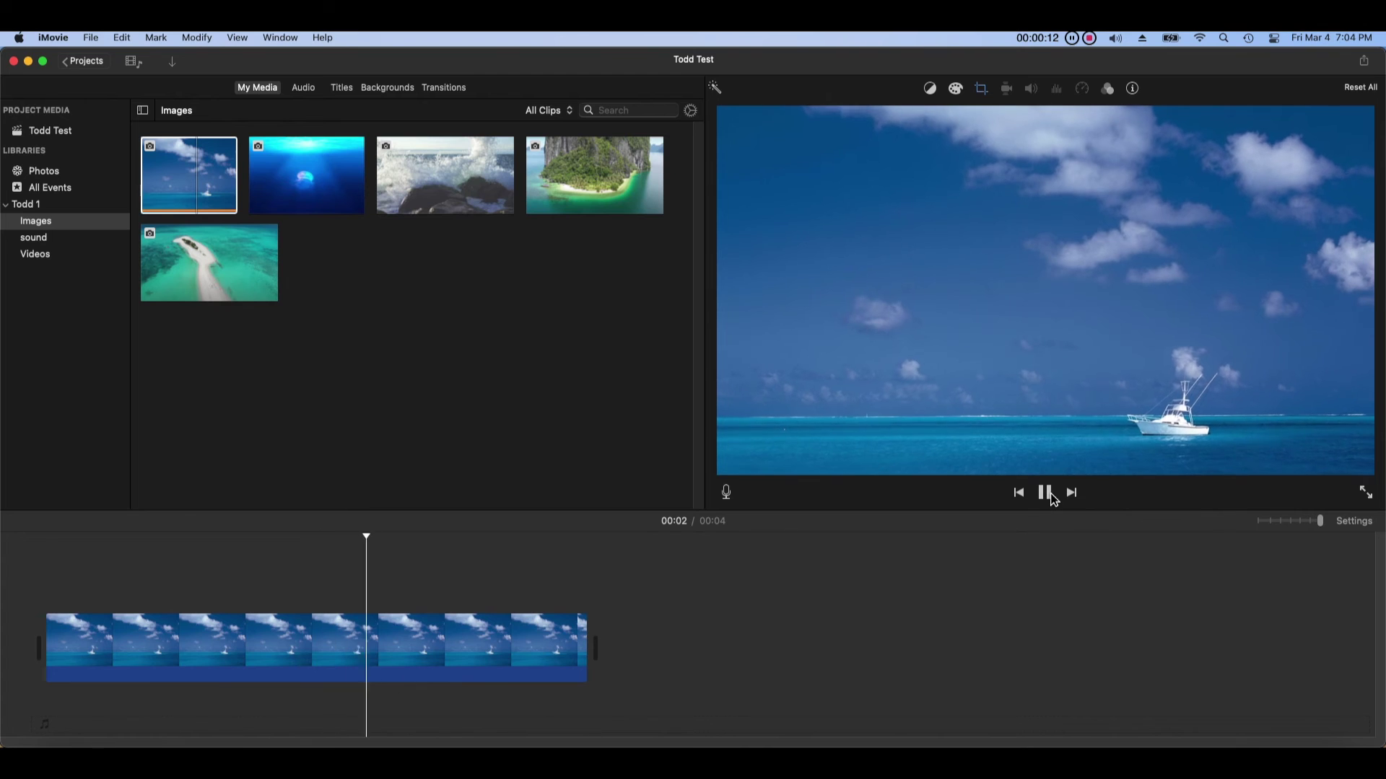
# - Stop playback and set the cropping style of the boat photo in the timeline to Fit
pyautogui.click(1052, 497)
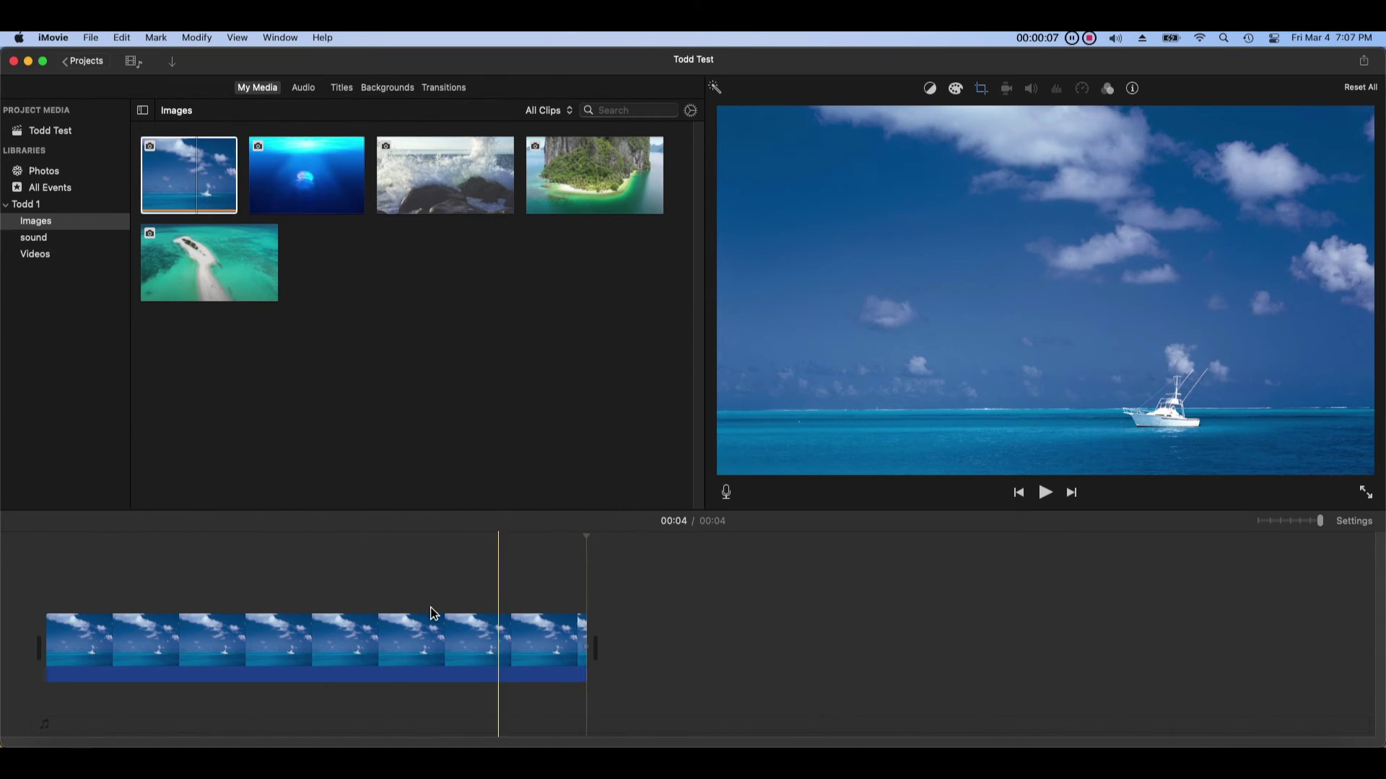
pyautogui.click(380, 647)
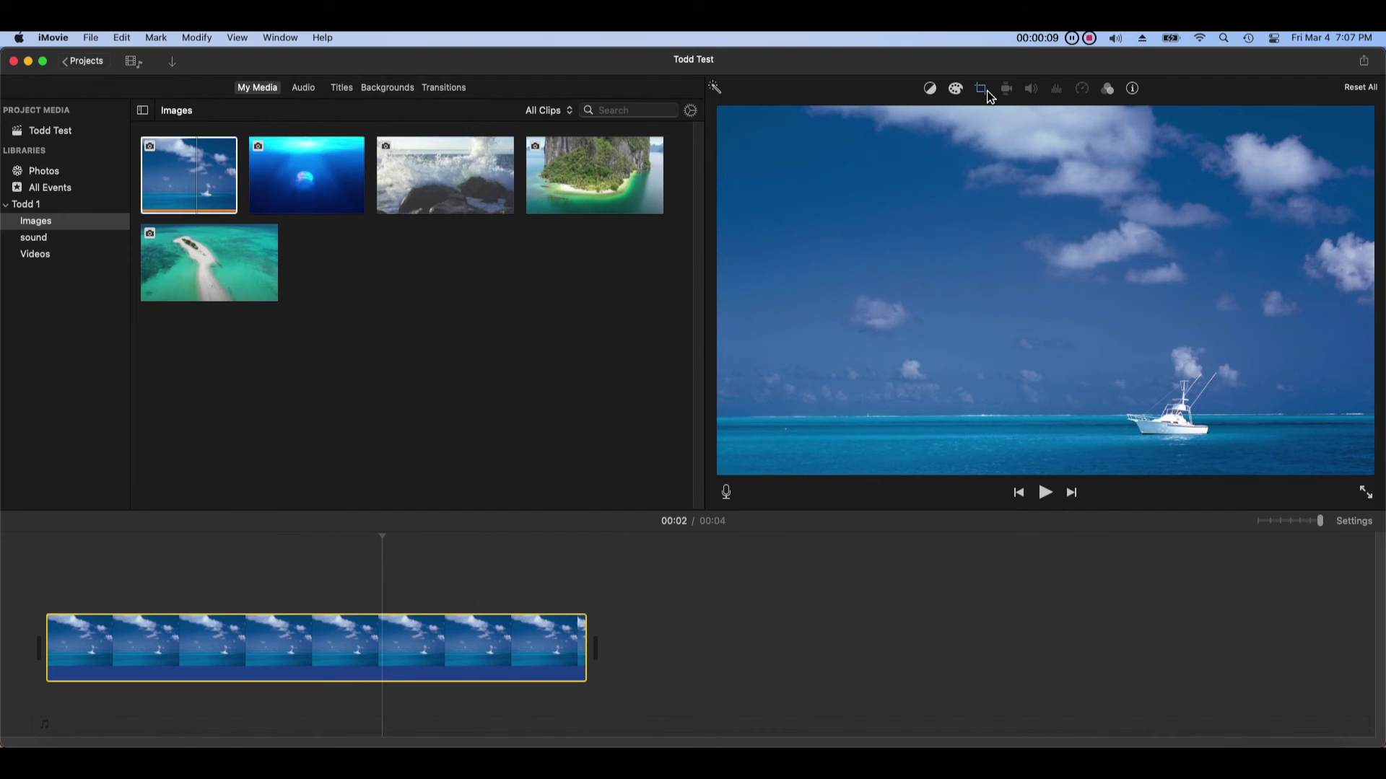
pyautogui.click(989, 94)
pyautogui.click(989, 92)
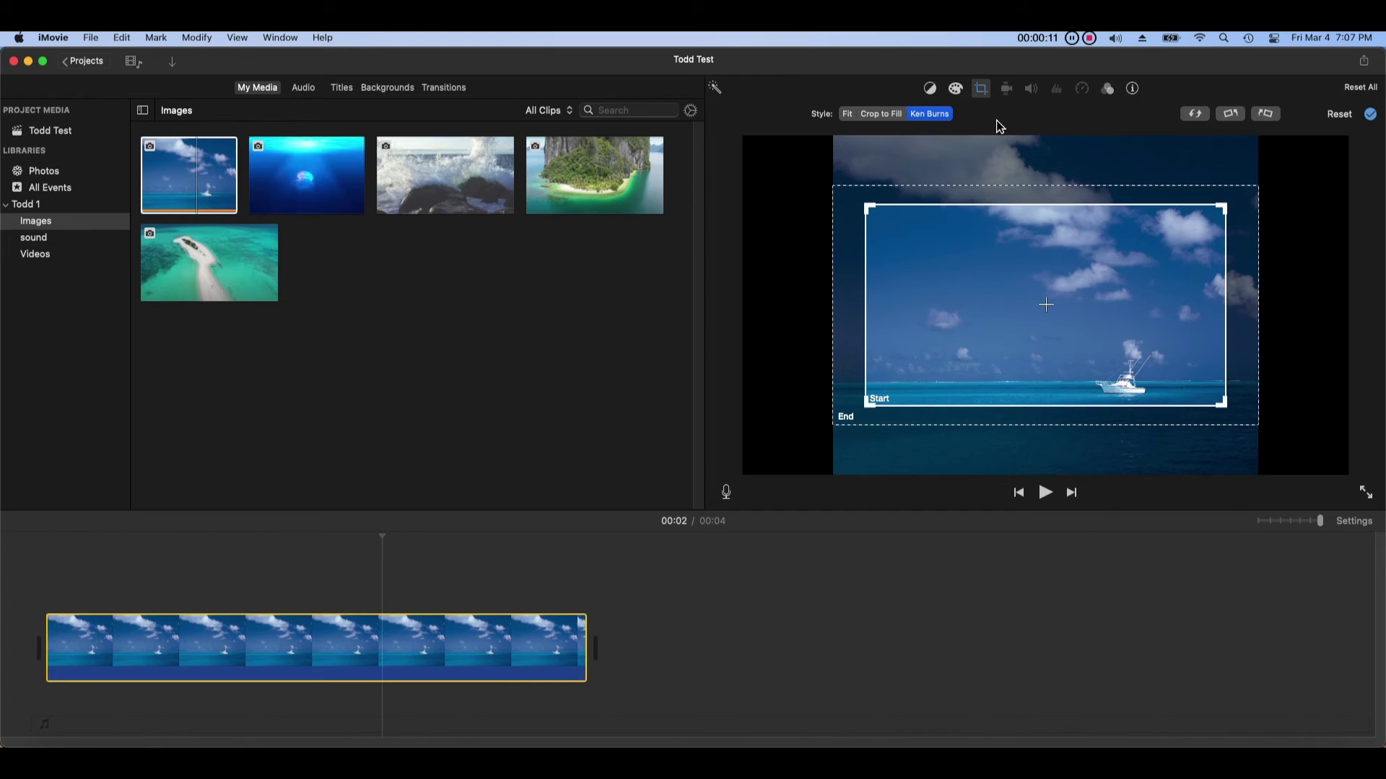
pyautogui.click(848, 116)
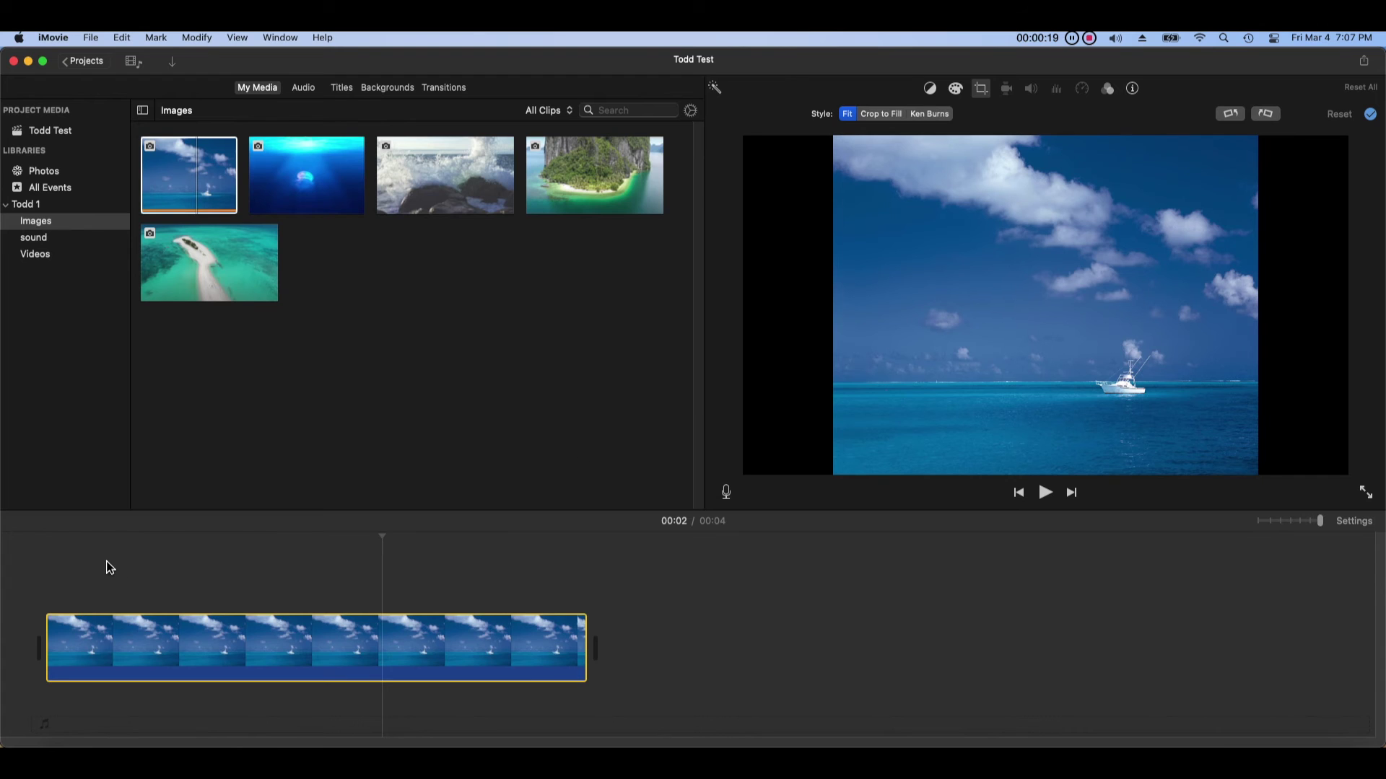
# - Play the boat photo from near its start to check how the Fit style looks
pyautogui.click(85, 561)
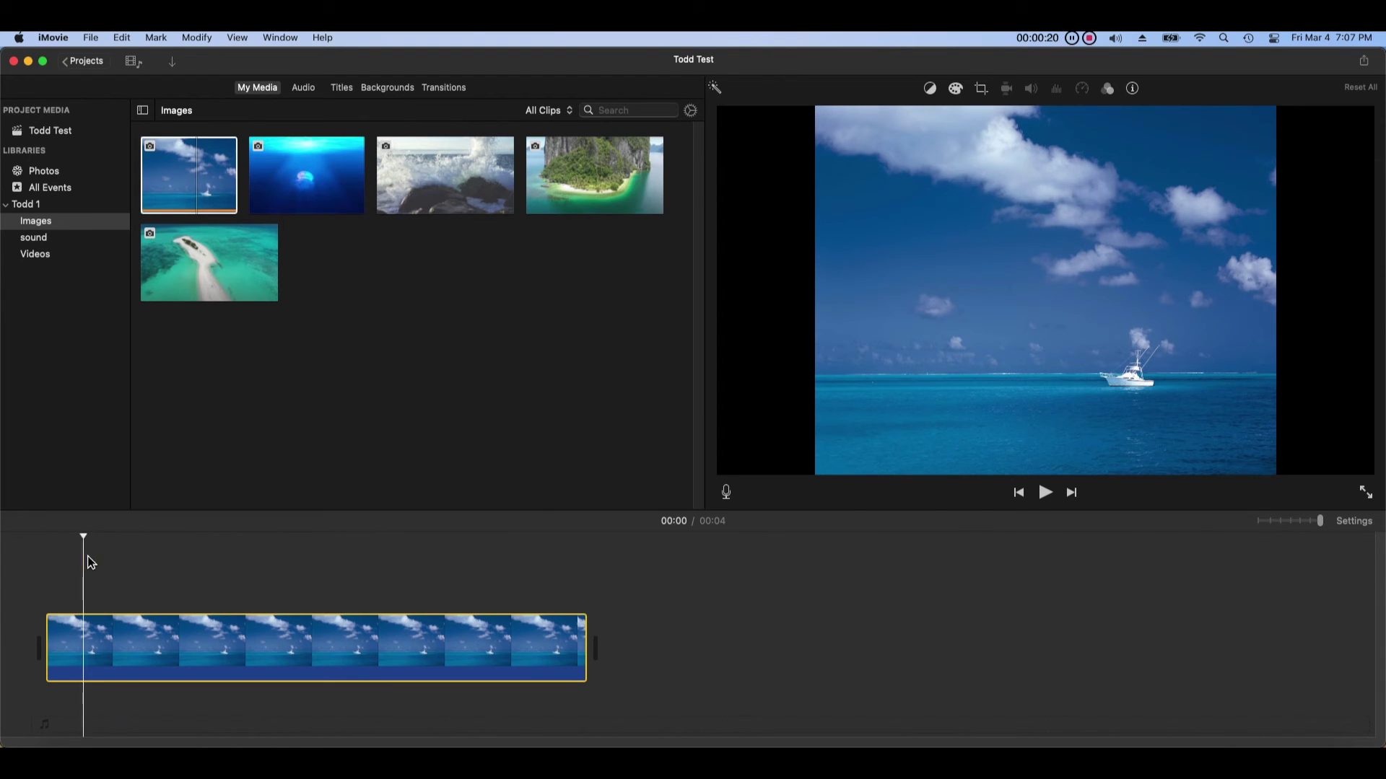
pyautogui.click(1045, 496)
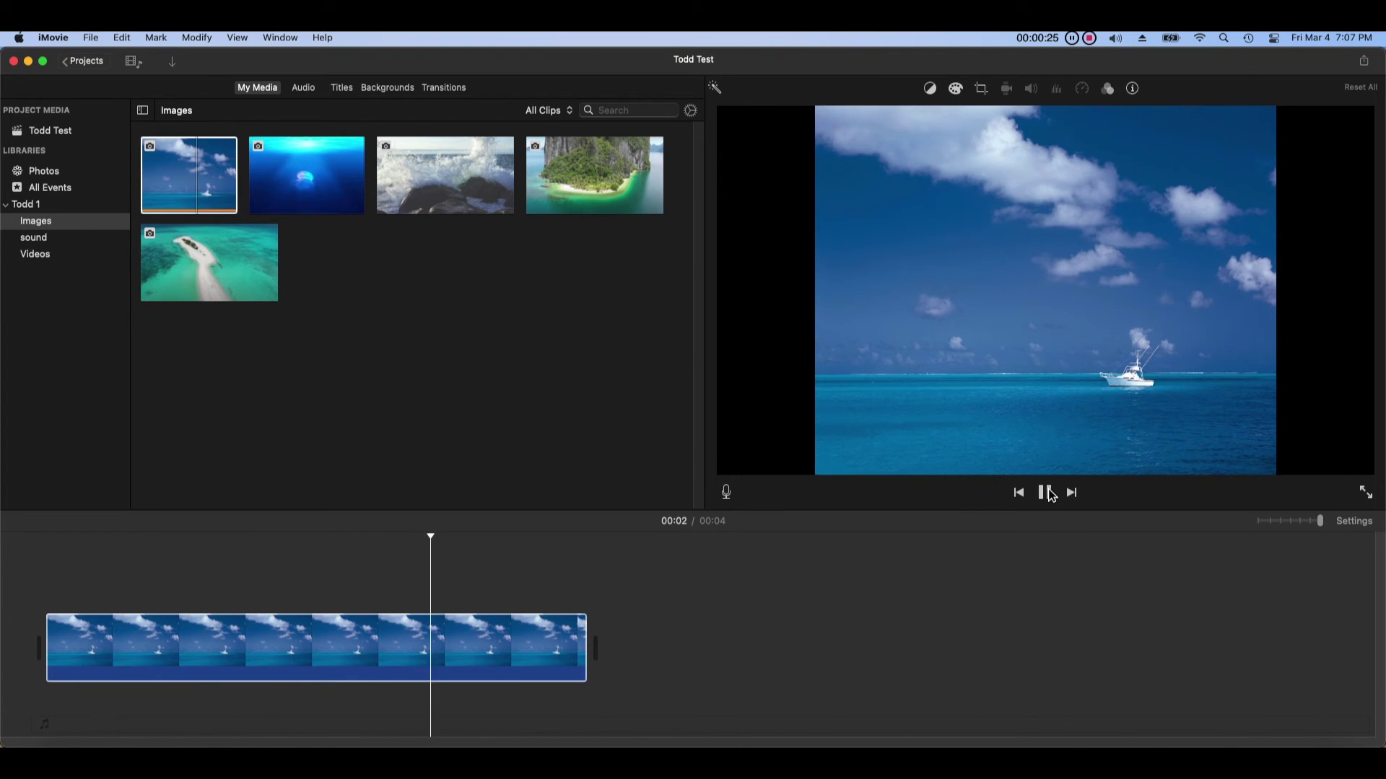
pyautogui.click(1051, 496)
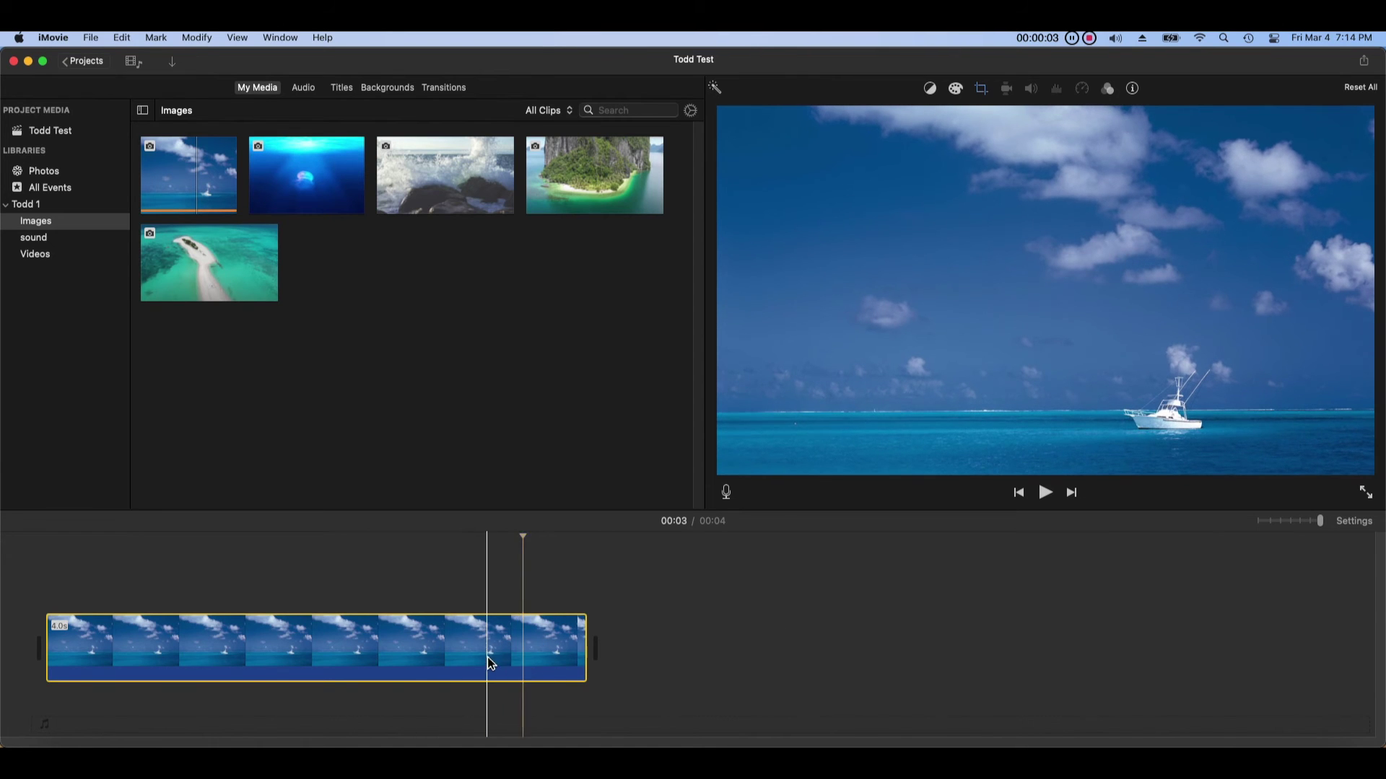
# - Replace the boat photo in the timeline with the jellyfish photo and shorten that clip to about 3 seconds
pyautogui.rightClick(489, 663)
pyautogui.click(523, 569)
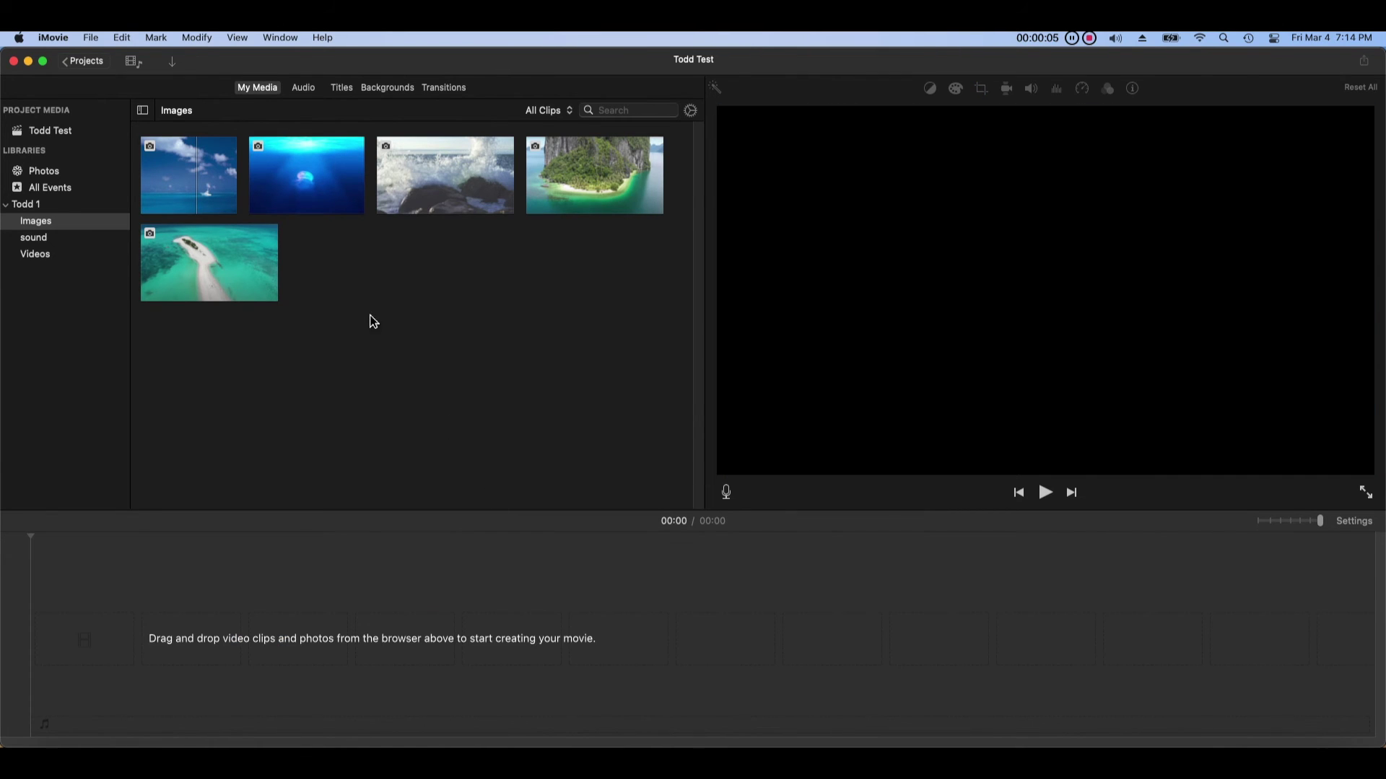
pyautogui.moveTo(309, 195); pyautogui.dragTo(253, 650)
pyautogui.click(366, 538)
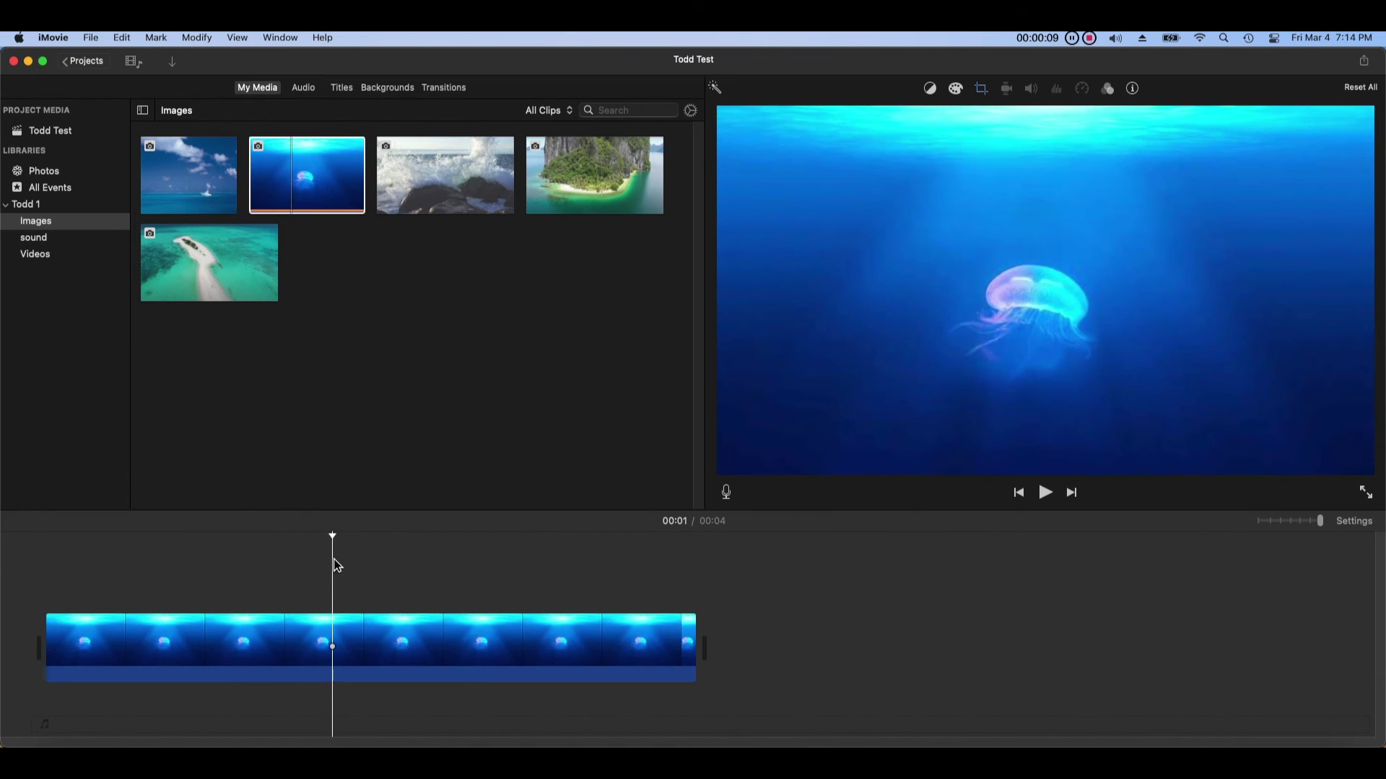
pyautogui.moveTo(692, 660); pyautogui.dragTo(559, 659)
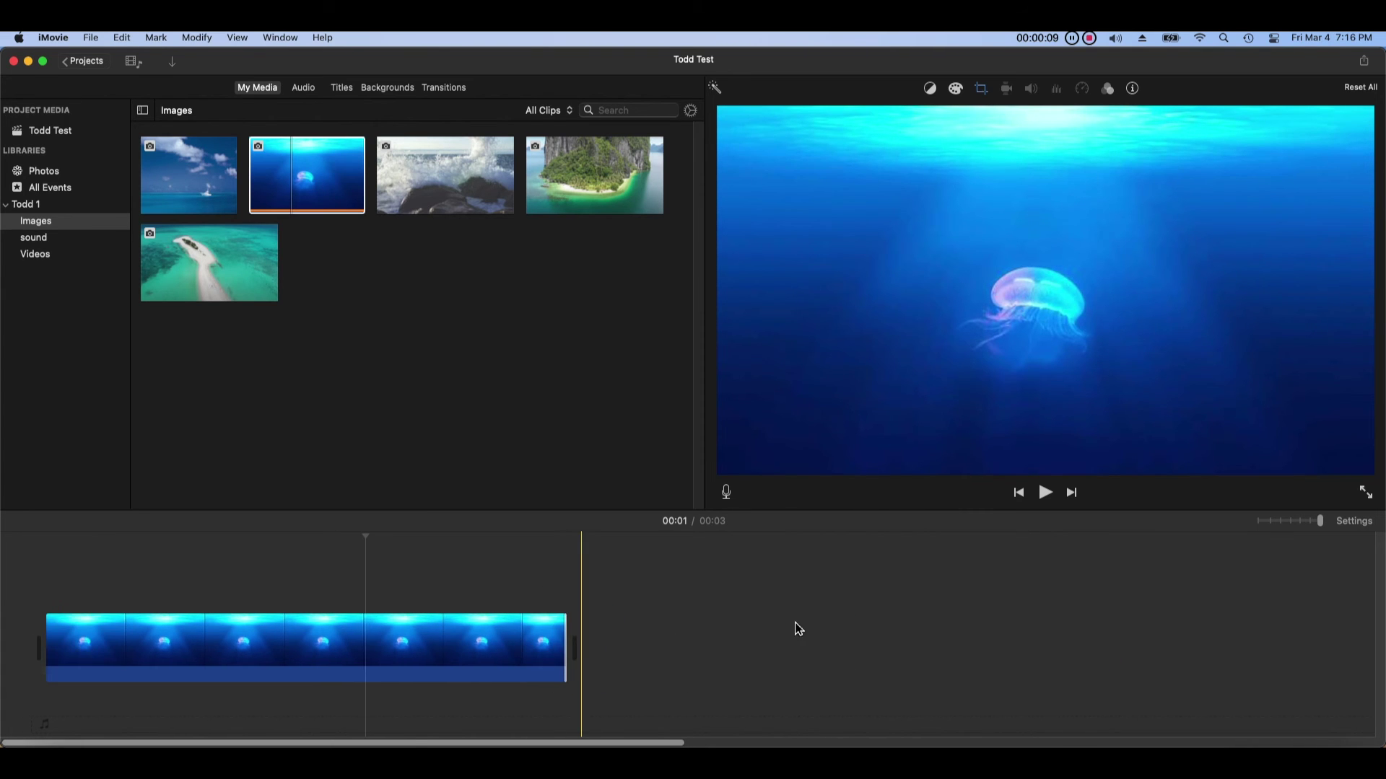
# - Shrink the jellyfish photo's Ken Burns Start frame toward its upper-right corner and play the clip from the beginning
pyautogui.click(354, 657)
pyautogui.click(987, 92)
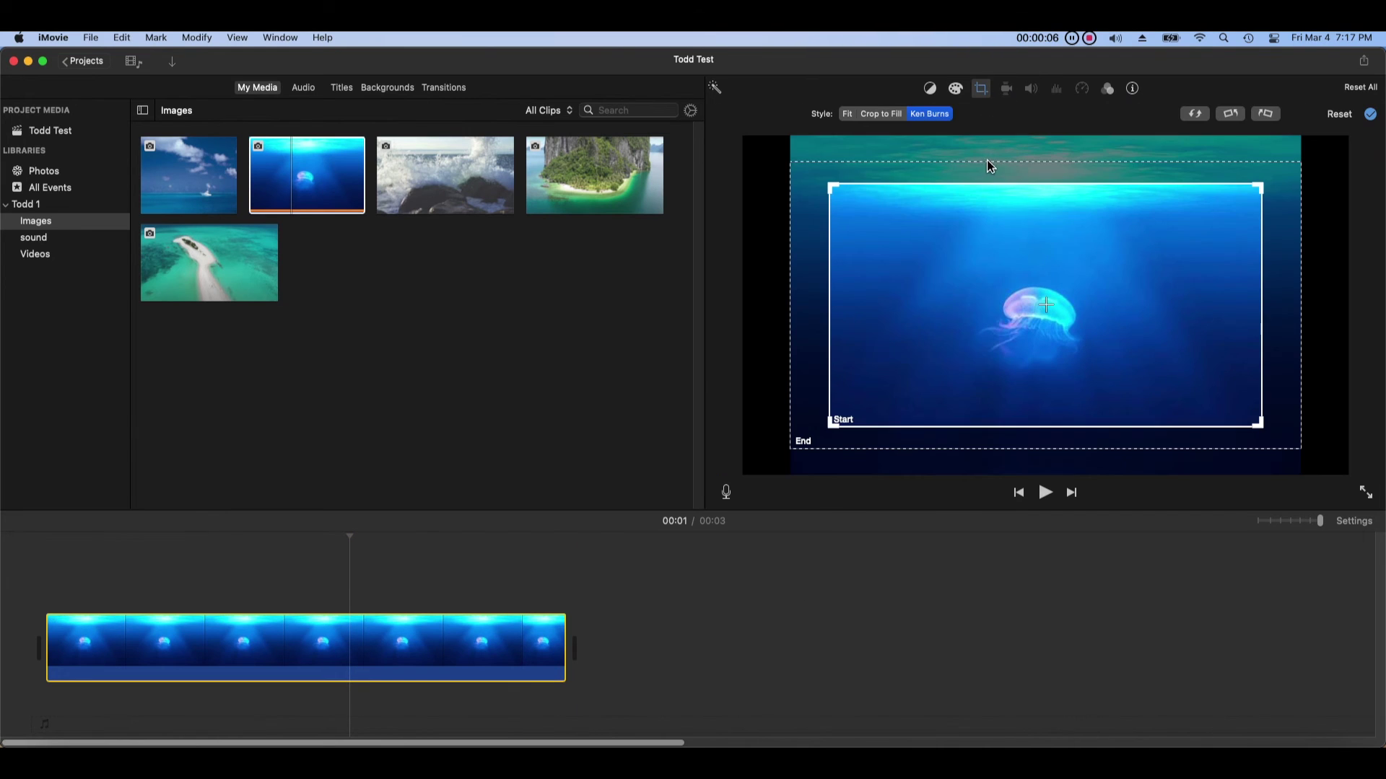
pyautogui.click(945, 121)
pyautogui.moveTo(835, 429); pyautogui.dragTo(930, 369)
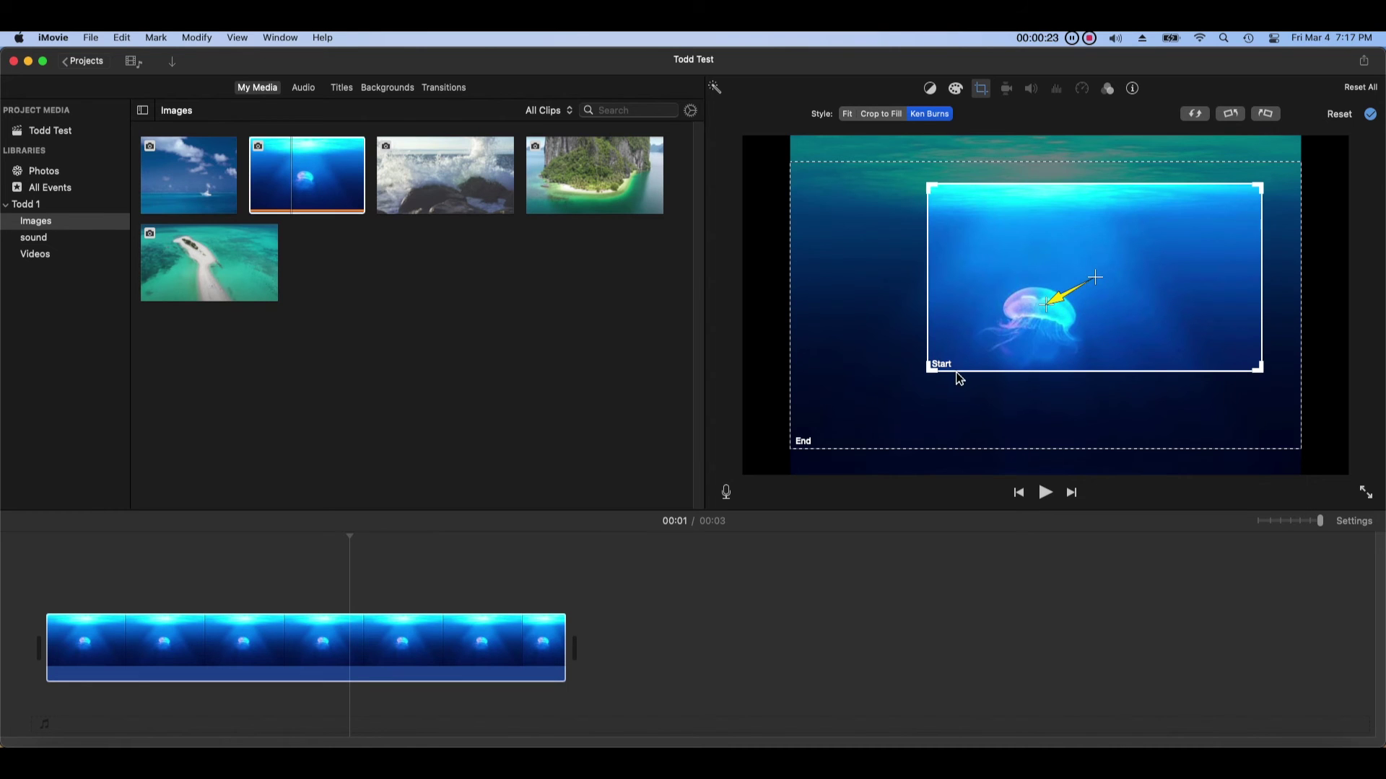
pyautogui.moveTo(930, 369); pyautogui.dragTo(988, 334)
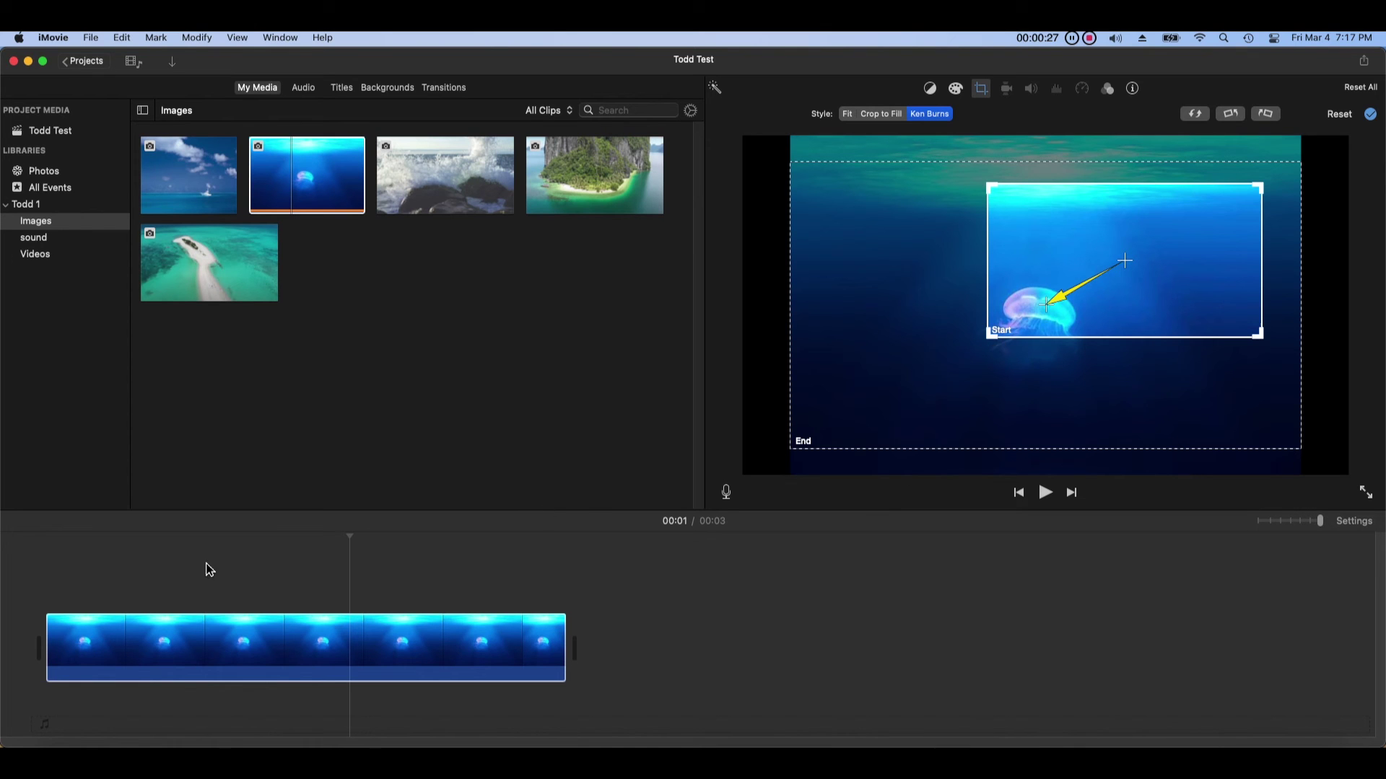
pyautogui.click(55, 551)
pyautogui.click(1045, 493)
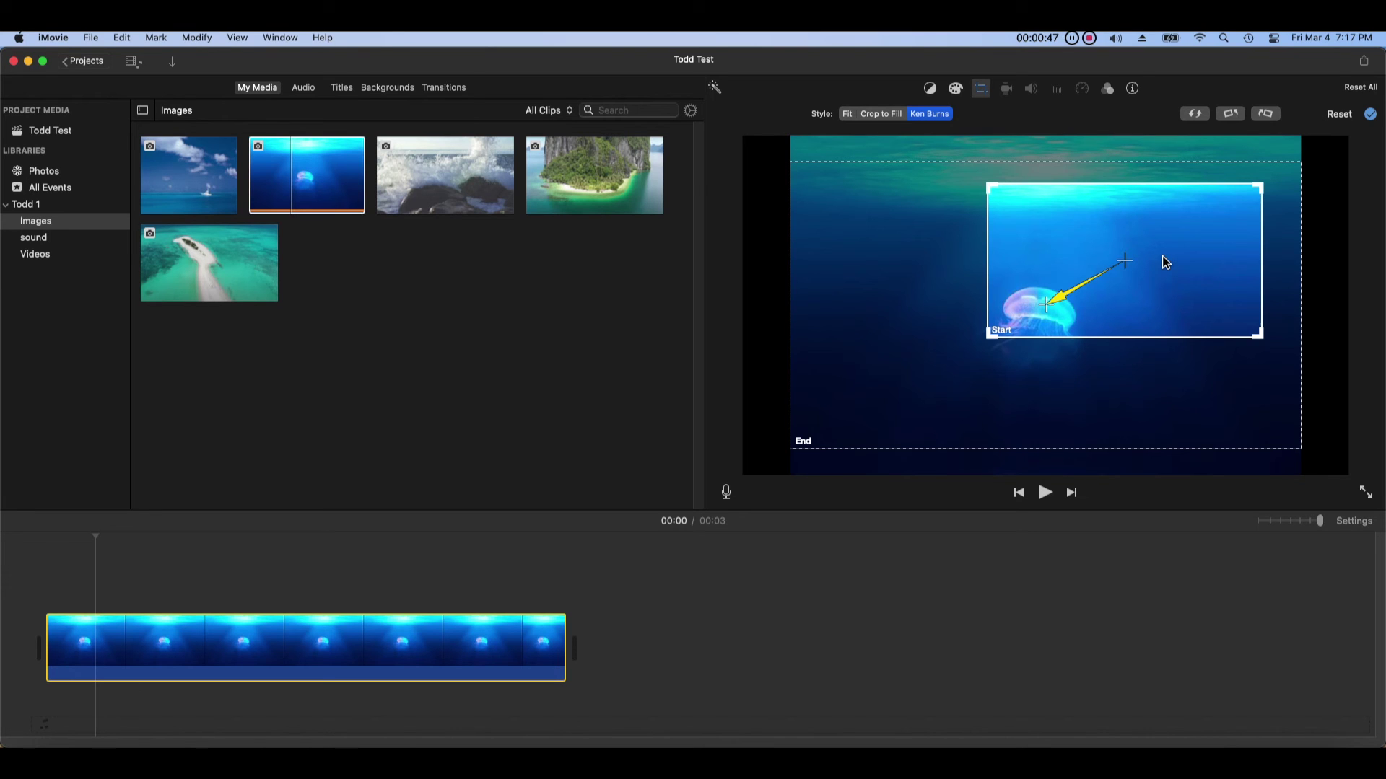
# - Move the Ken Burns Start frame to the photo's lower-left area, with the jellyfish at its right edge, and play the clip
pyautogui.moveTo(1124, 260); pyautogui.dragTo(960, 348)
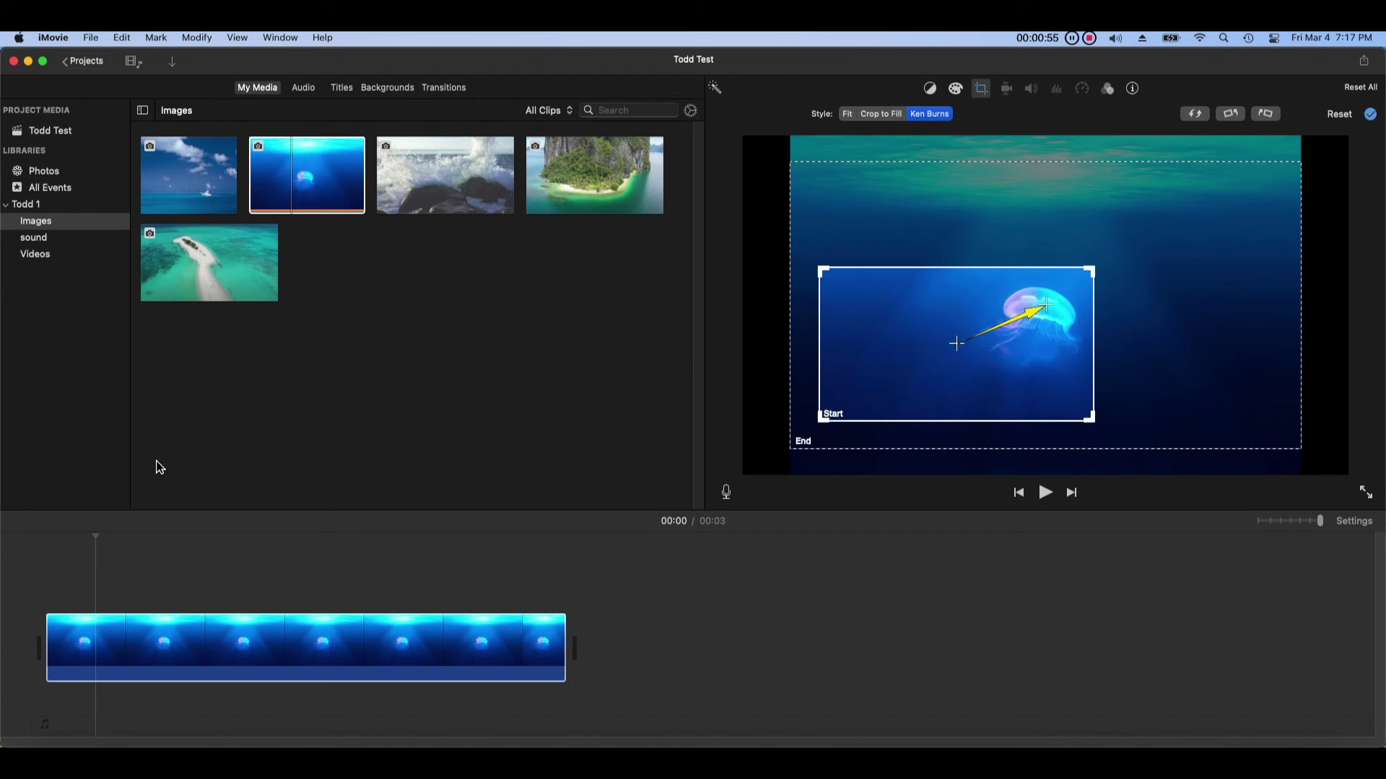
pyautogui.click(54, 552)
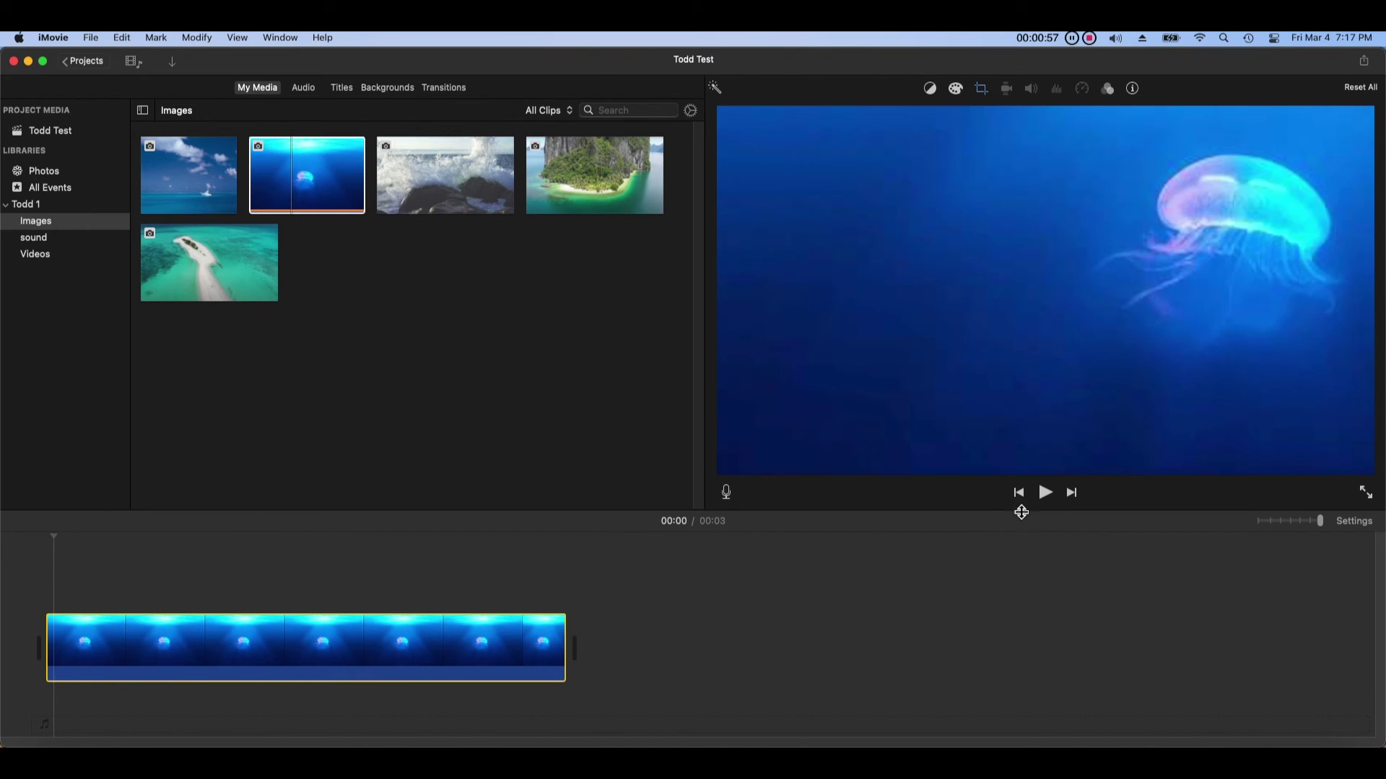
pyautogui.click(1045, 494)
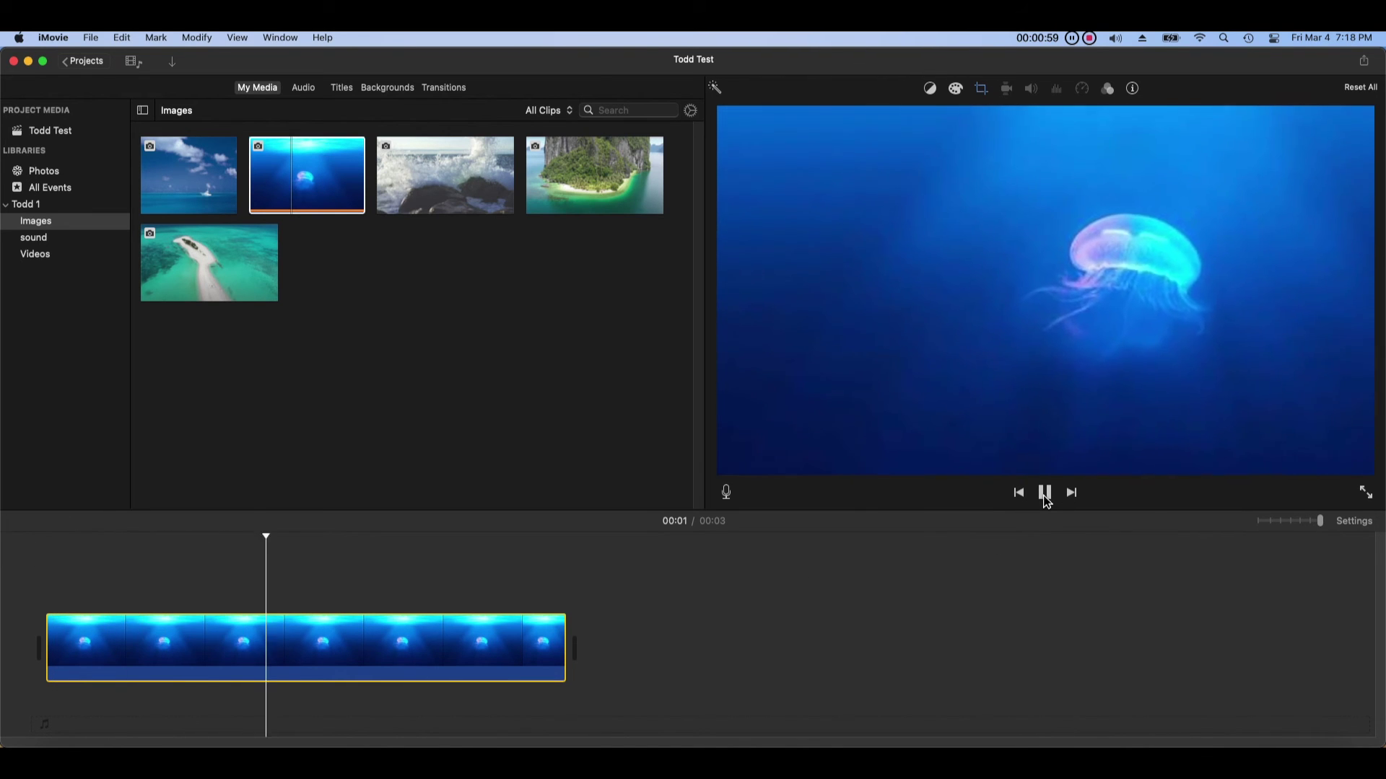
pyautogui.click(1046, 495)
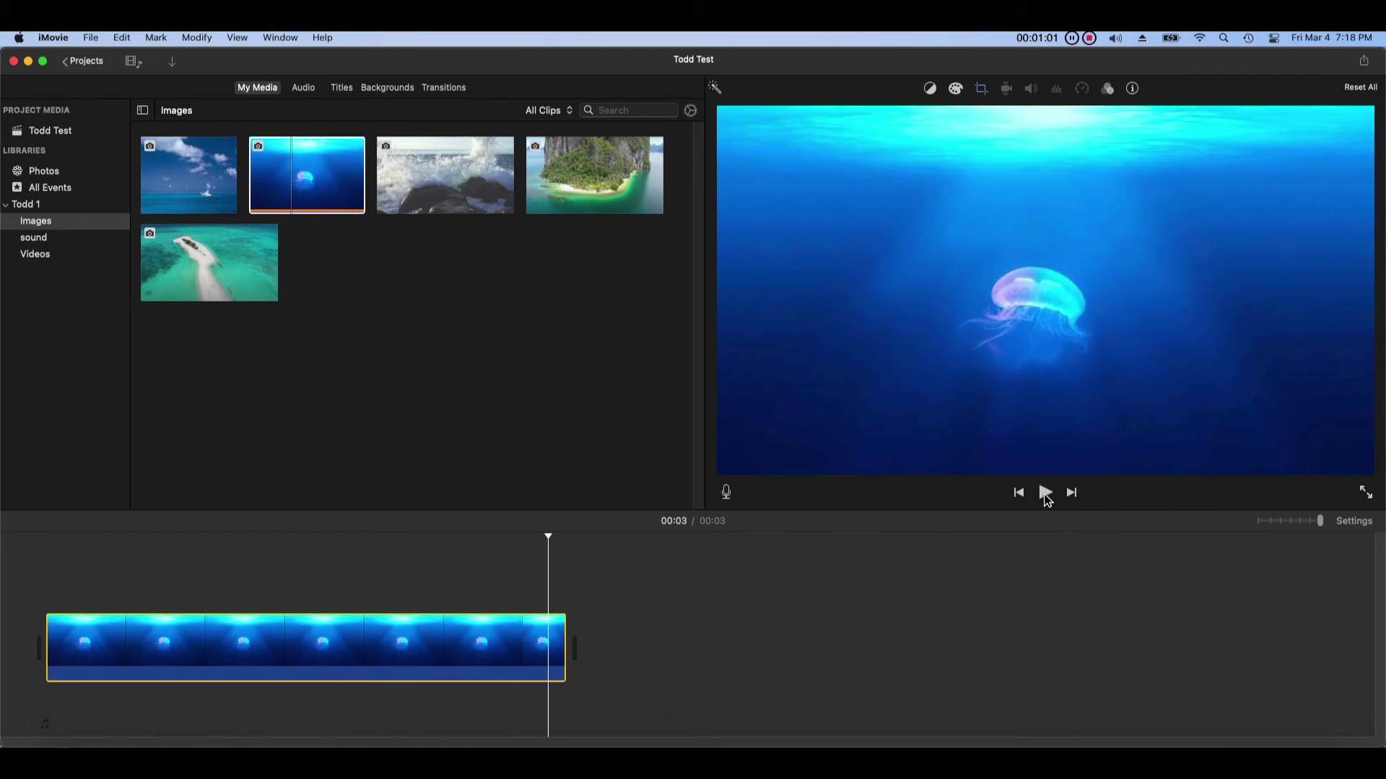
# - Swap the Ken Burns Start and End frames of the jellyfish photo and play the reversed movement
pyautogui.click(403, 576)
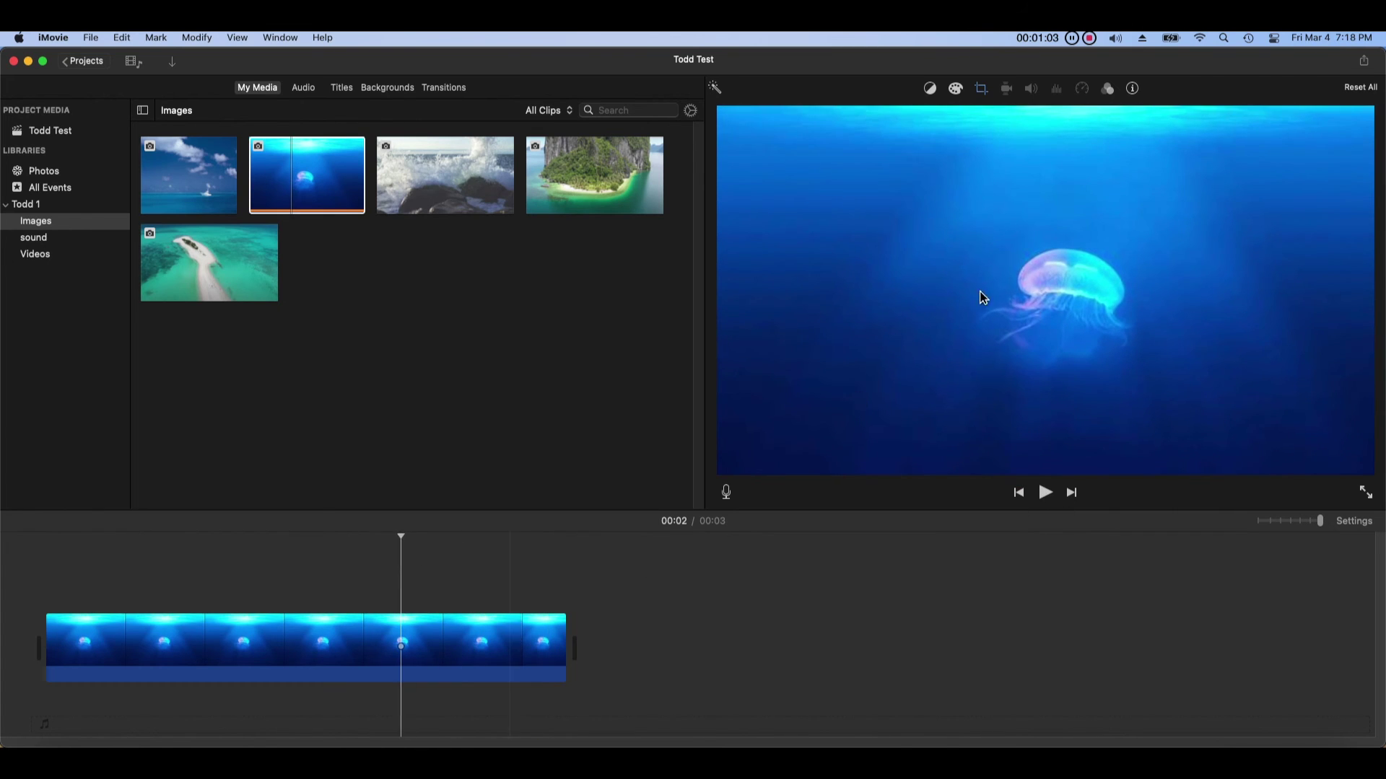
pyautogui.click(981, 89)
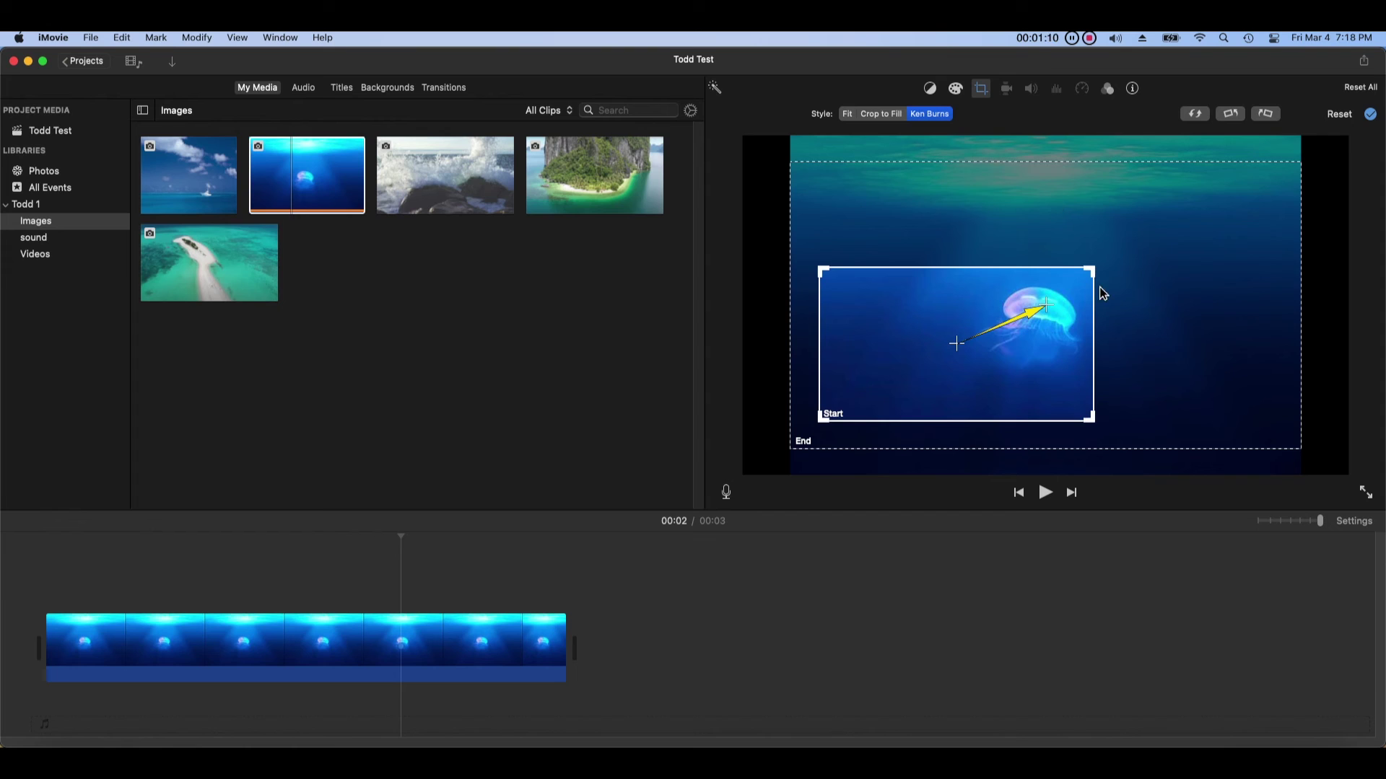
pyautogui.click(1197, 127)
pyautogui.click(1200, 127)
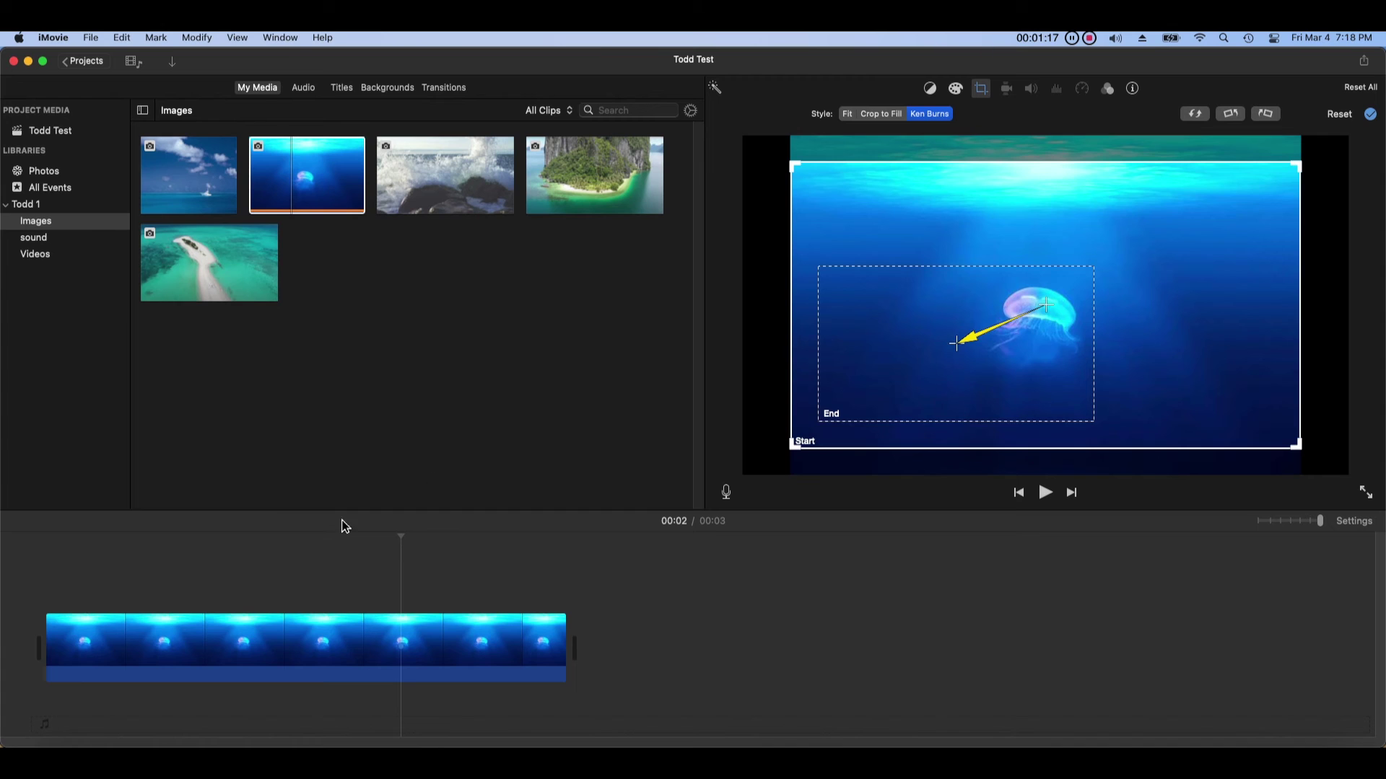
pyautogui.click(57, 553)
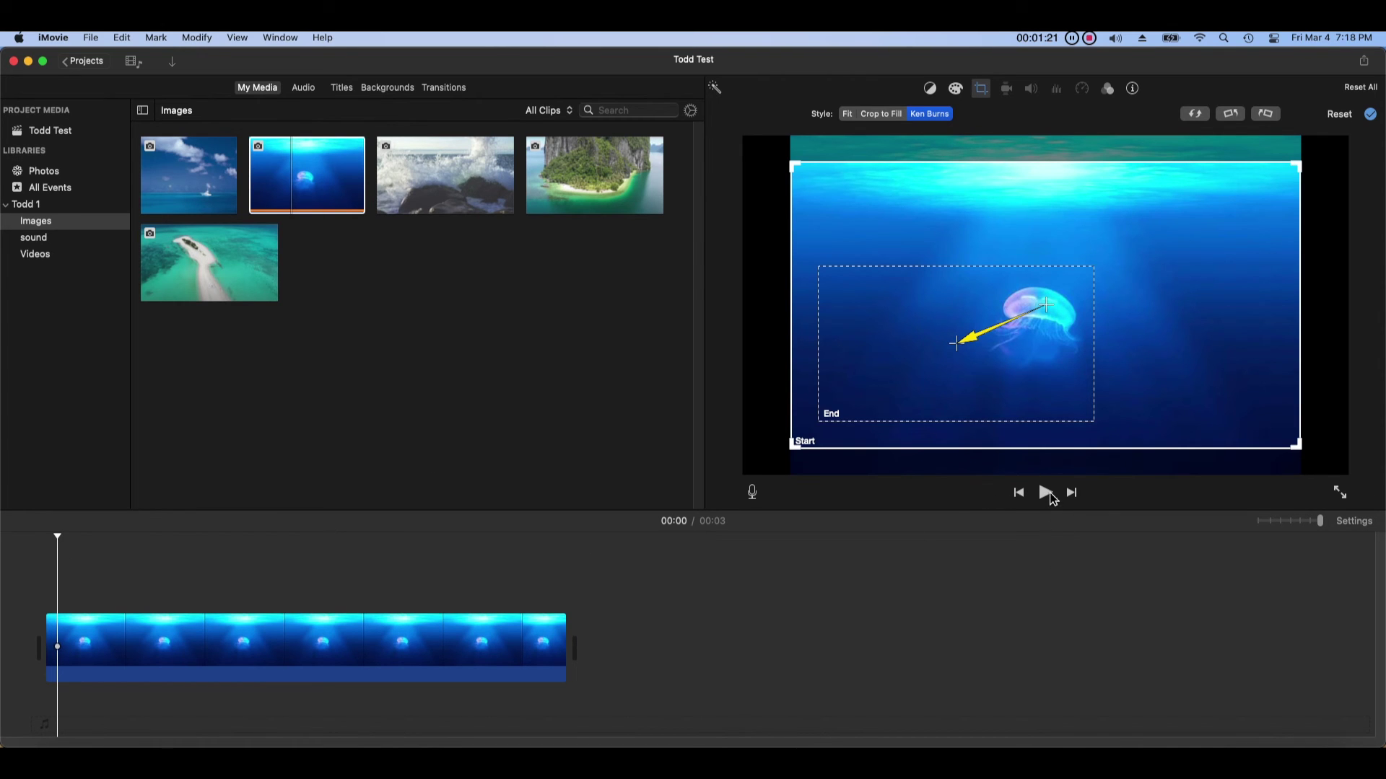
pyautogui.click(1046, 495)
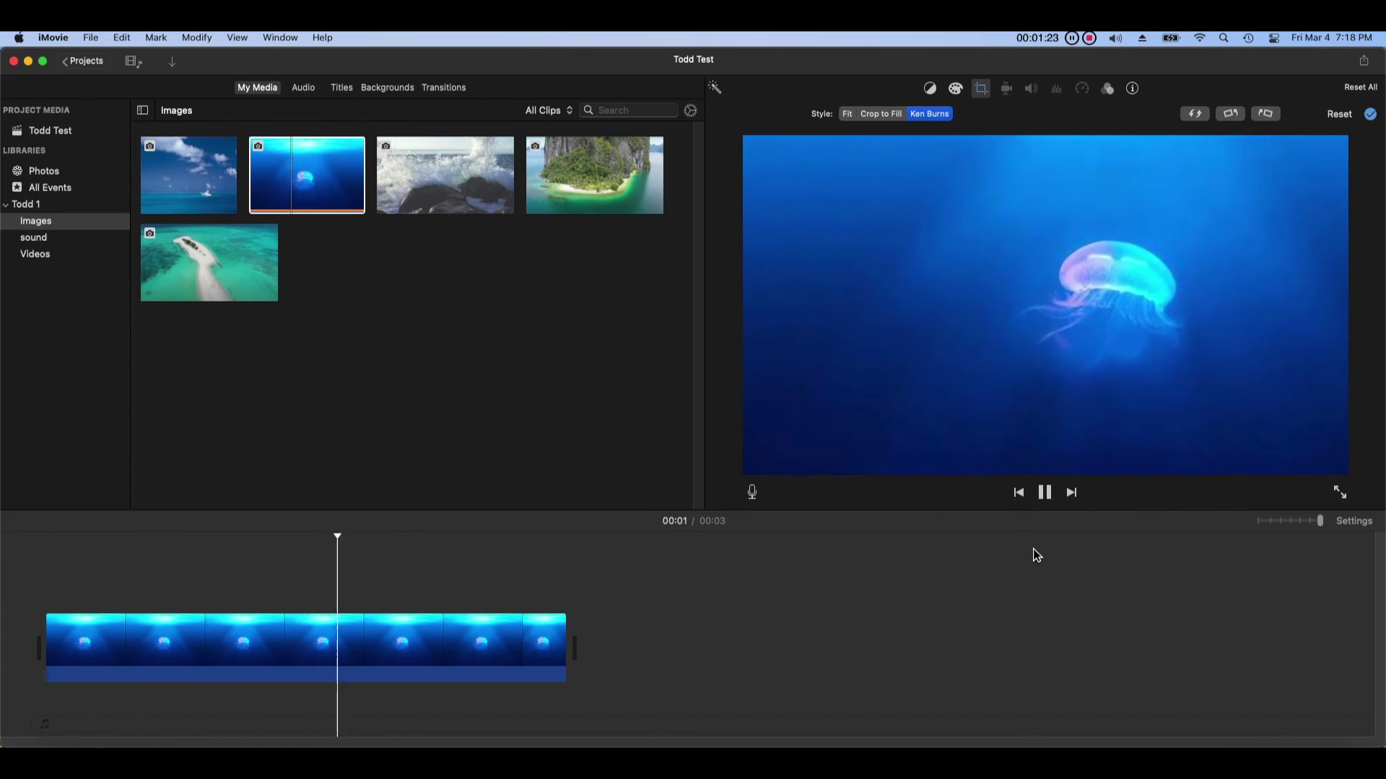
pyautogui.click(1046, 495)
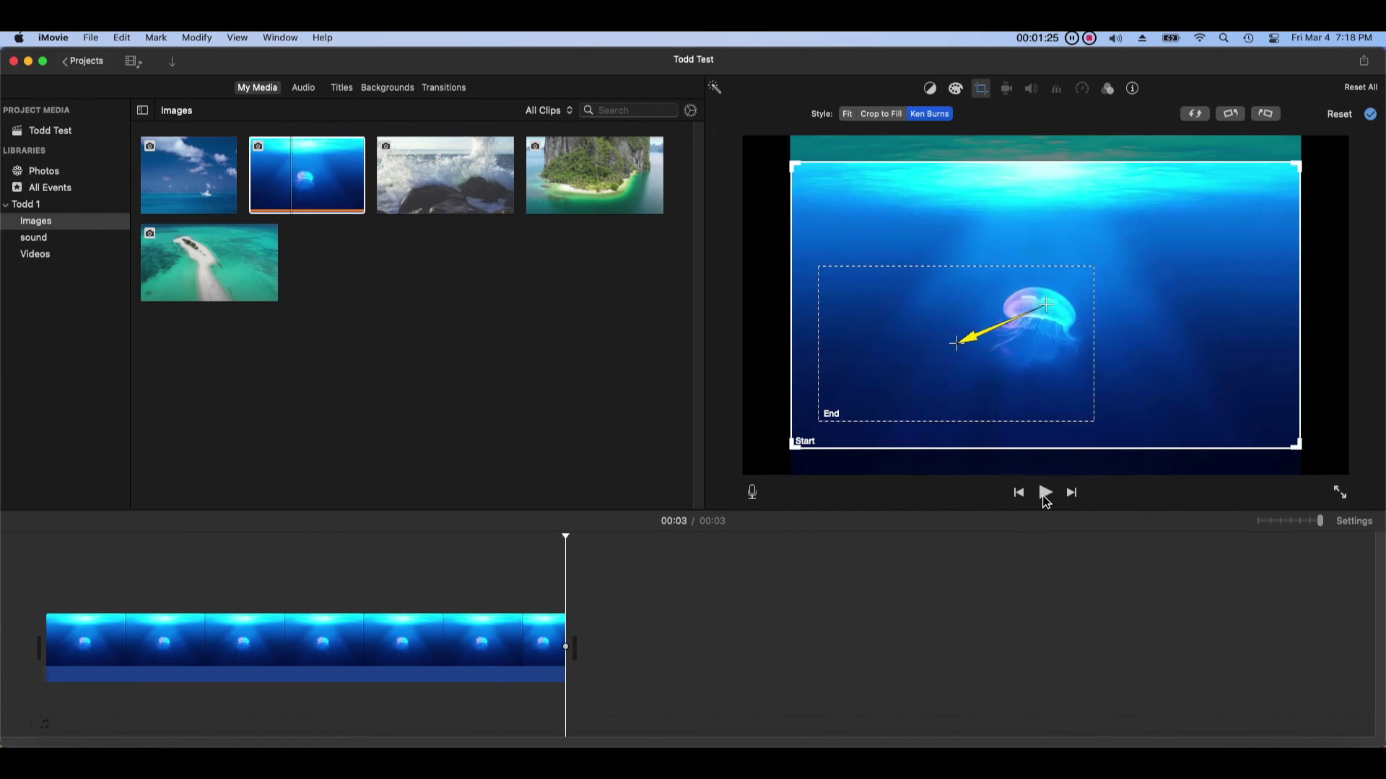
# - Try rotating the jellyfish photo counterclockwise and clockwise until it is upside down, and reset its cropping adjustments
pyautogui.click(1242, 121)
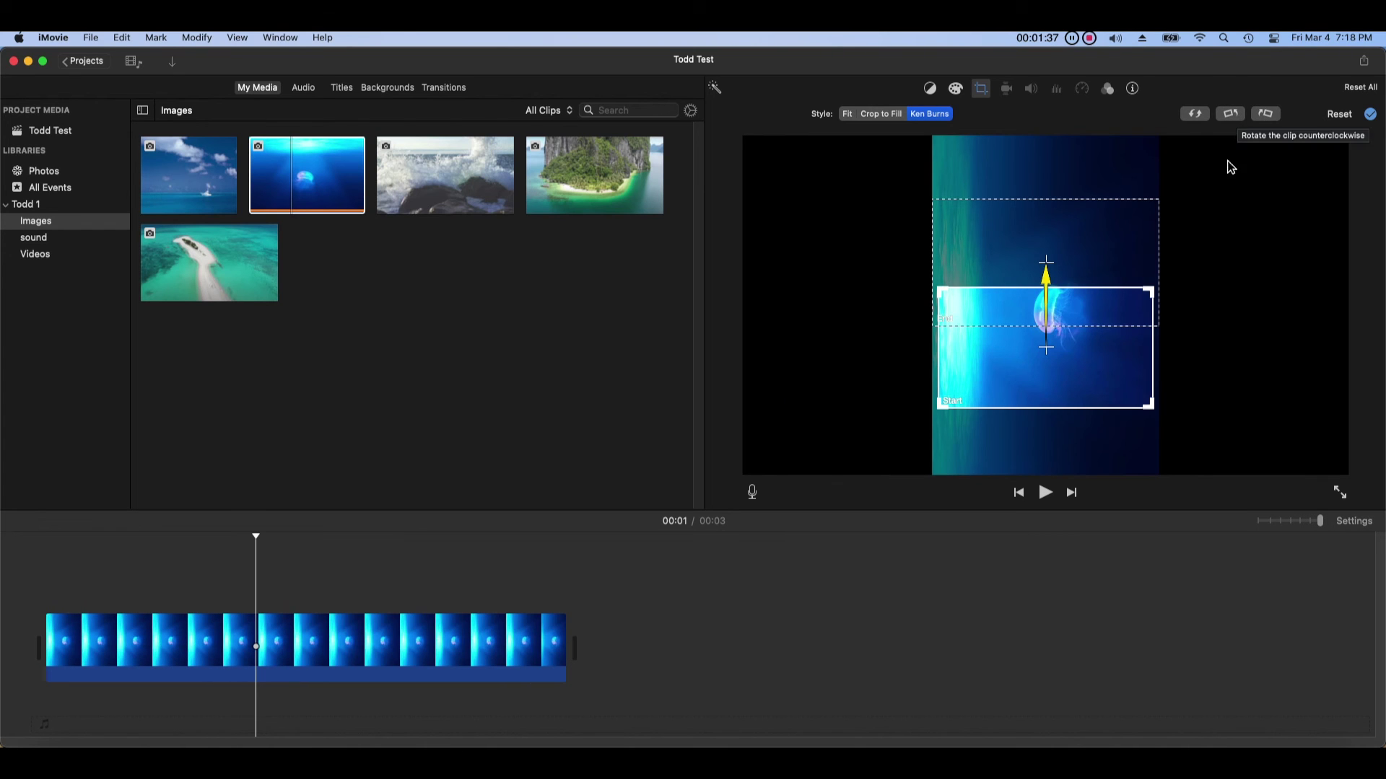
pyautogui.click(1266, 121)
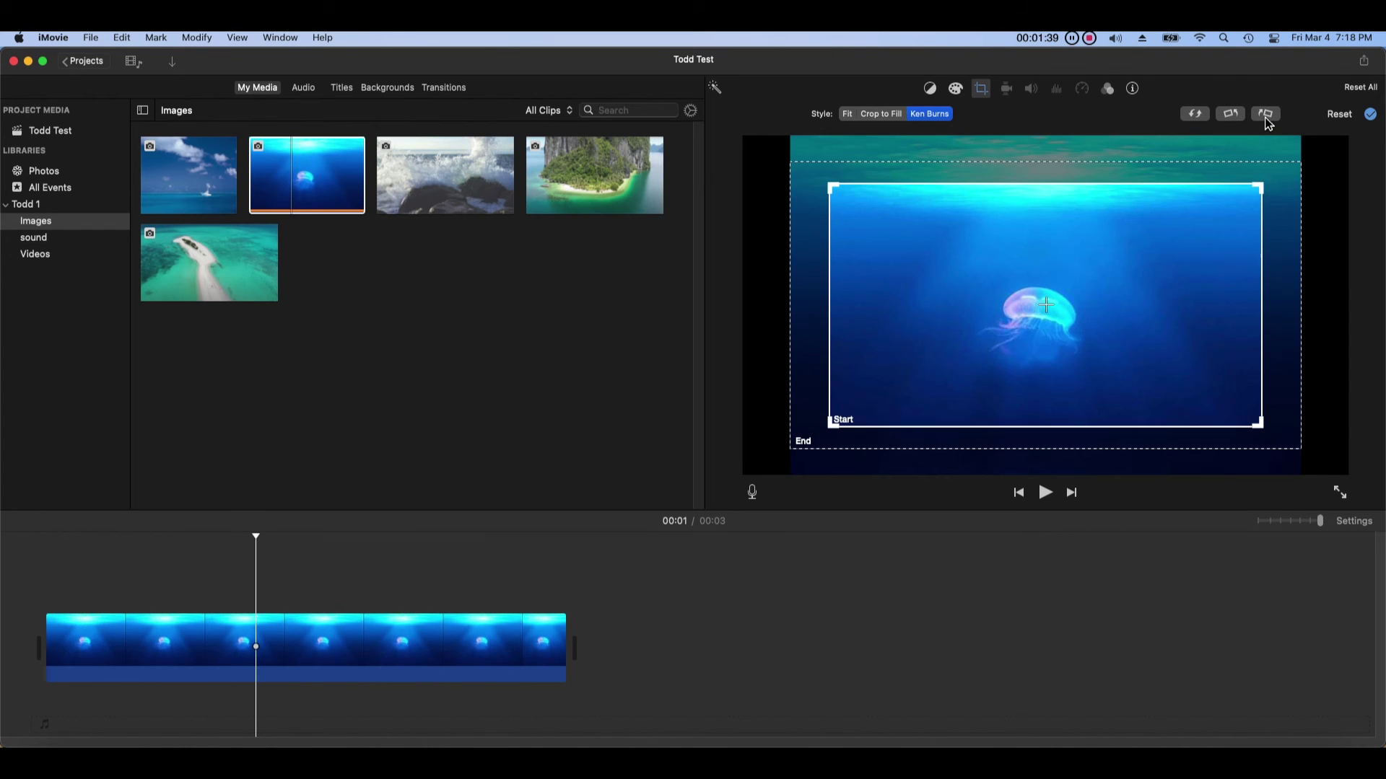
pyautogui.click(1268, 121)
pyautogui.click(1268, 122)
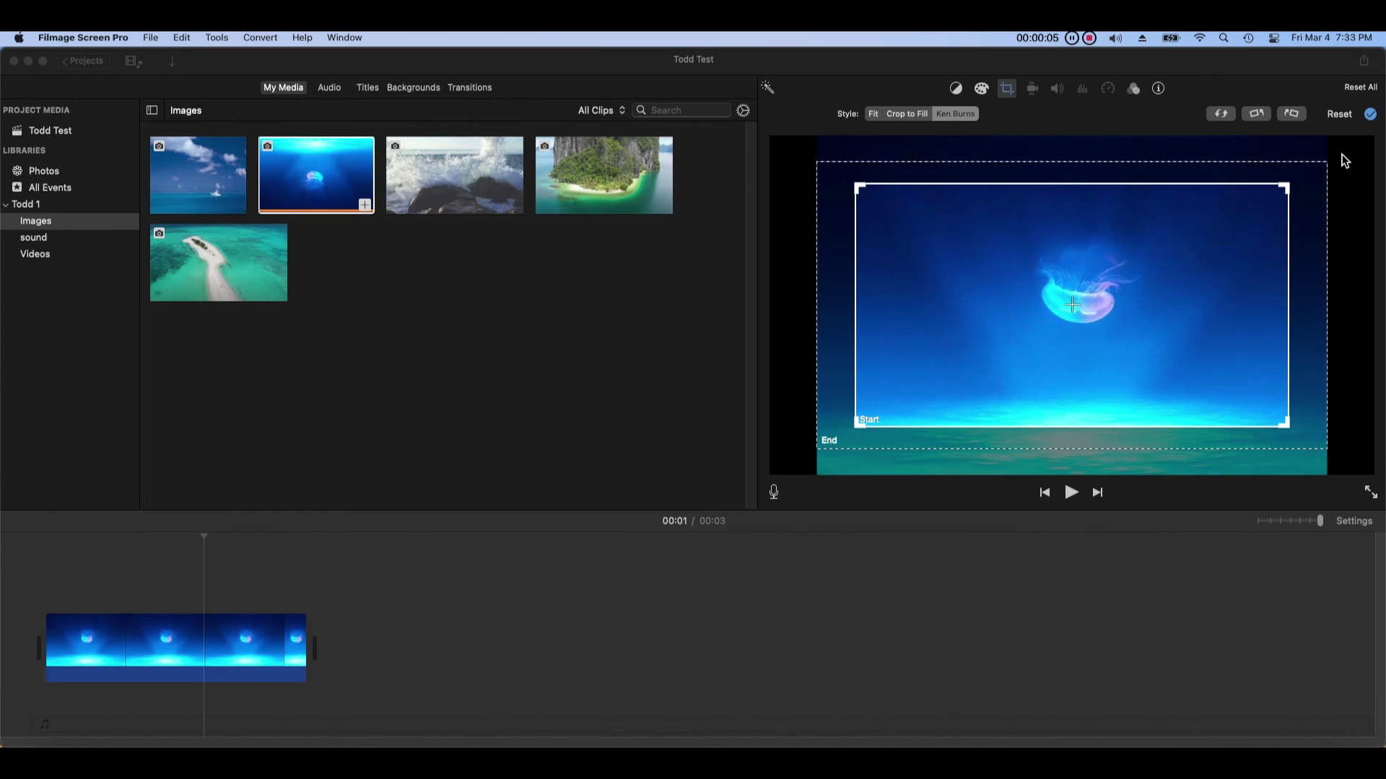
pyautogui.click(1343, 116)
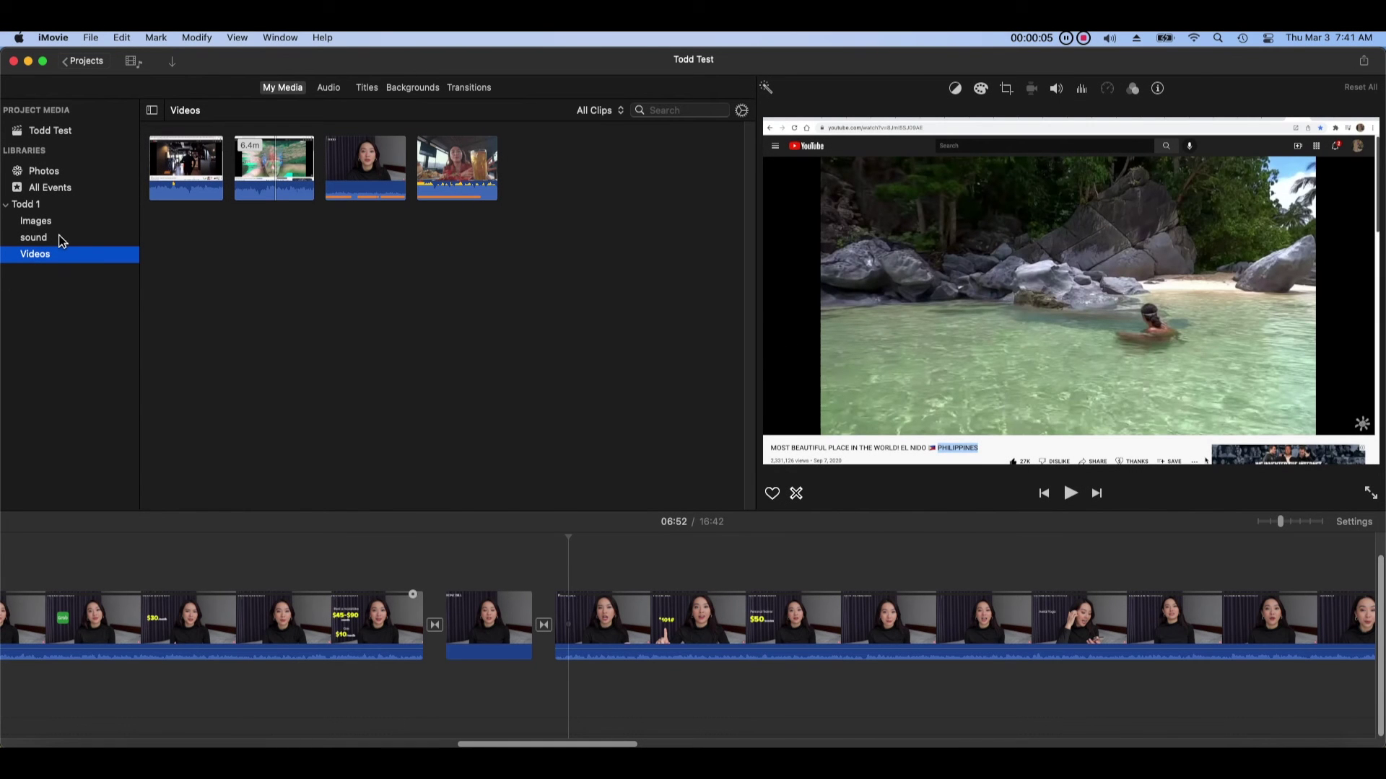
# - Select the Death of a Gunfighter audio clip in the sound event and lower its volume to 91%
pyautogui.click(43, 238)
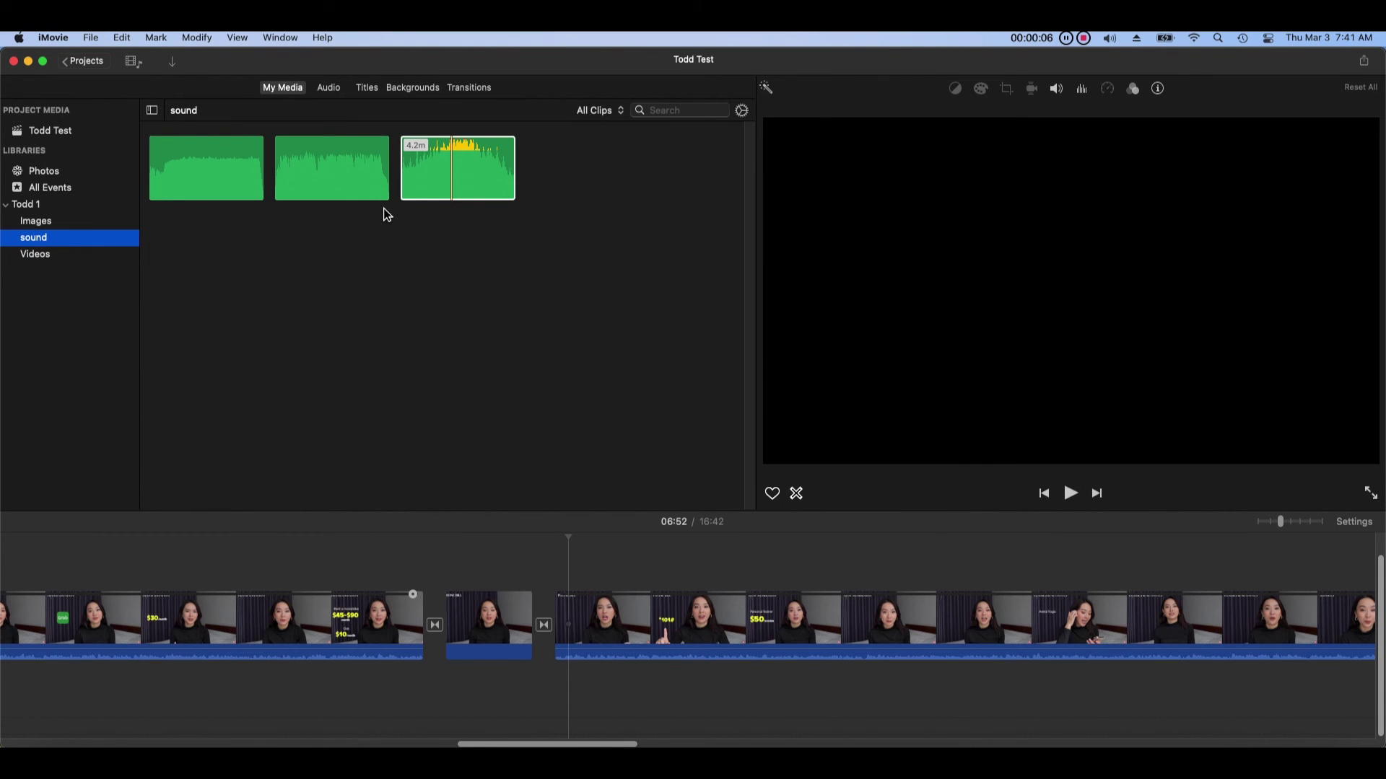
pyautogui.click(459, 189)
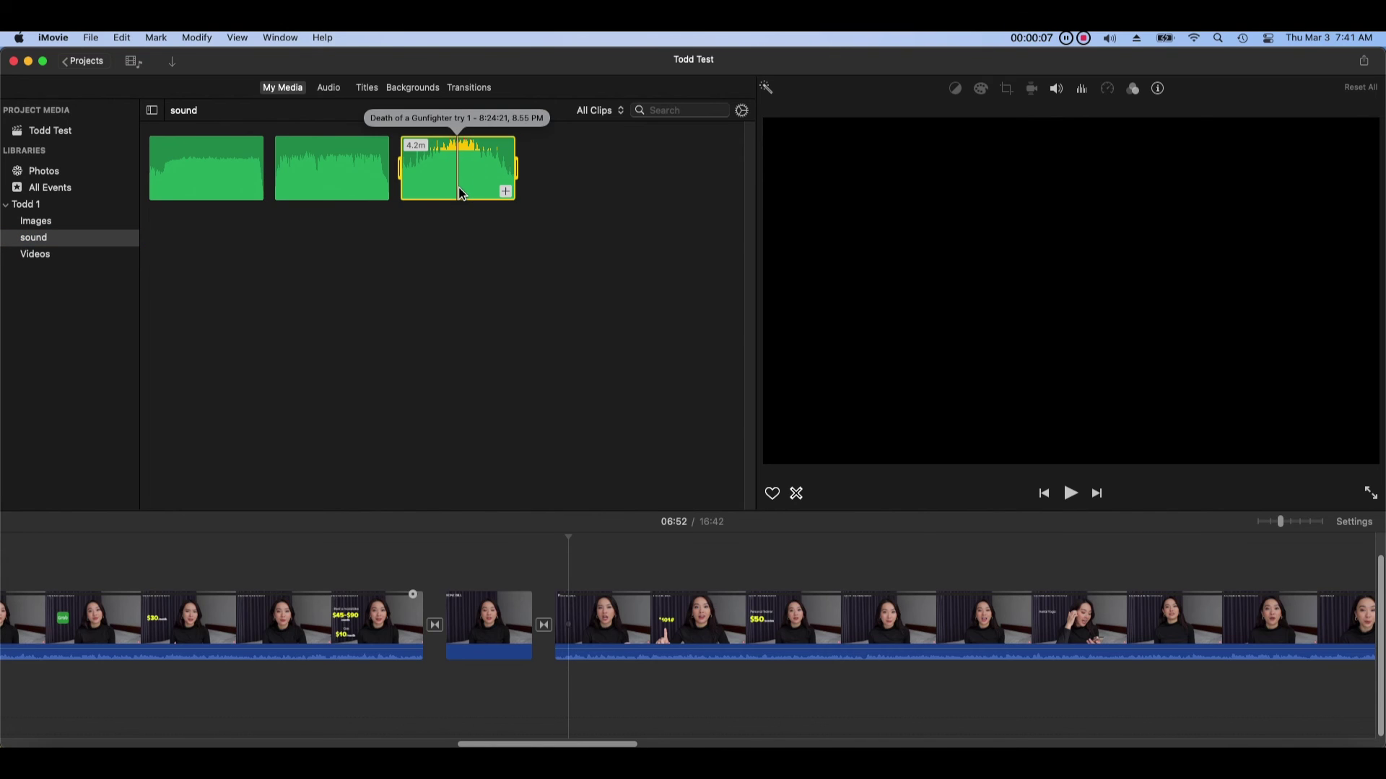
pyautogui.click(1033, 91)
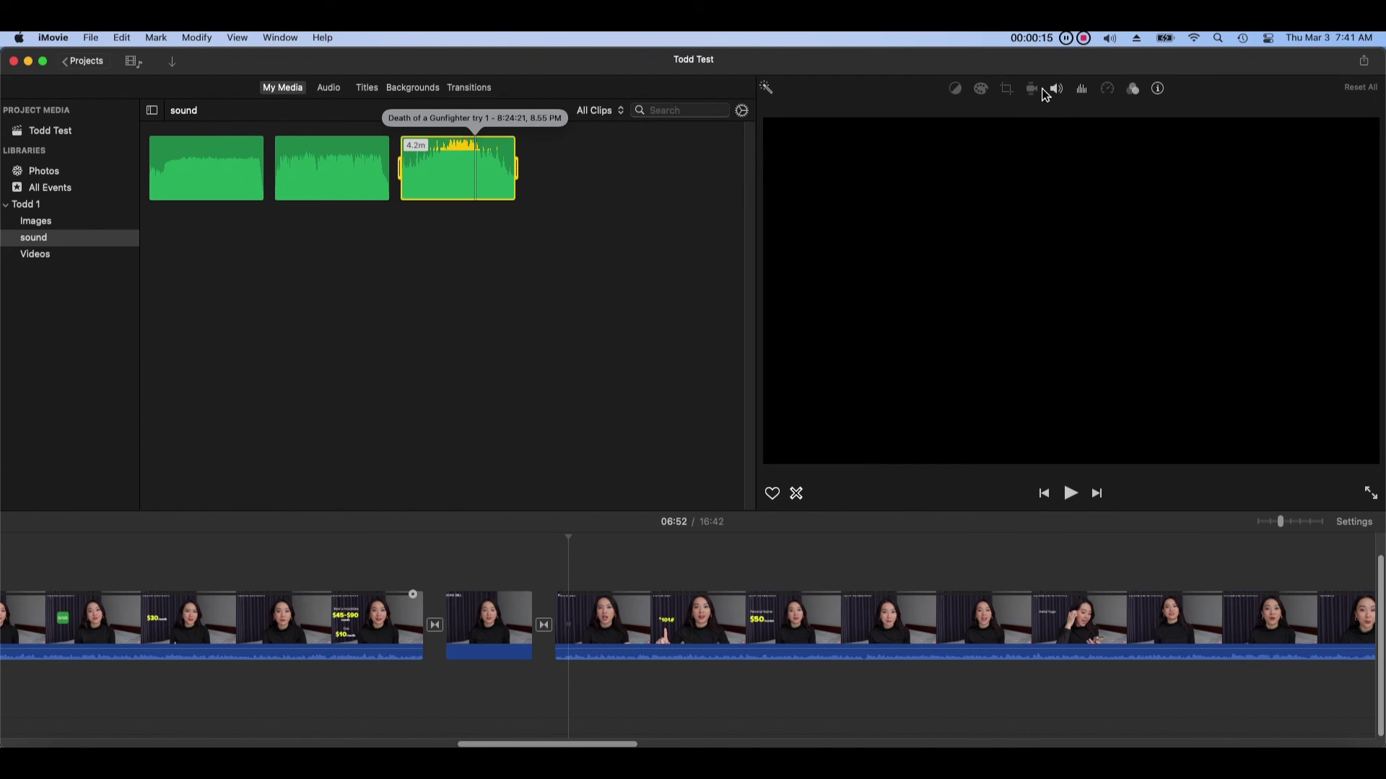
pyautogui.click(1056, 88)
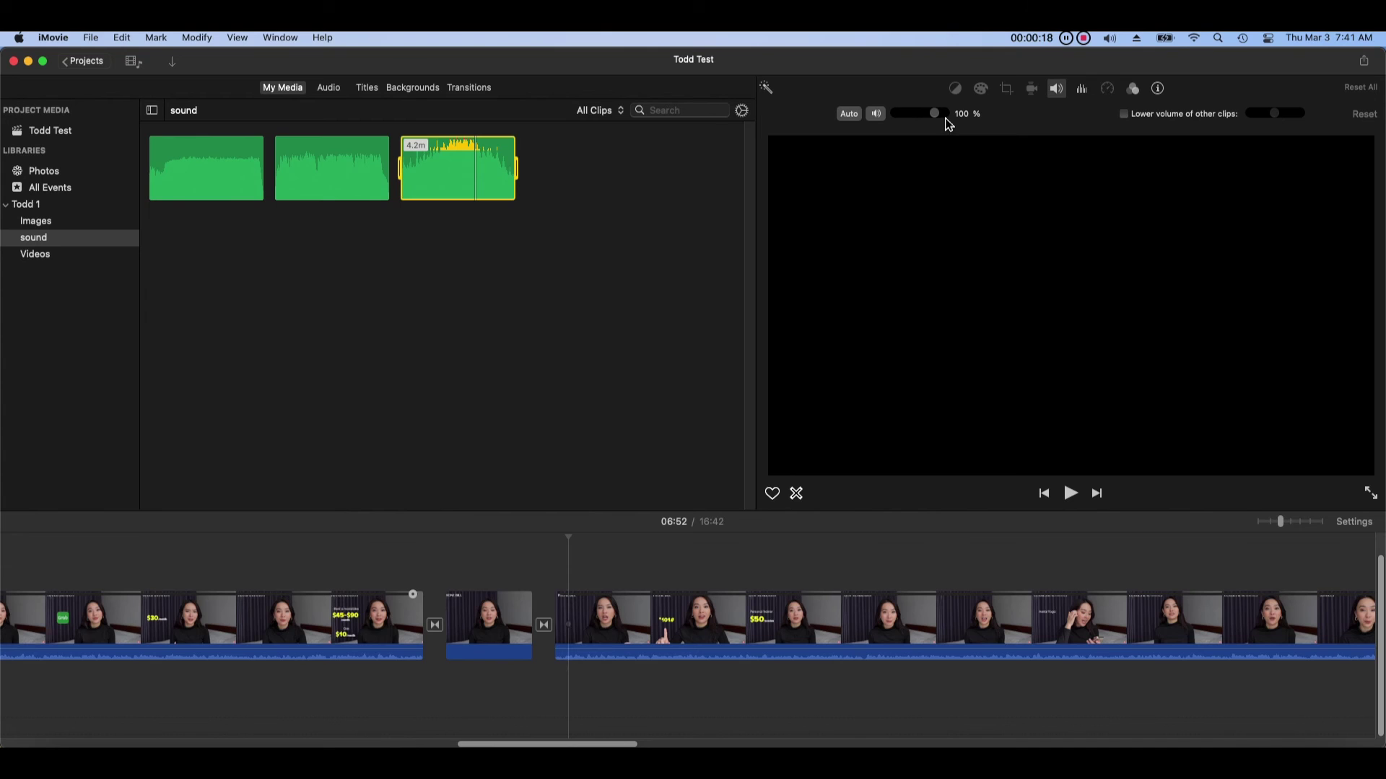
pyautogui.moveTo(941, 119)
pyautogui.mouseDown()
pyautogui.moveTo(911, 126)
pyautogui.moveTo(939, 130)
pyautogui.mouseUp()
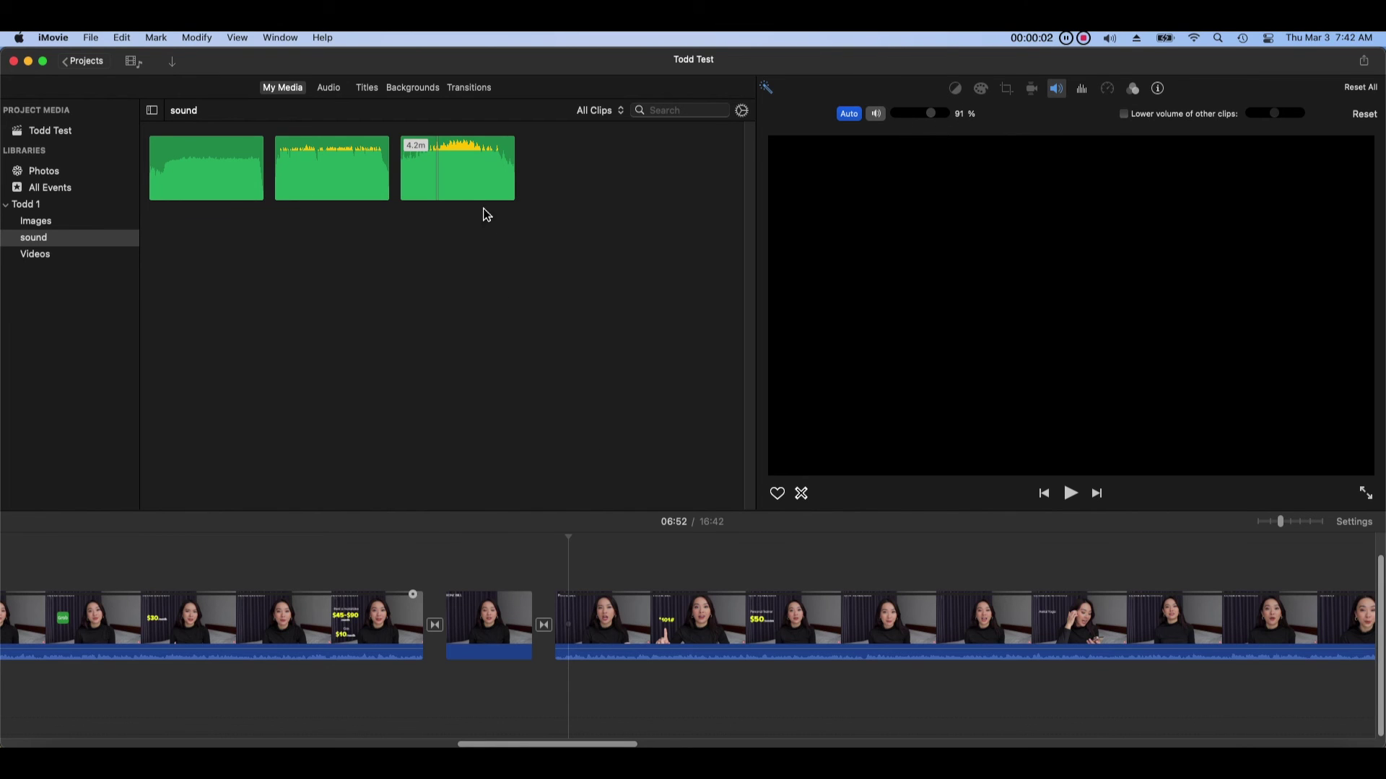
# - Turn off the automatic volume adjustment for the Death of a Gunfighter audio clip
pyautogui.click(473, 193)
pyautogui.click(850, 117)
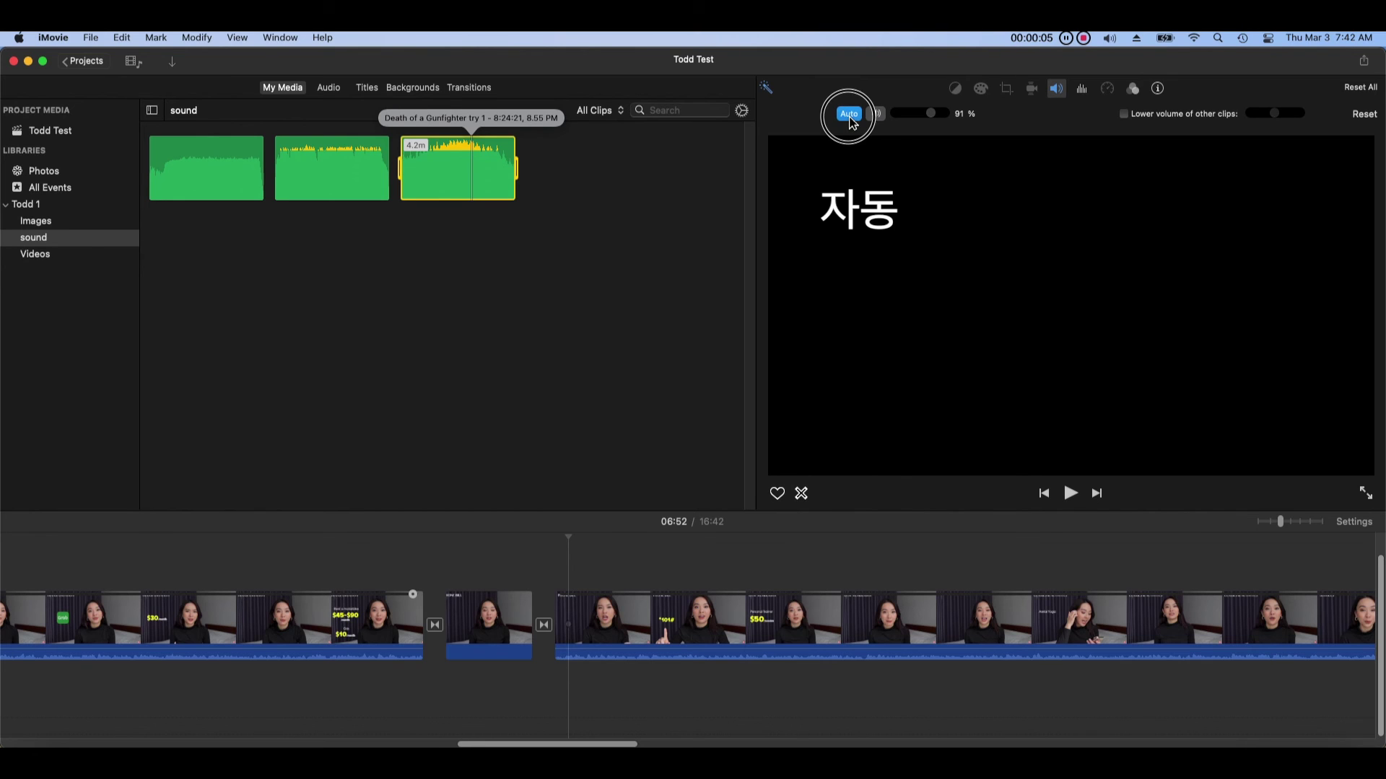
pyautogui.click(849, 116)
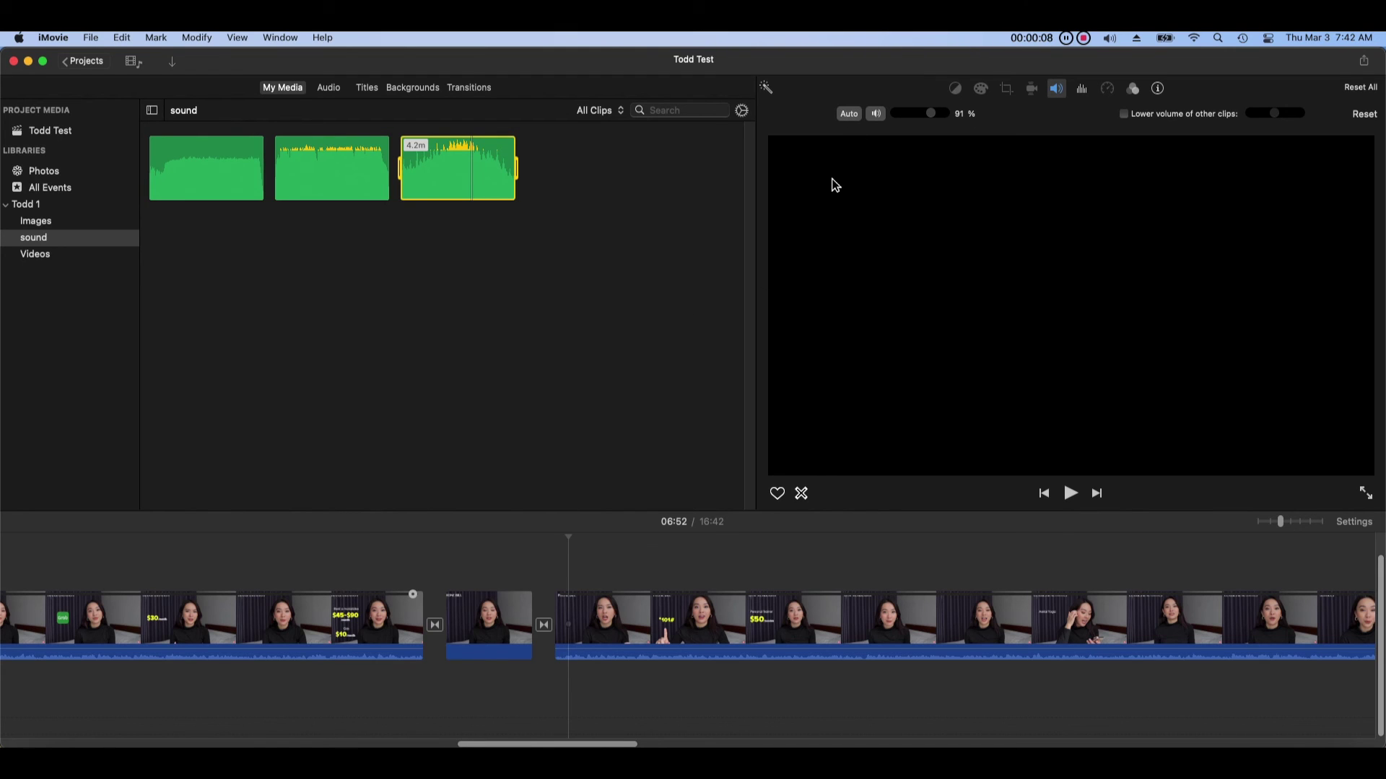
# - Toggle the Death of a Gunfighter clip's automatic volume adjustment and attach the clip below the start of the gym membership video in the timeline
pyautogui.click(857, 118)
pyautogui.click(858, 120)
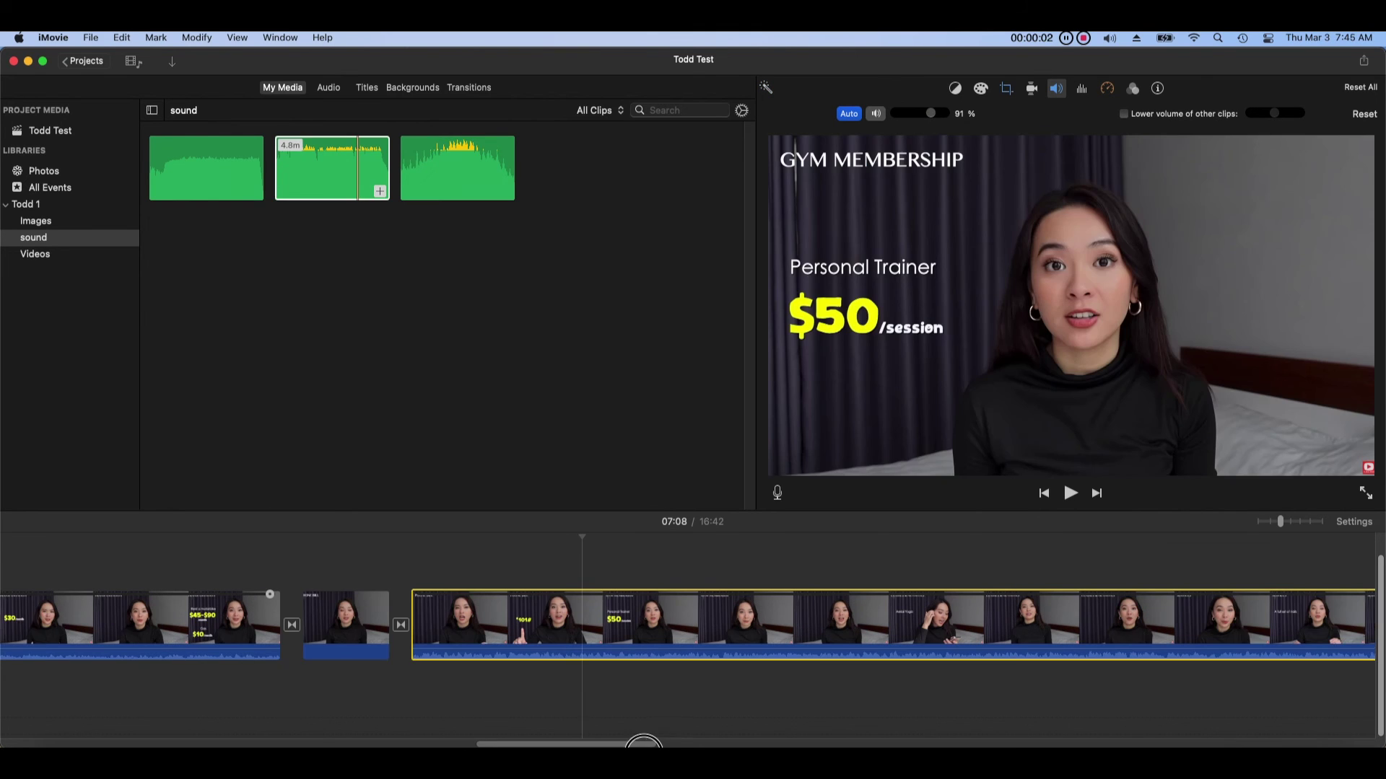
pyautogui.hscroll(5, 650, 715)
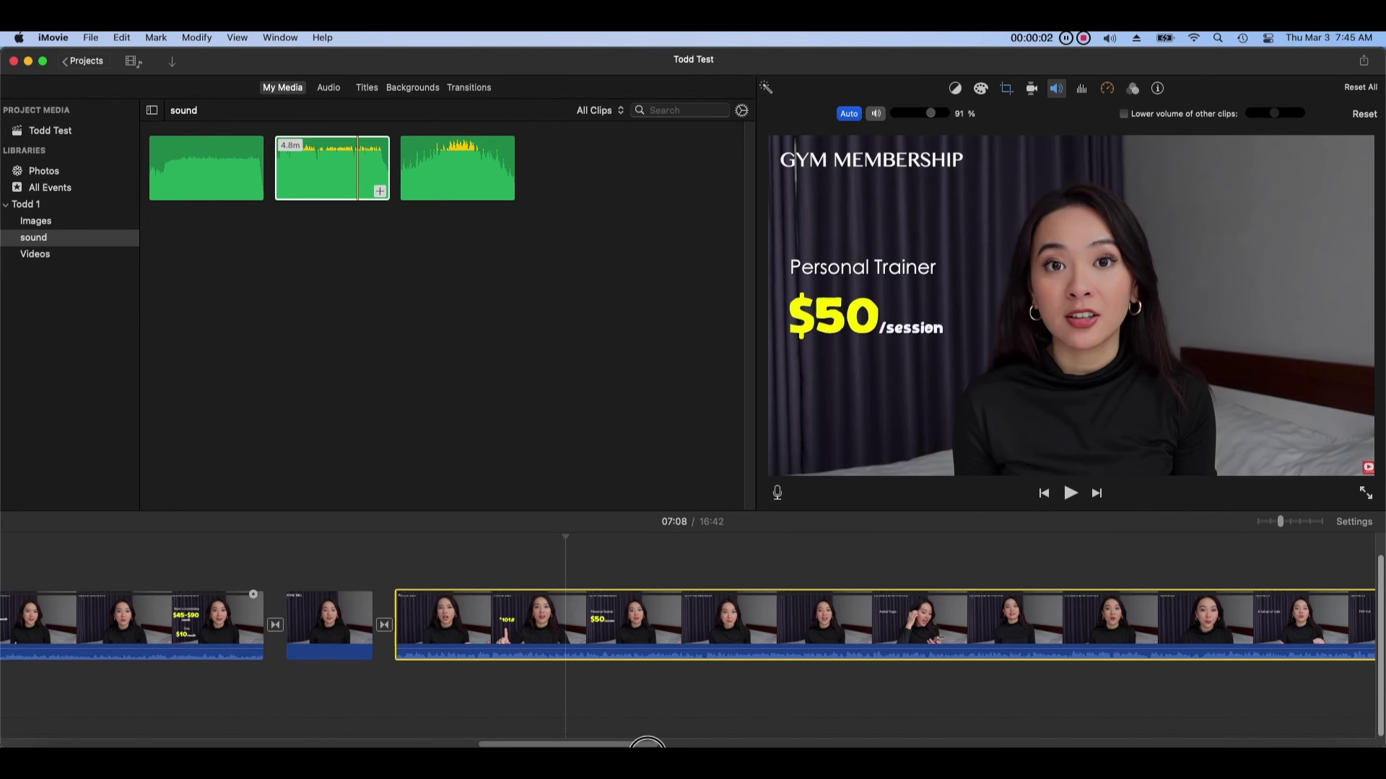
pyautogui.click(469, 180)
pyautogui.moveTo(469, 180); pyautogui.dragTo(328, 697)
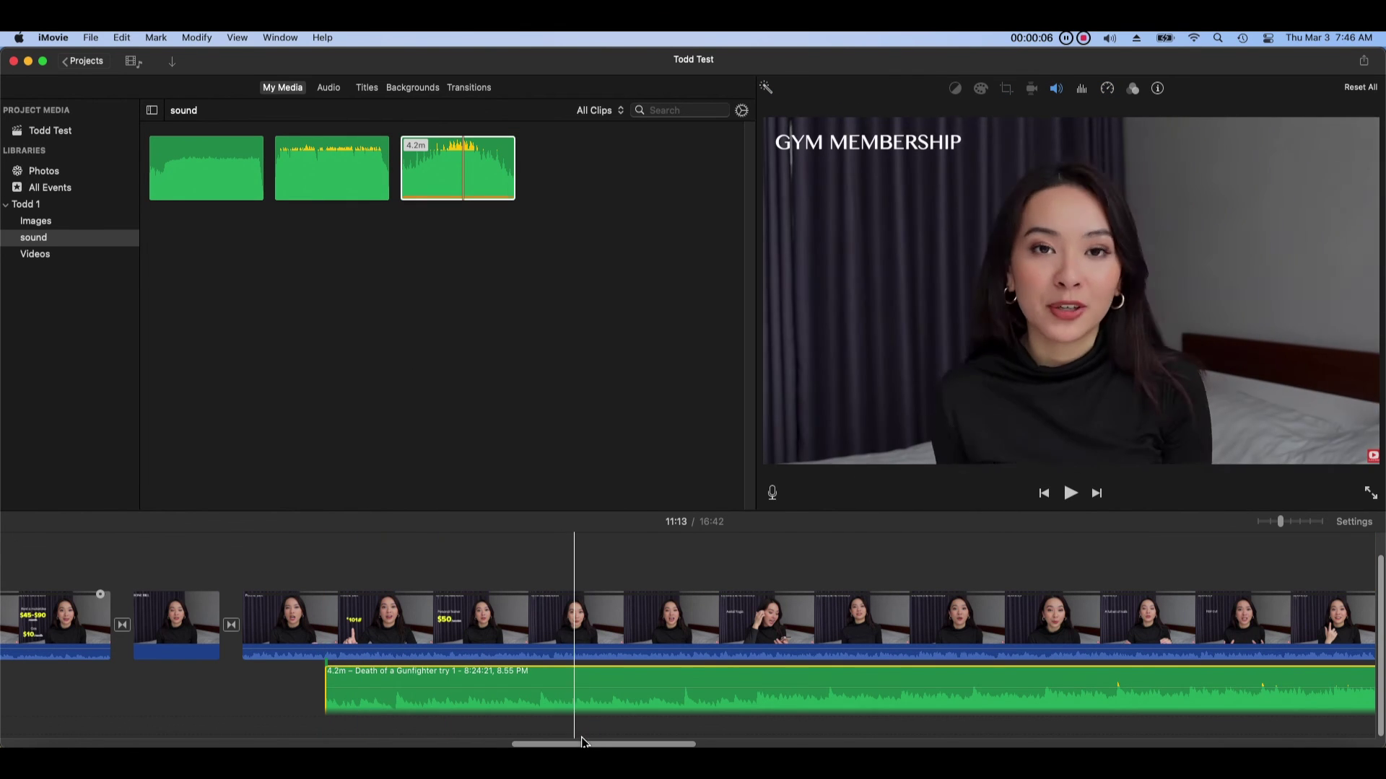
# - Select the gym membership video clip above the music and enable lowering the volume of other clips
pyautogui.moveTo(608, 743); pyautogui.dragTo(740, 743)
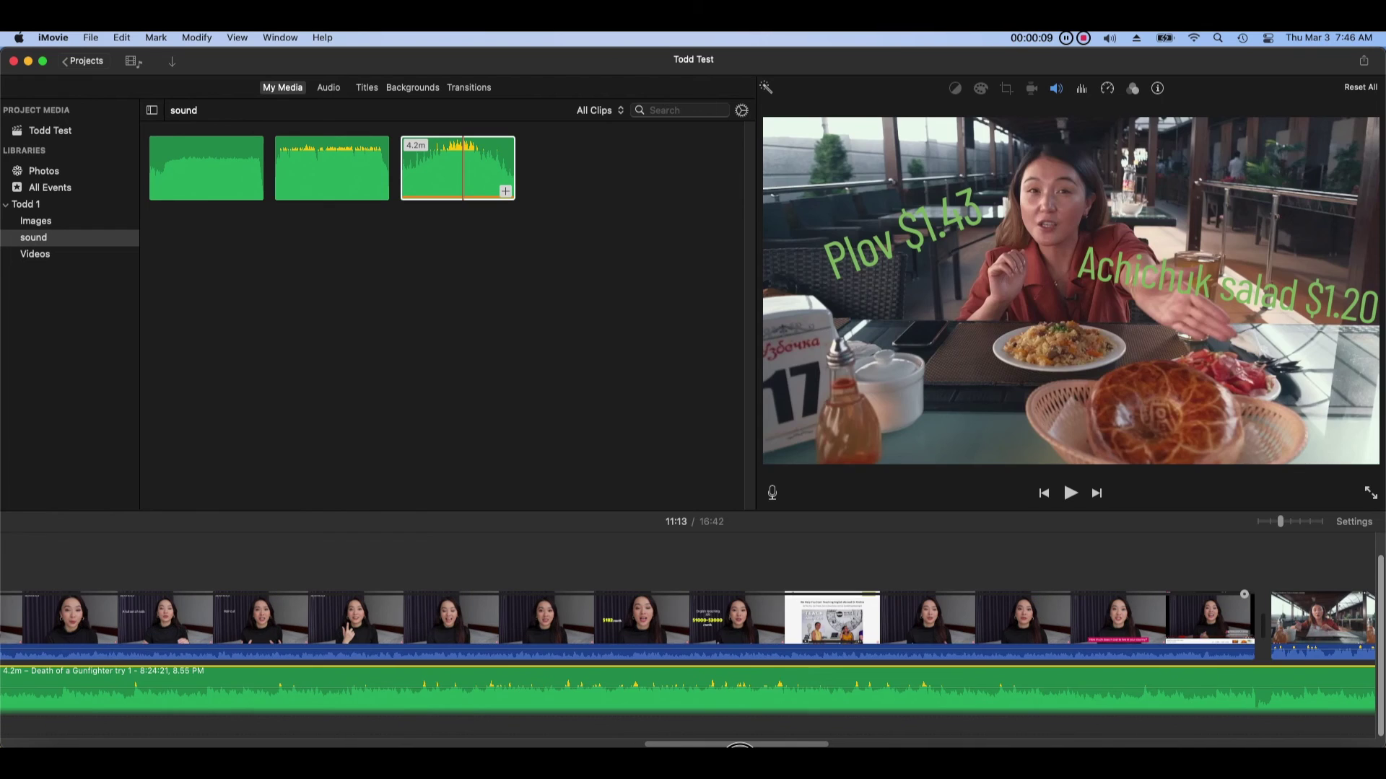
pyautogui.click(535, 622)
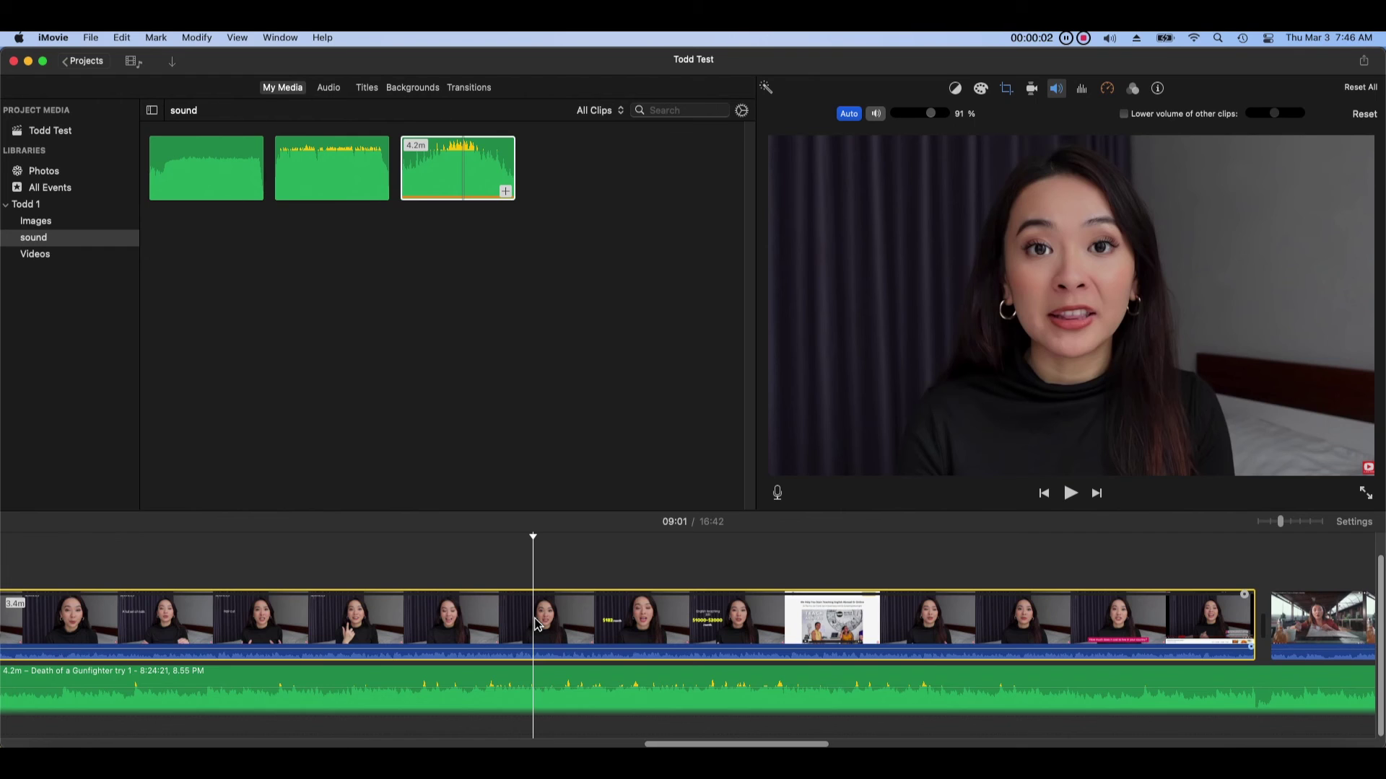
pyautogui.click(1124, 114)
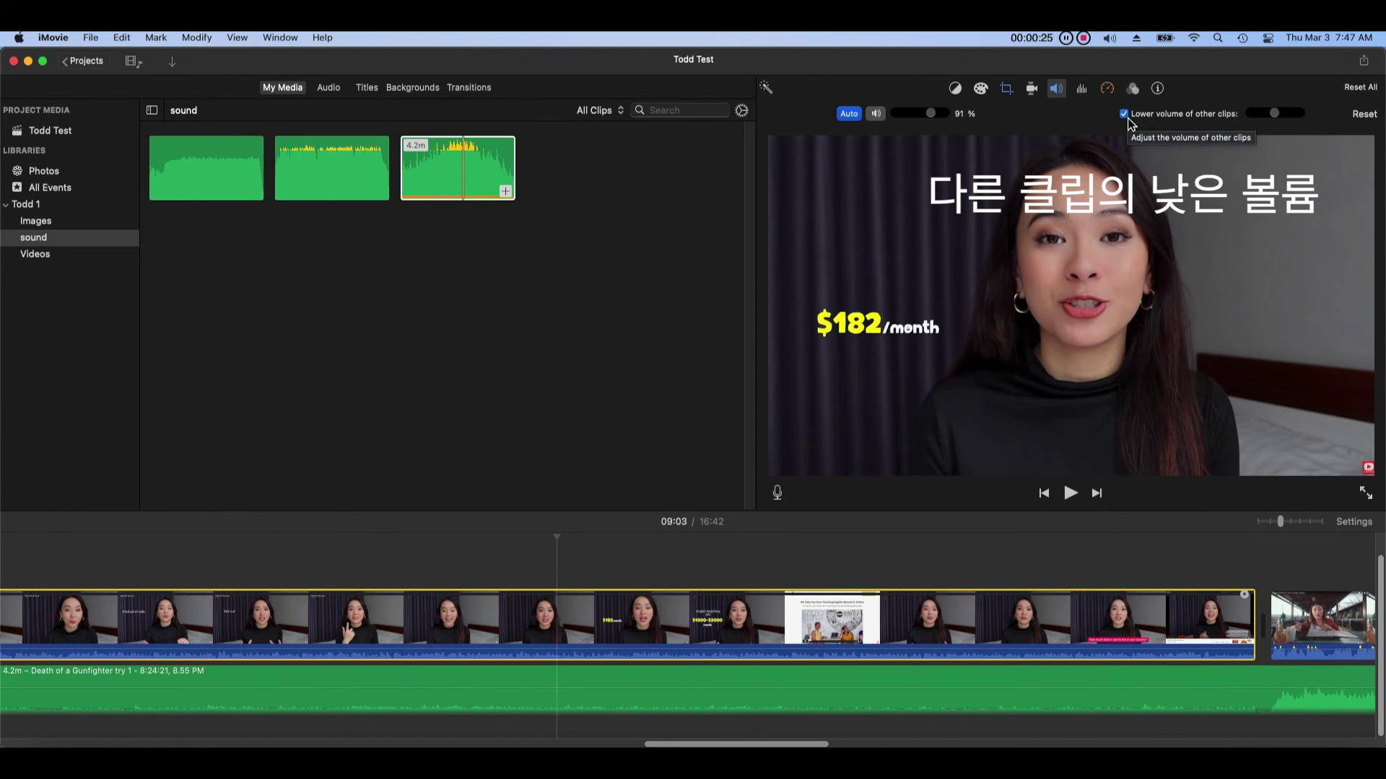
pyautogui.click(1083, 38)
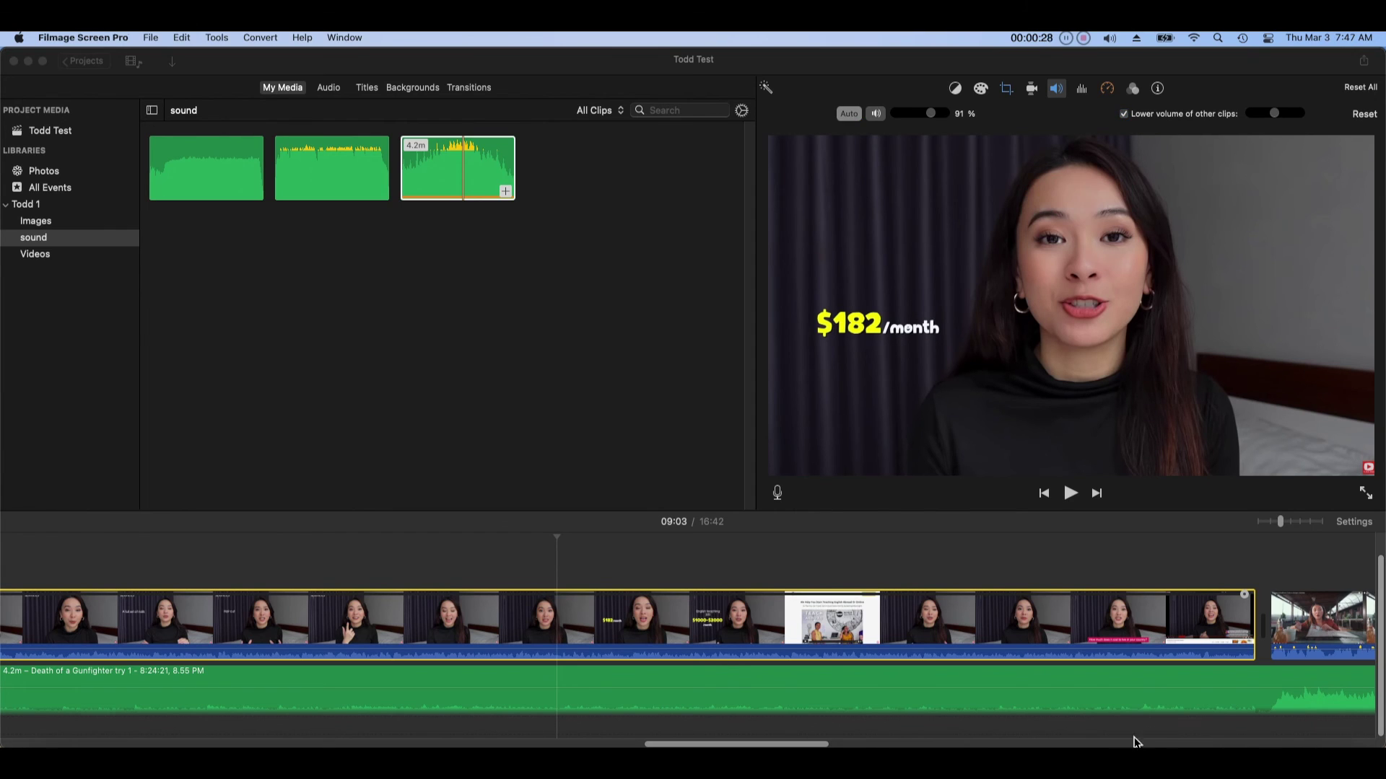
# - Raise the Death of a Gunfighter clip's volume line in the timeline to 400% and bring it back down to 200%
pyautogui.click(712, 694)
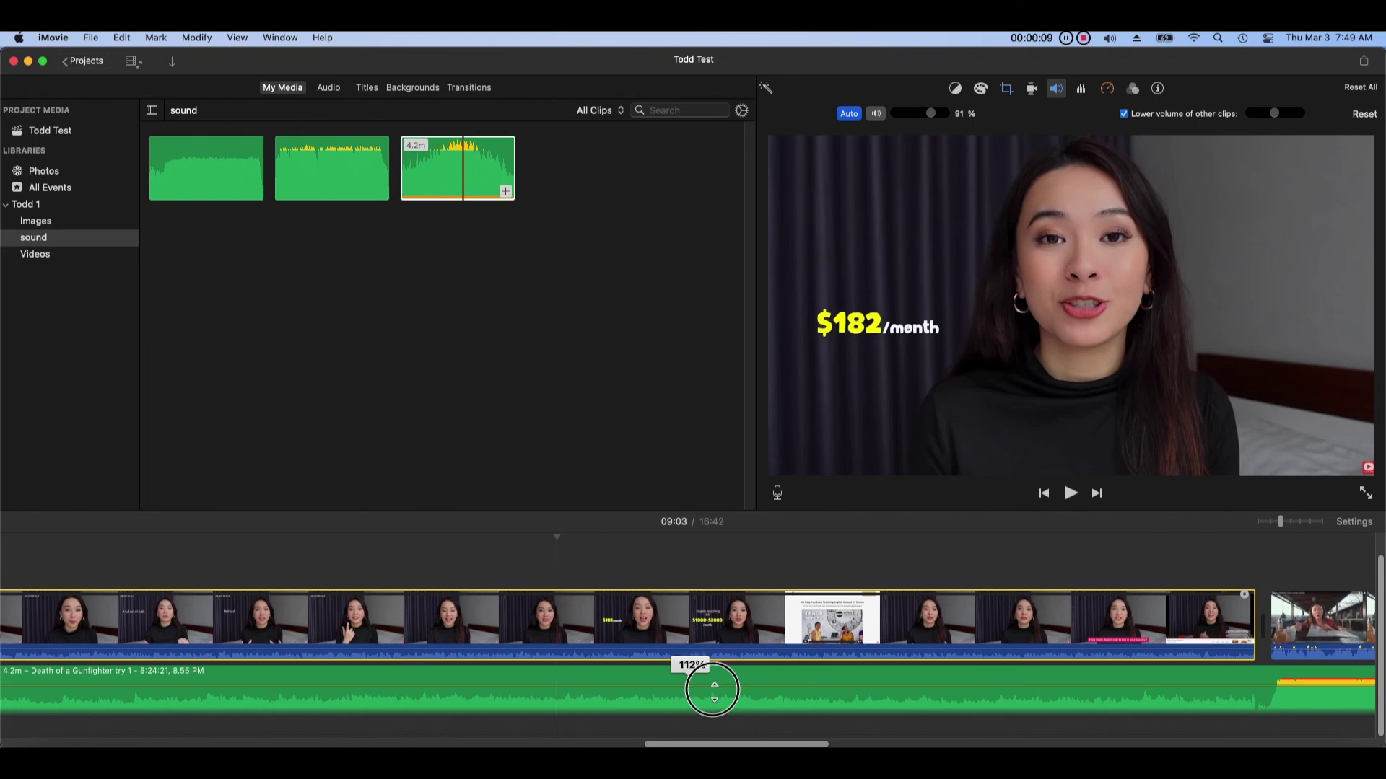
pyautogui.moveTo(710, 695); pyautogui.dragTo(712, 676)
pyautogui.moveTo(726, 743); pyautogui.dragTo(847, 742)
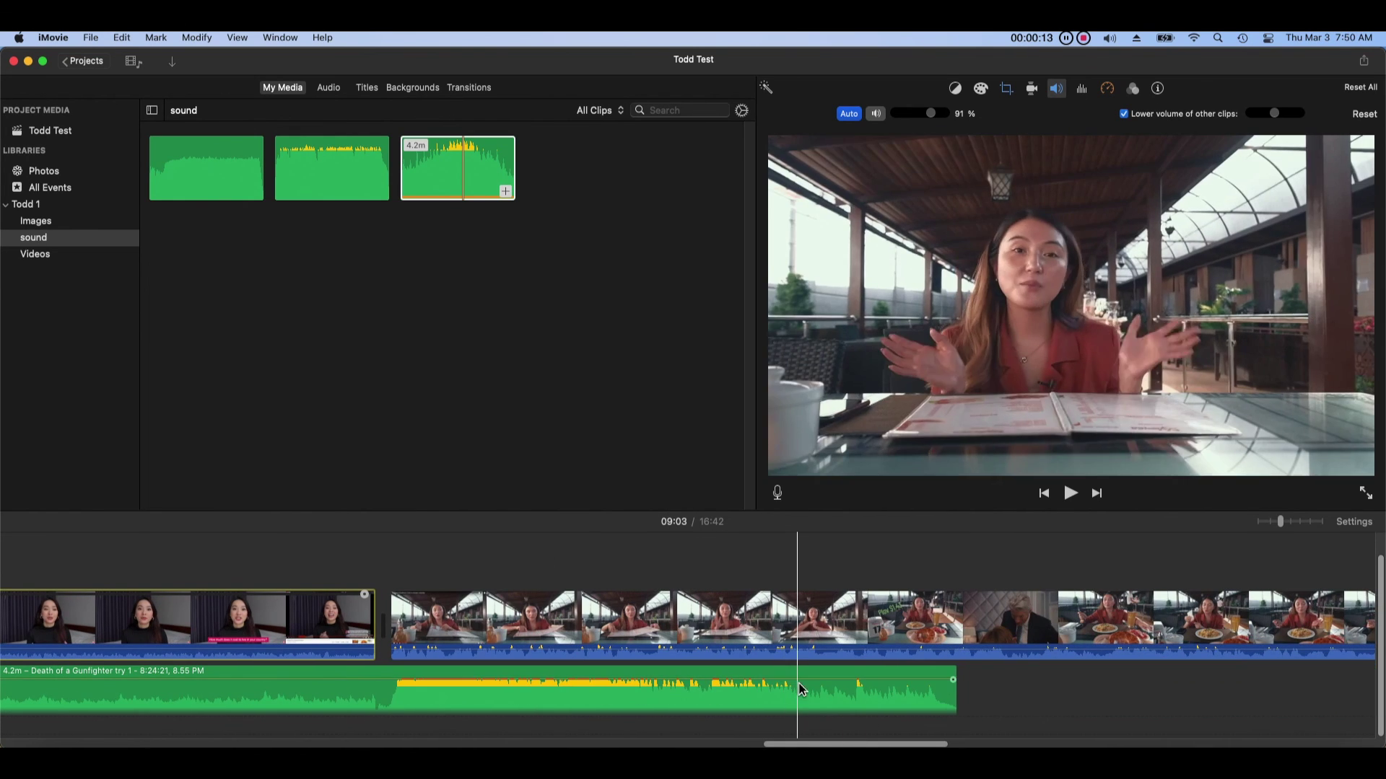
pyautogui.click(805, 678)
pyautogui.click(805, 680)
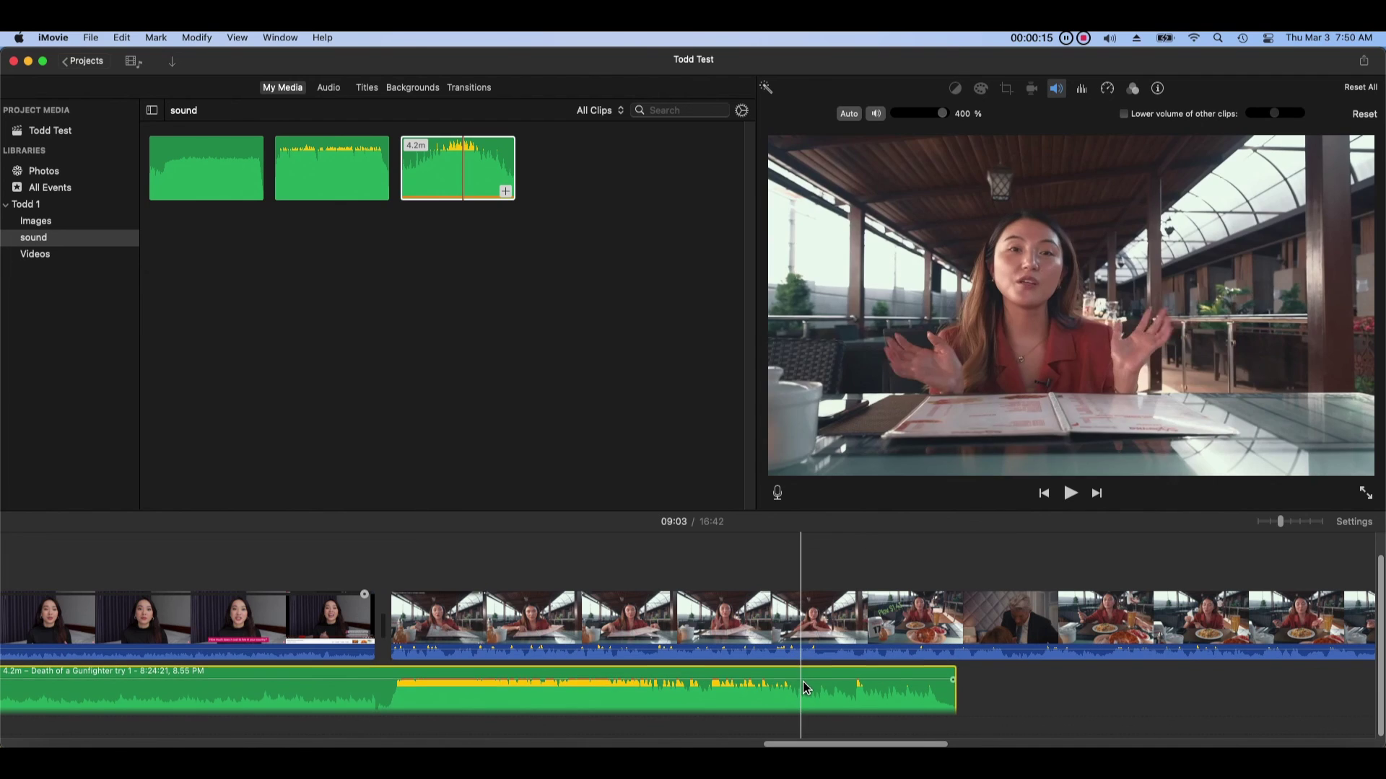
pyautogui.moveTo(805, 680)
pyautogui.mouseDown()
pyautogui.moveTo(801, 704)
pyautogui.moveTo(814, 684)
pyautogui.mouseUp()
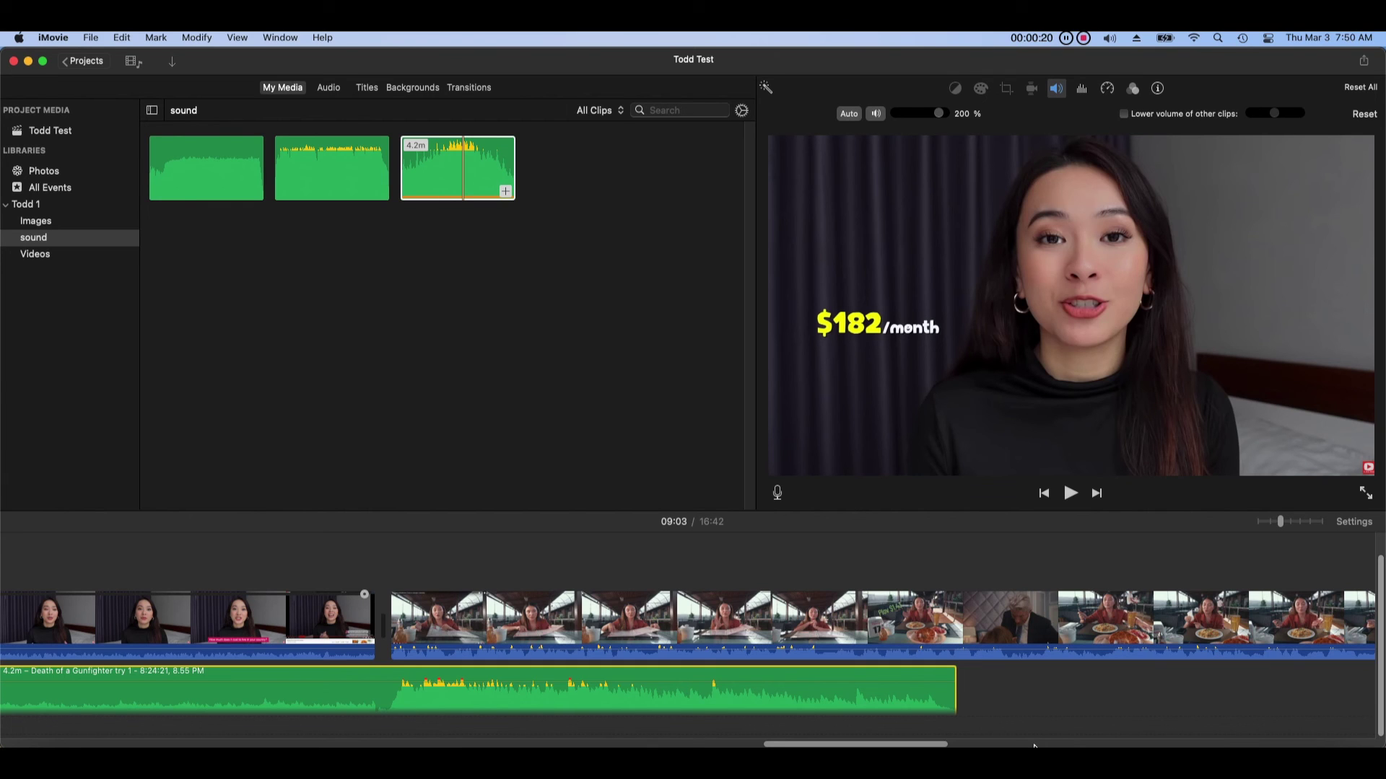
# - Add four volume keyframes along the part of the music clip that lies under the restaurant video
pyautogui.click(543, 682)
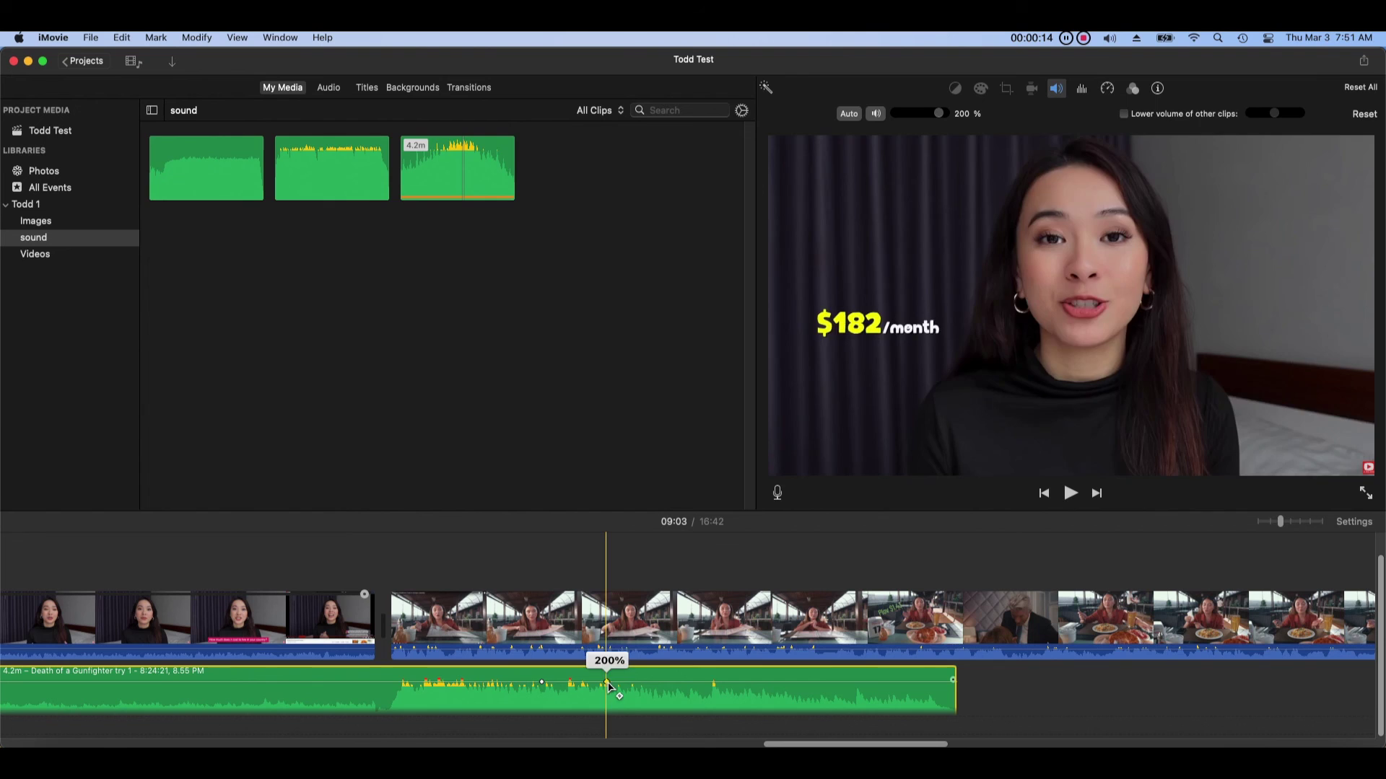
pyautogui.keyDown('alt'); pyautogui.click(697, 682); pyautogui.keyUp('alt')
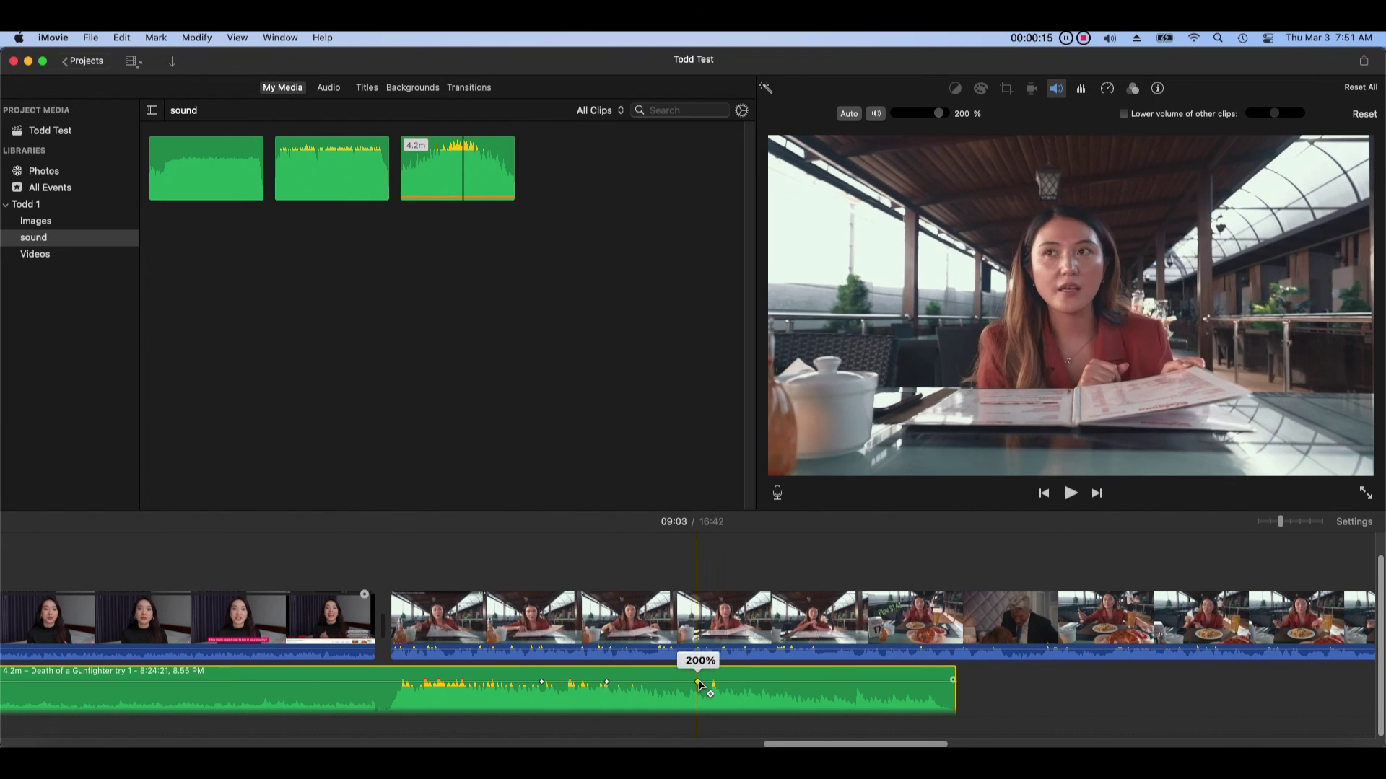
pyautogui.keyDown('alt'); pyautogui.click(779, 682); pyautogui.keyUp('alt')
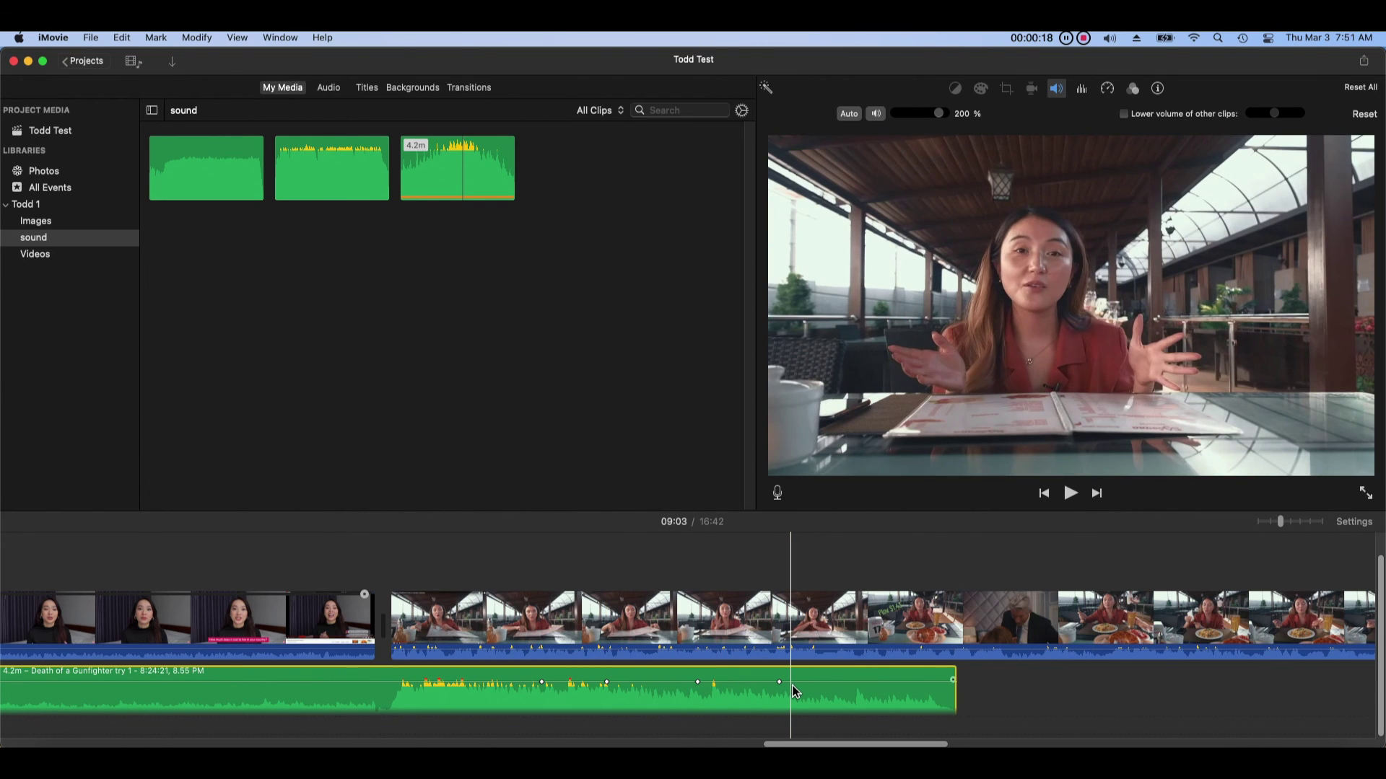
# - Lower the music clip's second and fourth volume keyframes and the section before the first one, and fine-tune the second keyframe upward
pyautogui.moveTo(610, 684); pyautogui.dragTo(607, 705)
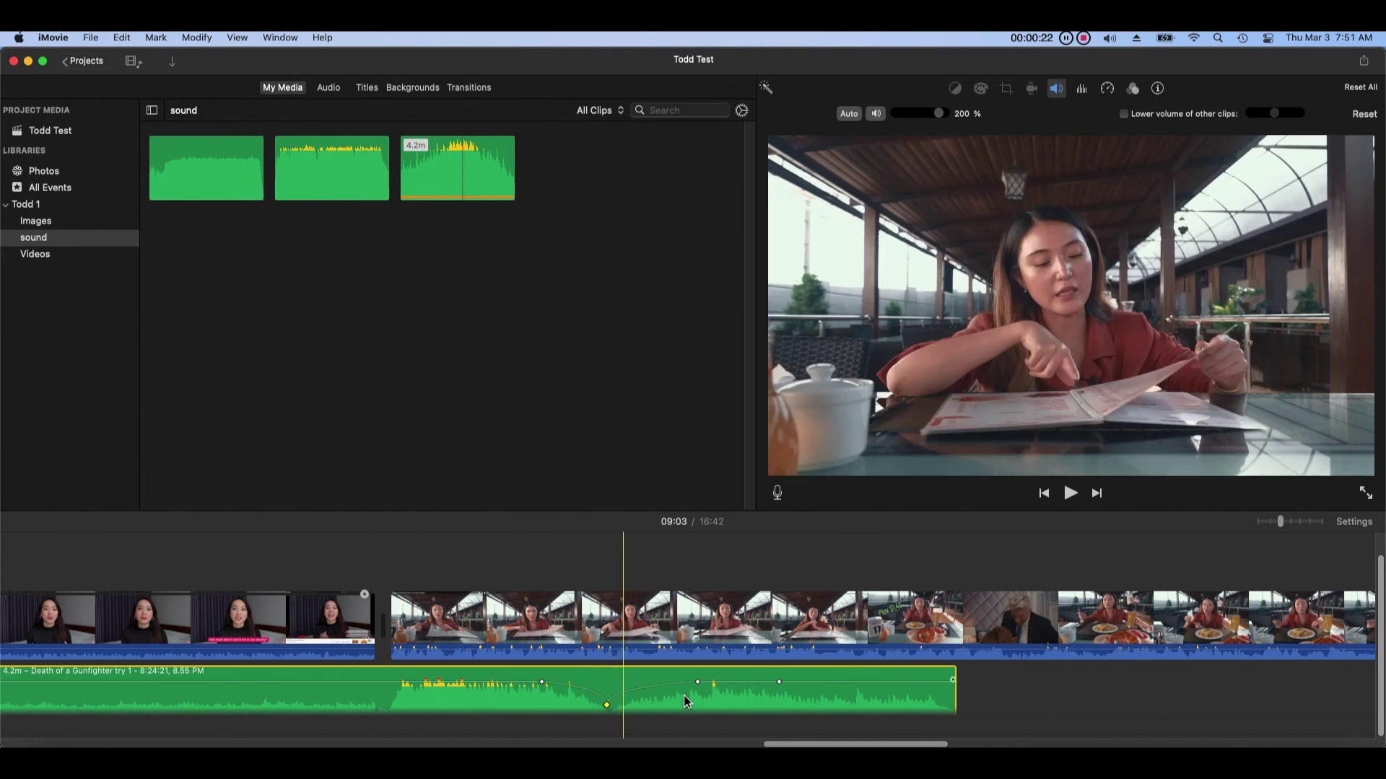
pyautogui.moveTo(780, 682); pyautogui.dragTo(777, 702)
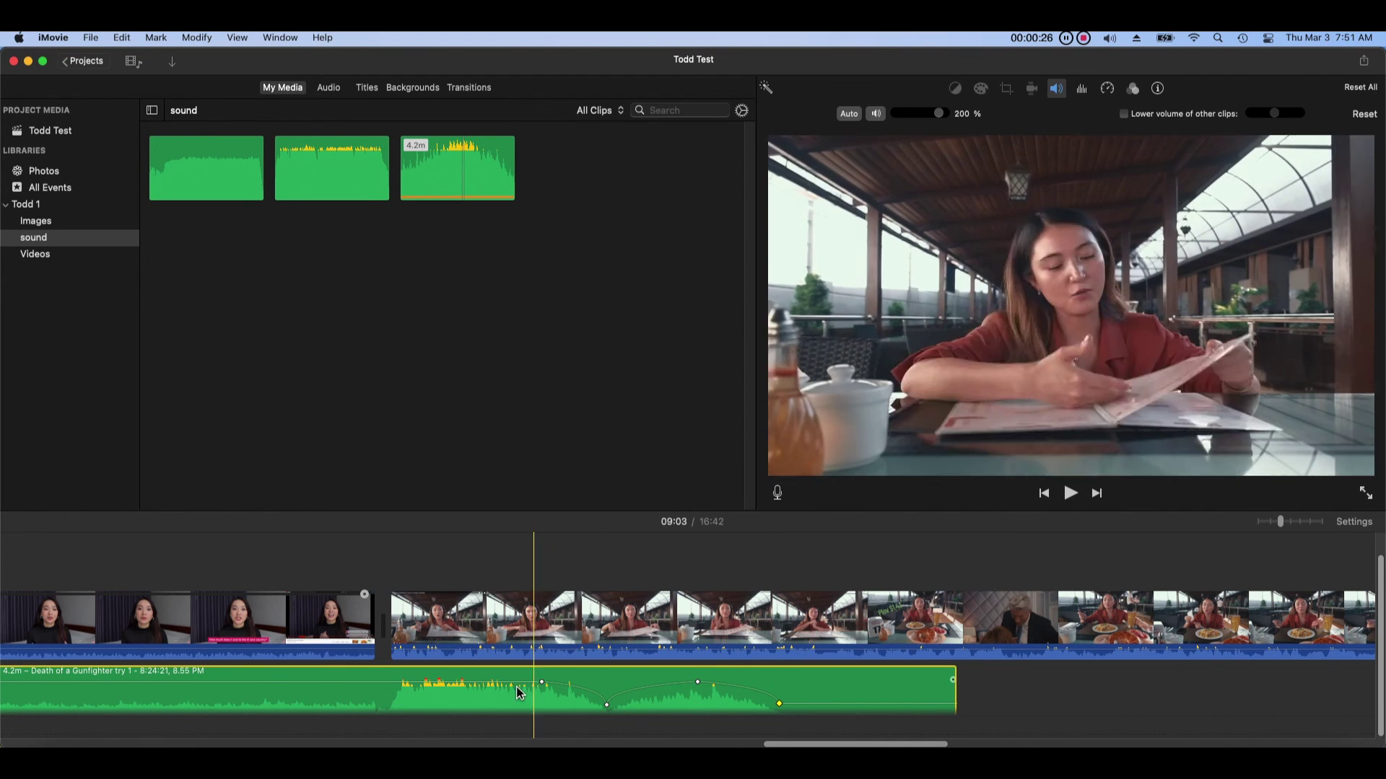
pyautogui.moveTo(473, 686); pyautogui.dragTo(465, 725)
pyautogui.moveTo(606, 705); pyautogui.dragTo(607, 698)
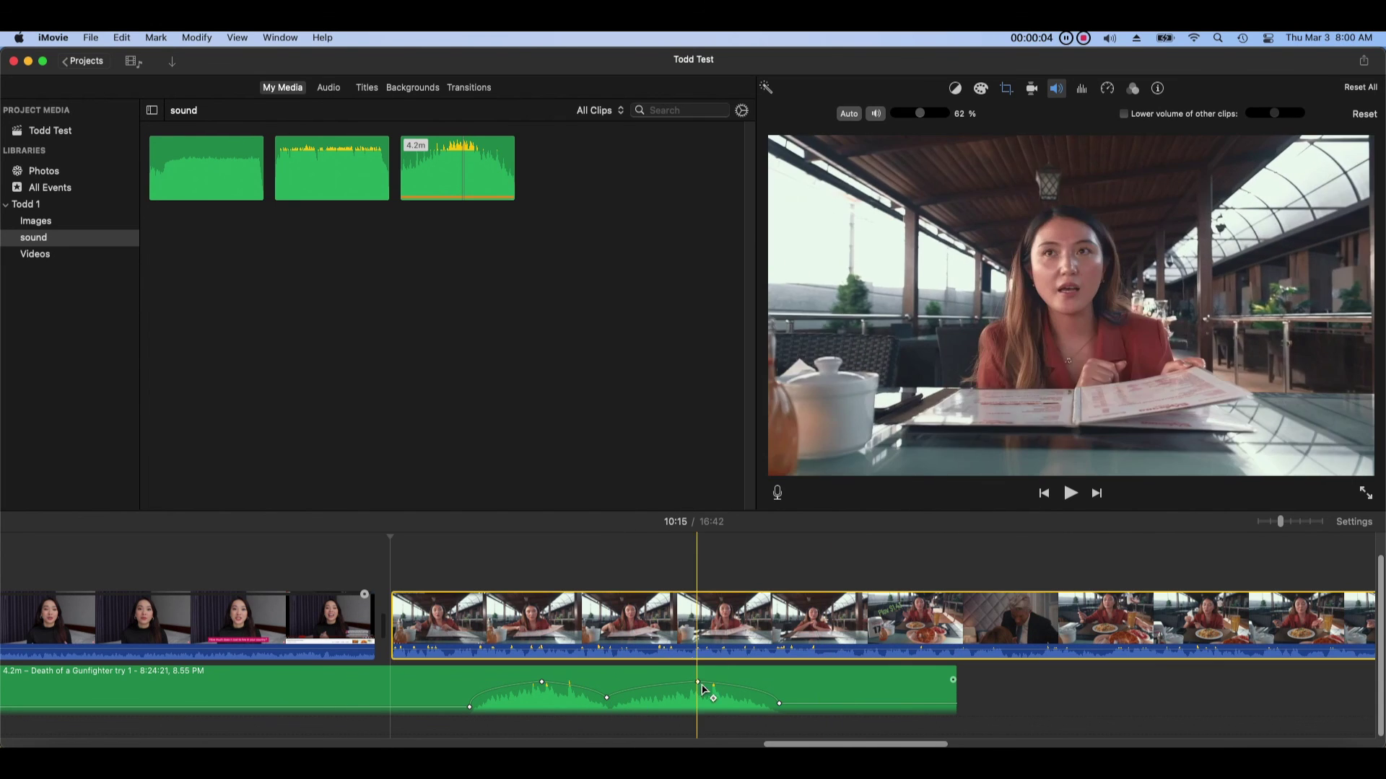
# - Select the first four volume keyframes of the music clip and move them together to an earlier position
pyautogui.click(698, 682)
pyautogui.moveTo(697, 685); pyautogui.dragTo(668, 684)
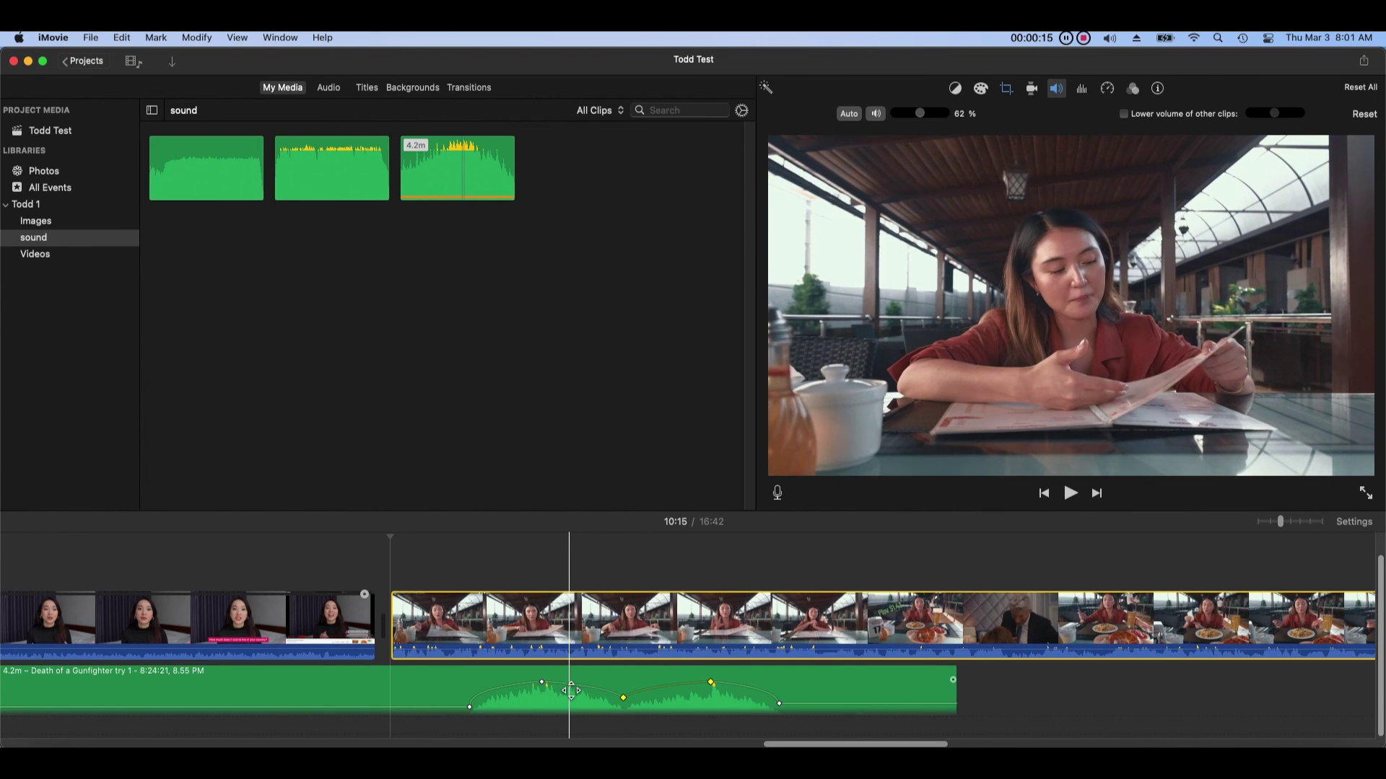
pyautogui.keyDown('shift'); pyautogui.click(473, 709); pyautogui.keyUp('shift')
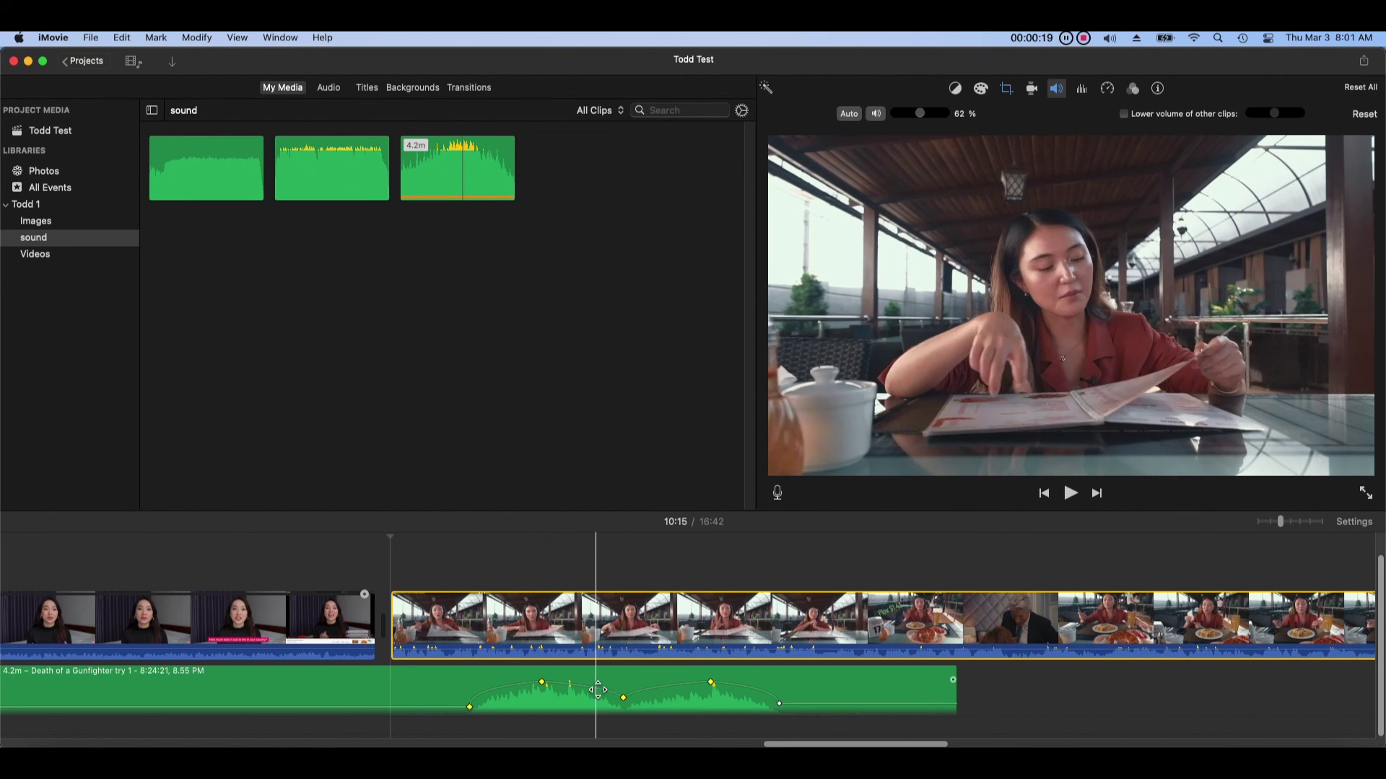
pyautogui.moveTo(593, 689); pyautogui.dragTo(552, 700)
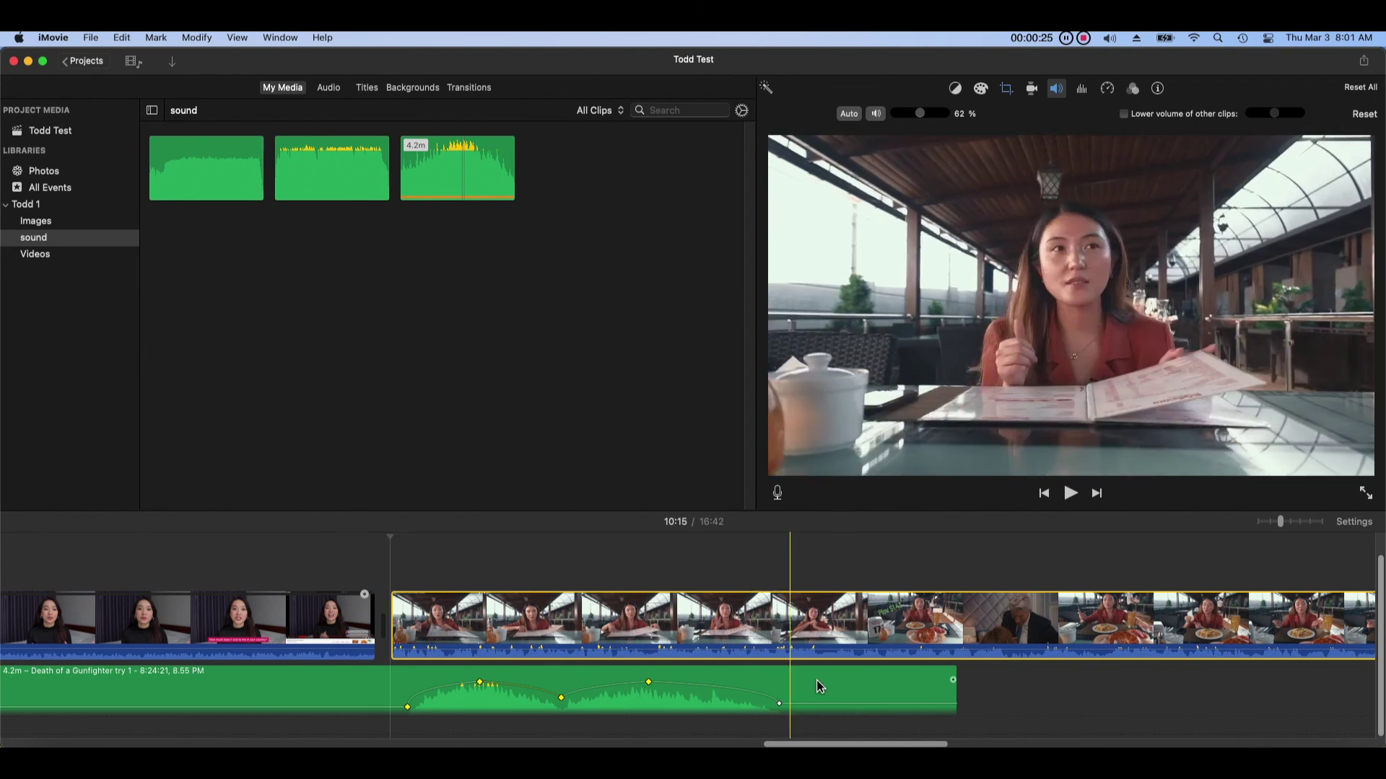
# - Delete all volume keyframes from the music clip and raise its volume line to the maximum
pyautogui.rightClick(614, 700)
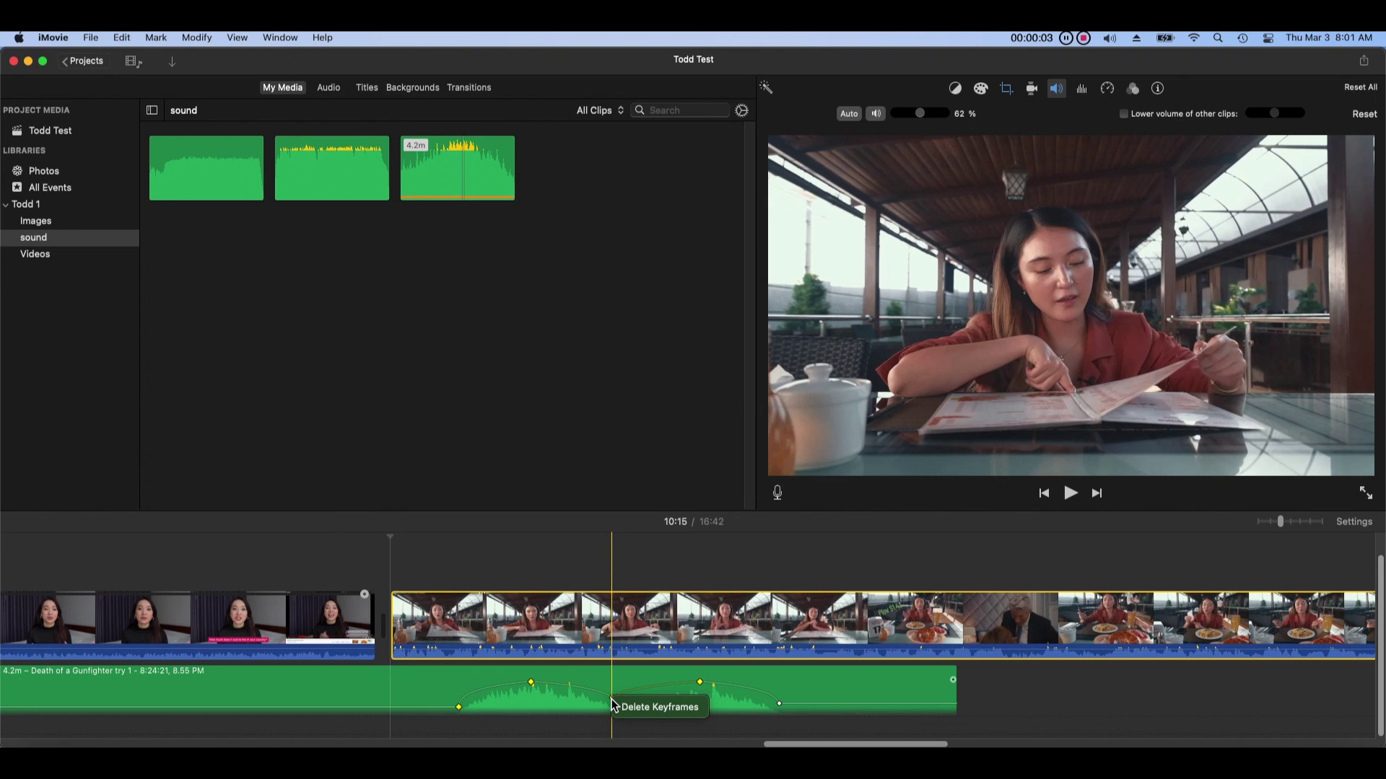
pyautogui.click(688, 711)
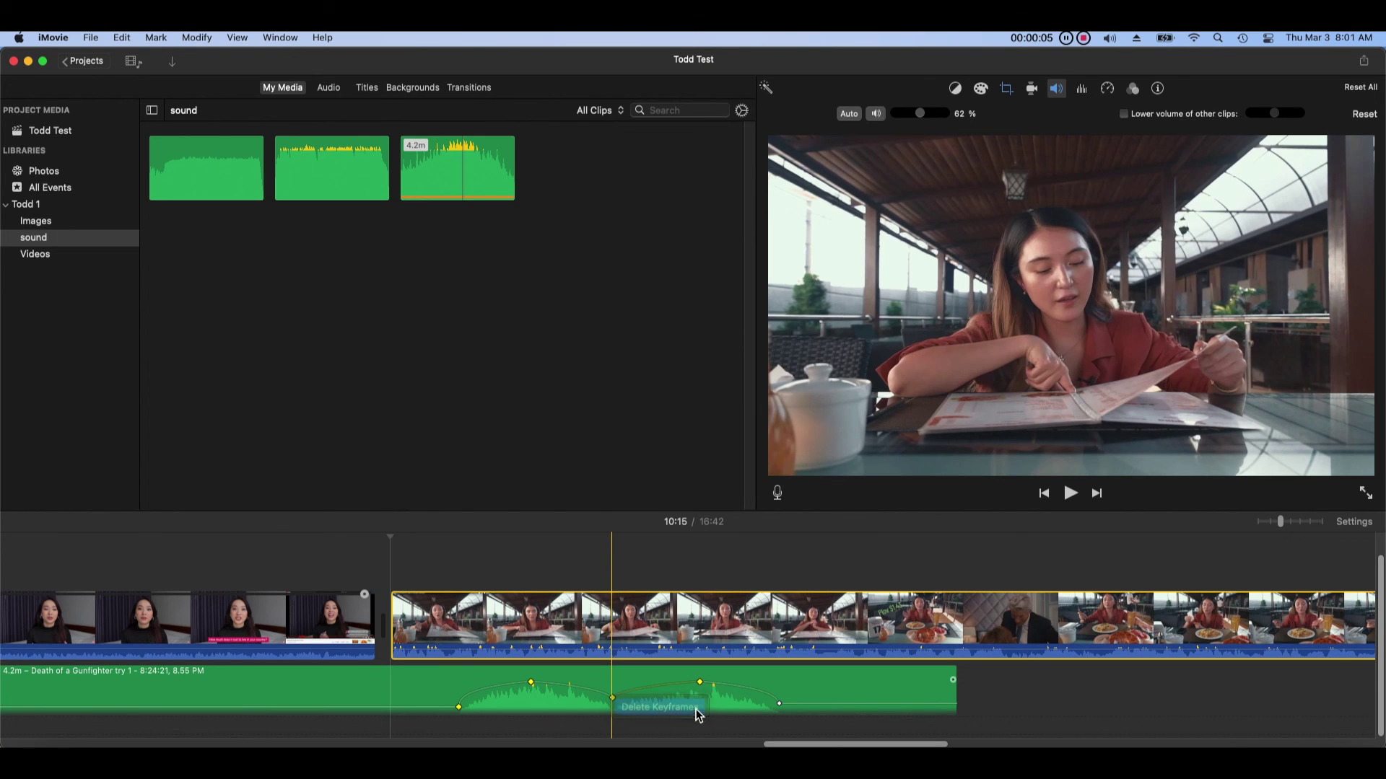
pyautogui.keyDown('alt'); pyautogui.click(780, 704); pyautogui.keyUp('alt')
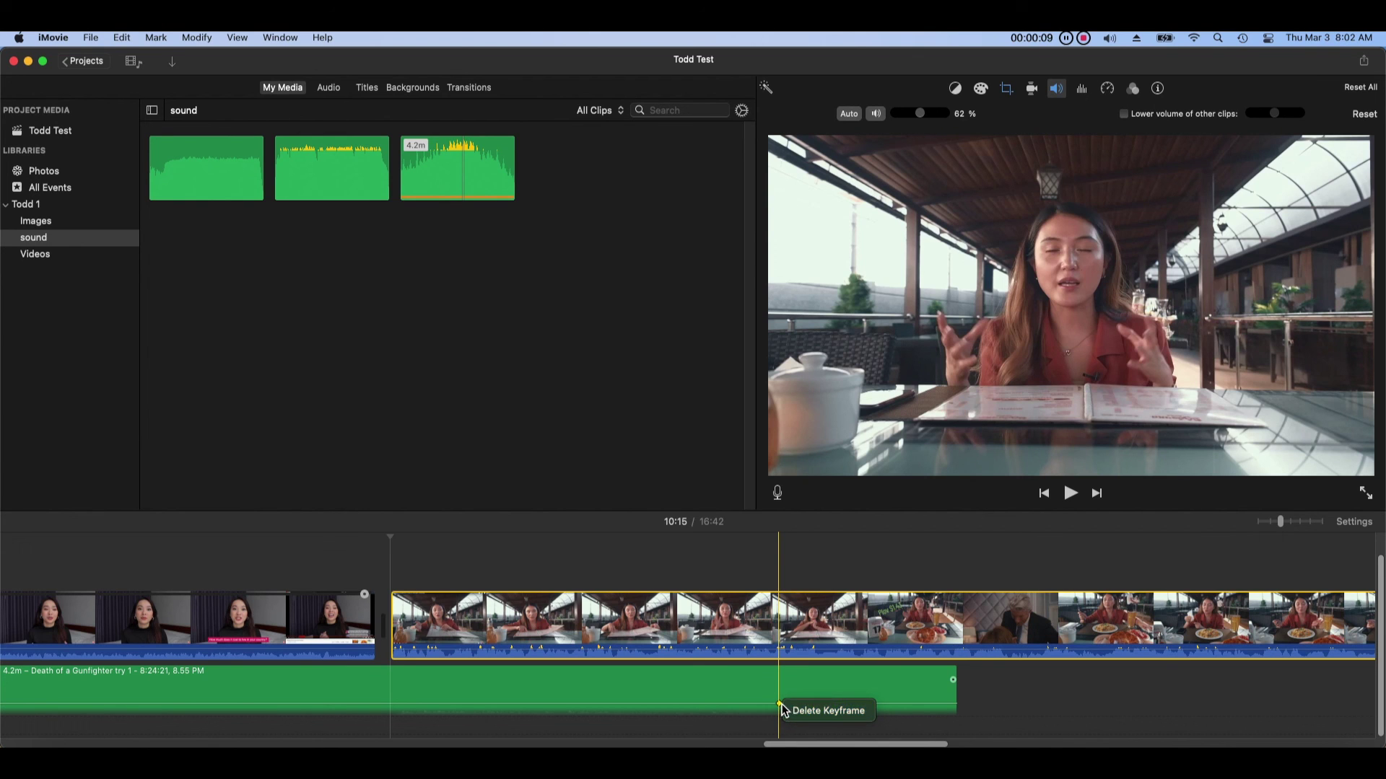
pyautogui.click(793, 712)
pyautogui.moveTo(801, 703); pyautogui.dragTo(798, 658)
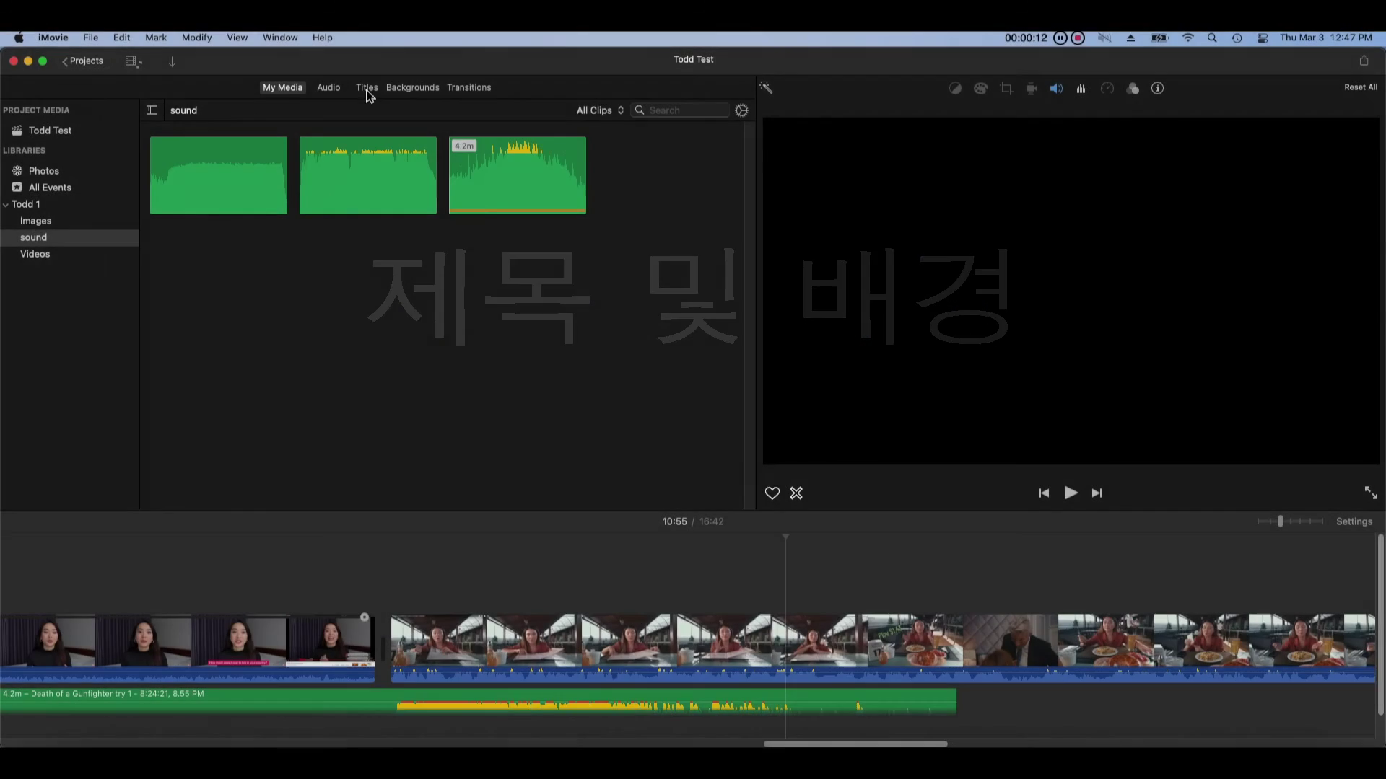
# - Browse the available titles and preview styles such as Focus Lower Third, Centered, Pixie Dust and Organic Main
pyautogui.click(369, 94)
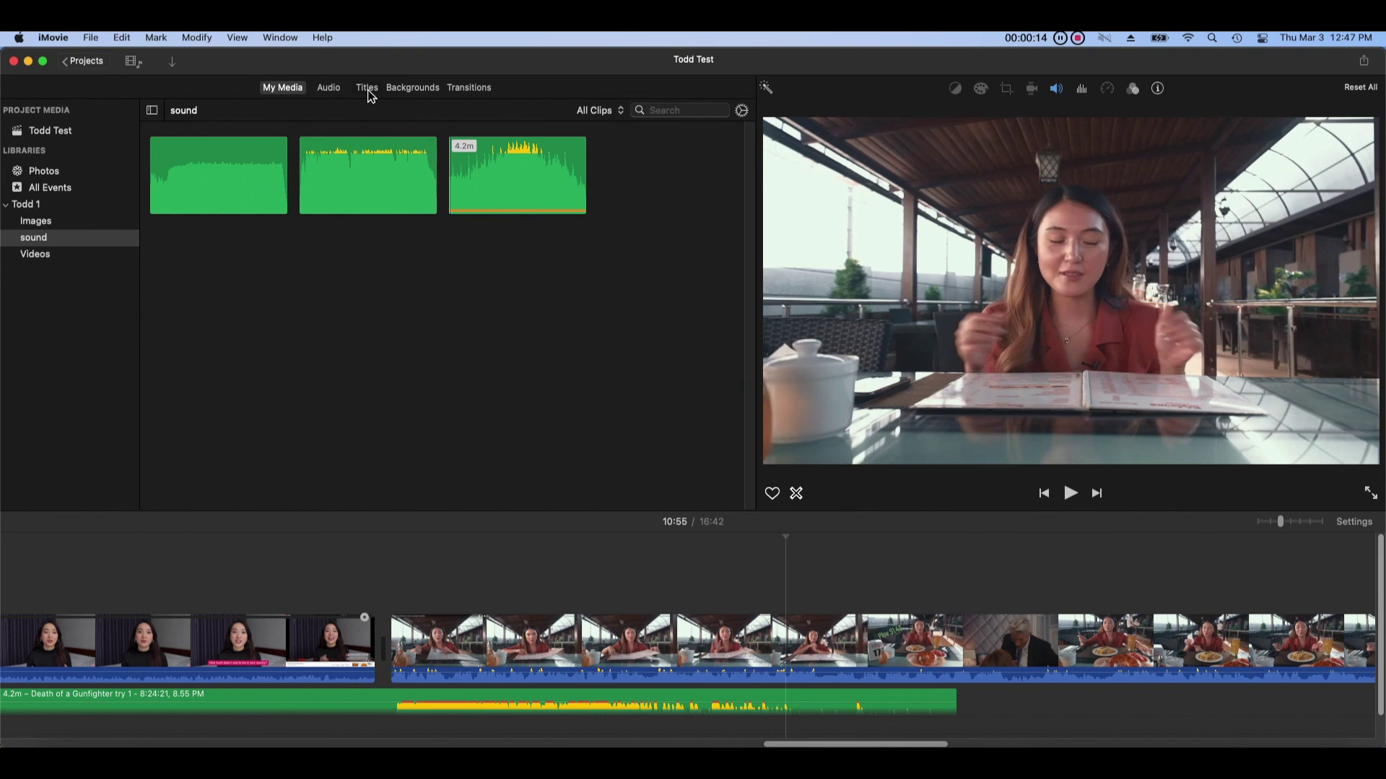
pyautogui.click(390, 268)
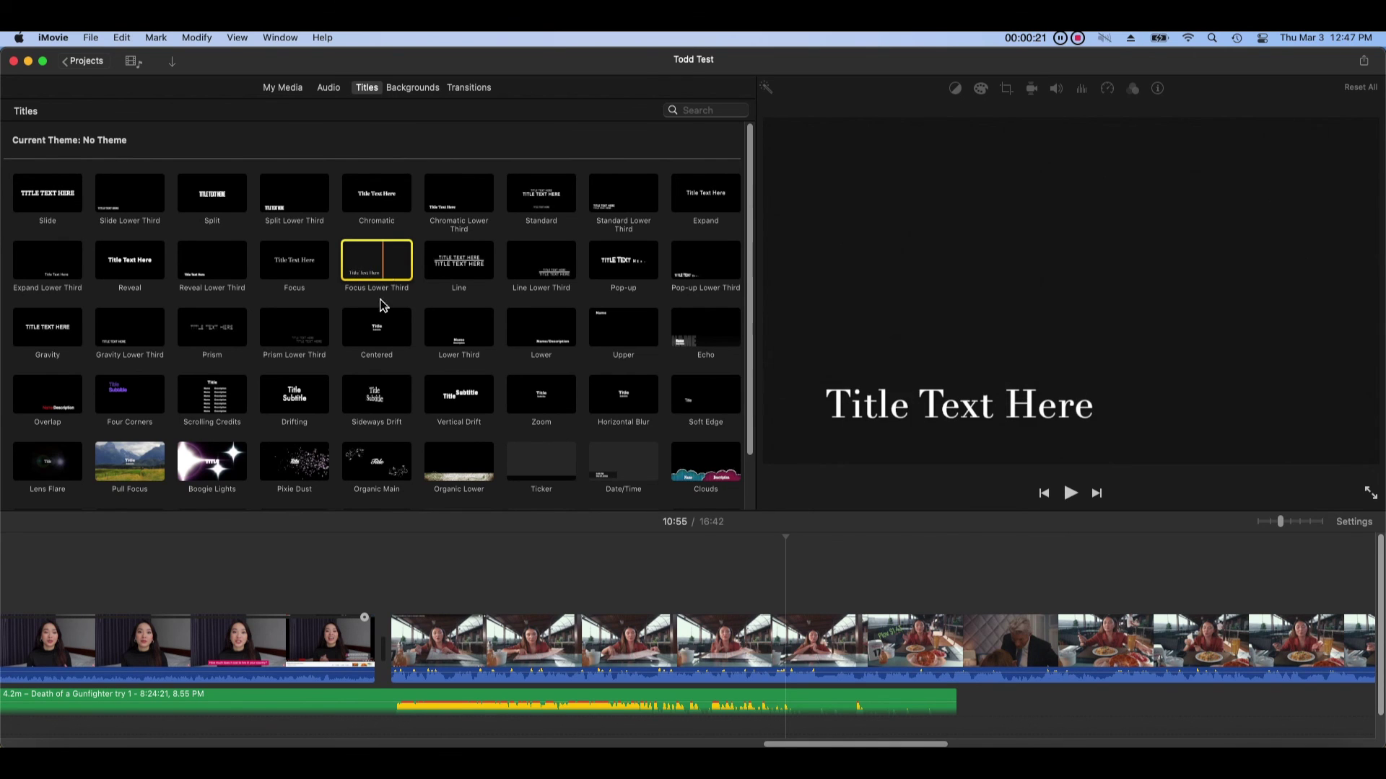
pyautogui.click(369, 336)
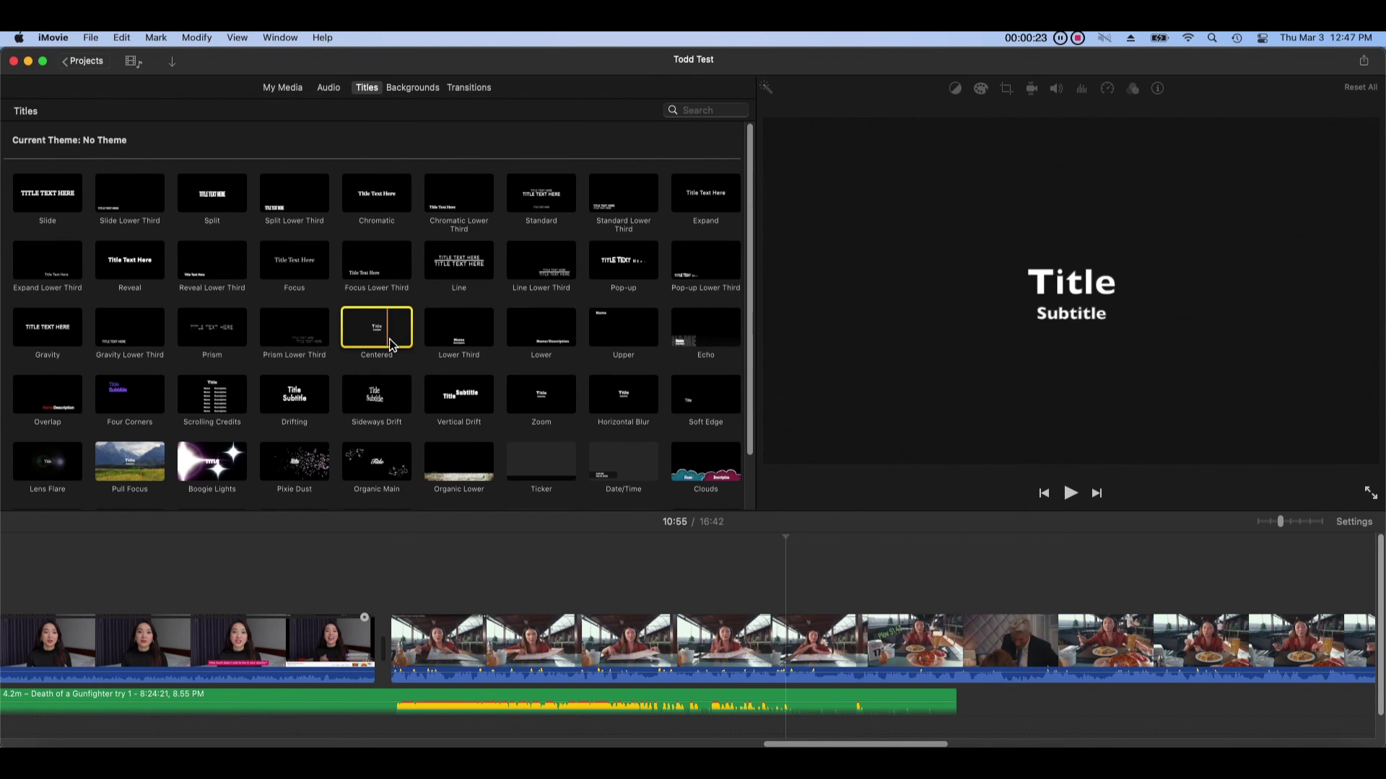
pyautogui.click(283, 473)
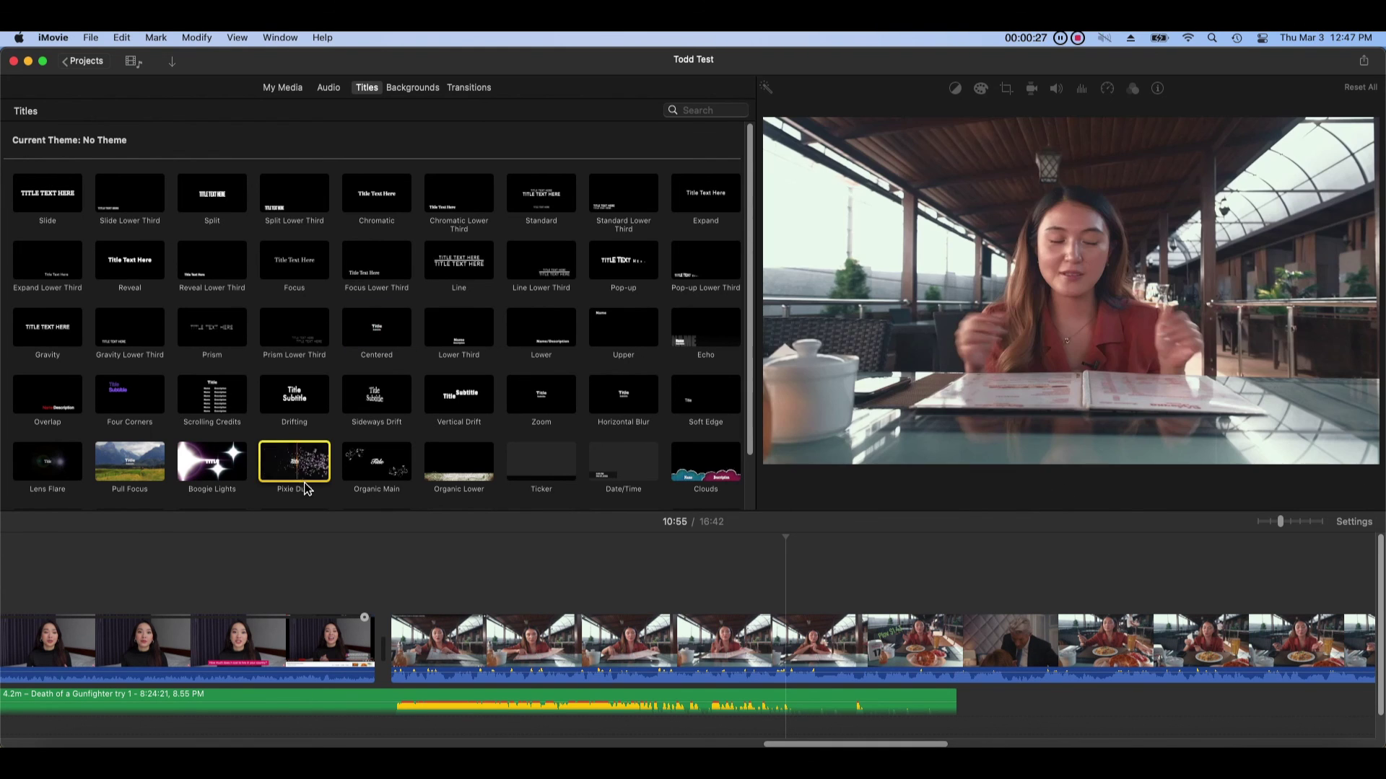
pyautogui.click(364, 475)
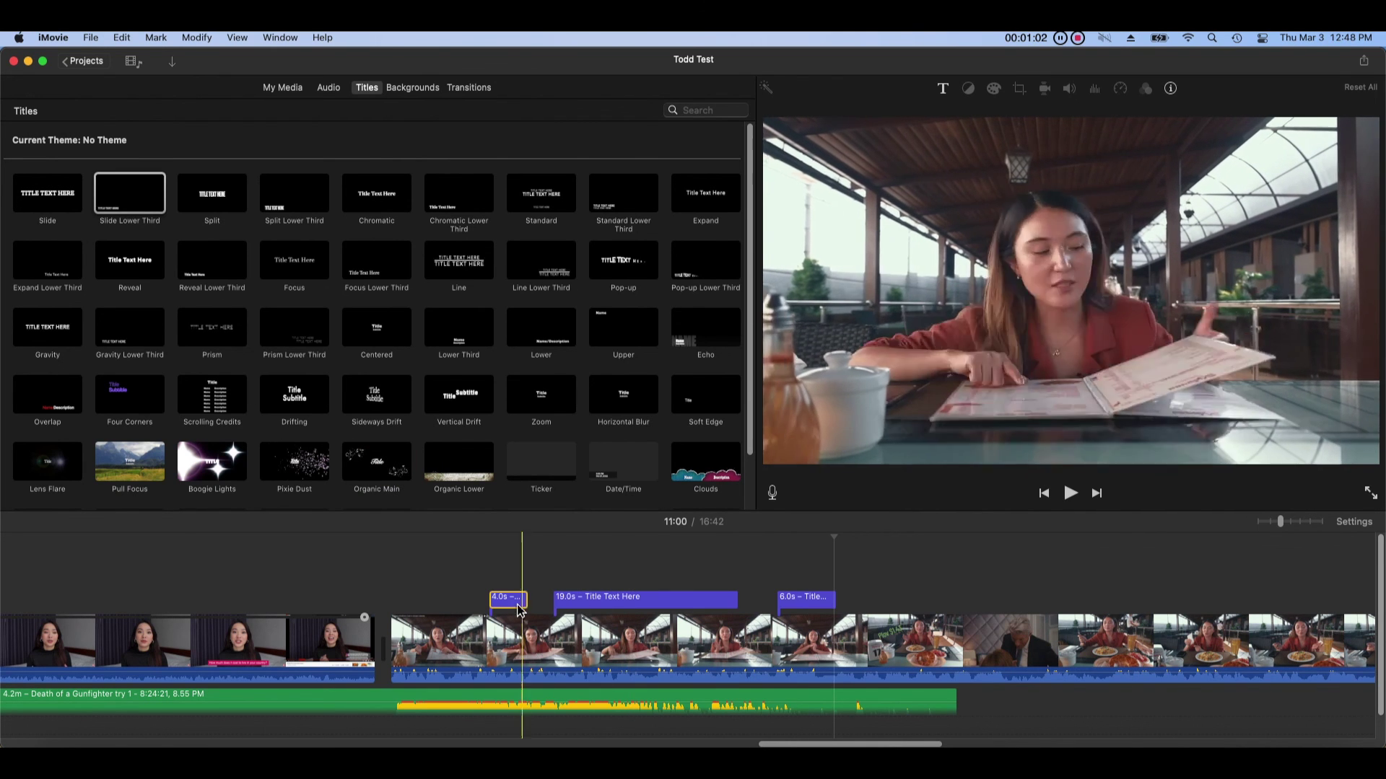
# - Move the 4.0 s title into the main track before the restaurant clip, and add a Scrolling Credits title after the last clip
pyautogui.moveTo(509, 598); pyautogui.dragTo(377, 631)
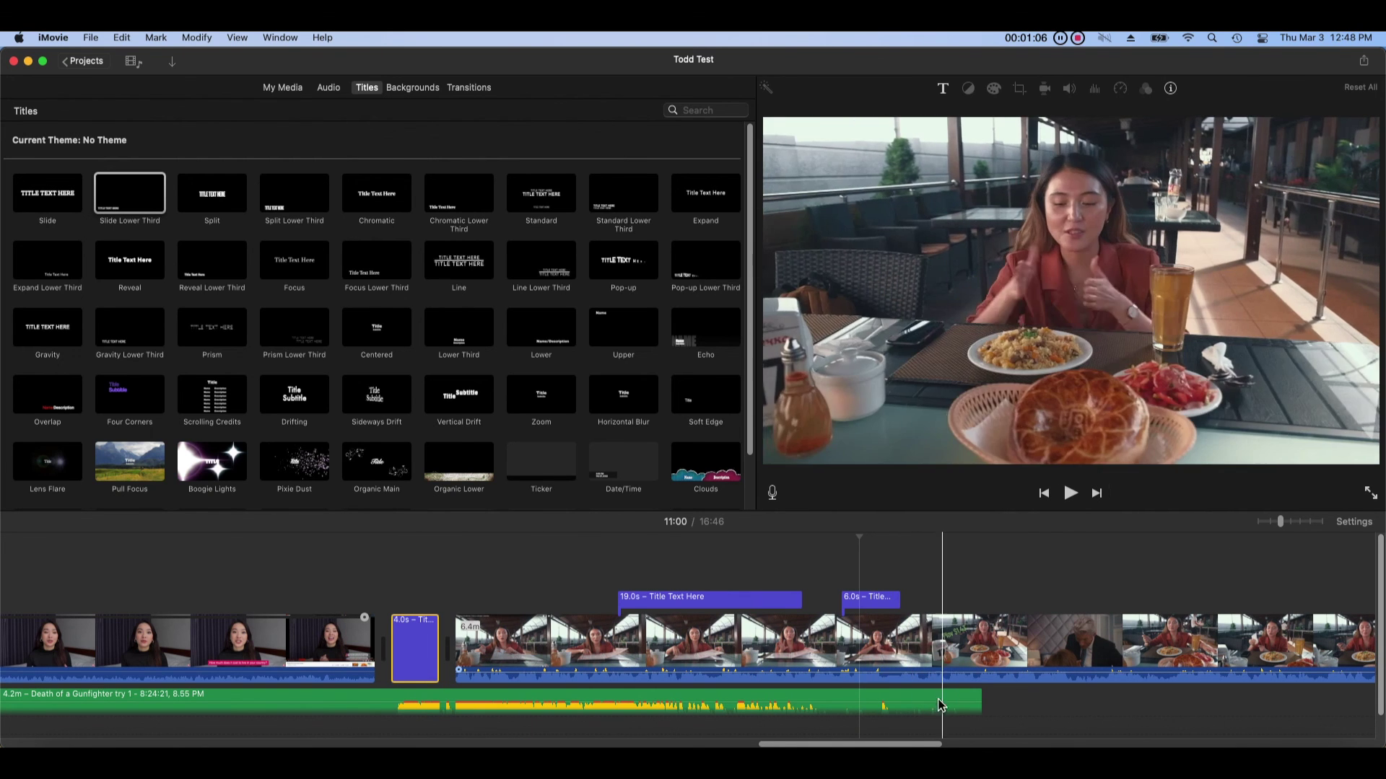
pyautogui.moveTo(895, 744); pyautogui.dragTo(1343, 743)
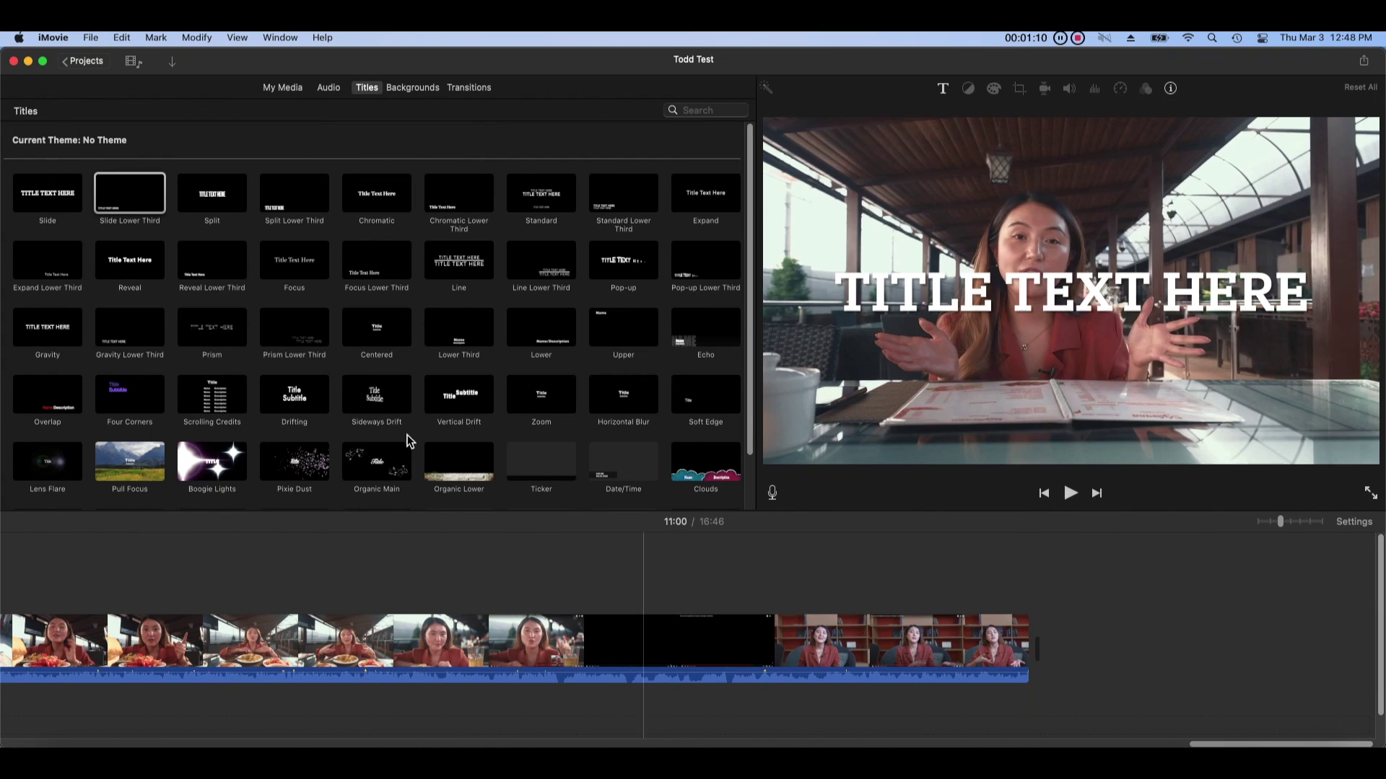
pyautogui.click(220, 396)
pyautogui.moveTo(220, 395); pyautogui.dragTo(1055, 646)
pyautogui.click(1054, 550)
pyautogui.click(1062, 538)
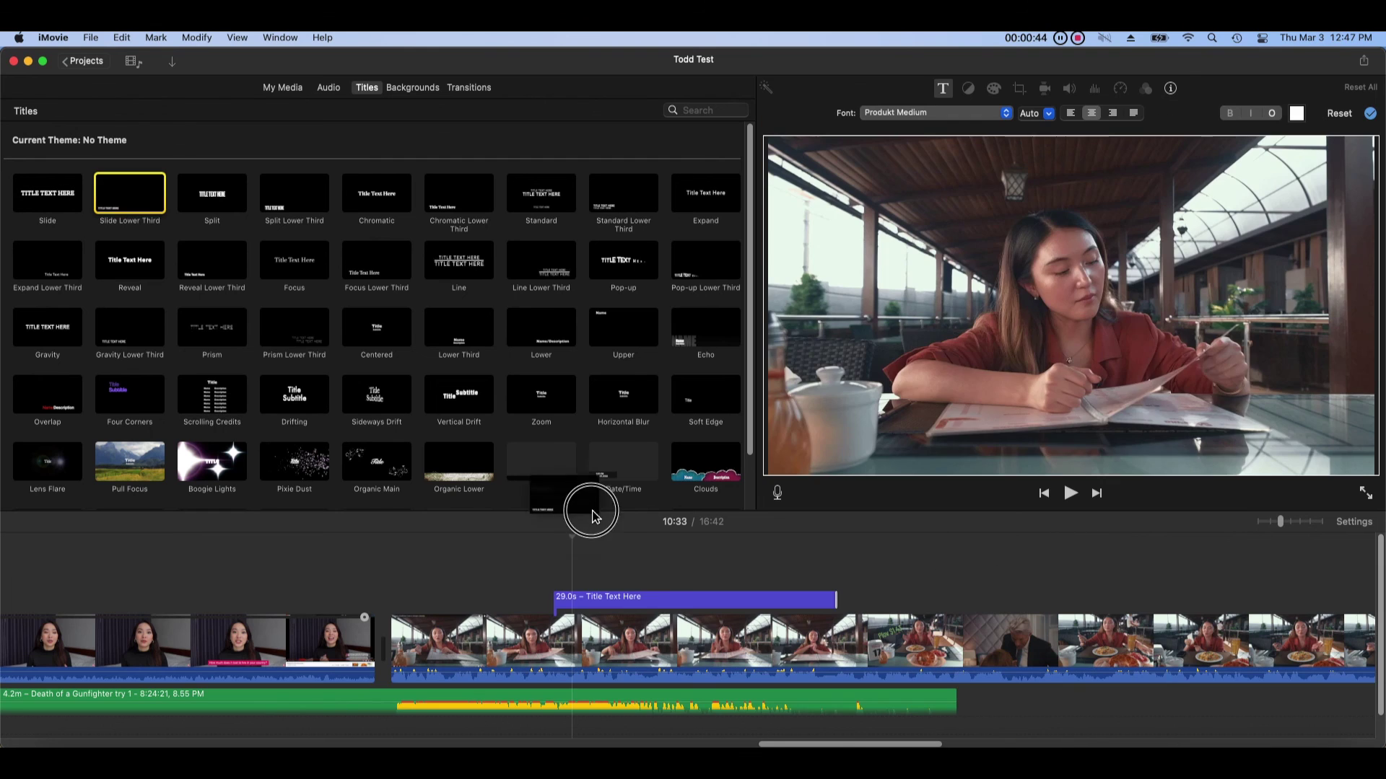
# - Place a Slide Lower Third title over the 29.0 s title and trim the start of the remaining 6.0 s title to a sliver
pyautogui.moveTo(594, 505); pyautogui.dragTo(744, 554)
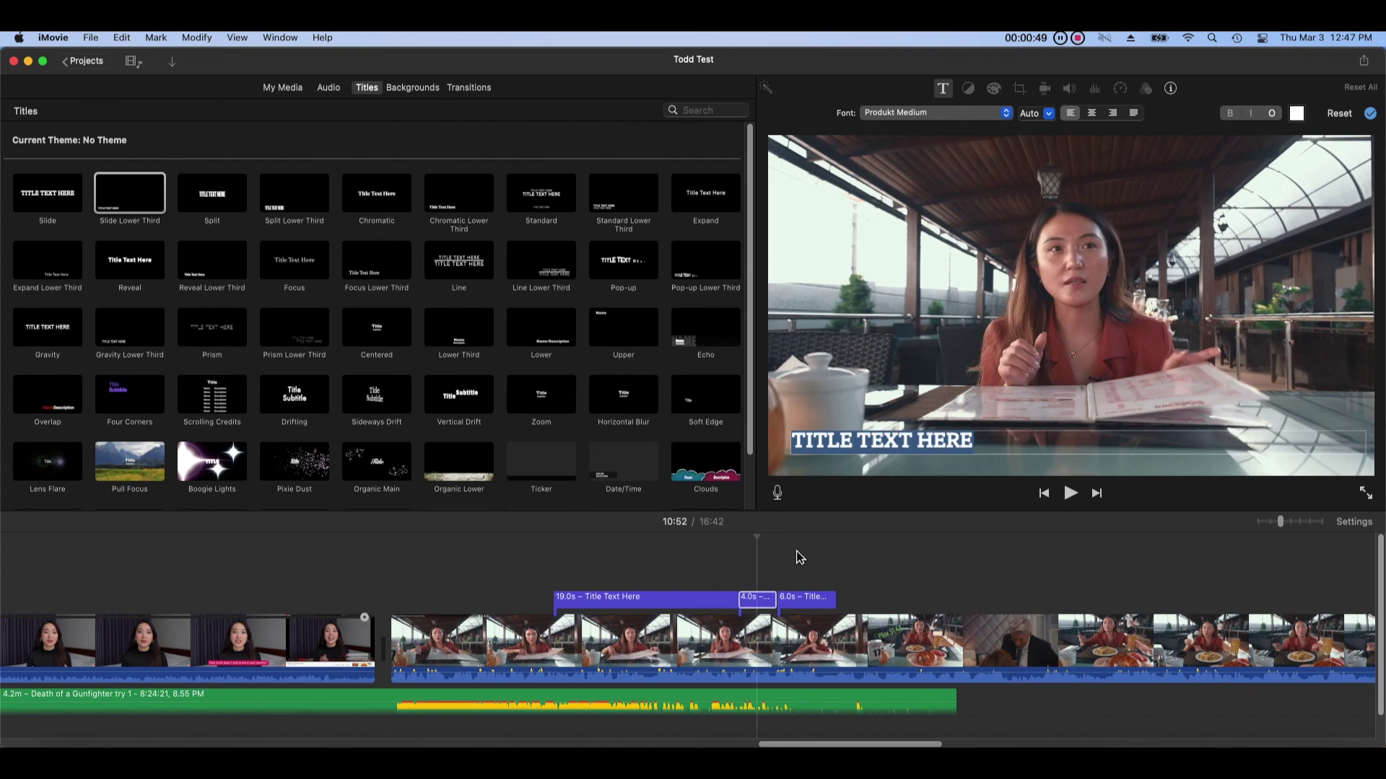
pyautogui.moveTo(805, 603)
pyautogui.mouseDown()
pyautogui.moveTo(783, 602)
pyautogui.moveTo(842, 607)
pyautogui.mouseUp()
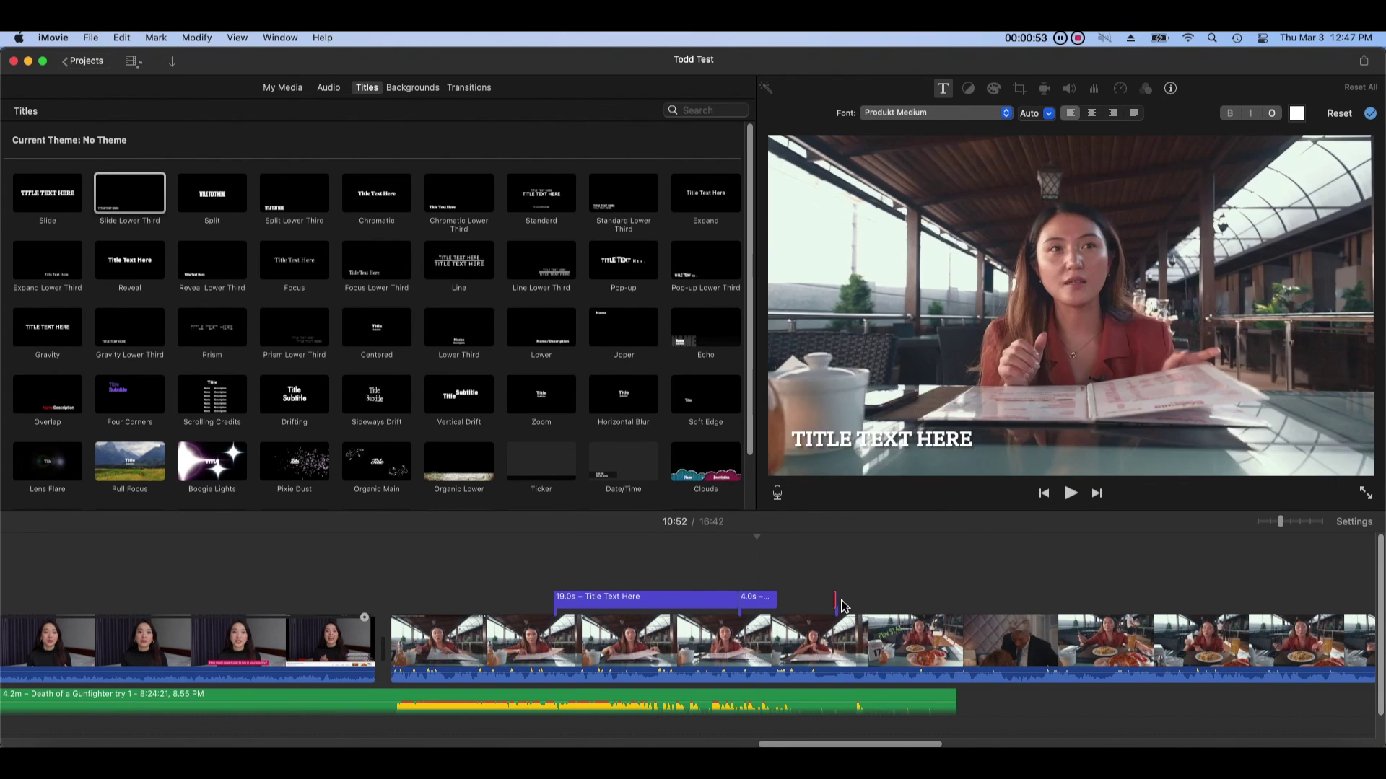
pyautogui.click(835, 602)
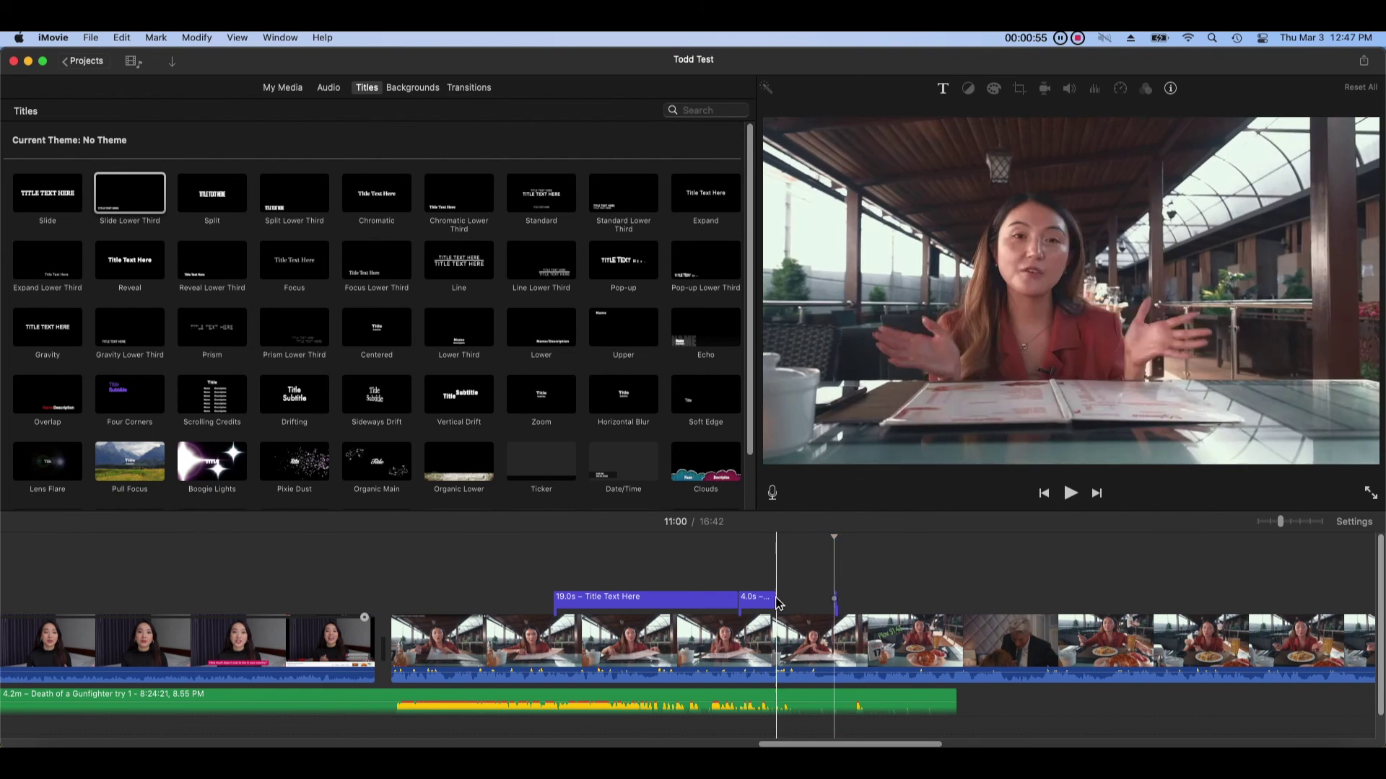
# - Undo the last trim of the 6.0 s title and move the 4.0 s title into the main track before the restaurant clip
pyautogui.click(123, 38)
pyautogui.click(144, 56)
pyautogui.moveTo(767, 606); pyautogui.dragTo(508, 584)
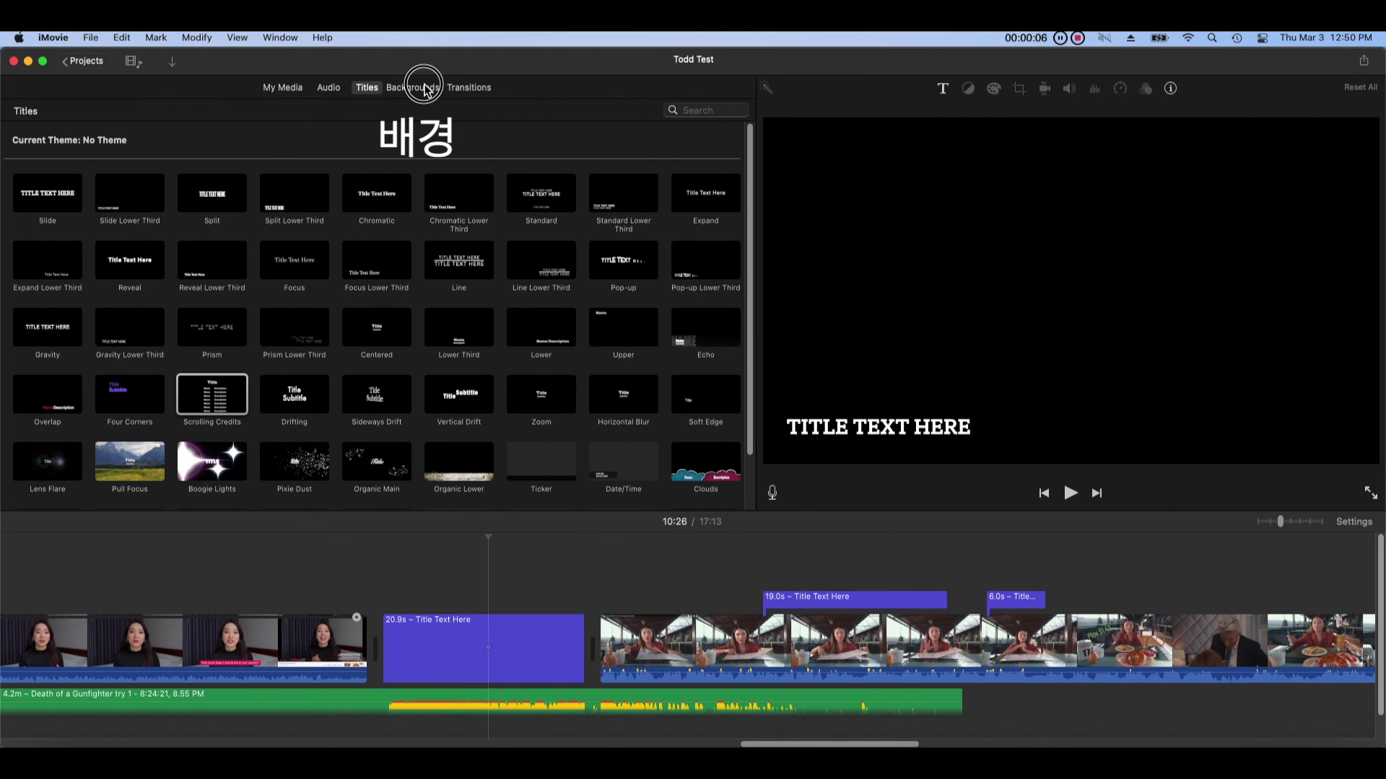
# - Place the Underwater background beneath the 19.0 s title above the restaurant clip and check how the title looks over it
pyautogui.click(425, 88)
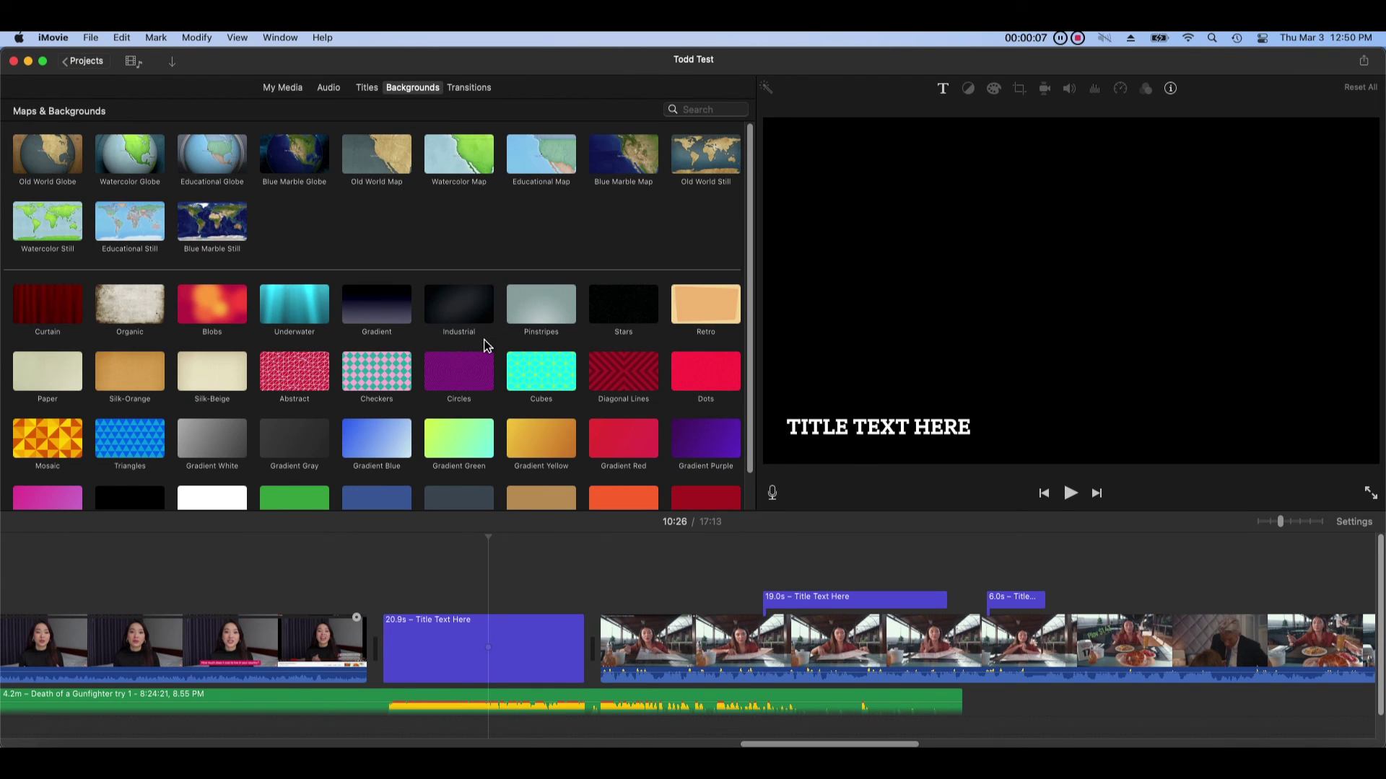
pyautogui.moveTo(326, 320); pyautogui.dragTo(917, 586)
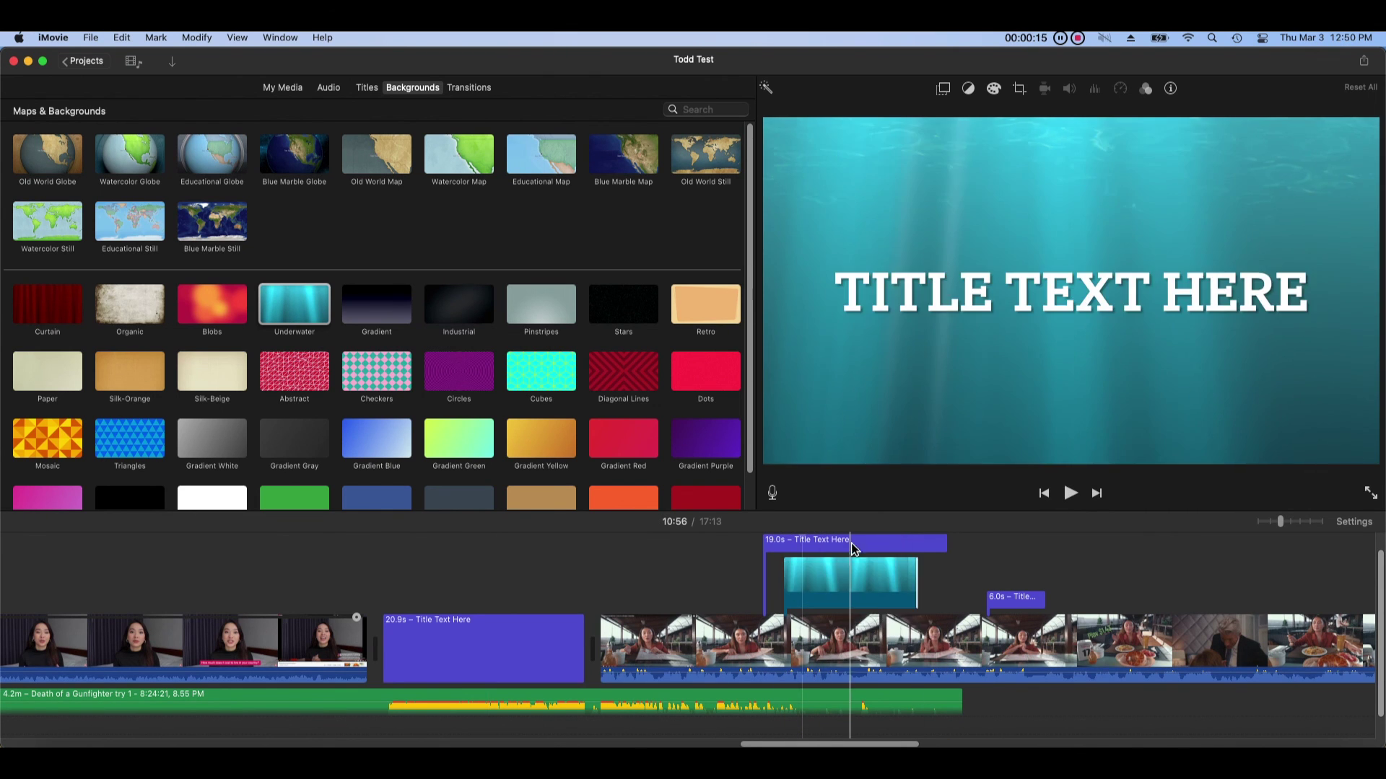
pyautogui.click(854, 546)
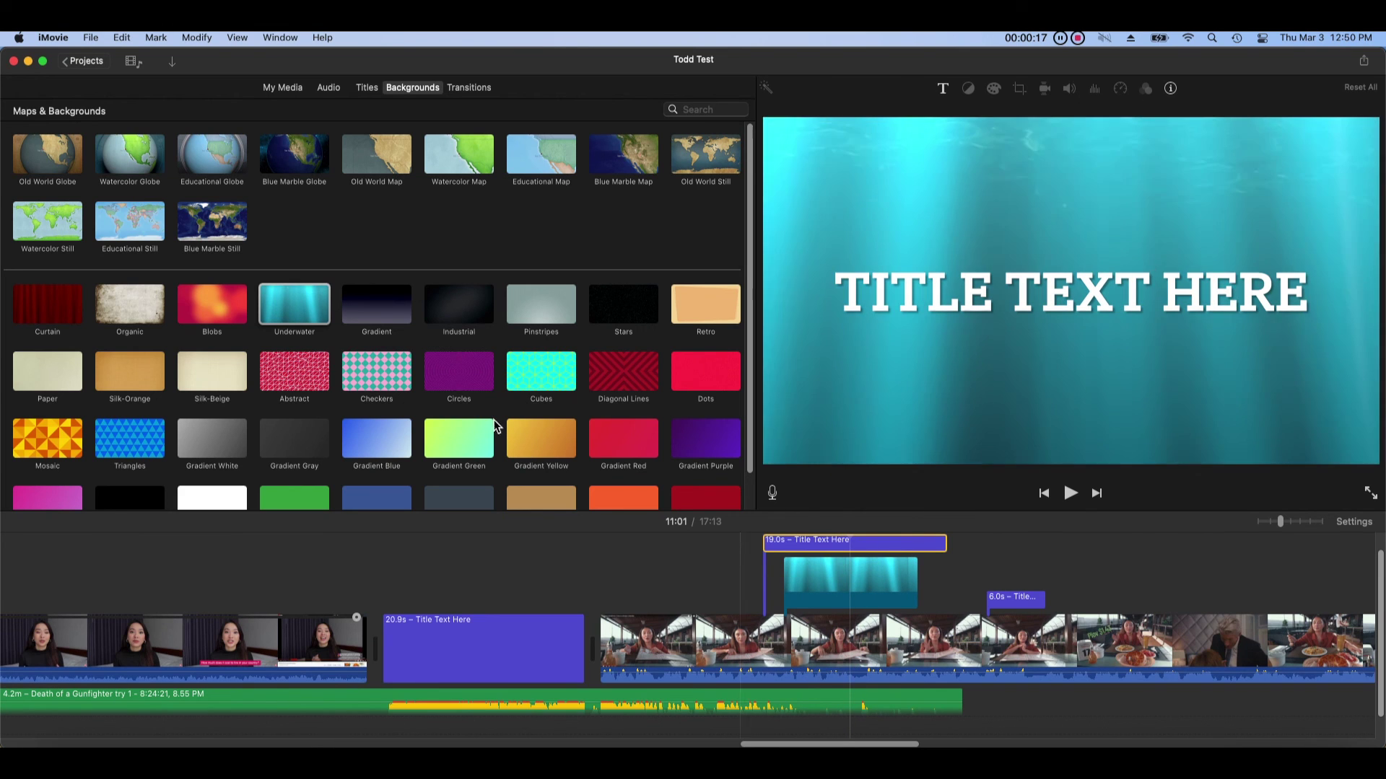
# - Add the Blobs background before the restaurant clip, attach the 20.9 s title above it, and lengthen the background to span the title
pyautogui.moveTo(209, 309); pyautogui.dragTo(371, 635)
pyautogui.moveTo(466, 635); pyautogui.dragTo(417, 581)
pyautogui.click(413, 547)
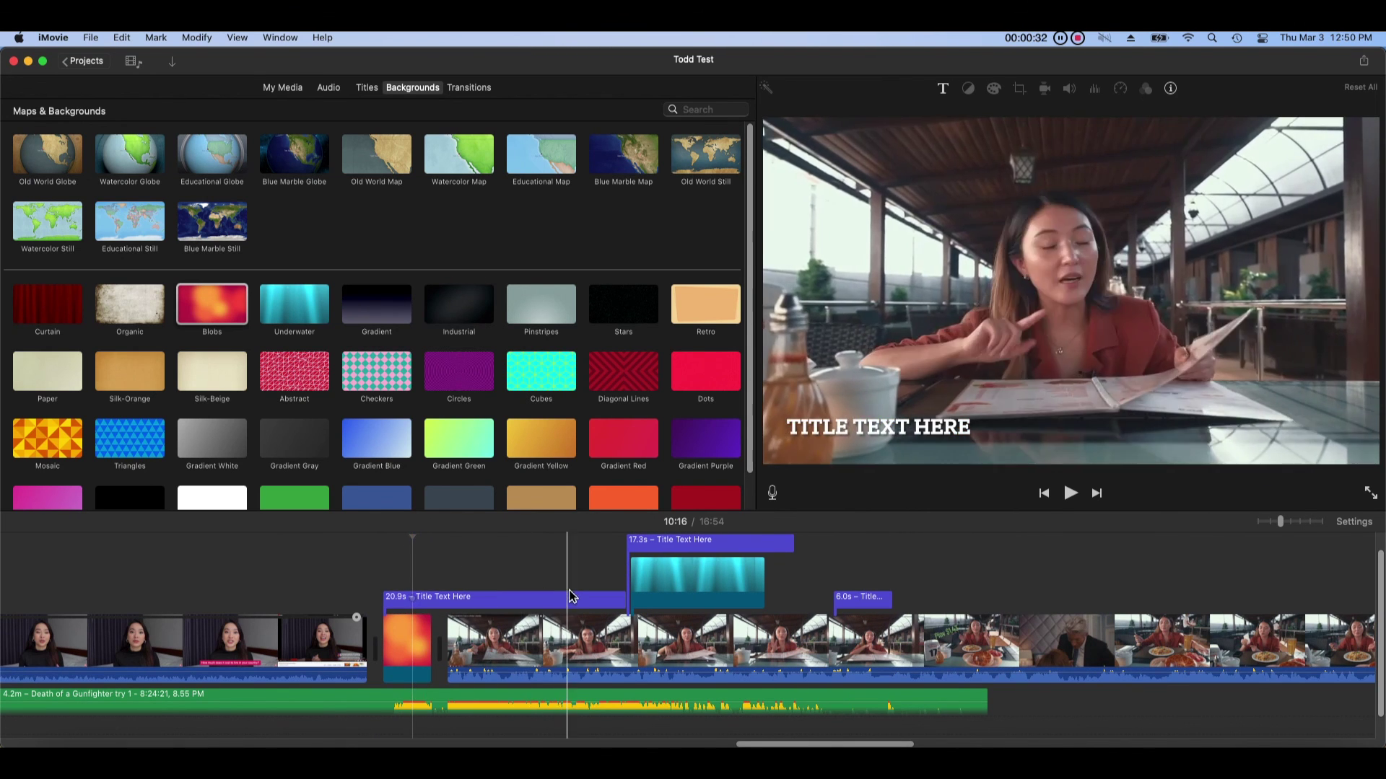
pyautogui.moveTo(434, 629); pyautogui.dragTo(682, 637)
# - Insert the Cubes background after the last clip and move the closing title on top of it
pyautogui.moveTo(541, 371); pyautogui.dragTo(908, 646)
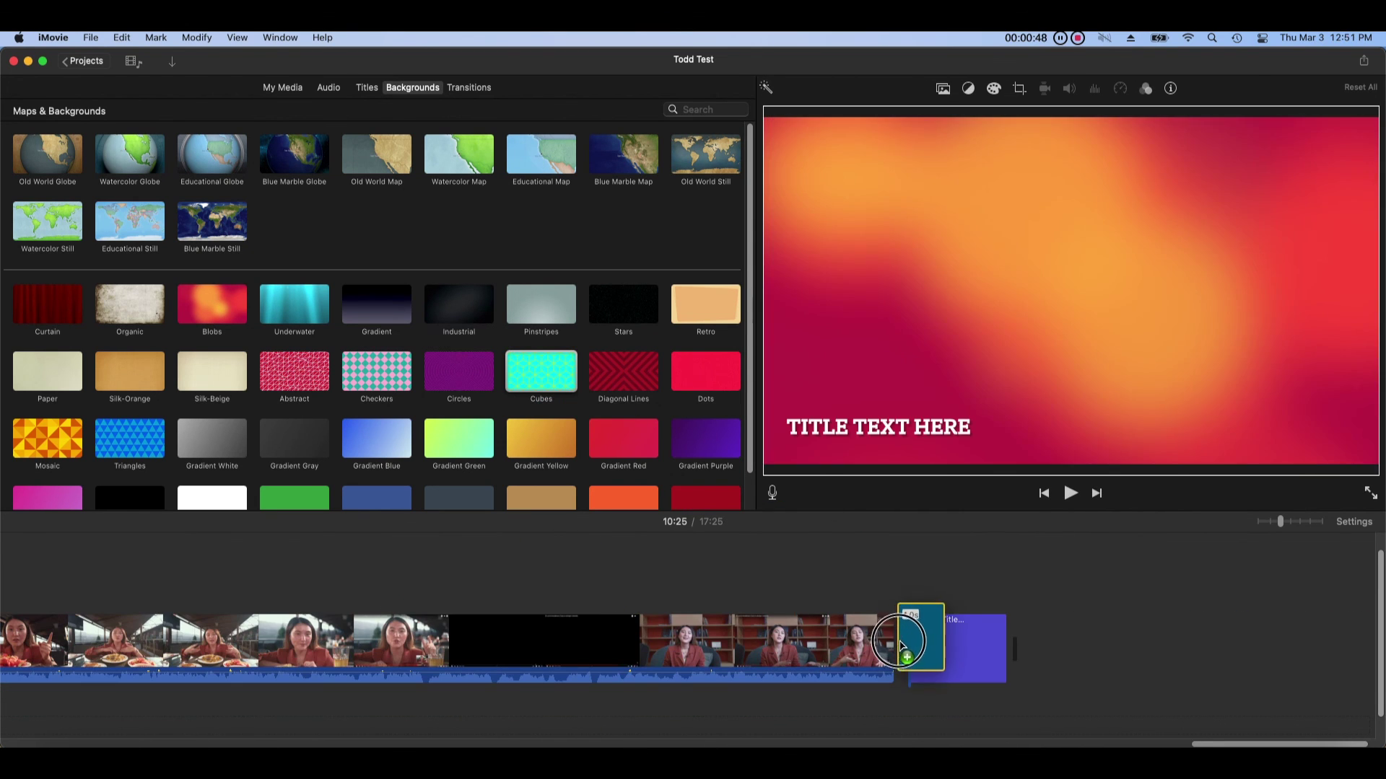
pyautogui.moveTo(1018, 648); pyautogui.dragTo(960, 581)
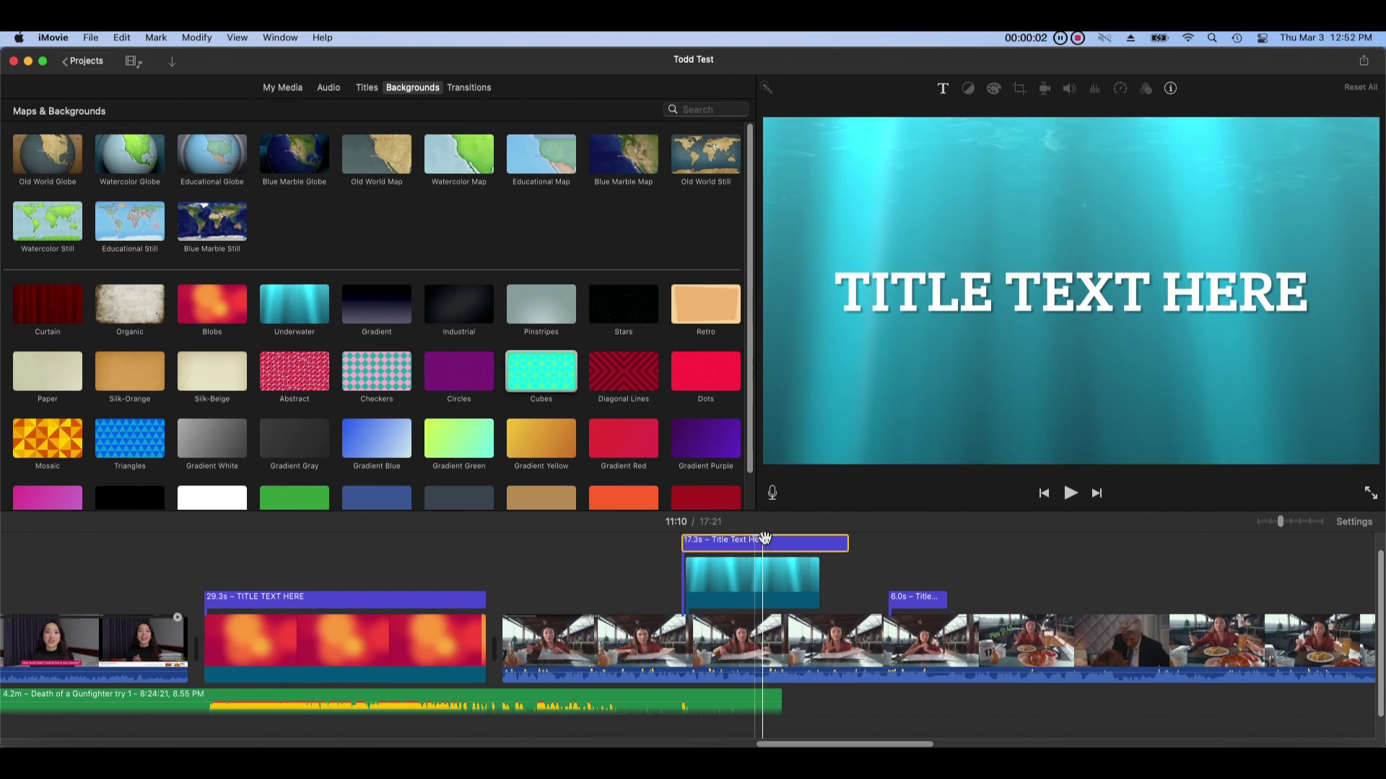
# - Set the 17.3 s title's font to Brush Script MT Italic, try left alignment, and return the text to centered
pyautogui.click(943, 89)
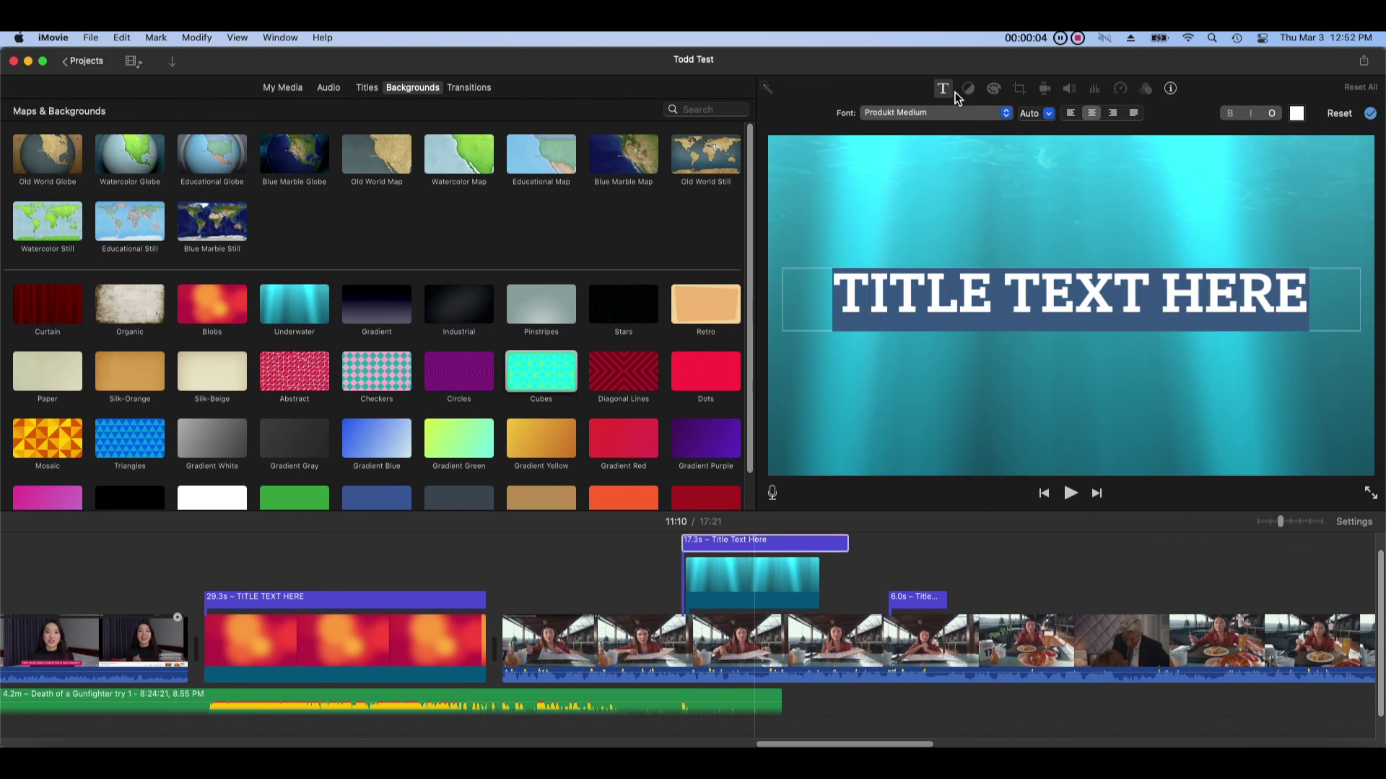
pyautogui.click(1006, 118)
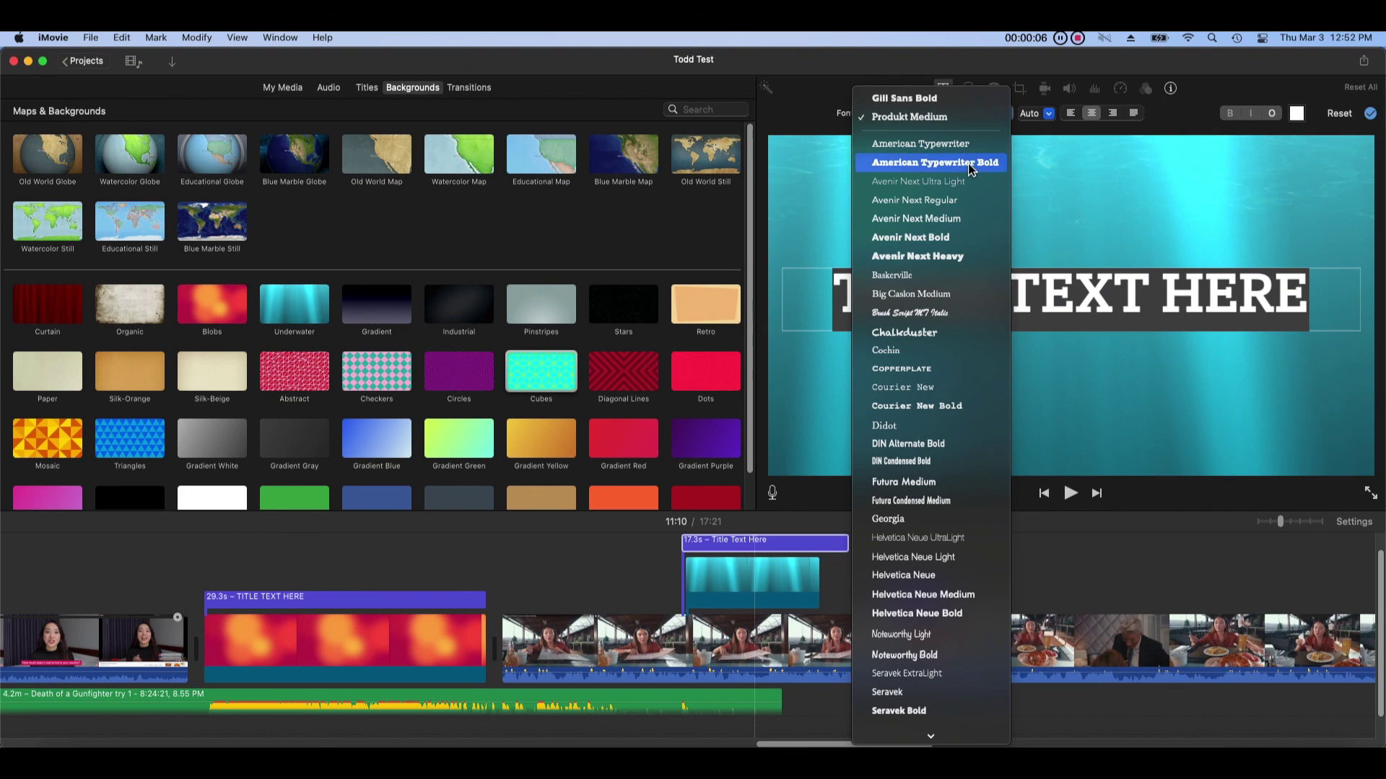
pyautogui.click(967, 313)
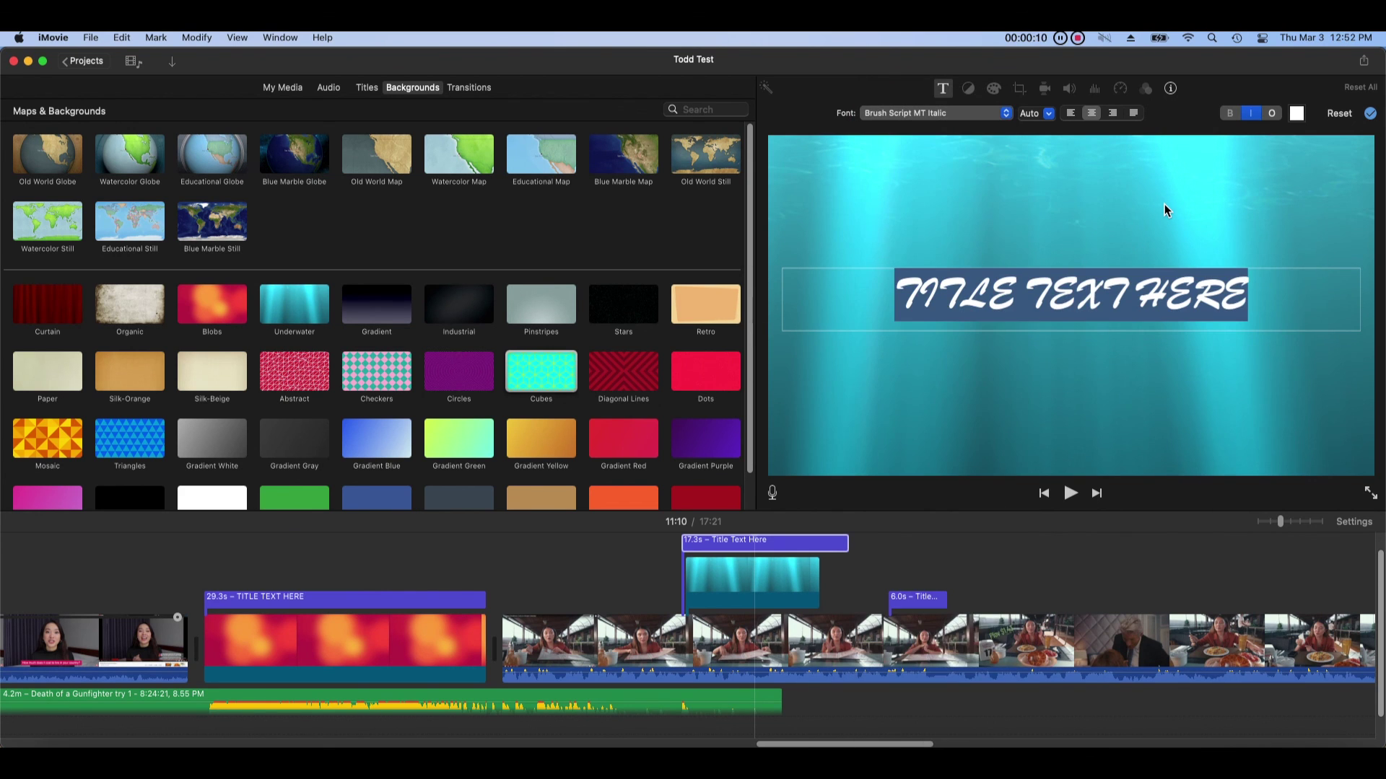
pyautogui.click(1071, 113)
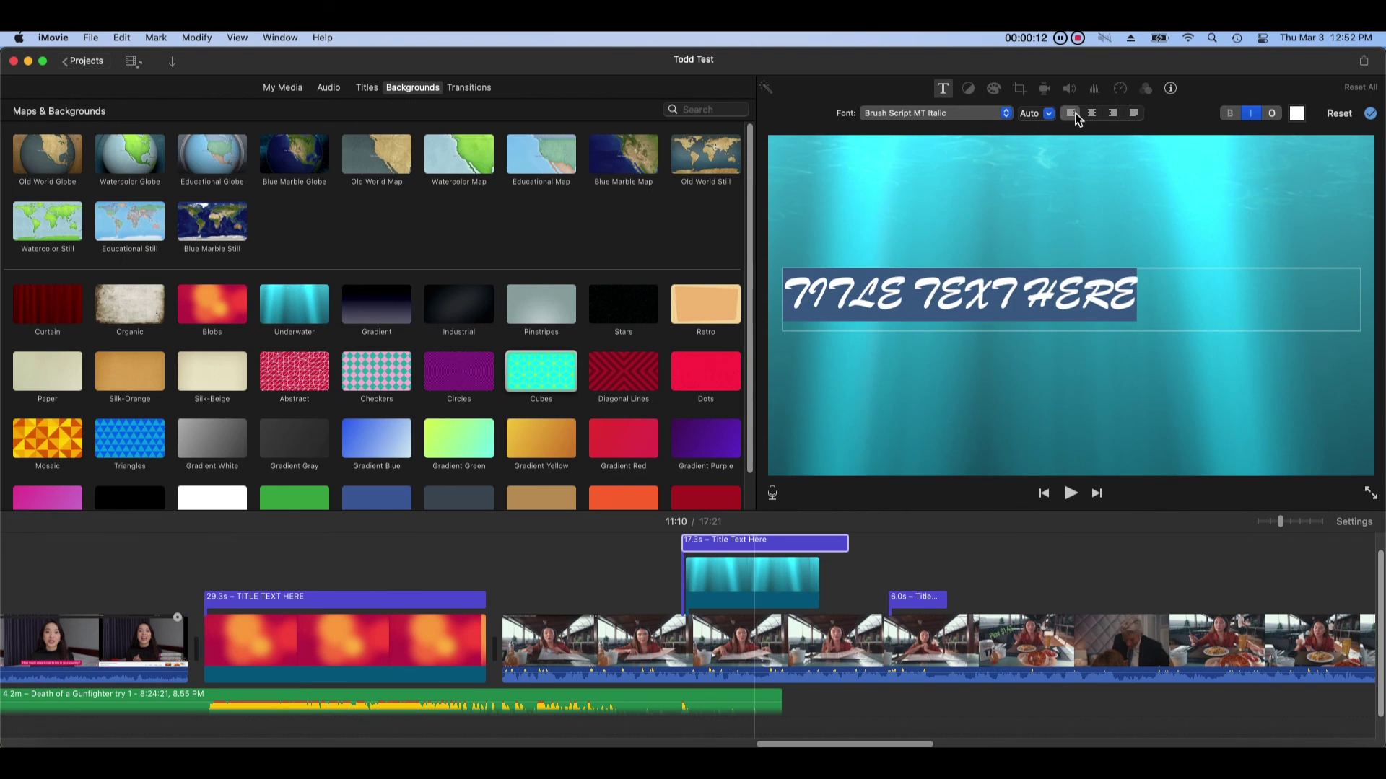
pyautogui.click(1092, 114)
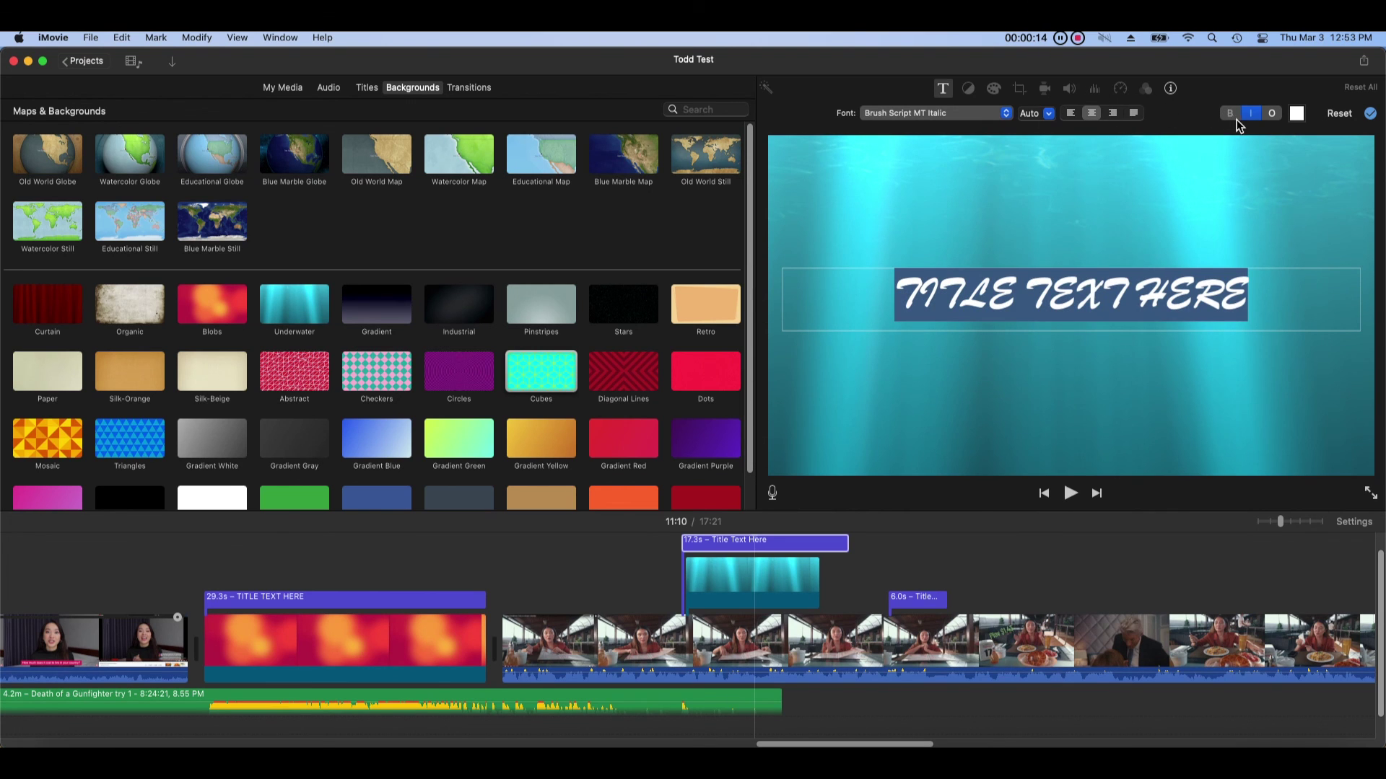
# - Try to make the 17.3 s title's text bold
pyautogui.click(1231, 115)
pyautogui.click(772, 539)
pyautogui.click(942, 88)
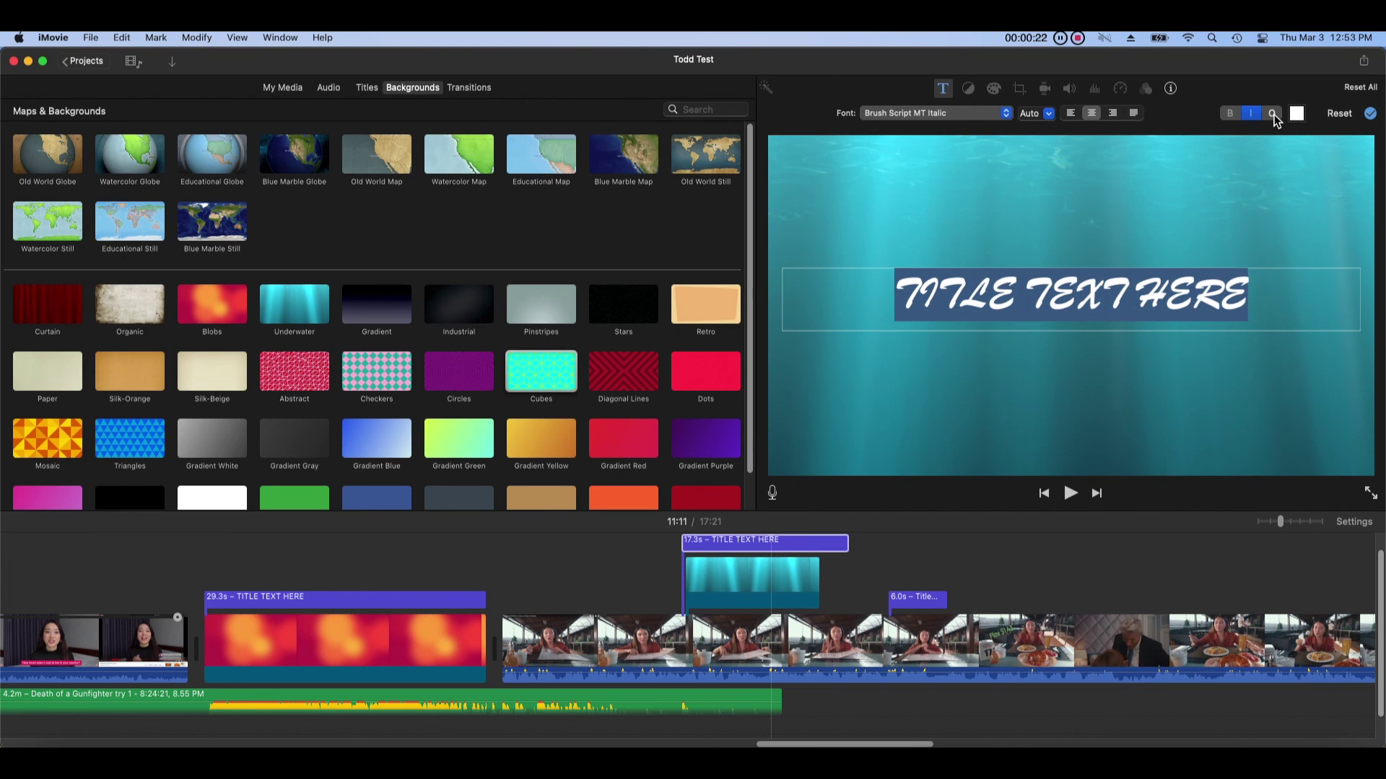
pyautogui.click(1231, 117)
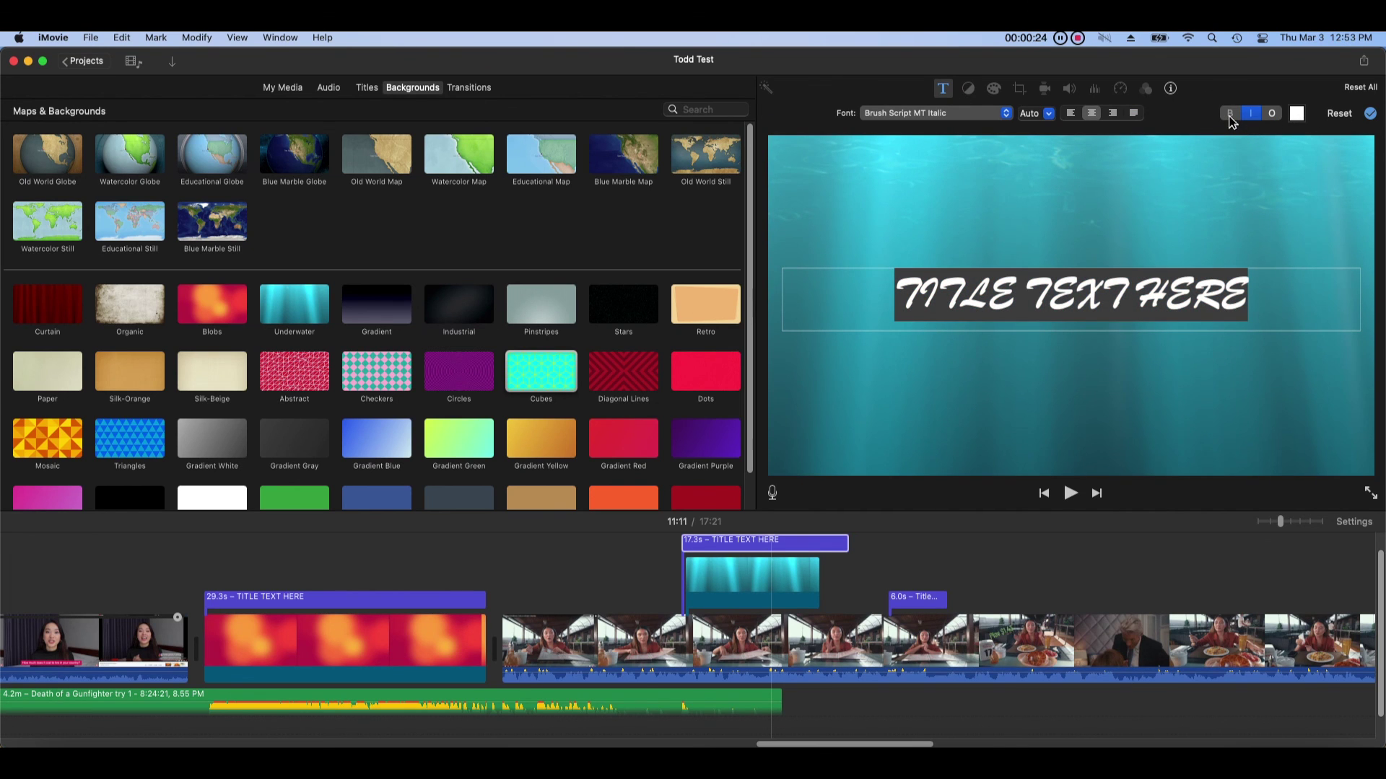
# - Set the 17.3 s title's text color to Green from the Apple color palette and preview it in the timeline
pyautogui.click(1297, 114)
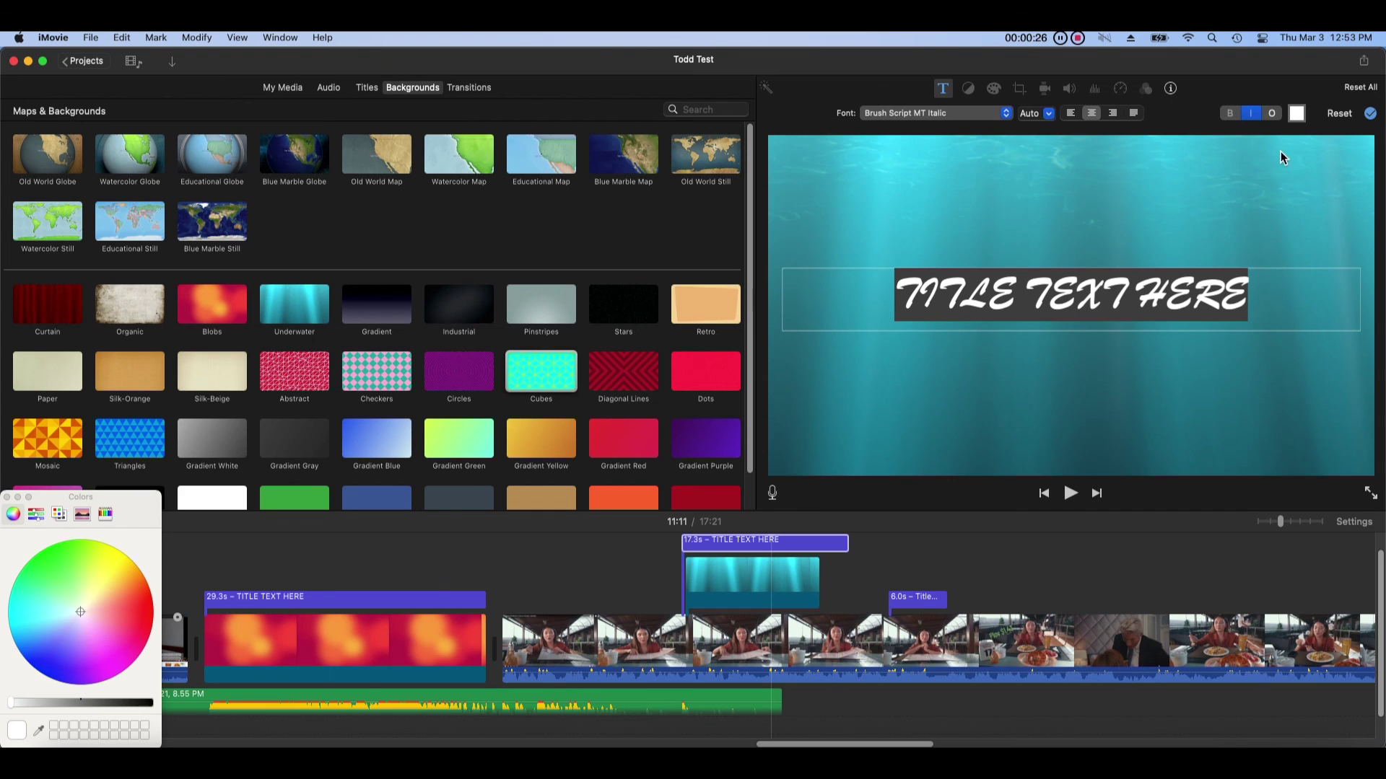
pyautogui.click(51, 519)
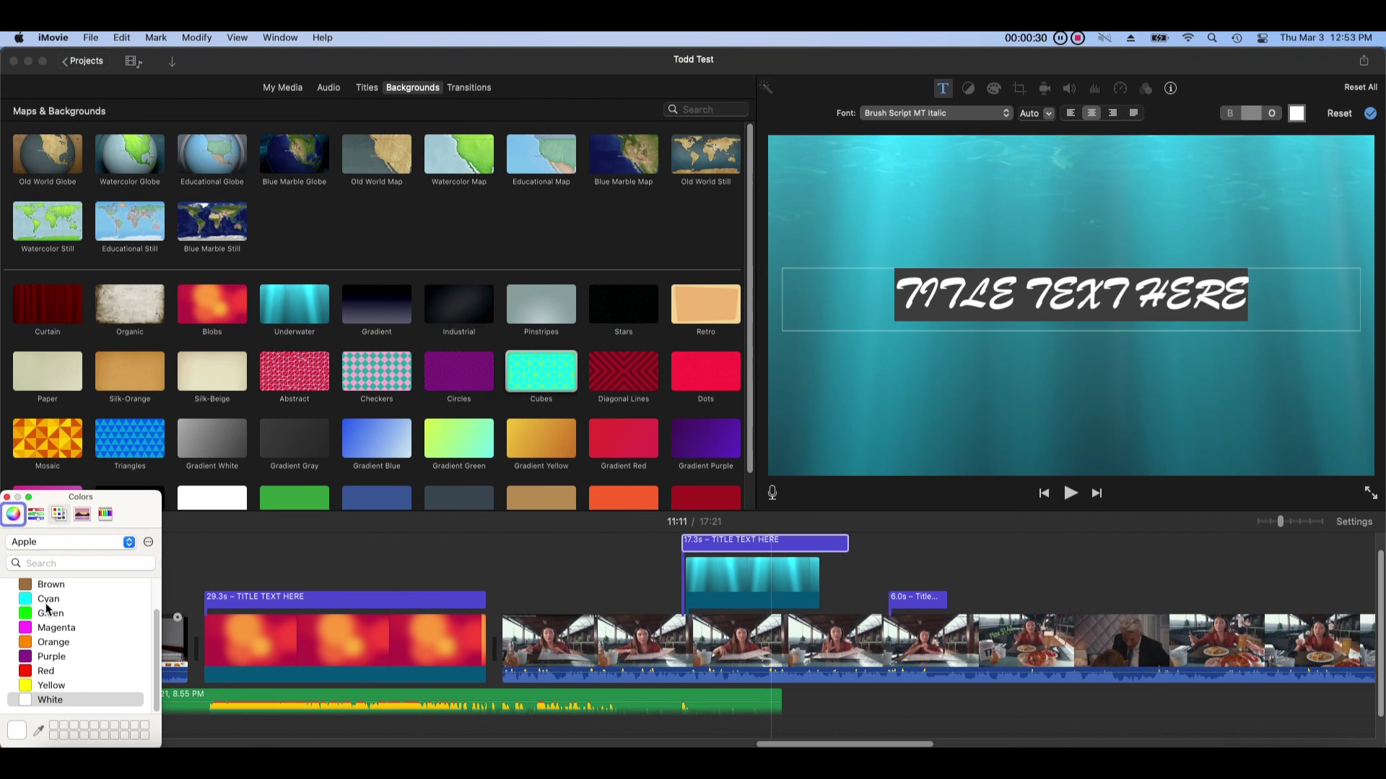
pyautogui.click(43, 614)
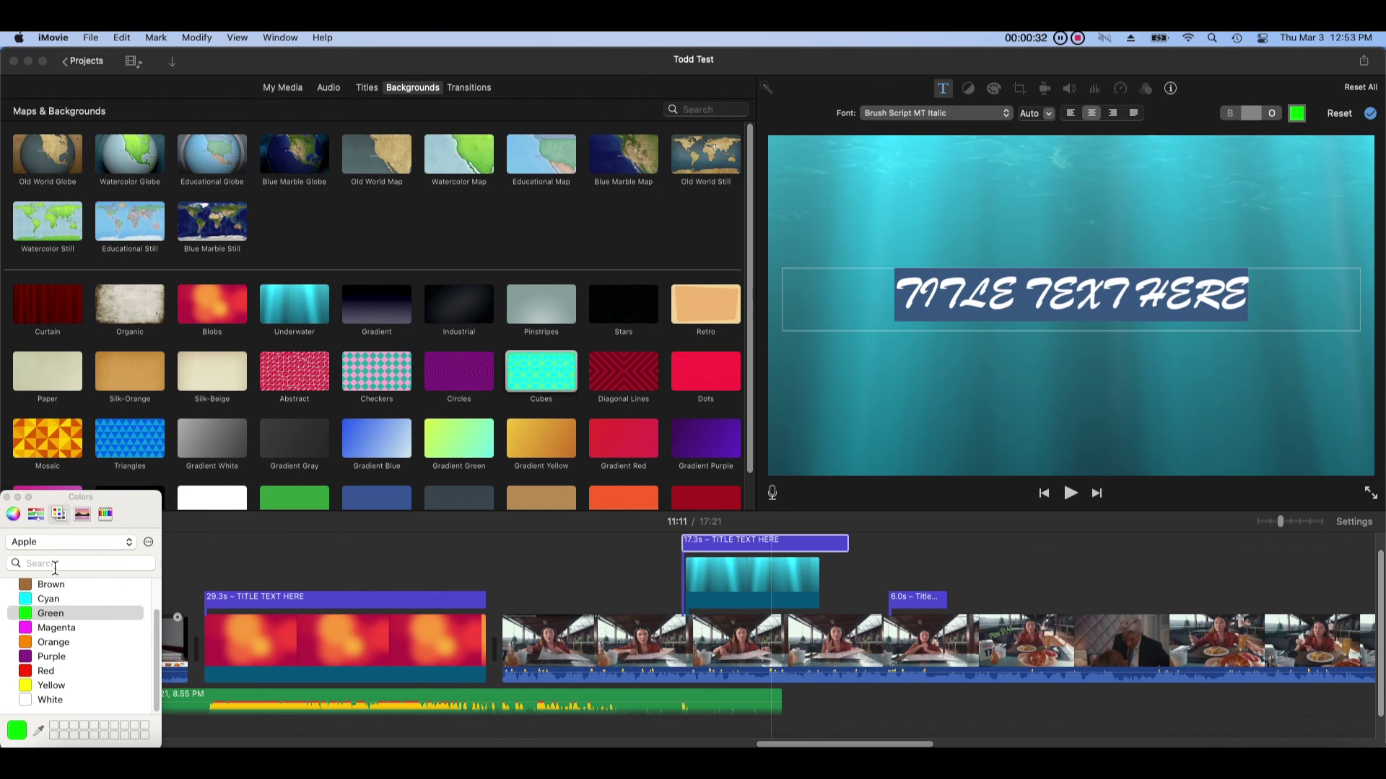
pyautogui.click(435, 552)
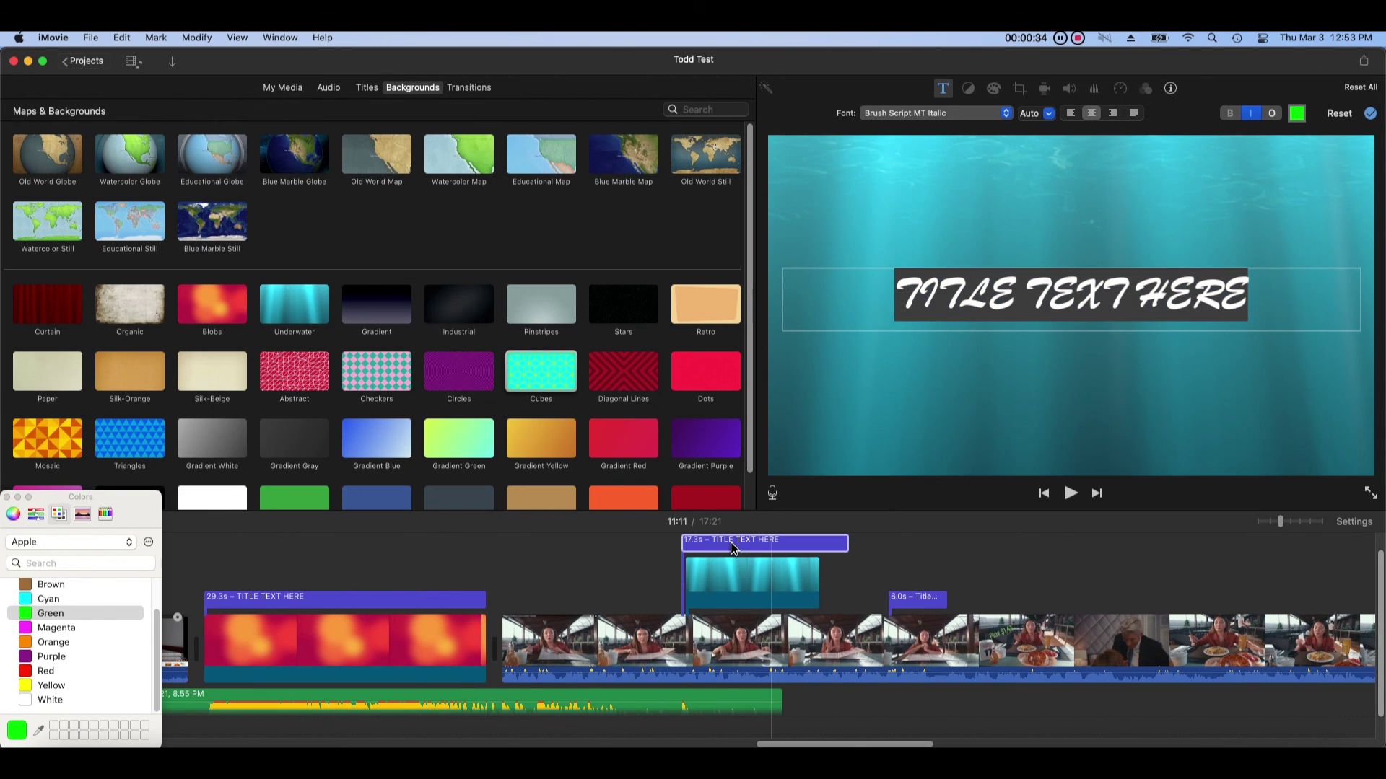
pyautogui.click(864, 556)
pyautogui.click(809, 543)
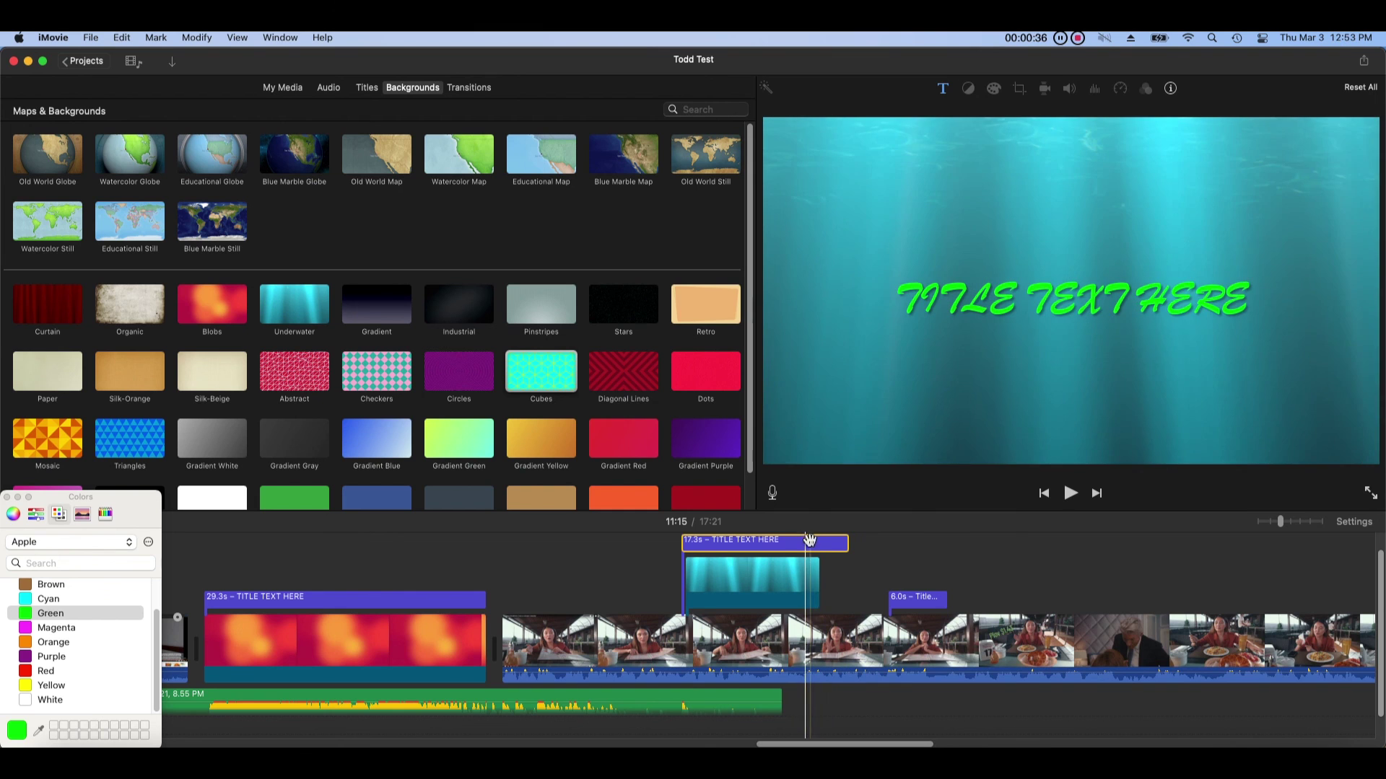
pyautogui.click(728, 570)
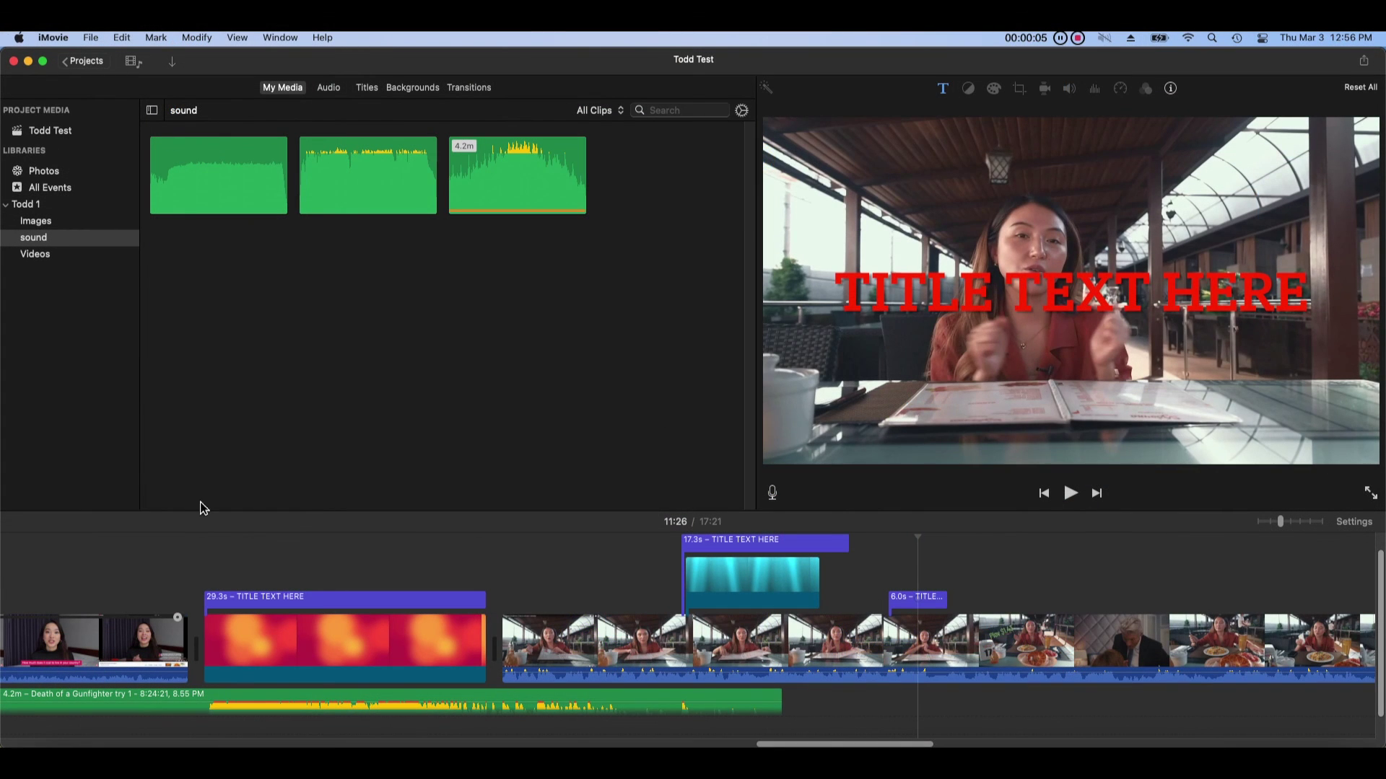
# - Put the playhead at the start of the Blobs background and begin sharing the movie as a file
pyautogui.click(215, 541)
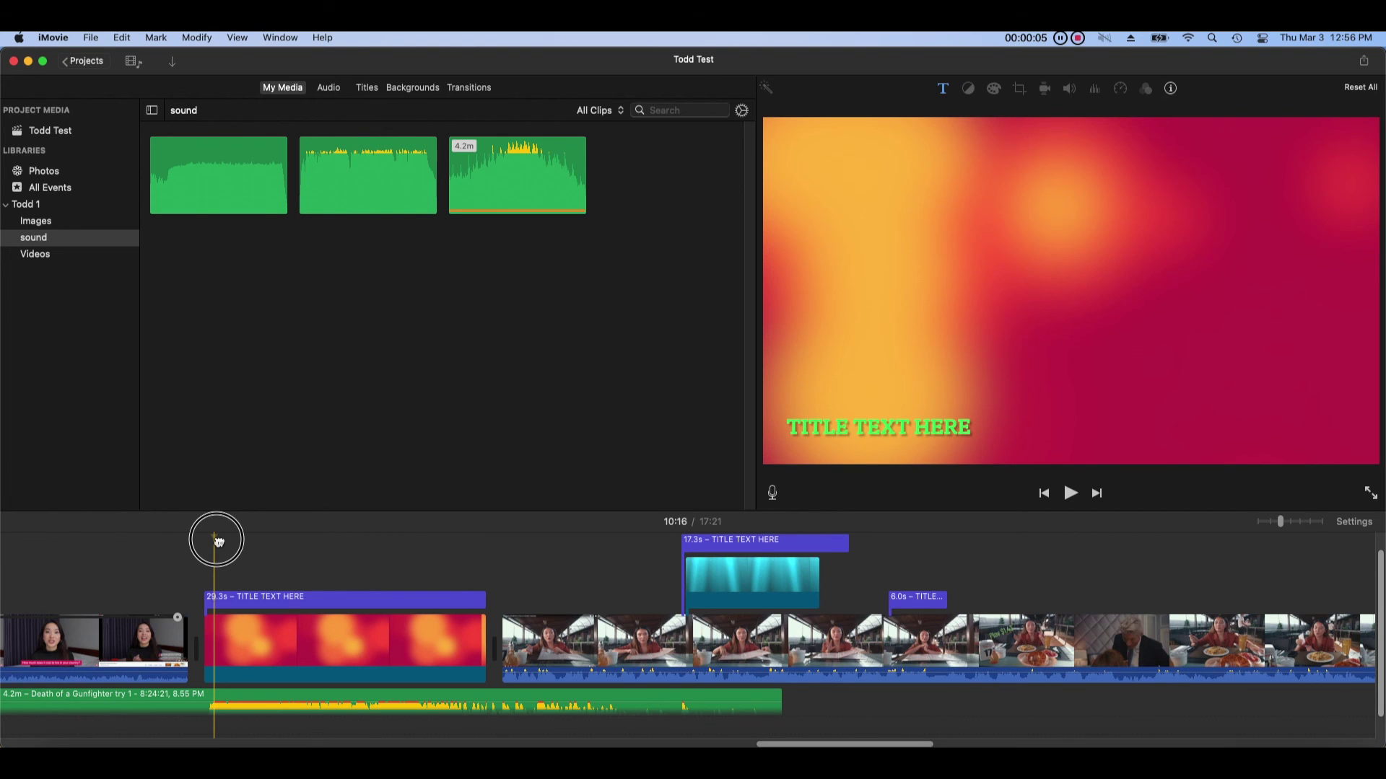
pyautogui.click(90, 37)
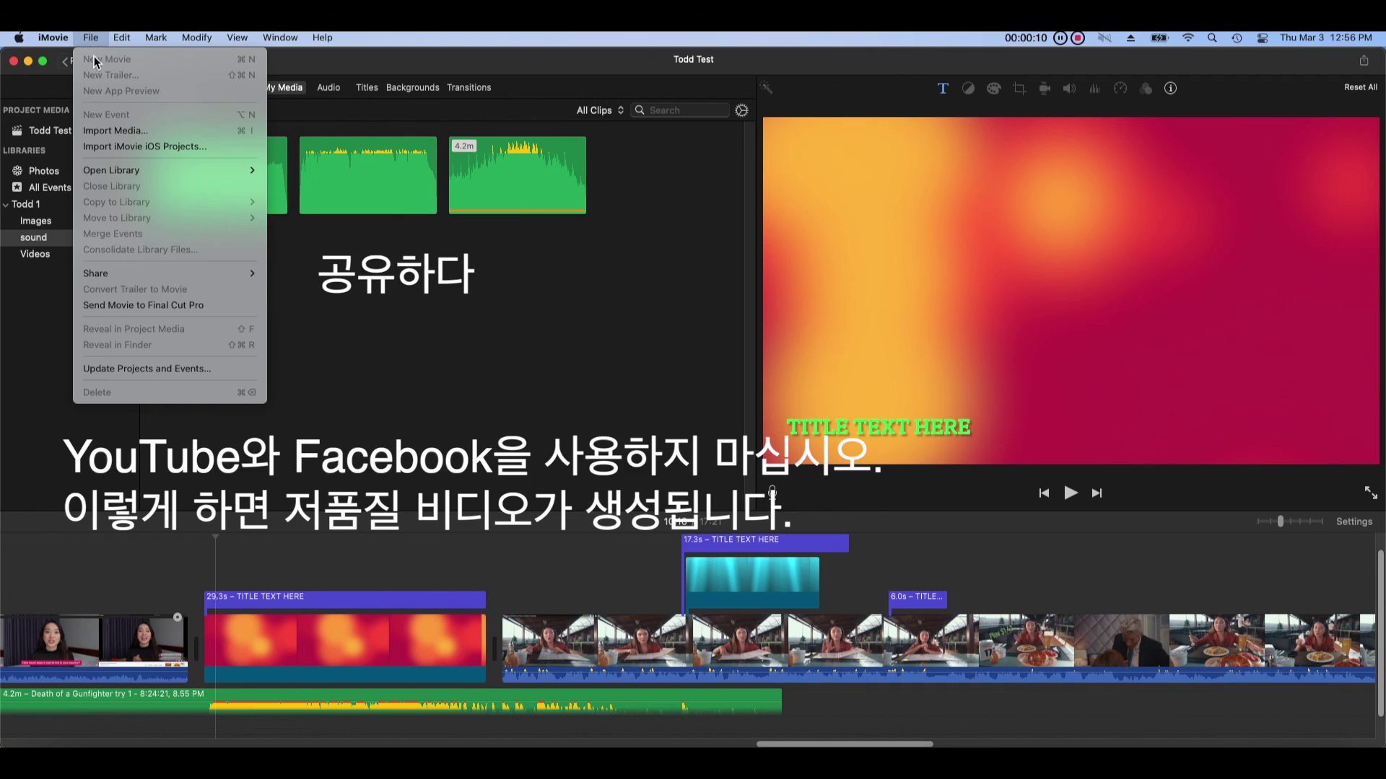
pyautogui.moveTo(207, 273)
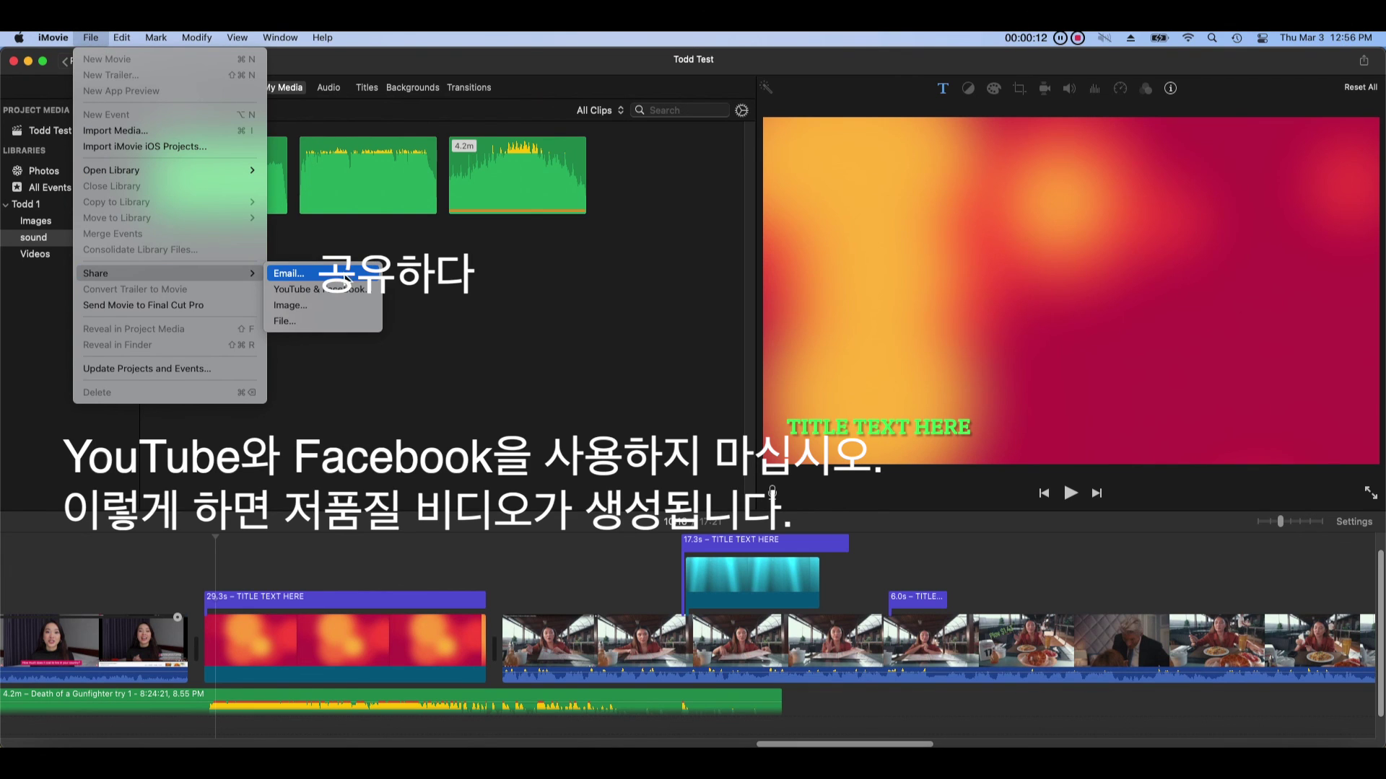
pyautogui.click(370, 329)
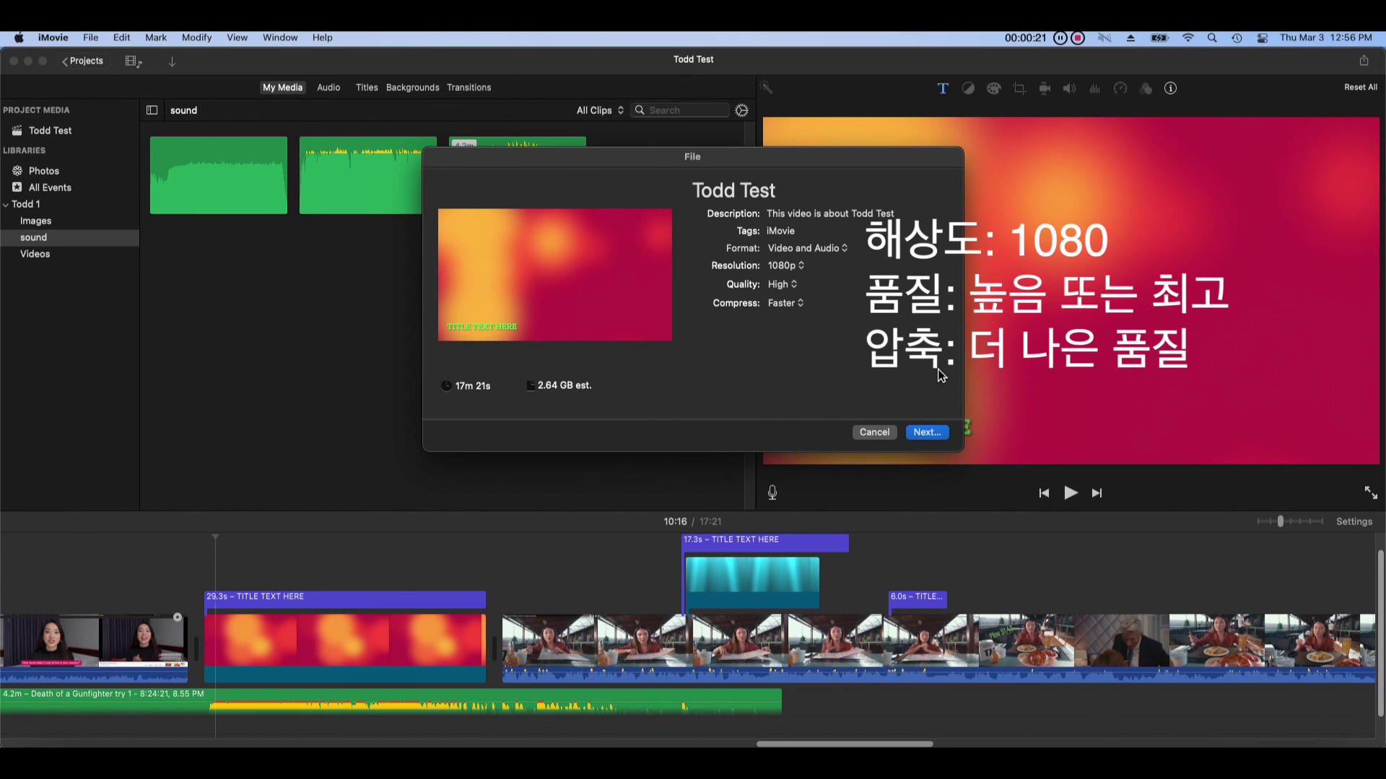
# - Configure the export with 1080p resolution, High quality and Better Quality compression
pyautogui.click(803, 267)
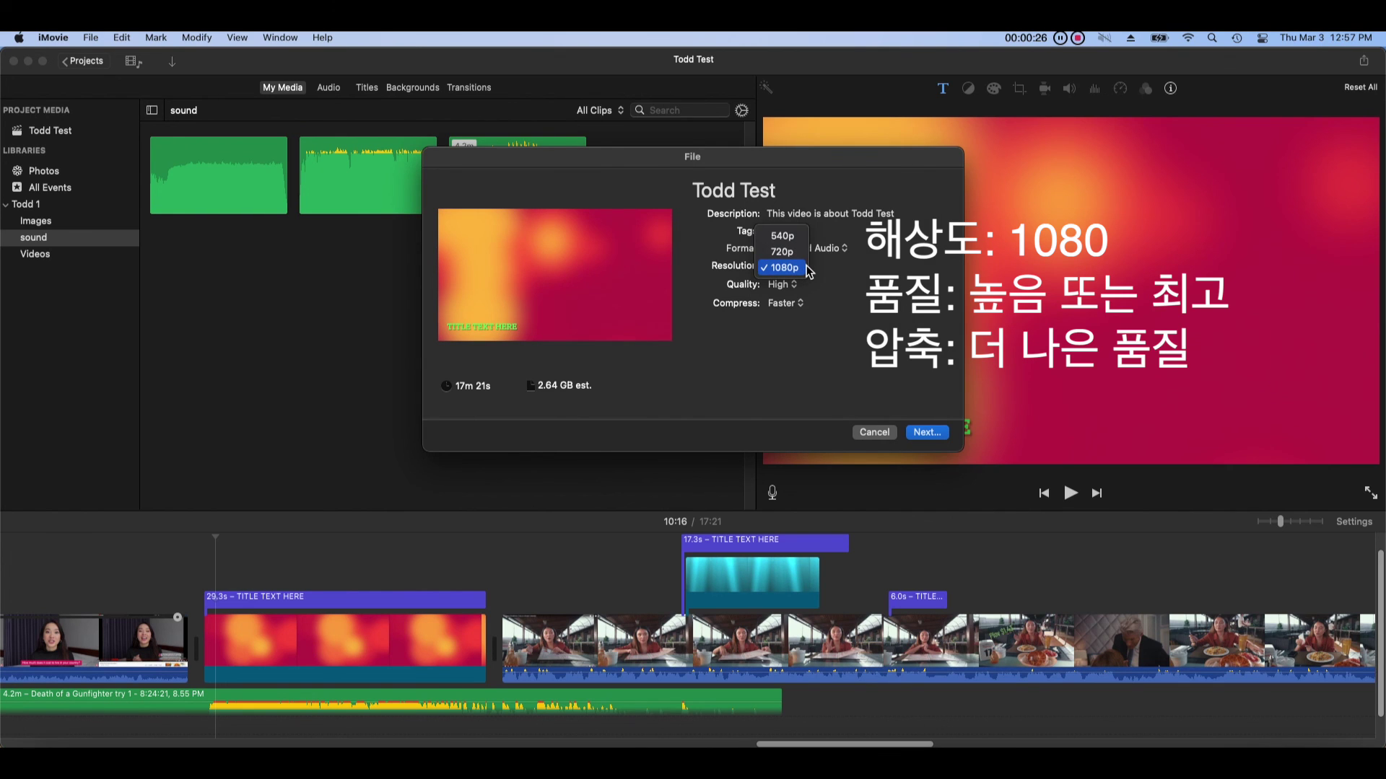
pyautogui.click(848, 283)
pyautogui.click(801, 287)
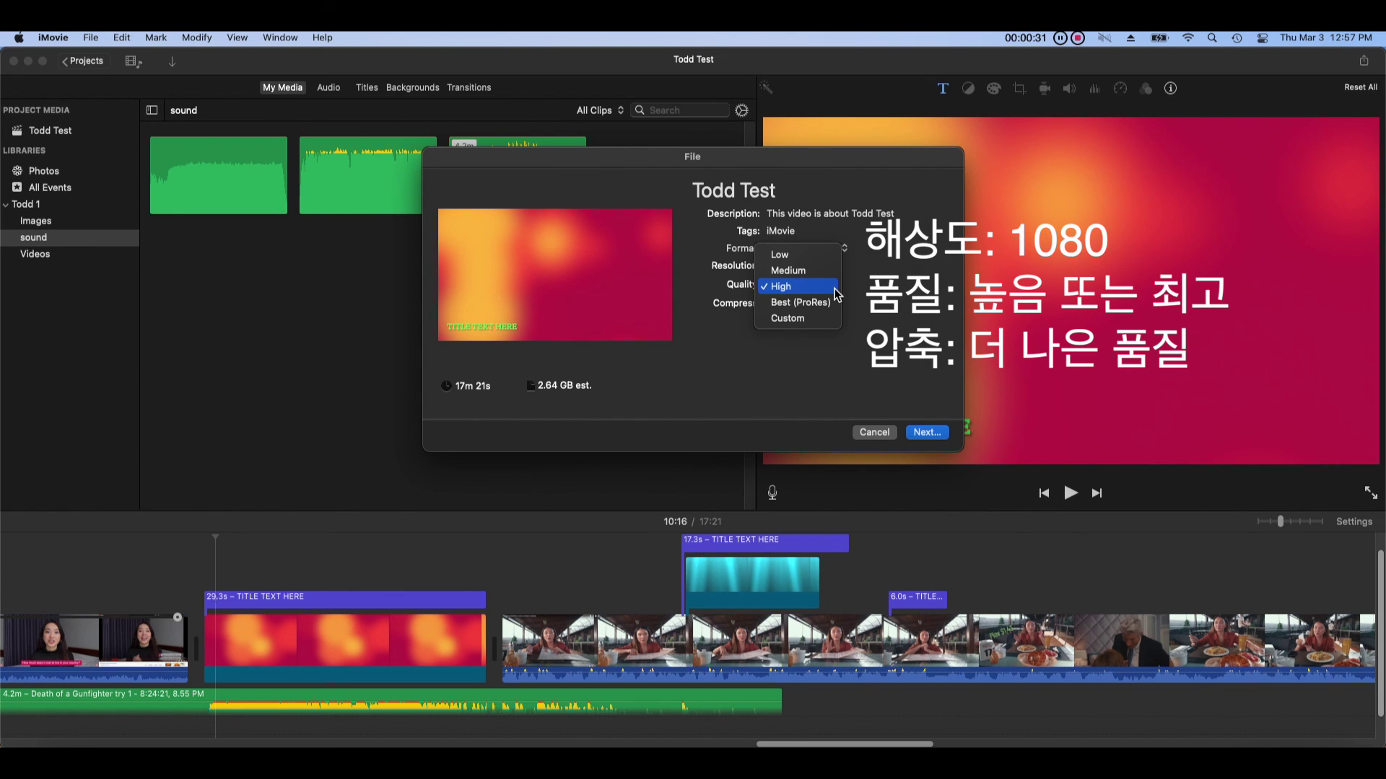
pyautogui.click(830, 287)
pyautogui.click(803, 306)
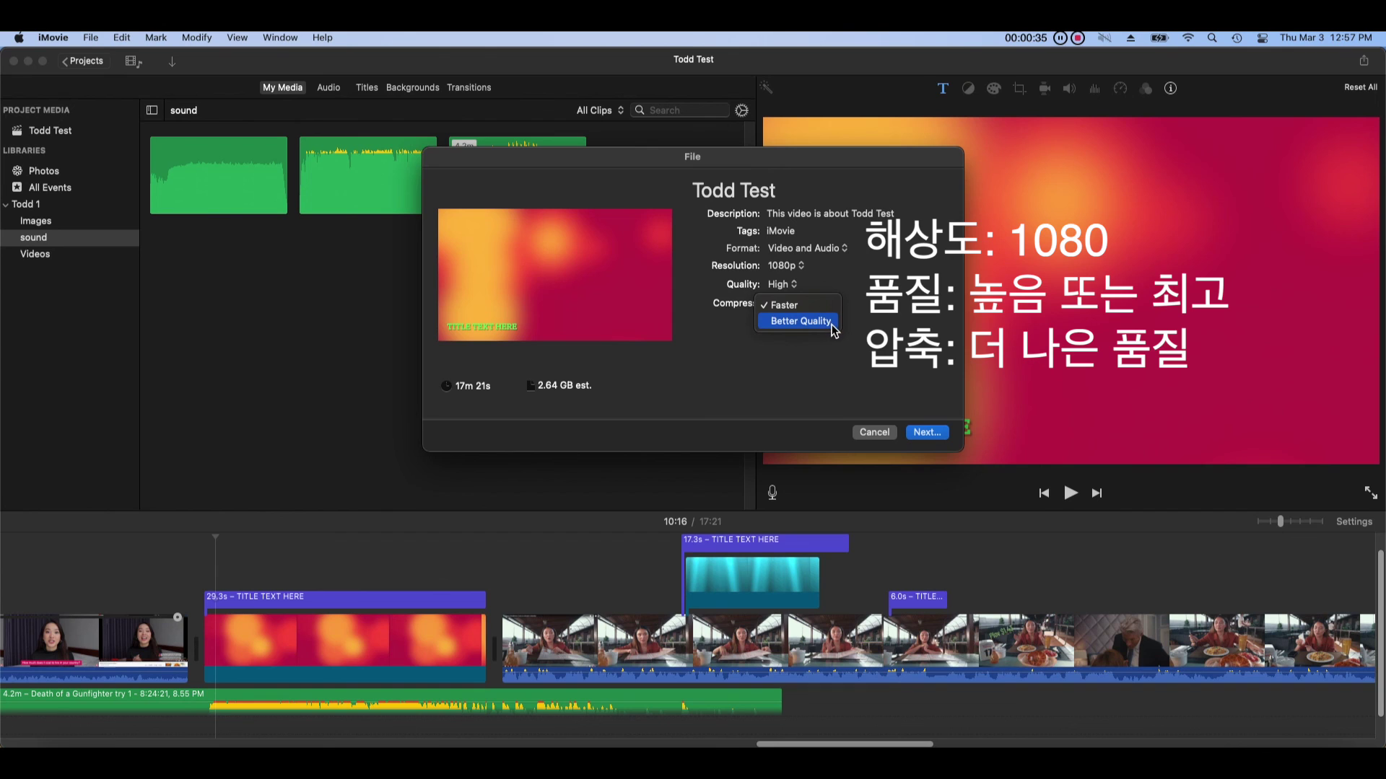
pyautogui.click(832, 326)
# - Save the exported movie to the Downloads folder under the project's name and check the export progress
pyautogui.click(919, 433)
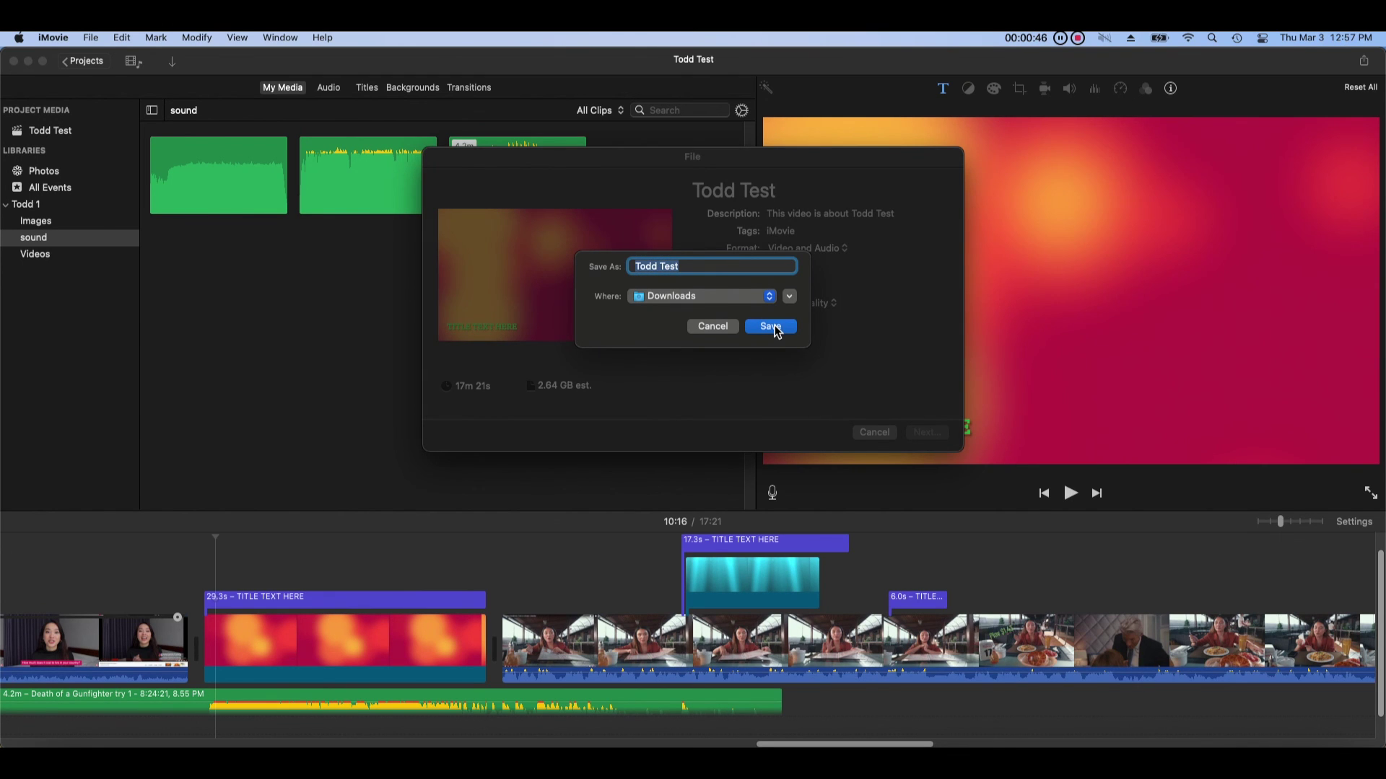
pyautogui.click(795, 331)
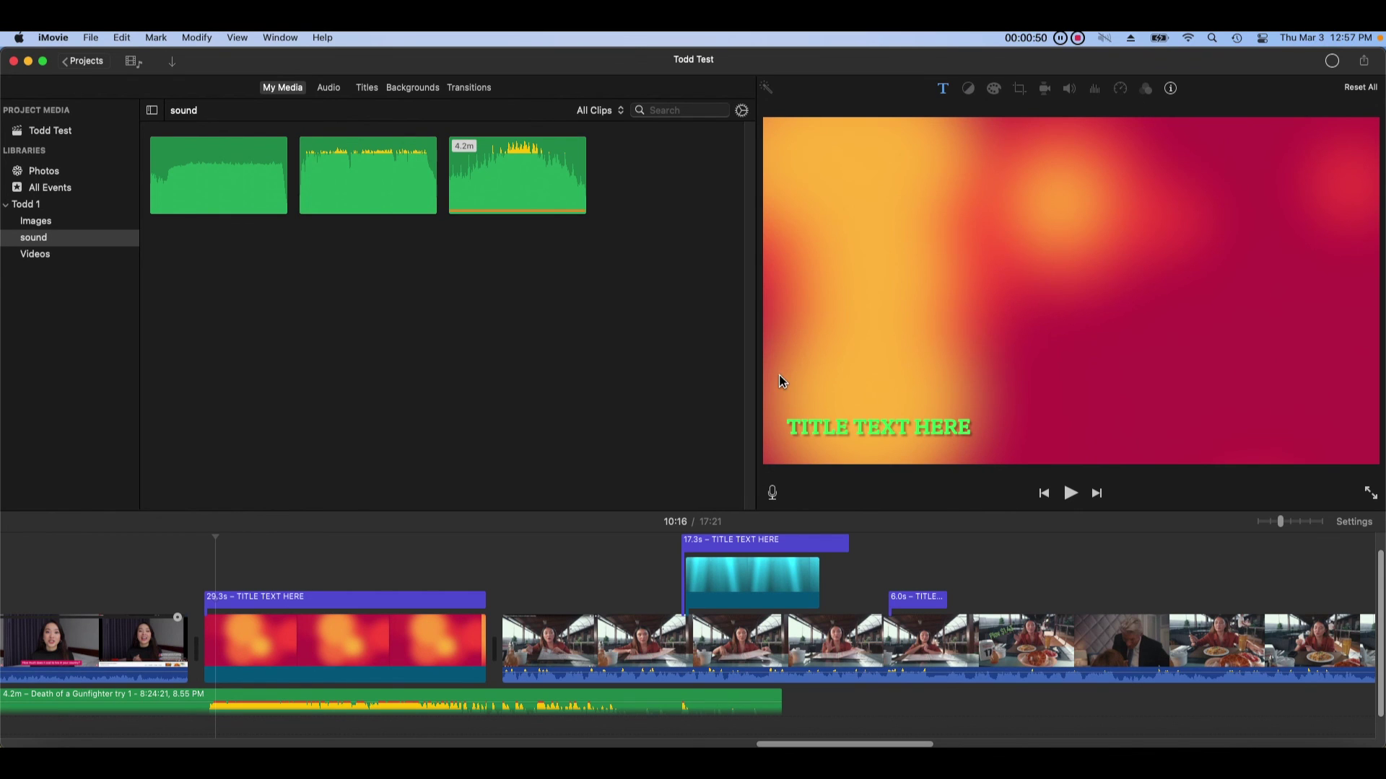
pyautogui.click(1341, 70)
pyautogui.click(1341, 69)
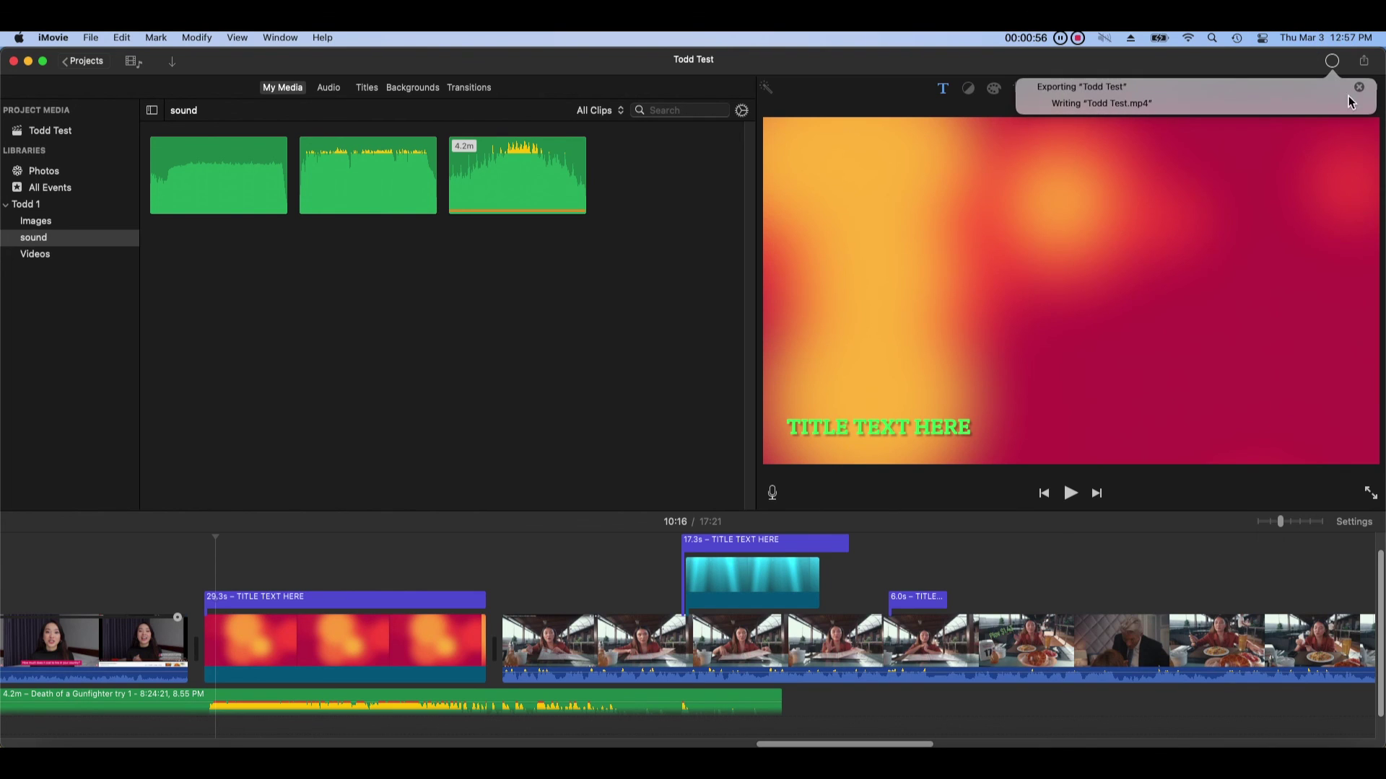